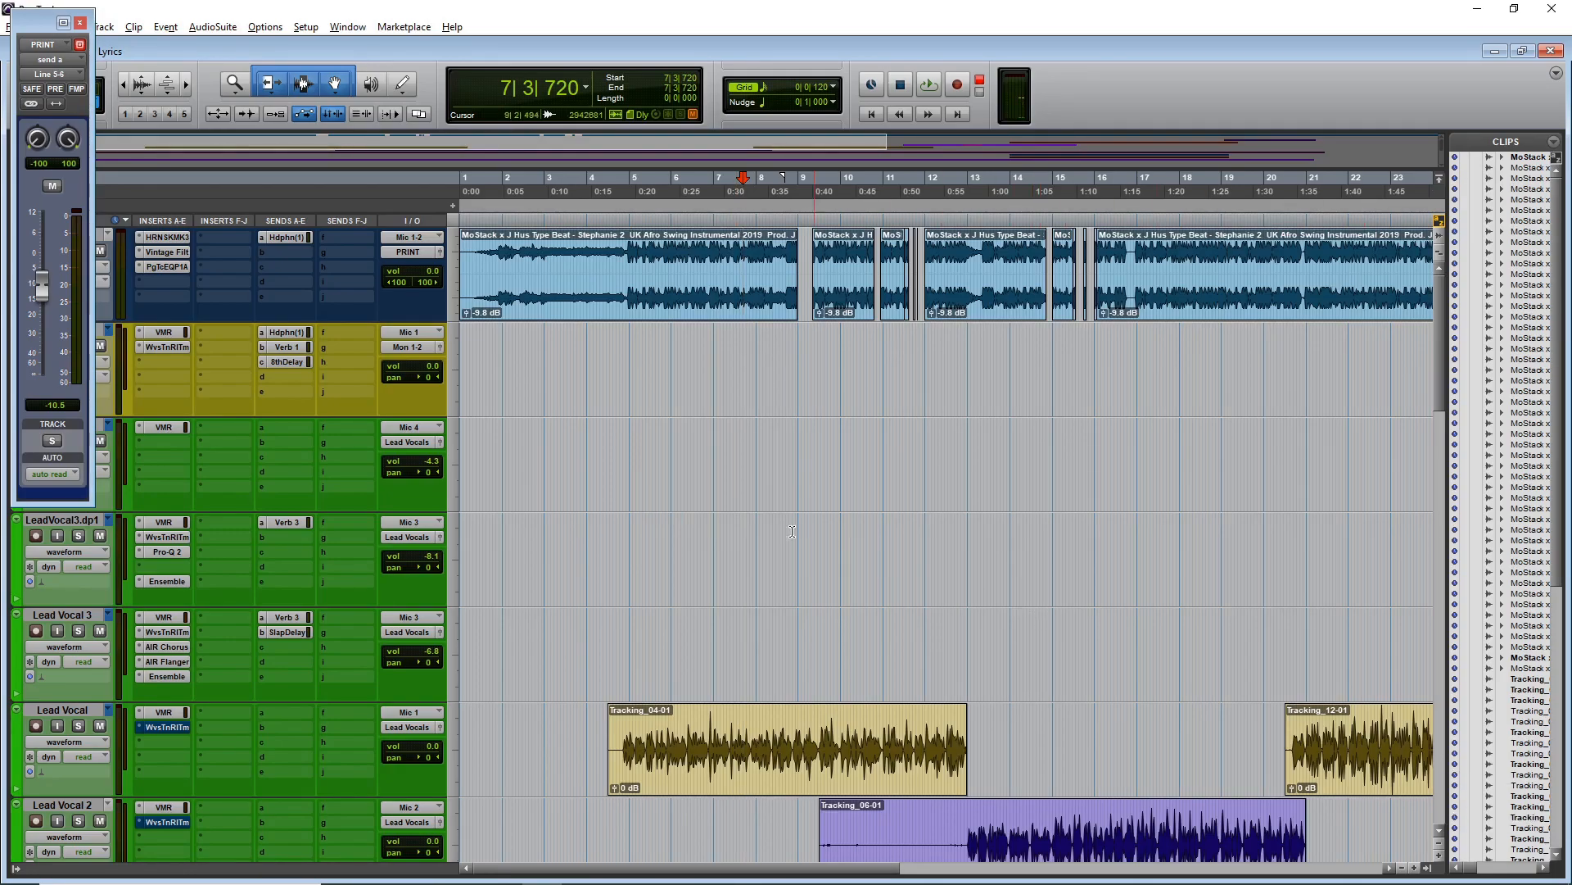
pyautogui.scroll(-1, 682, 517)
pyautogui.scroll(-3, 682, 517)
pyautogui.scroll(3, 682, 516)
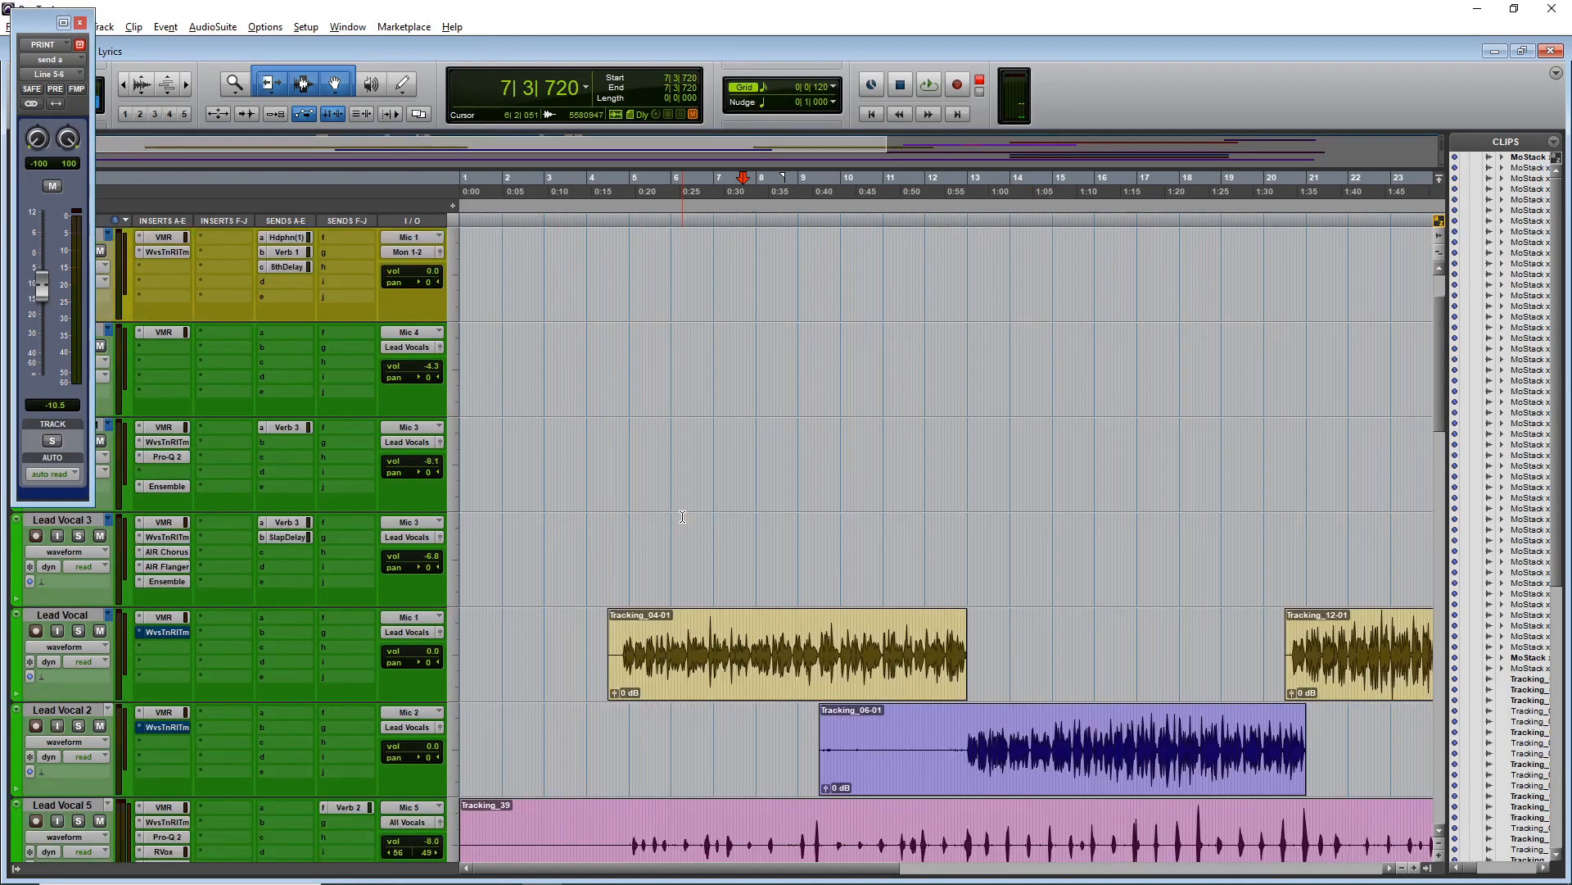
pyautogui.scroll(1, 706, 484)
pyautogui.click(737, 223)
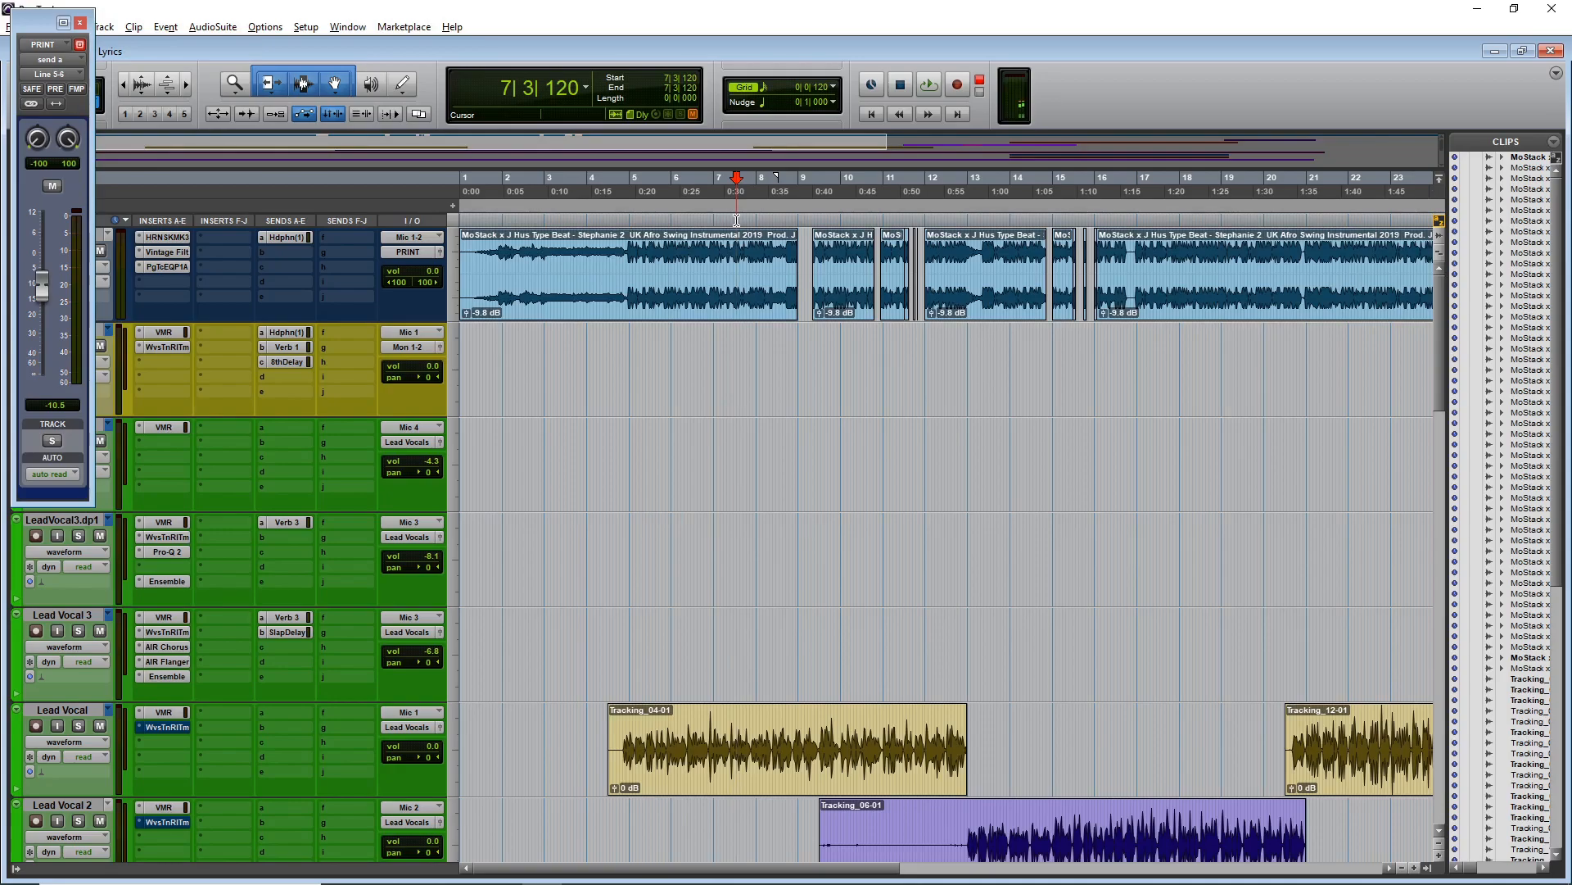
pyautogui.click(716, 225)
pyautogui.hotkey('ctrl', ']')
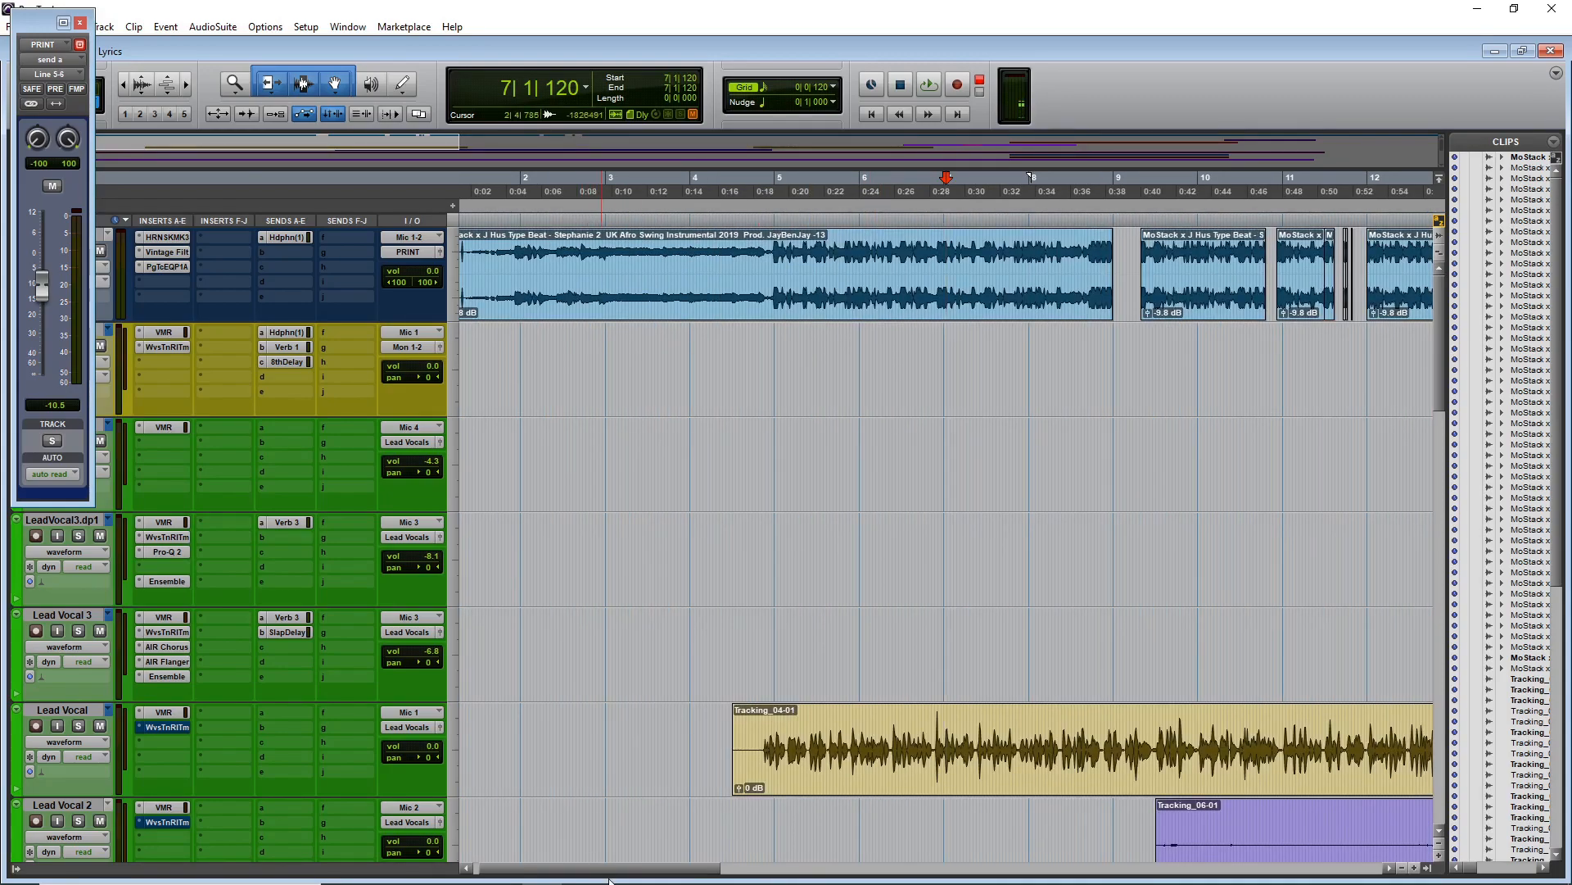
pyautogui.moveTo(614, 867); pyautogui.dragTo(701, 845)
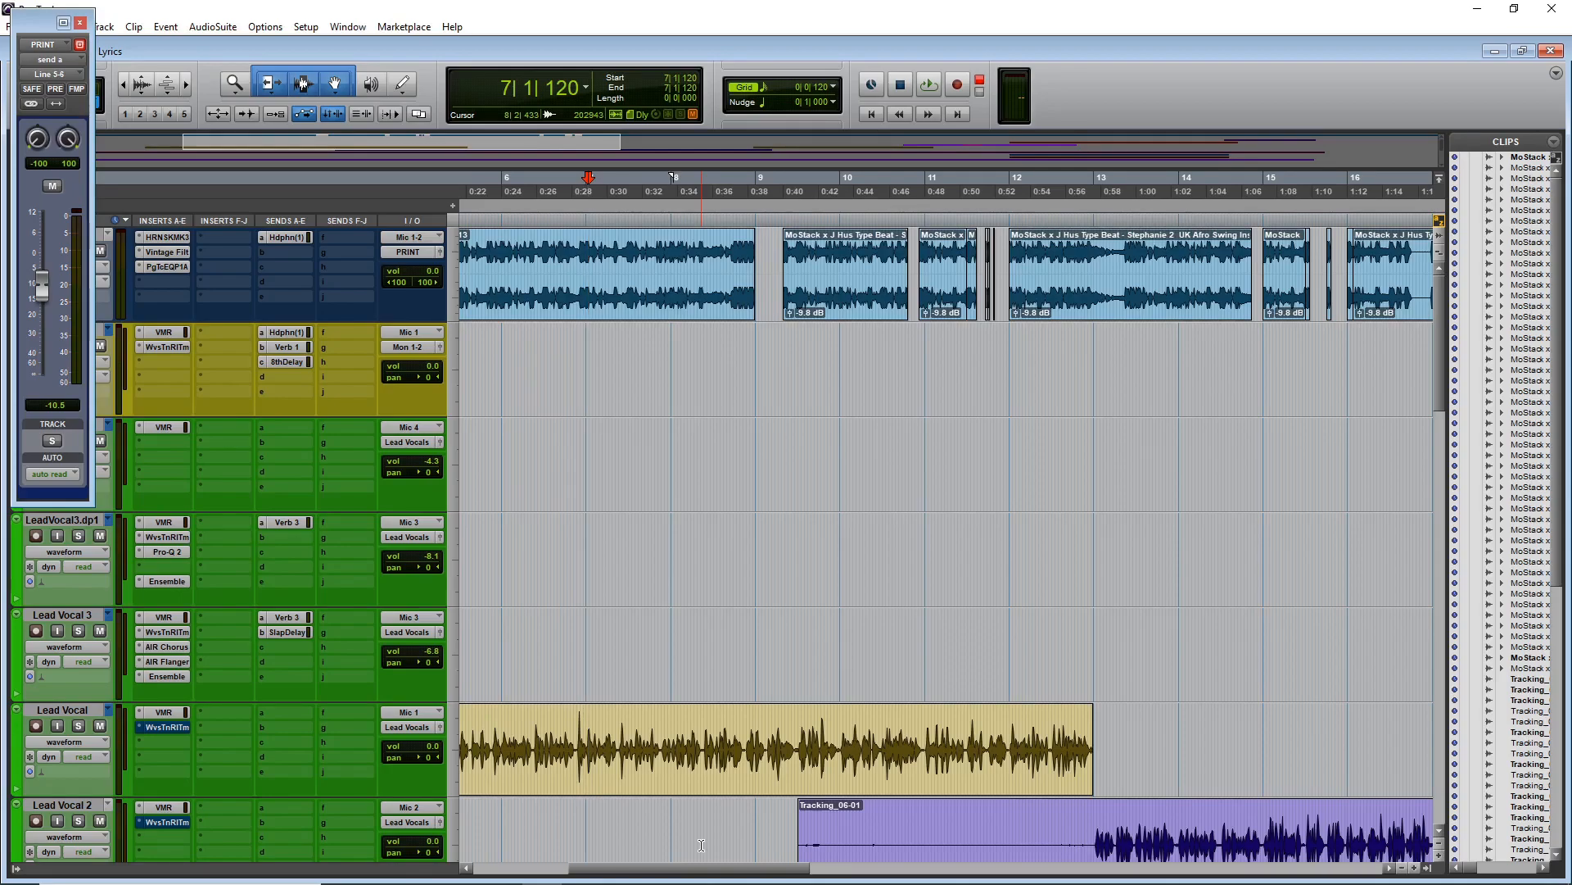
# - Save the session under the new name "More Than Lyrics Clean" in the same folder
pyautogui.moveTo(14, 10); pyautogui.dragTo(37, 13)
pyautogui.click(23, 28)
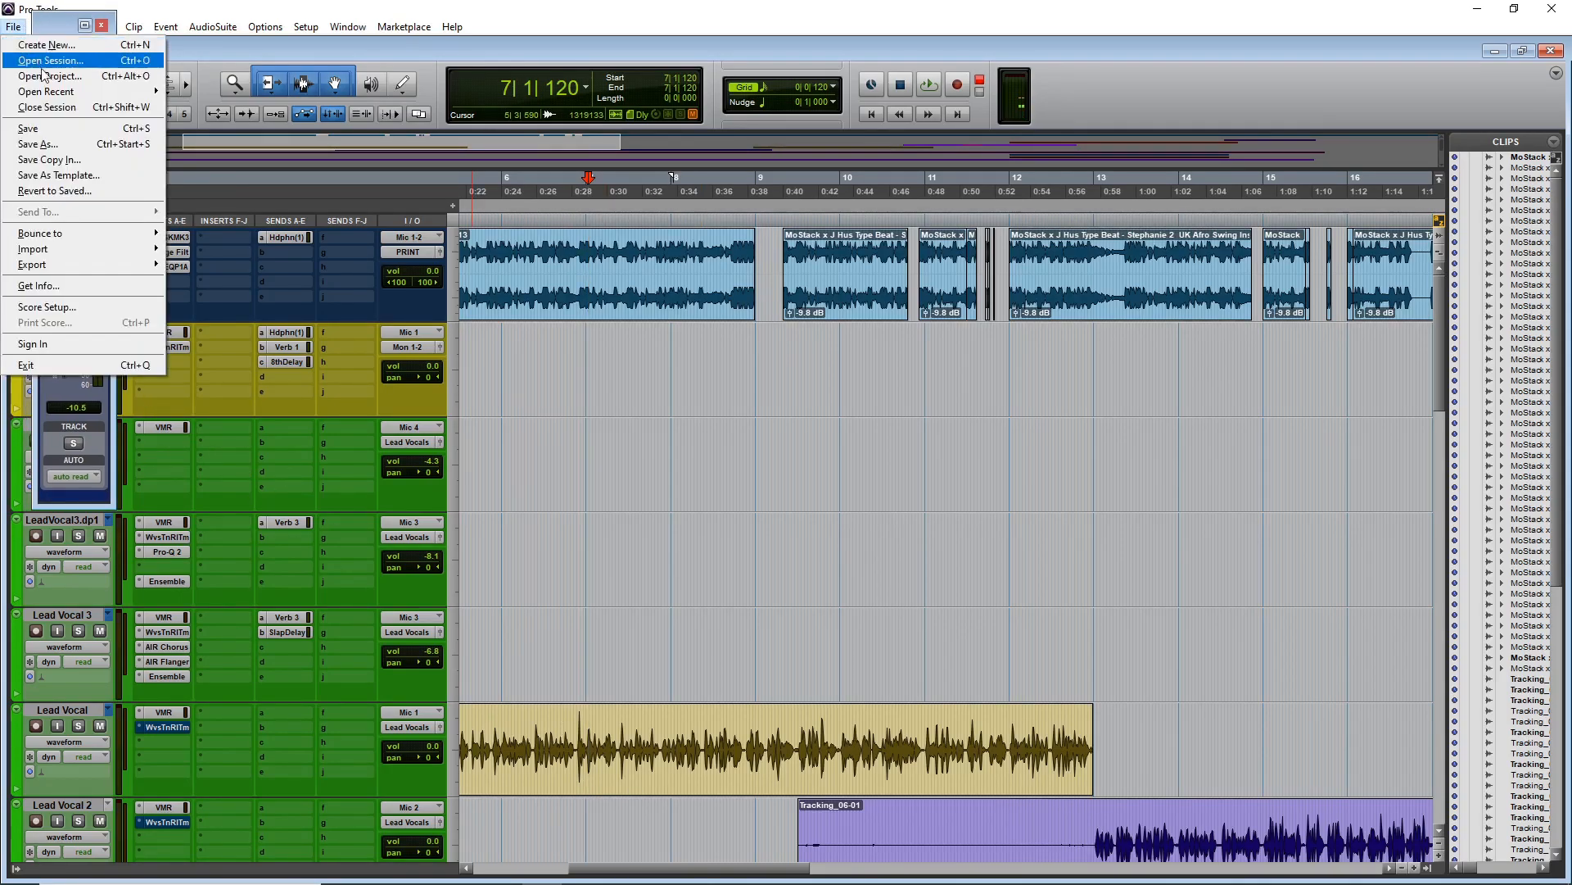
pyautogui.click(72, 145)
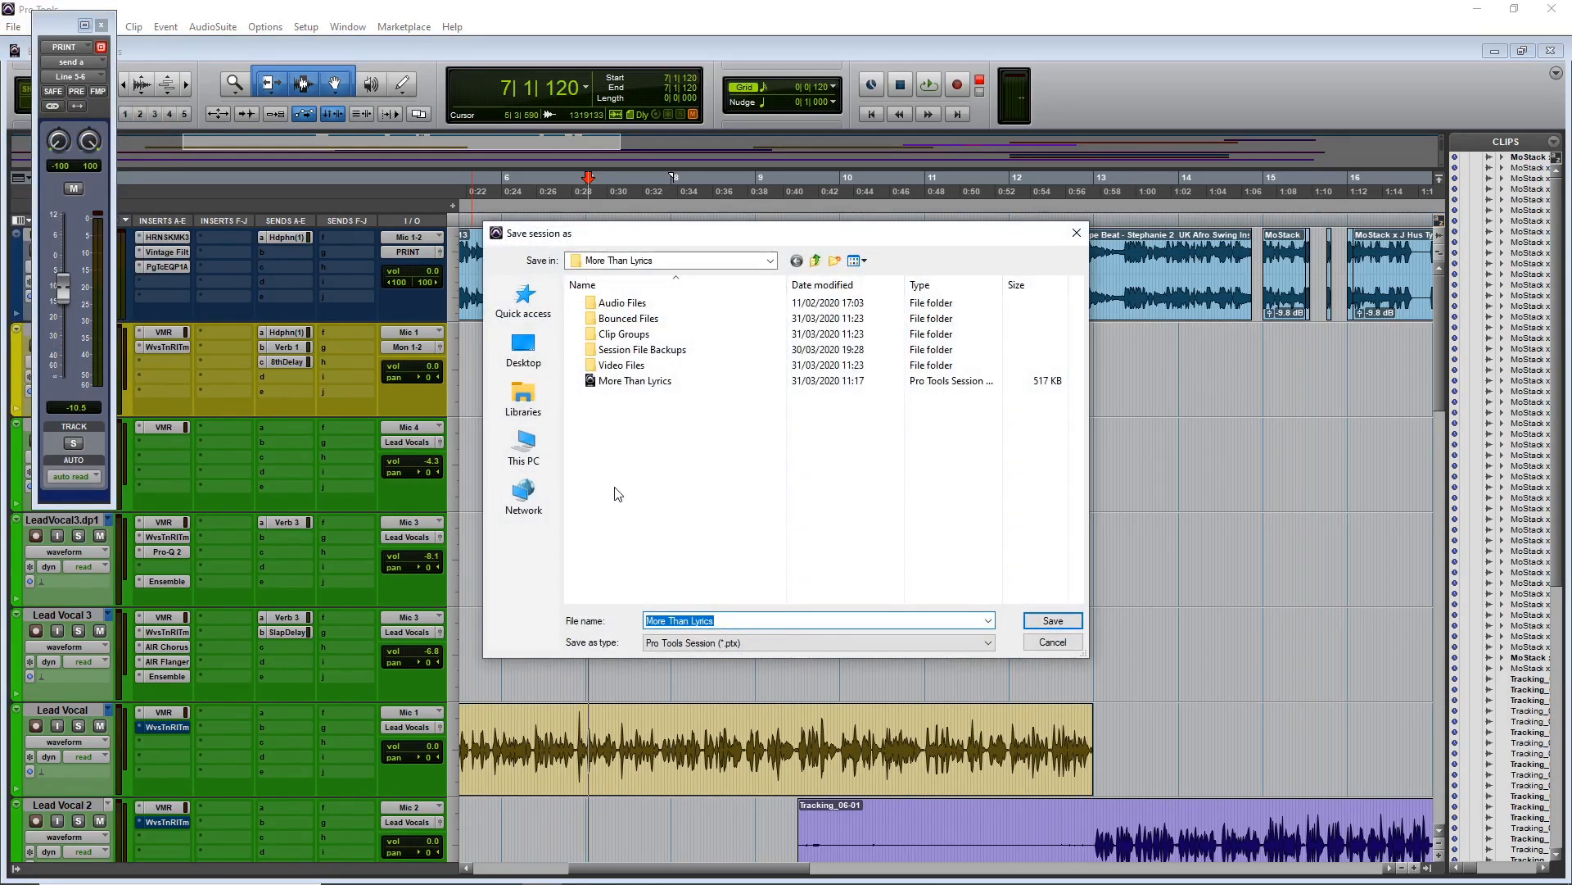
pyautogui.click(740, 624)
pyautogui.write('Clean')
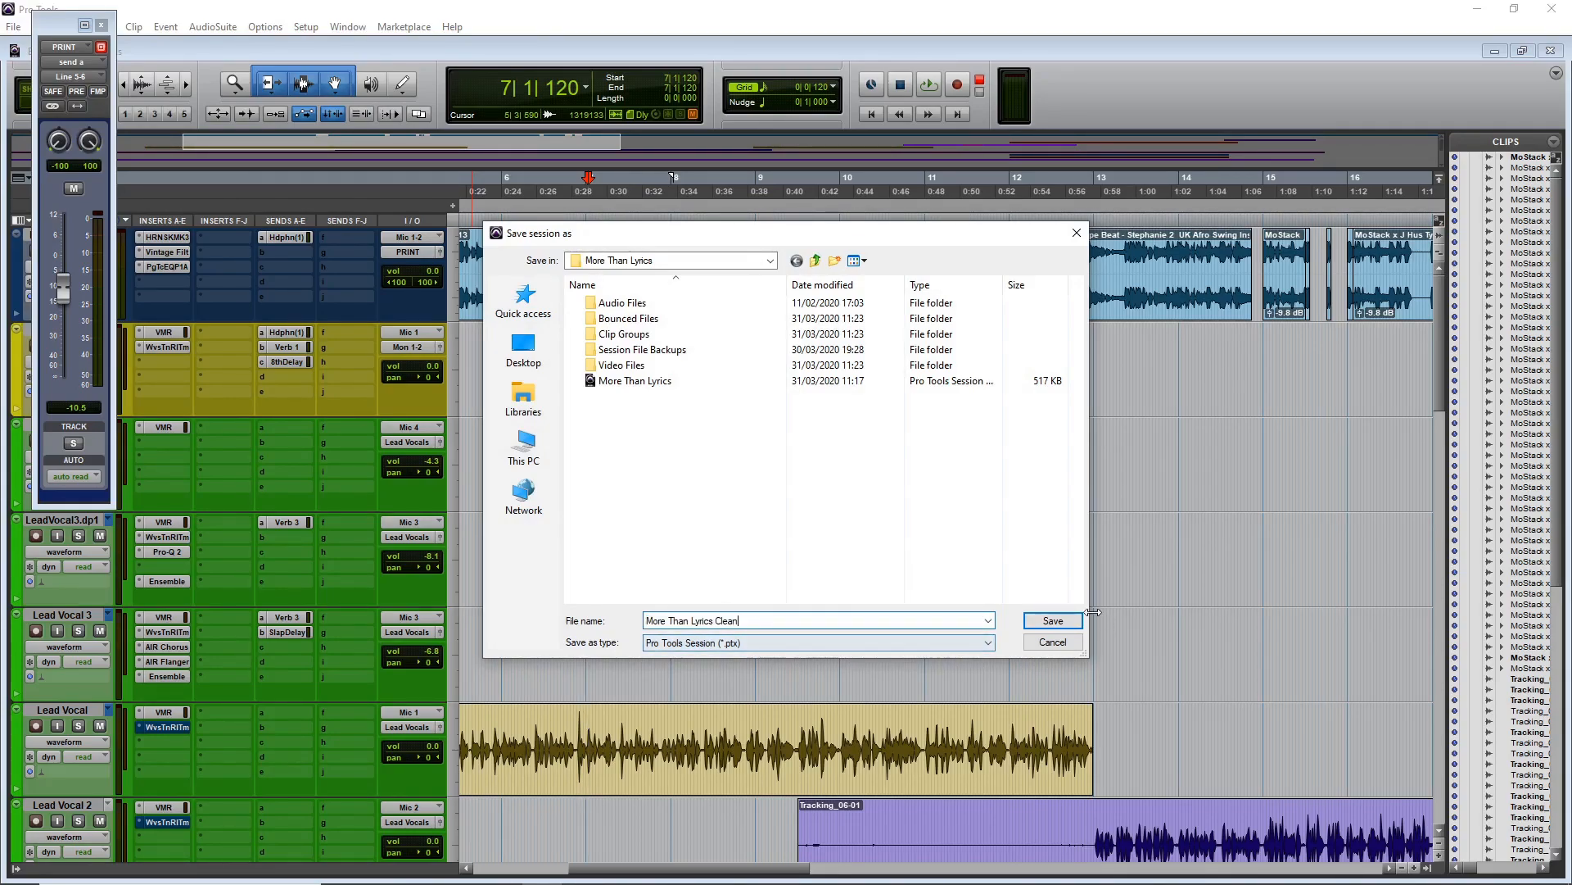
pyautogui.click(1054, 621)
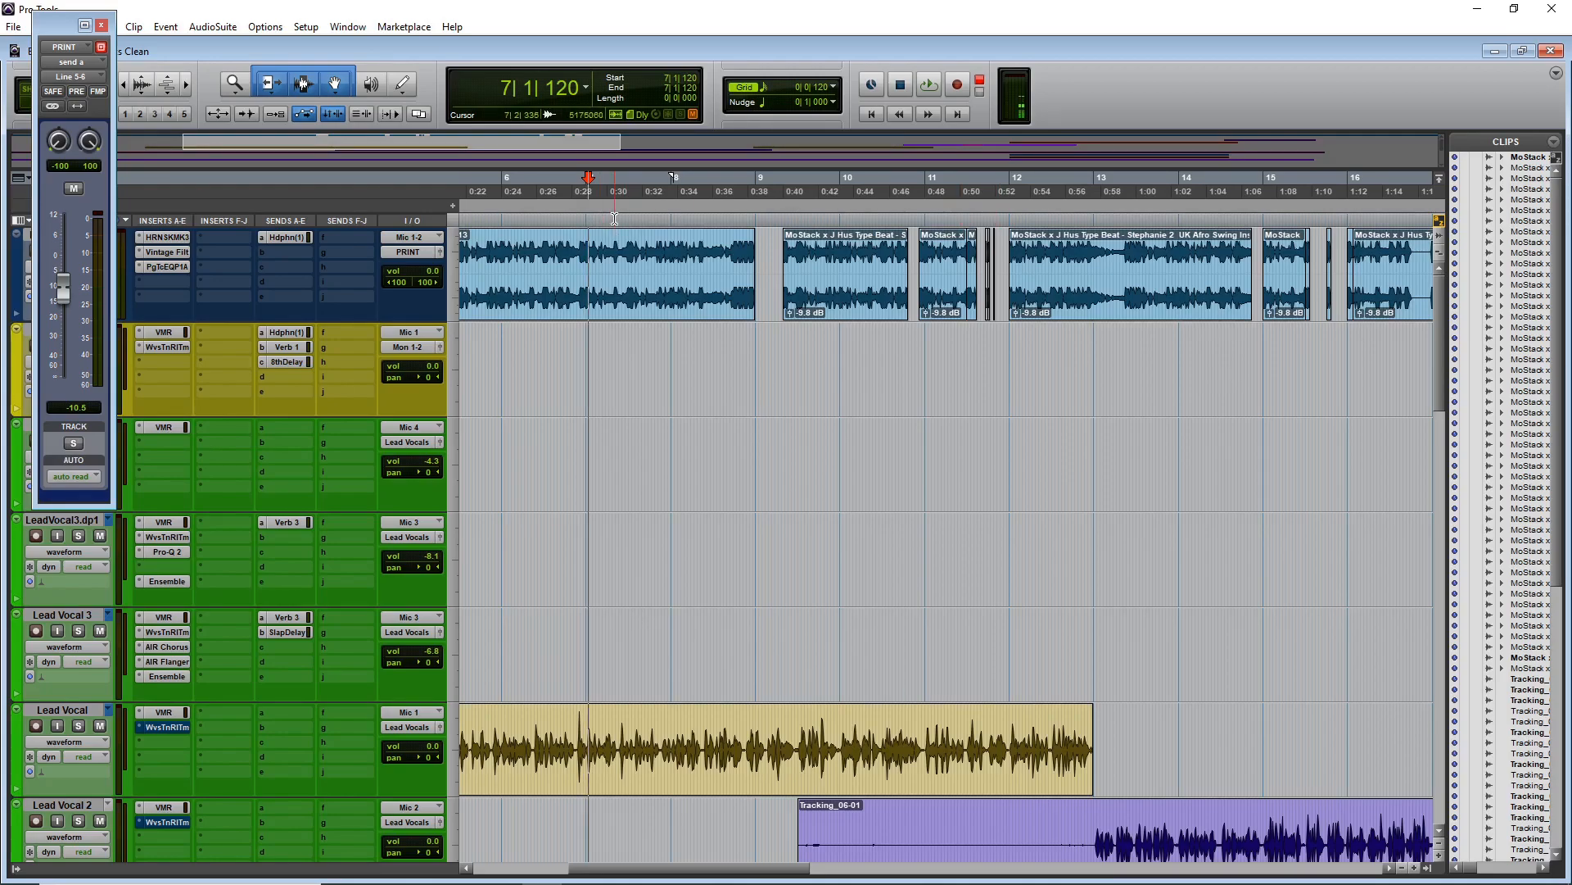
# - Play the song from around bar 8 to locate the word to censor on the Lead Vocal track
pyautogui.click(647, 218)
pyautogui.click(679, 221)
pyautogui.press('space')
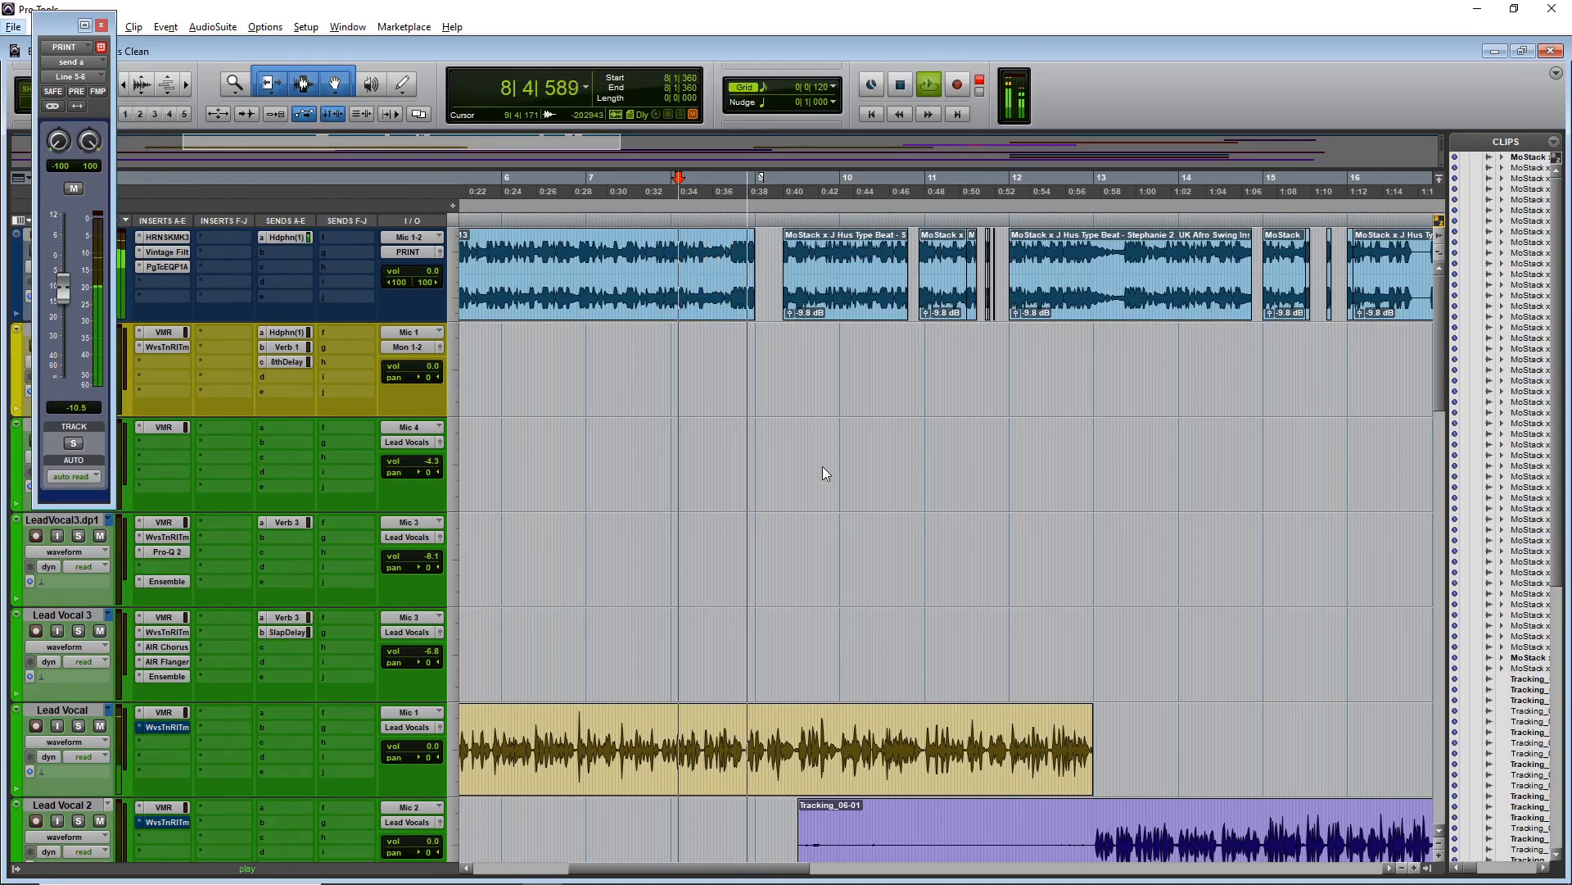
pyautogui.hotkey('alt', 'space')
pyautogui.click(680, 706)
pyautogui.press('space')
pyautogui.press('t')
pyautogui.press('space')
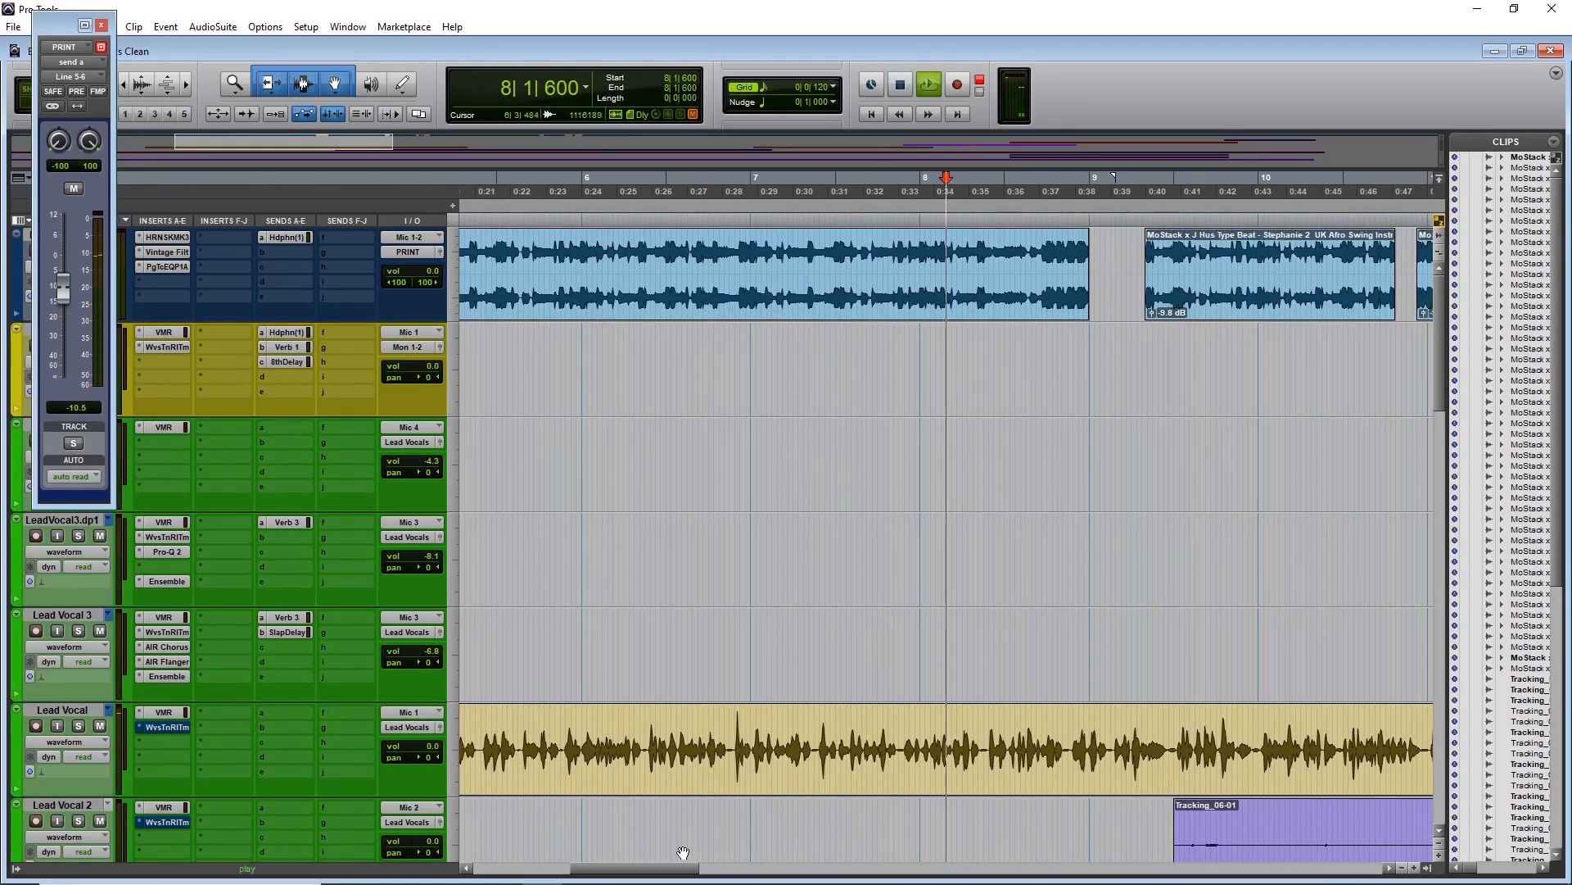
pyautogui.moveTo(664, 868); pyautogui.dragTo(698, 869)
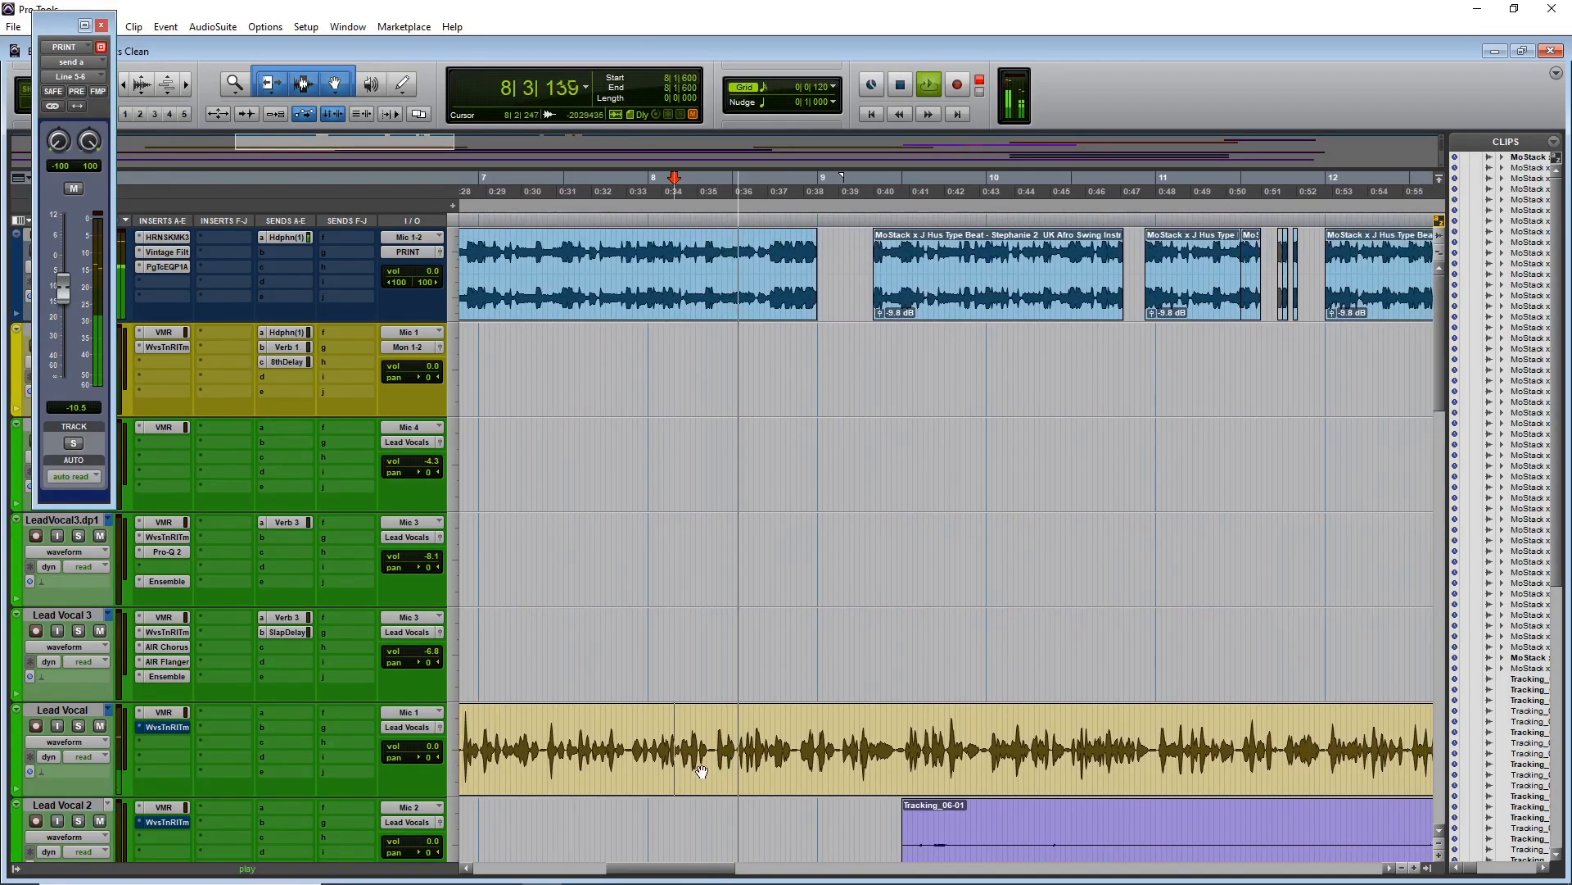
pyautogui.click(713, 737)
pyautogui.press('space')
pyautogui.press('t')
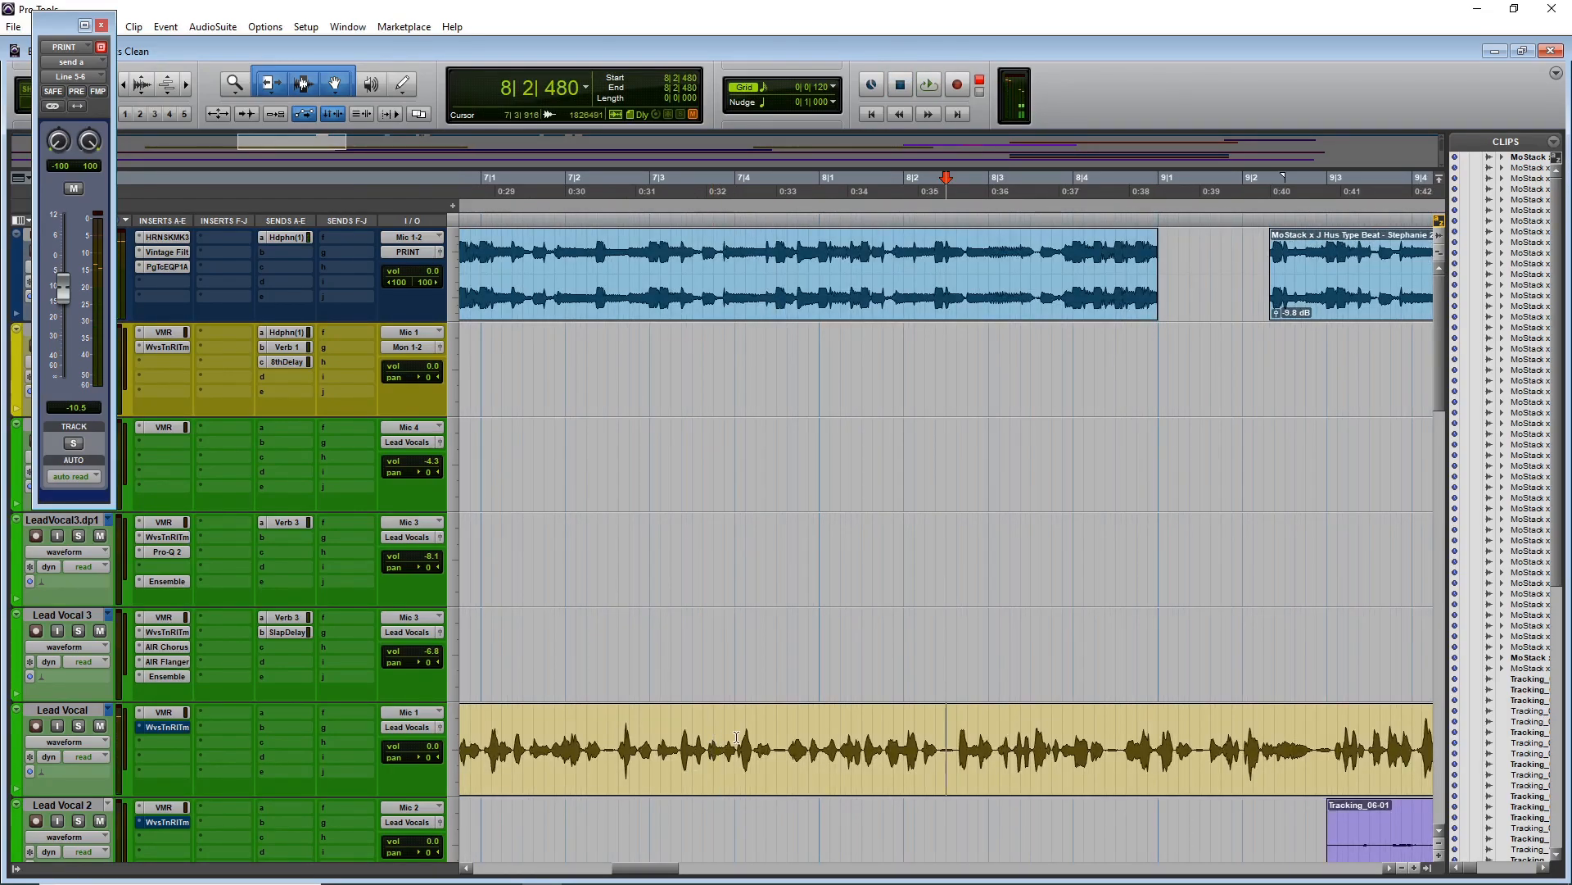
# - Try censoring the Lead Vocal word at 8|2|600 by deleting it, listen to the gap, and undo the deletion
pyautogui.moveTo(655, 868); pyautogui.dragTo(670, 869)
pyautogui.moveTo(771, 737); pyautogui.dragTo(810, 754)
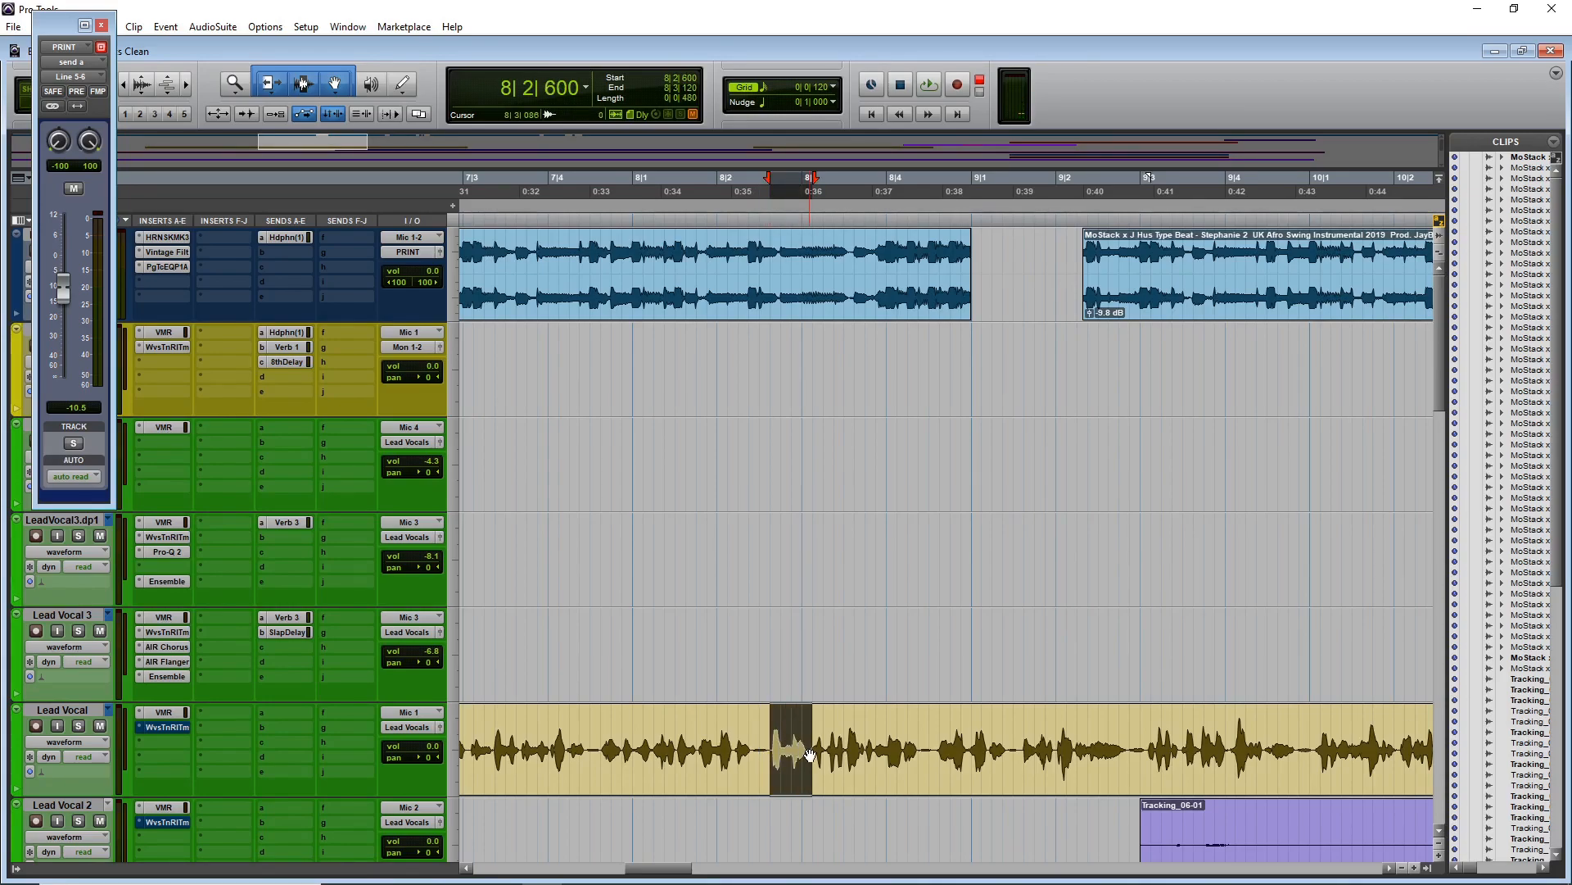
pyautogui.press('Delete')
pyautogui.click(705, 707)
pyautogui.press('space')
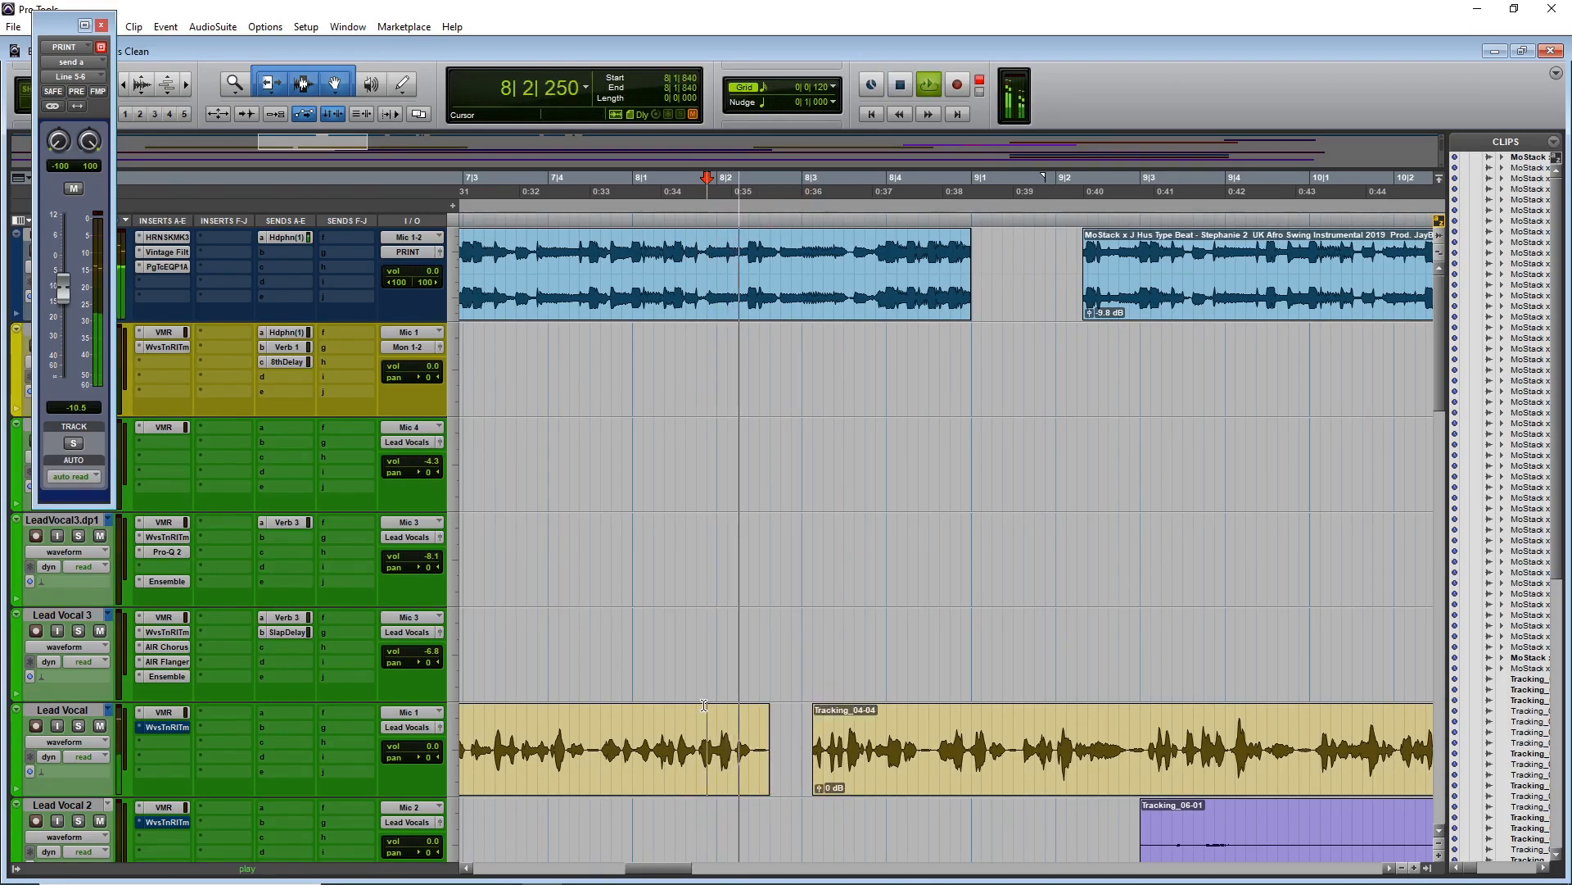
pyautogui.press('space')
pyautogui.hotkey('ctrl', 'z')
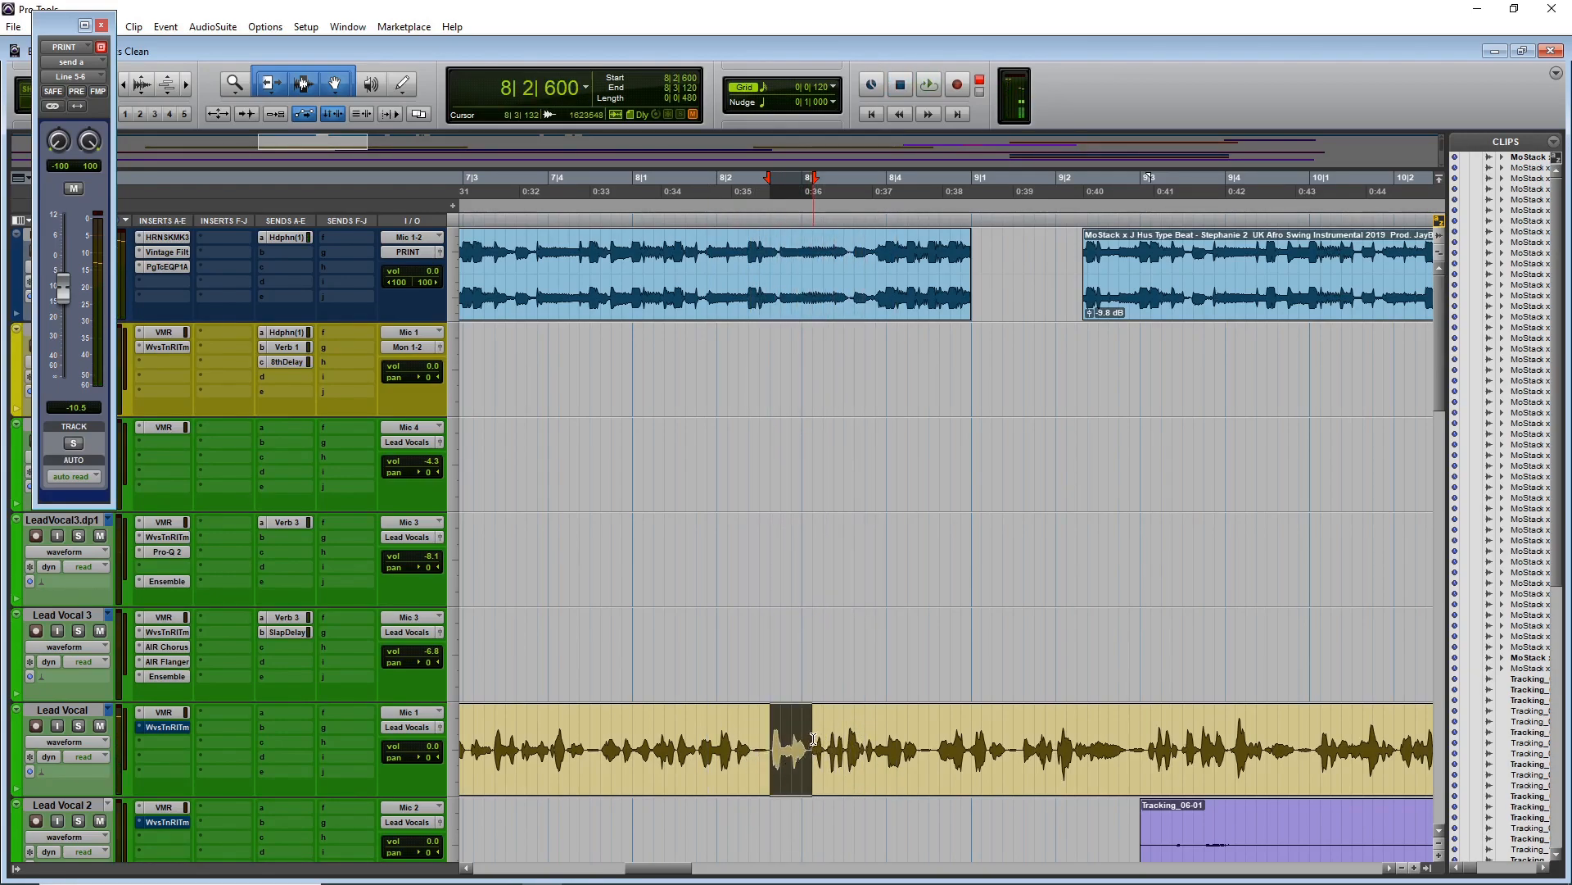
# - Select the Lead Vocal word at 8|2|628 and render it backwards with the AudioSuite Reverse effect
pyautogui.moveTo(822, 744); pyautogui.dragTo(773, 748)
pyautogui.click(806, 744)
pyautogui.keyDown('ctrl'); pyautogui.click(809, 744); pyautogui.keyUp('ctrl')
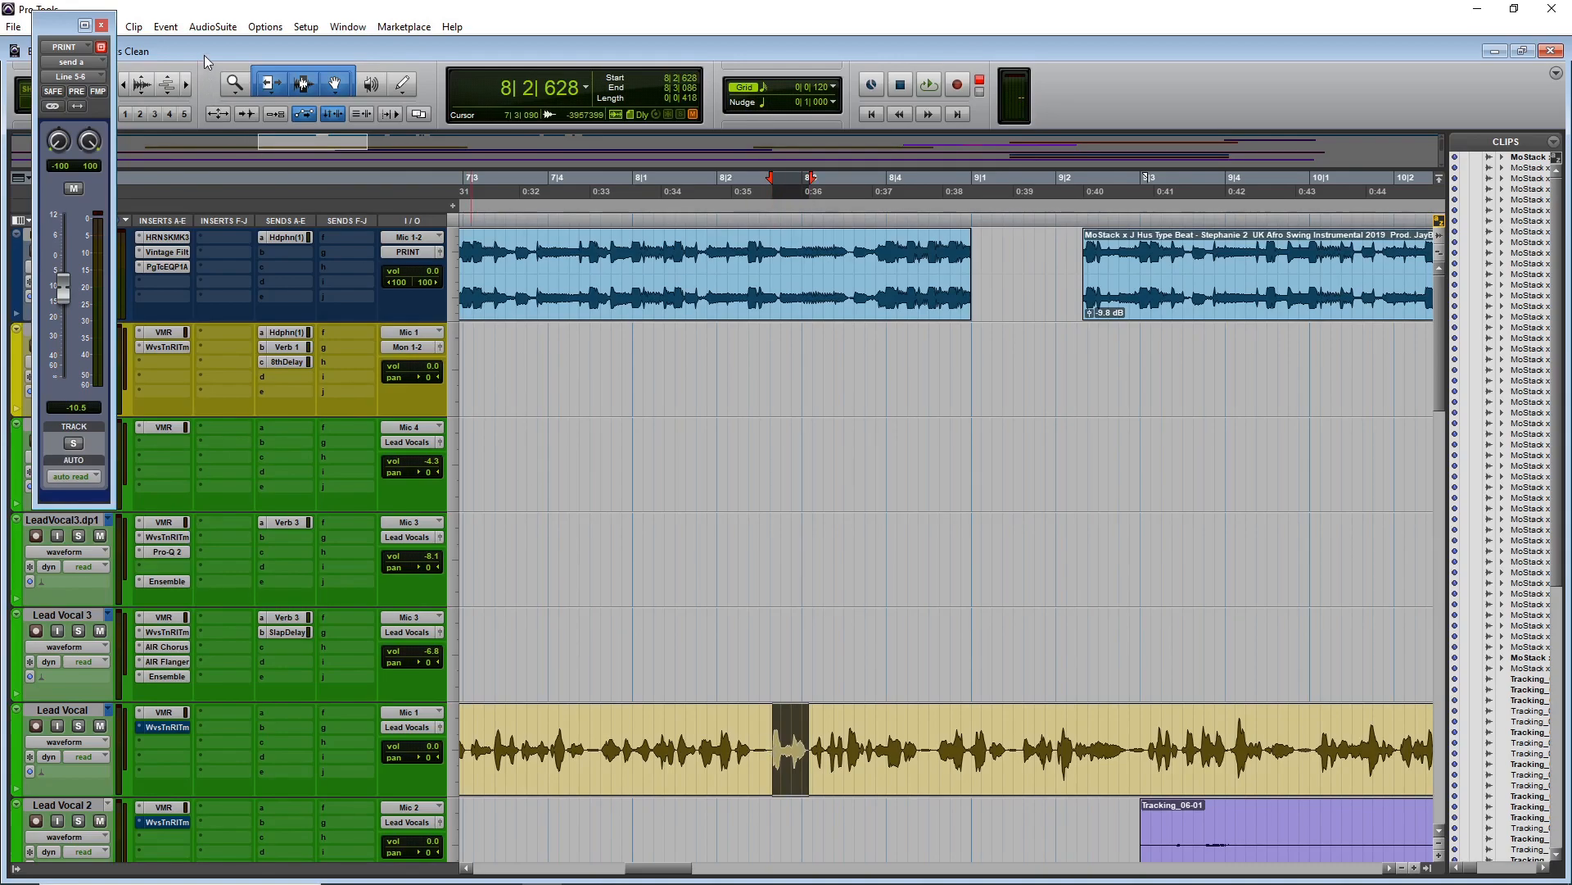
pyautogui.click(209, 27)
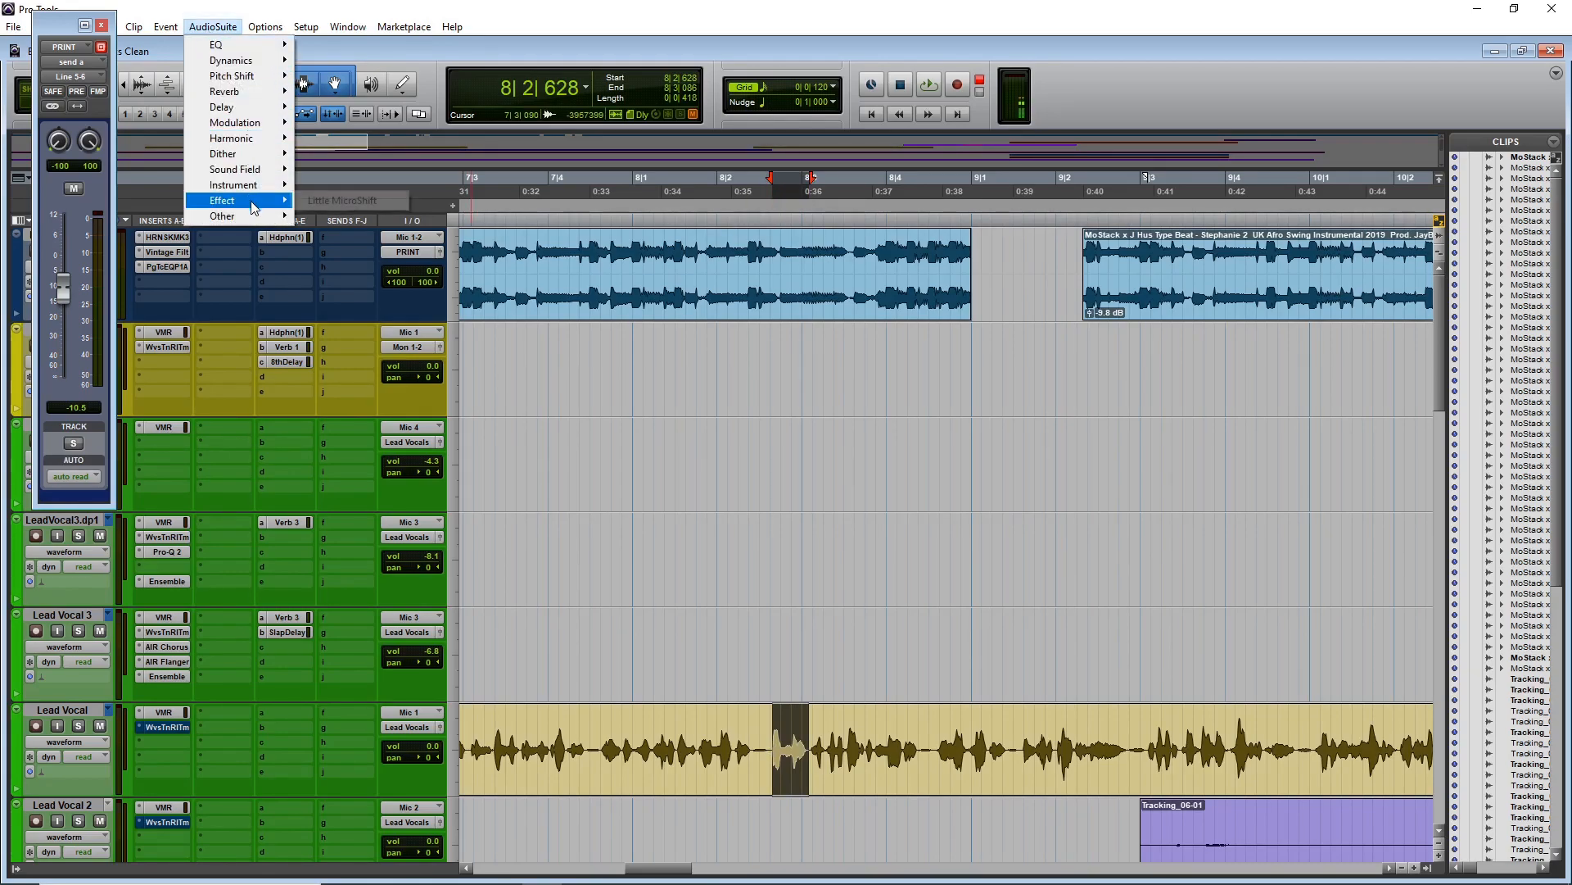
pyautogui.moveTo(255, 219)
pyautogui.click(398, 325)
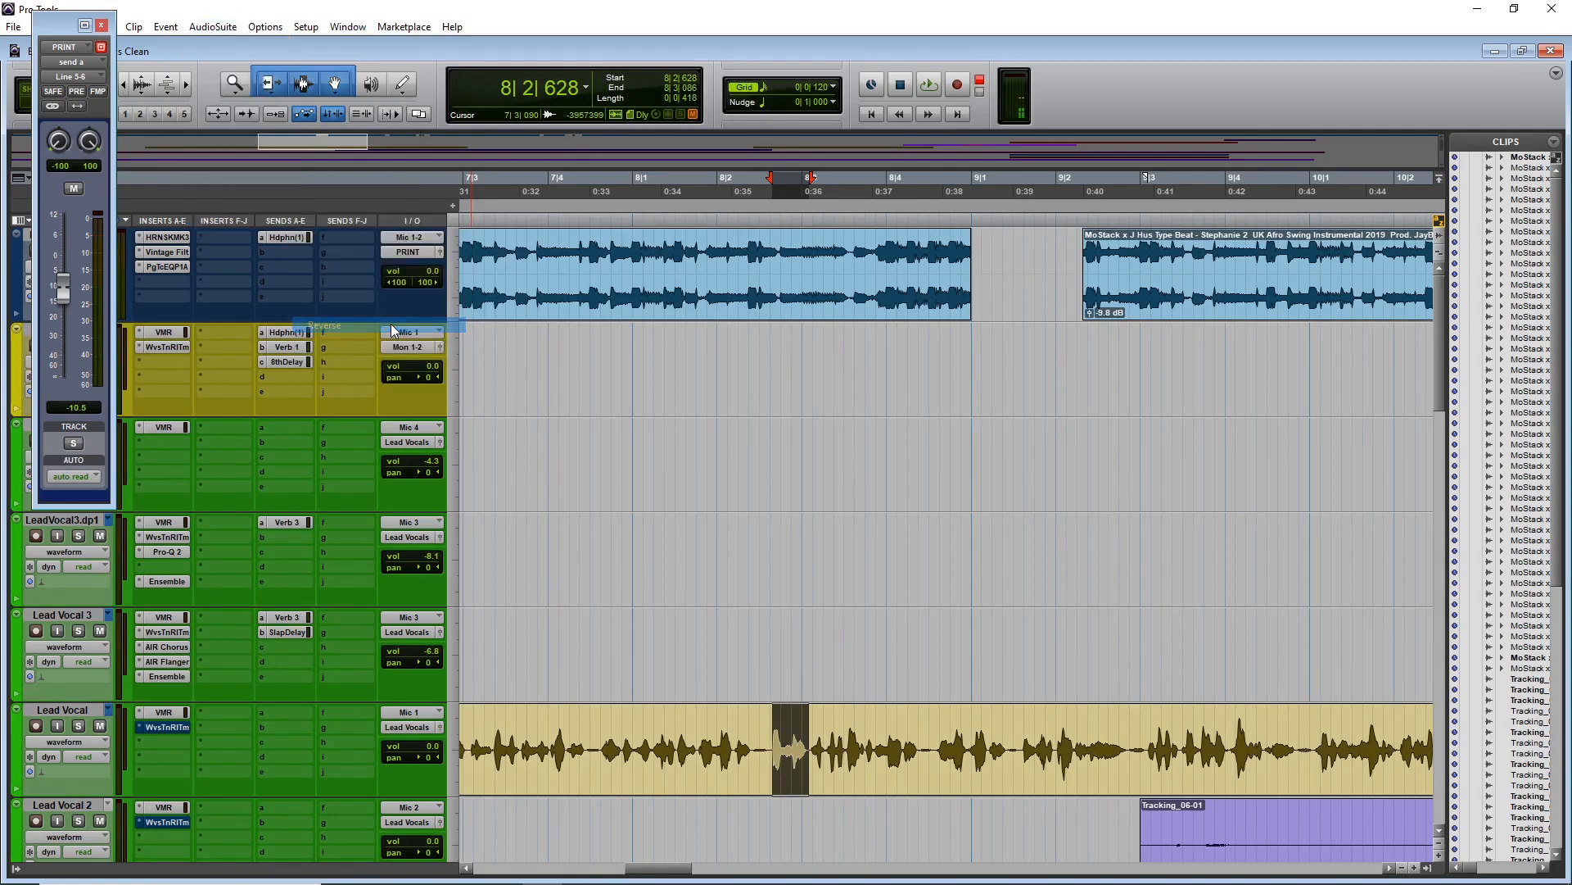
pyautogui.moveTo(1018, 771); pyautogui.dragTo(1039, 369)
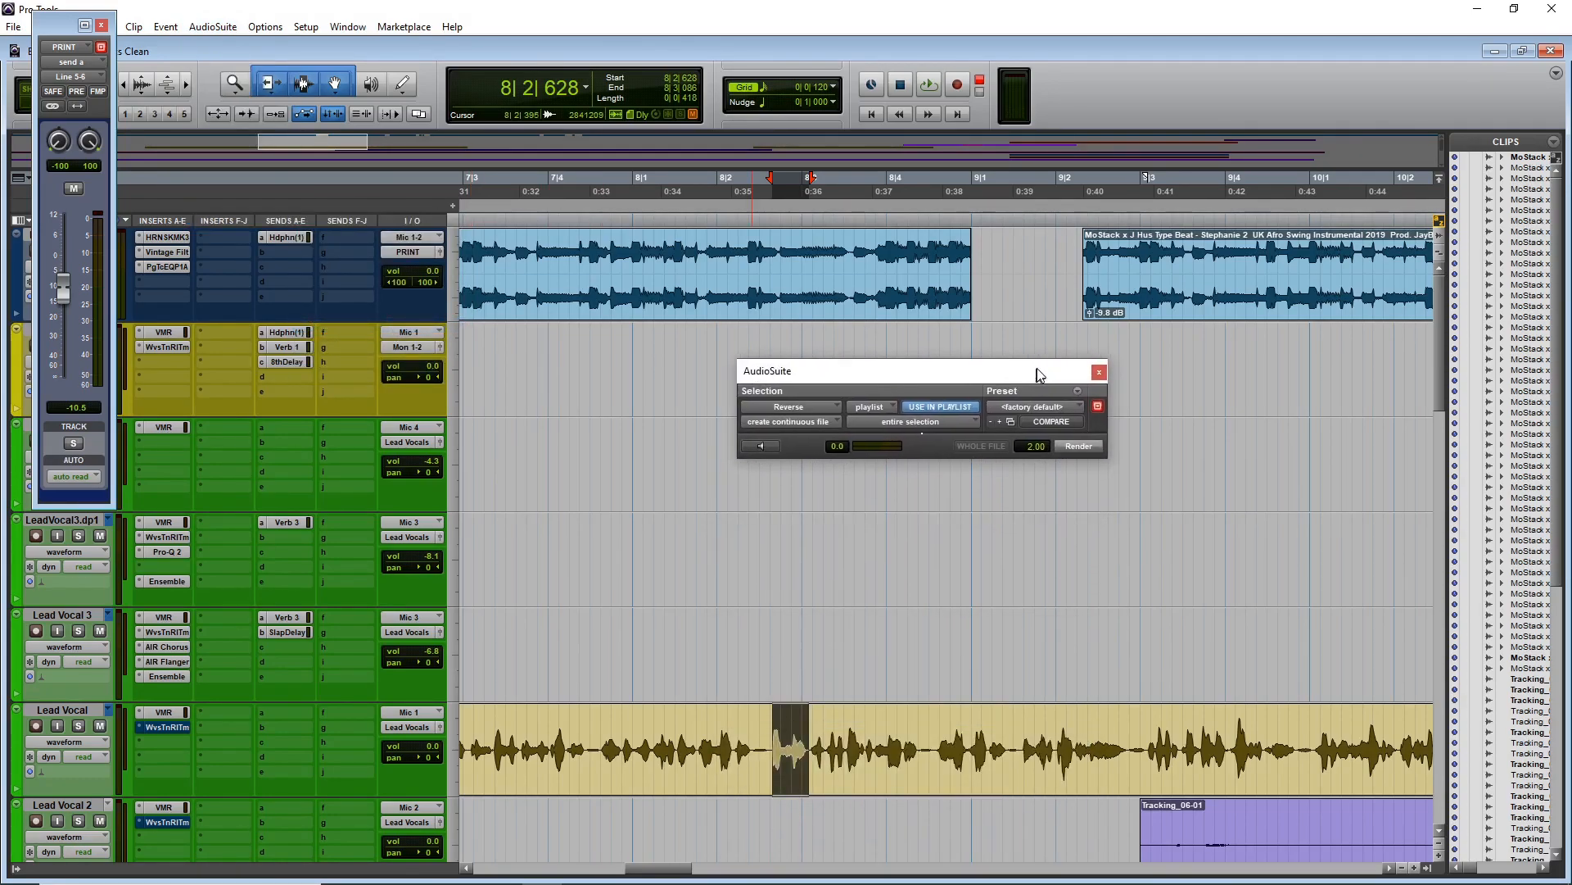
pyautogui.click(1092, 445)
# - Play back the reversed word and trim the start of the Tracking_04-04 clip that follows it
pyautogui.click(694, 719)
pyautogui.press('space')
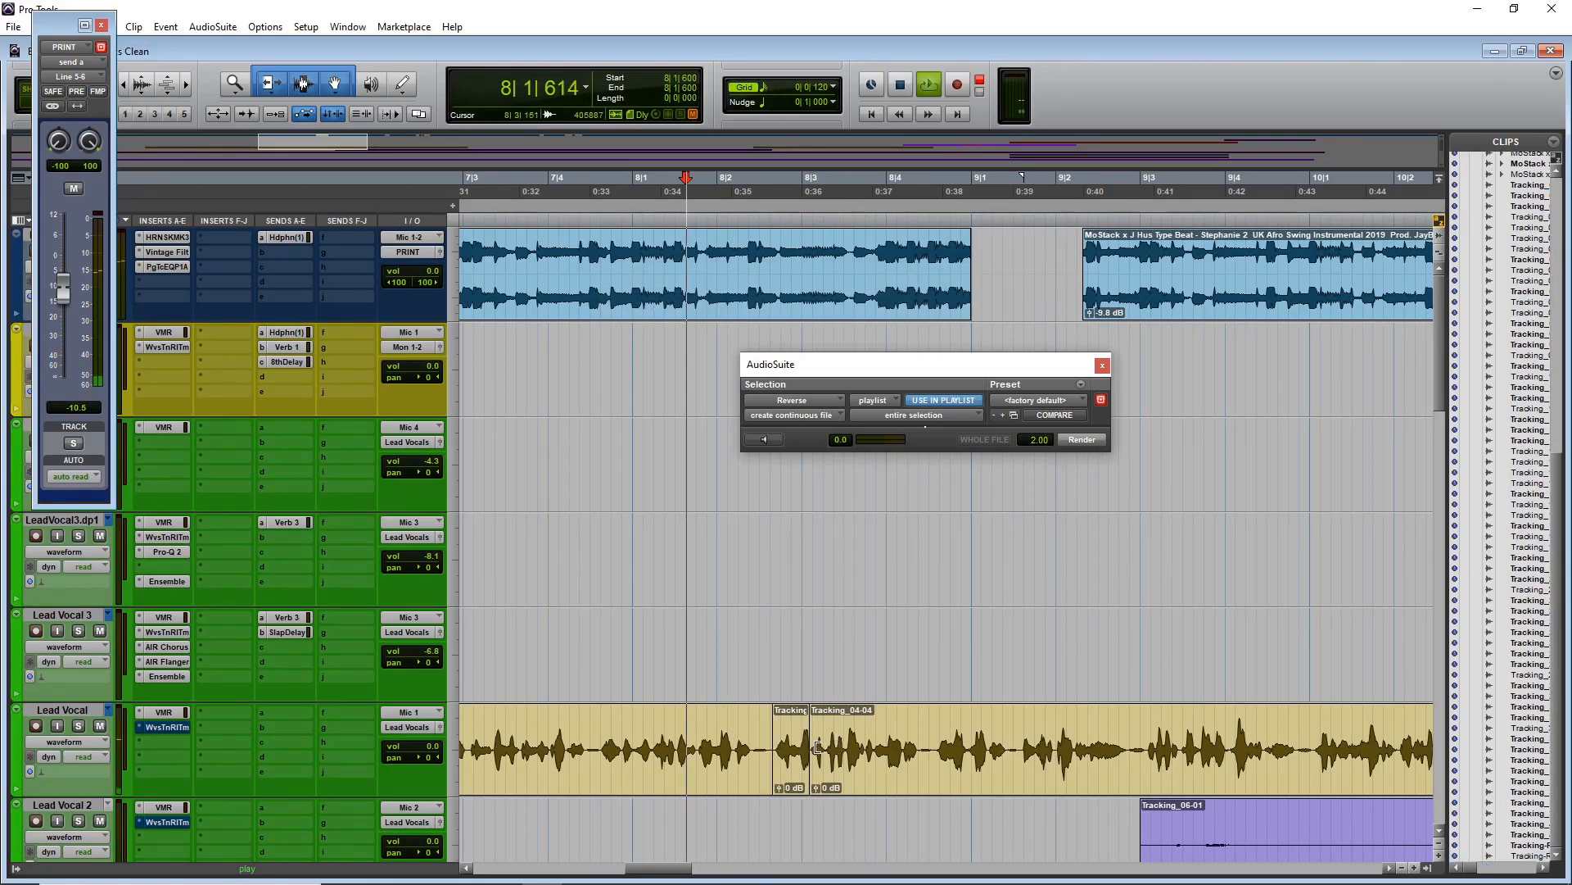
pyautogui.click(834, 770)
pyautogui.click(841, 774)
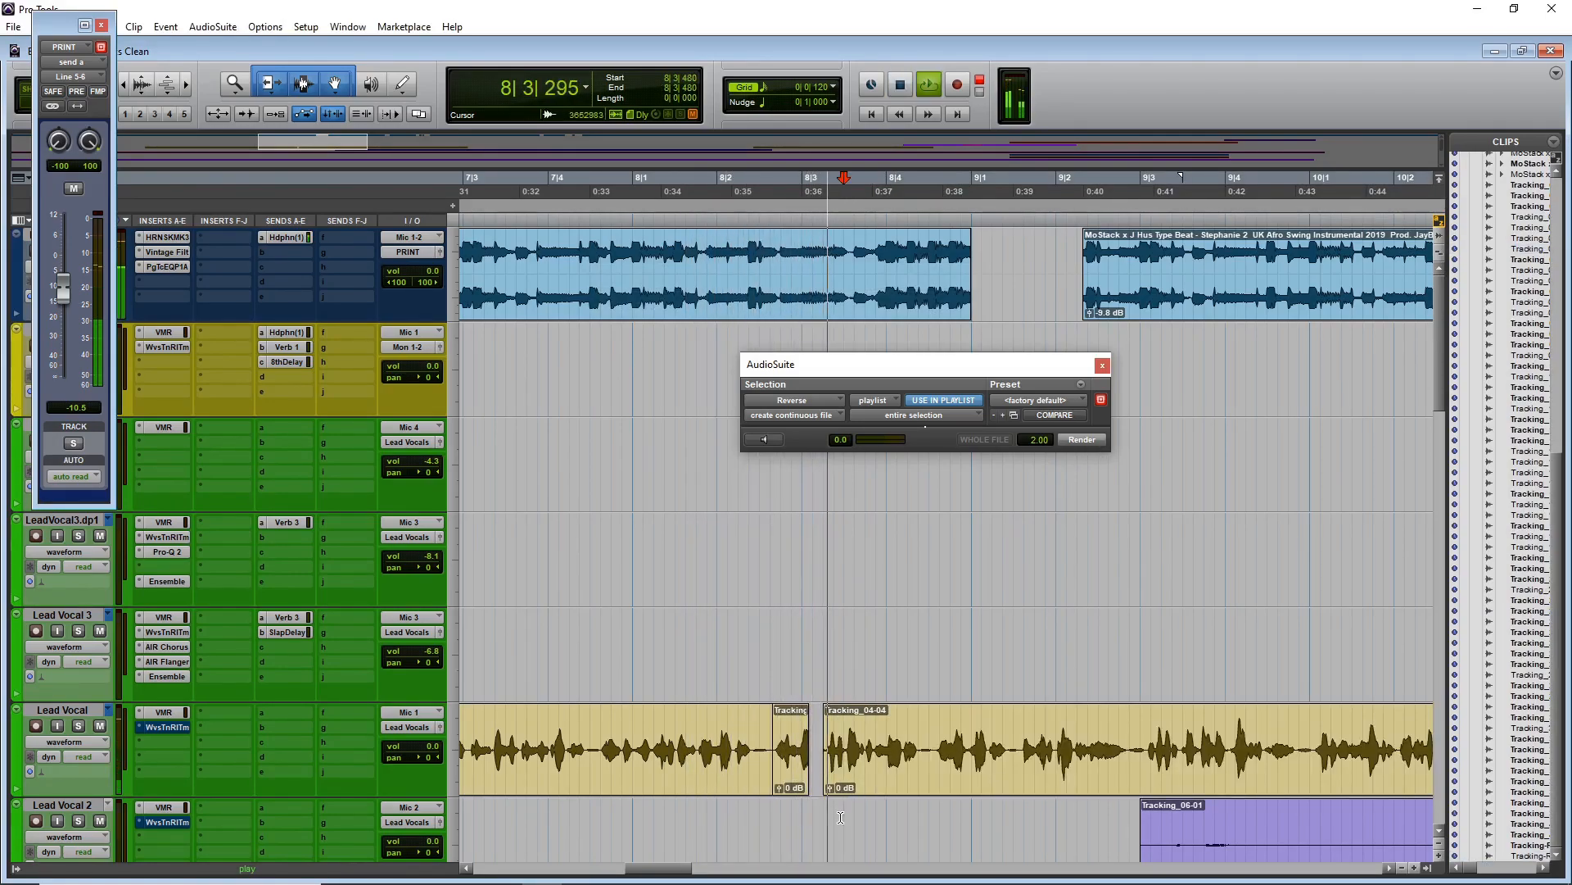
# - Delete the matching word just after beat 8|3 from the clip on the BG Vocal 3 track
pyautogui.scroll(-4, 840, 834)
pyautogui.scroll(-2, 841, 834)
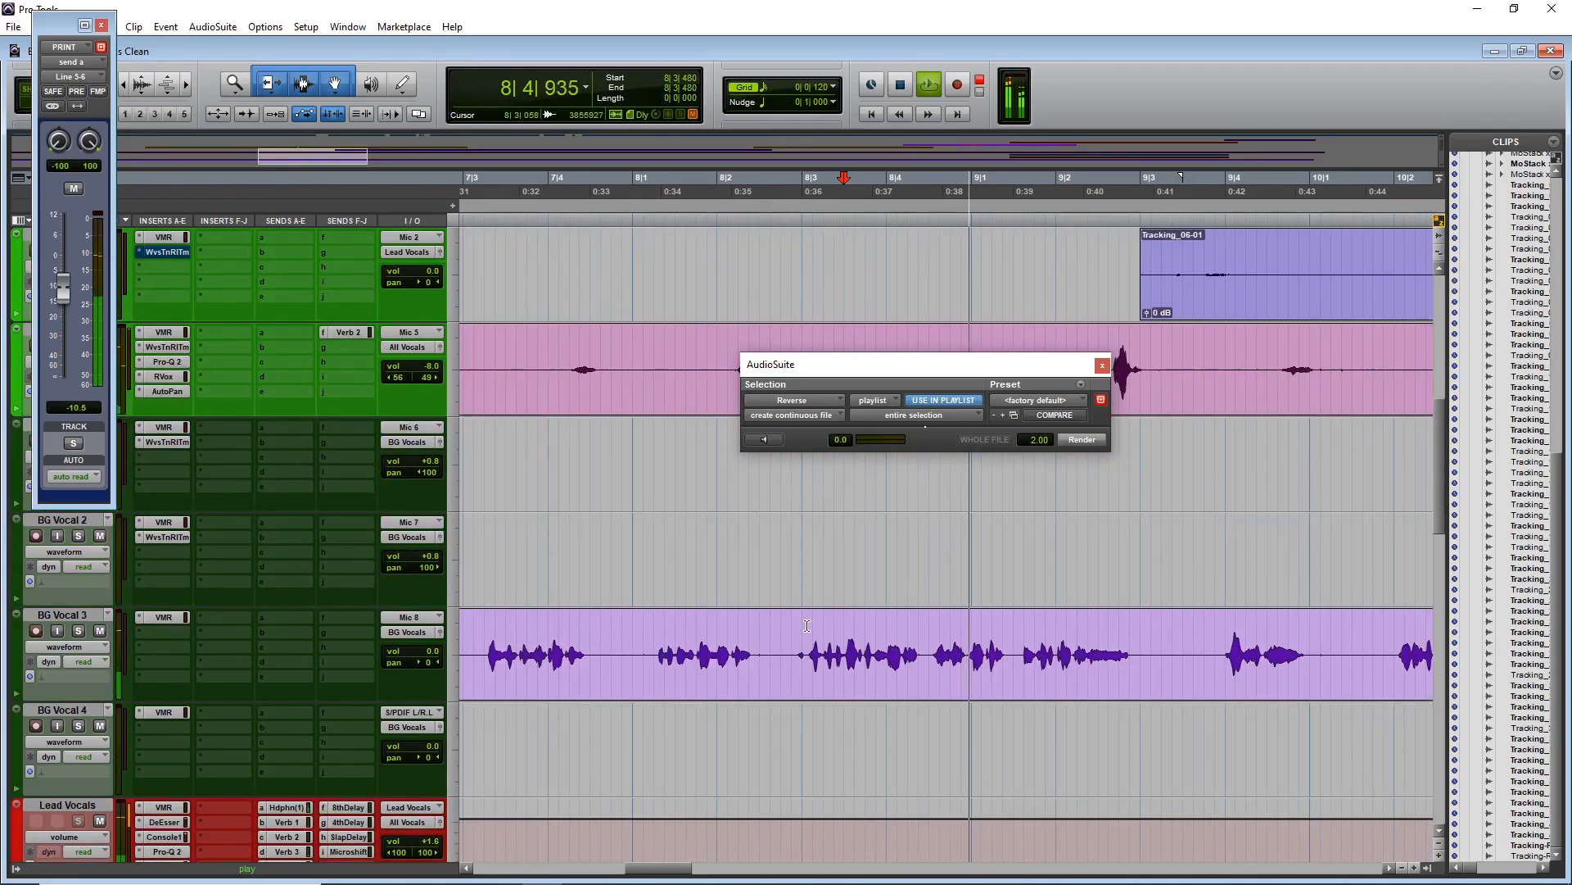
pyautogui.moveTo(801, 652); pyautogui.dragTo(842, 653)
pyautogui.press('Delete')
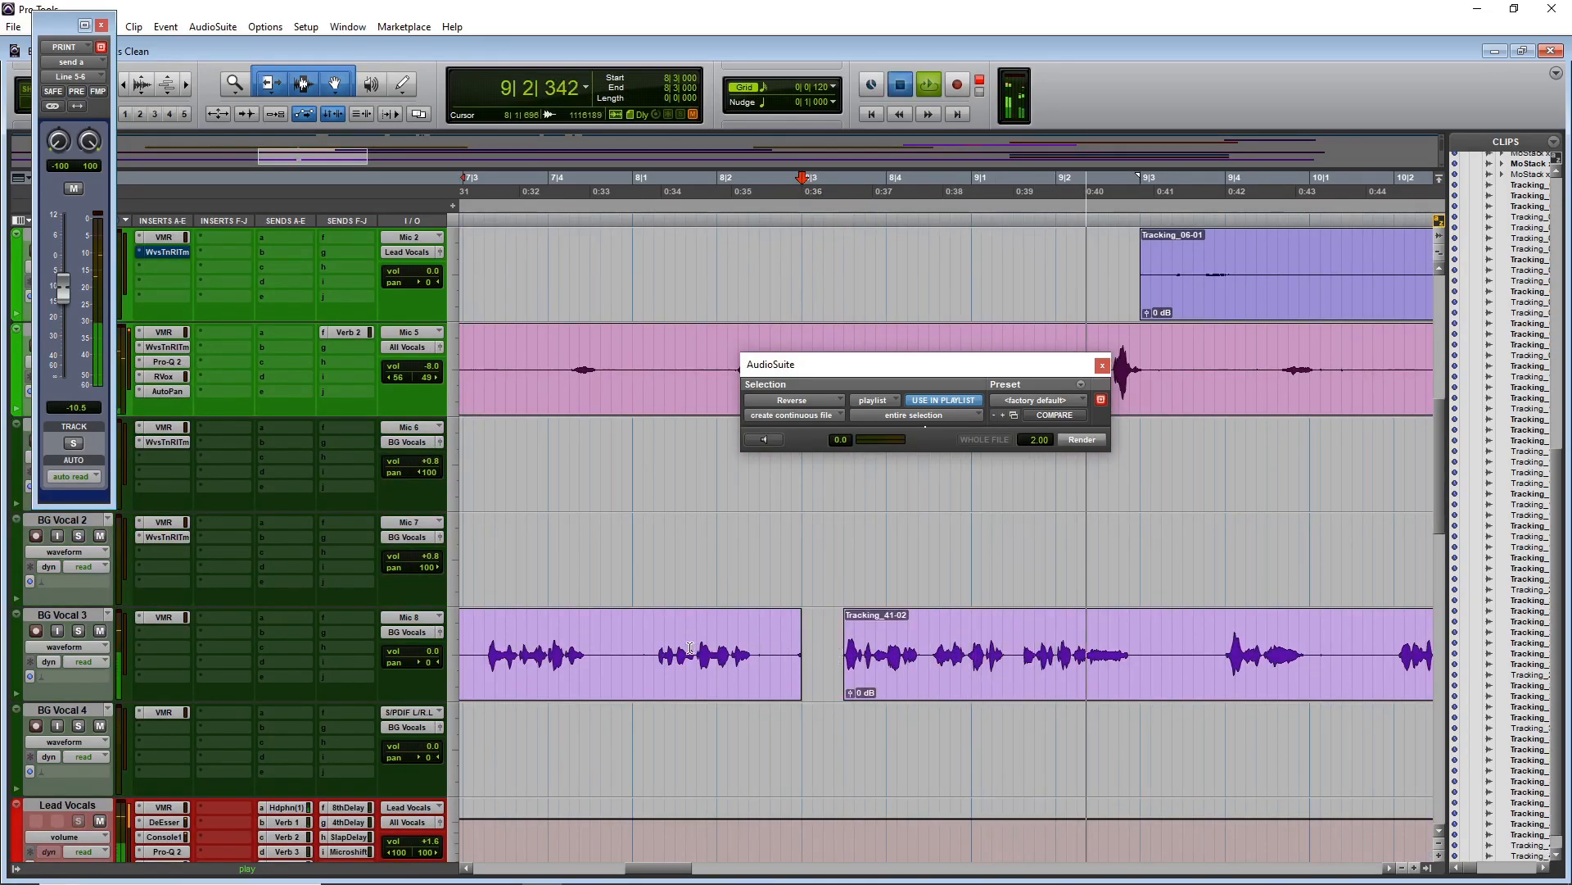
# - Play back from bar 8 and extend the end of the reversed Lead Vocal clip to meet the following clip
pyautogui.press('space')
pyautogui.click(655, 644)
pyautogui.scroll(4, 772, 696)
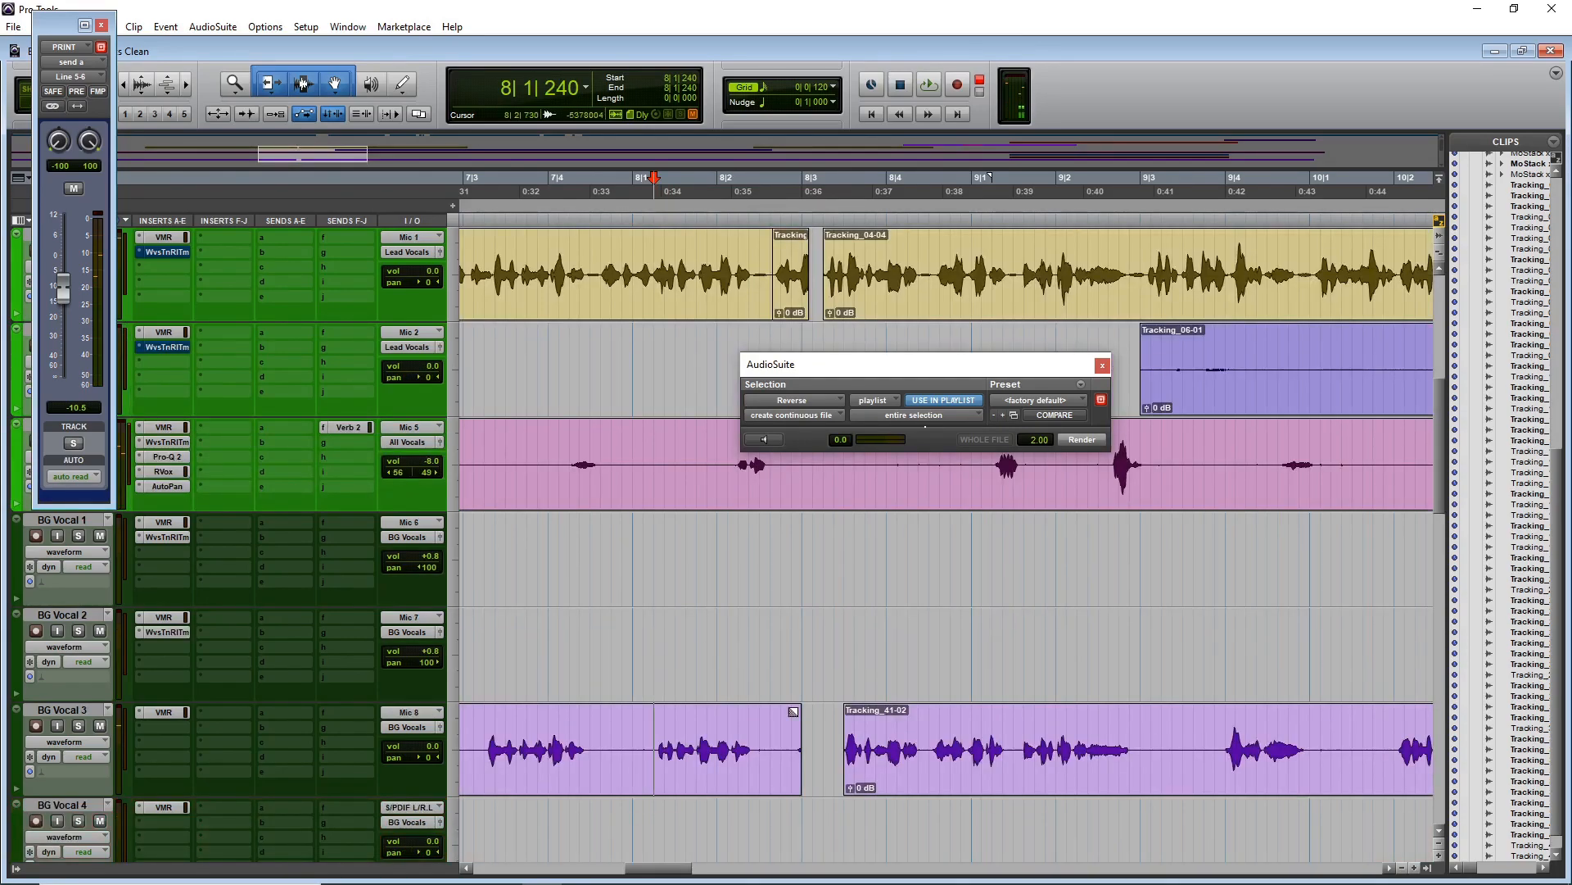
pyautogui.click(663, 651)
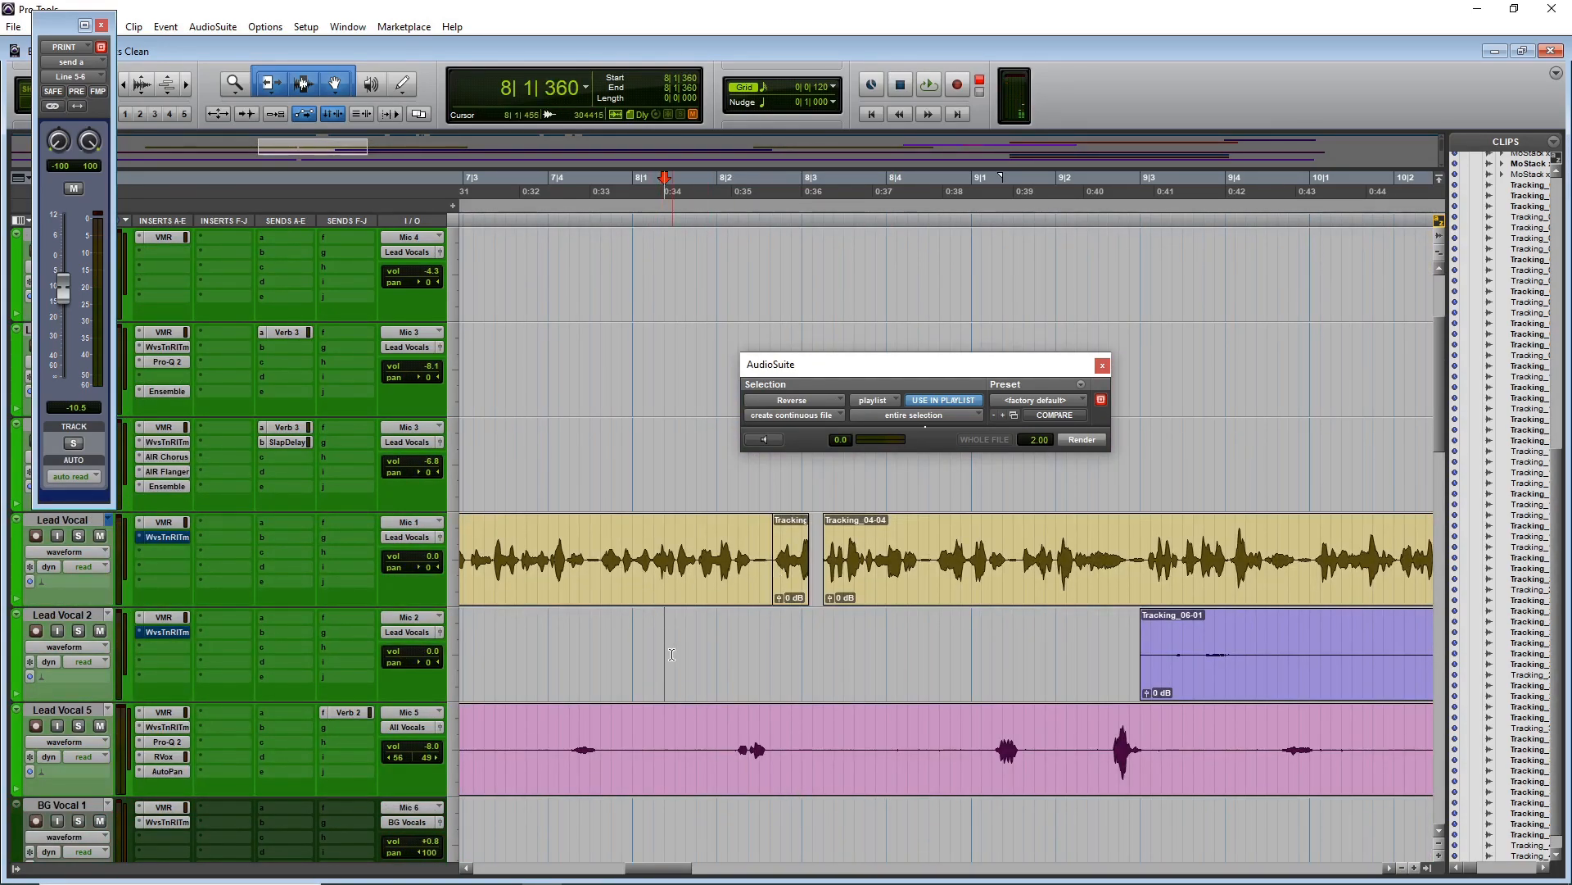
pyautogui.click(635, 633)
pyautogui.press('space')
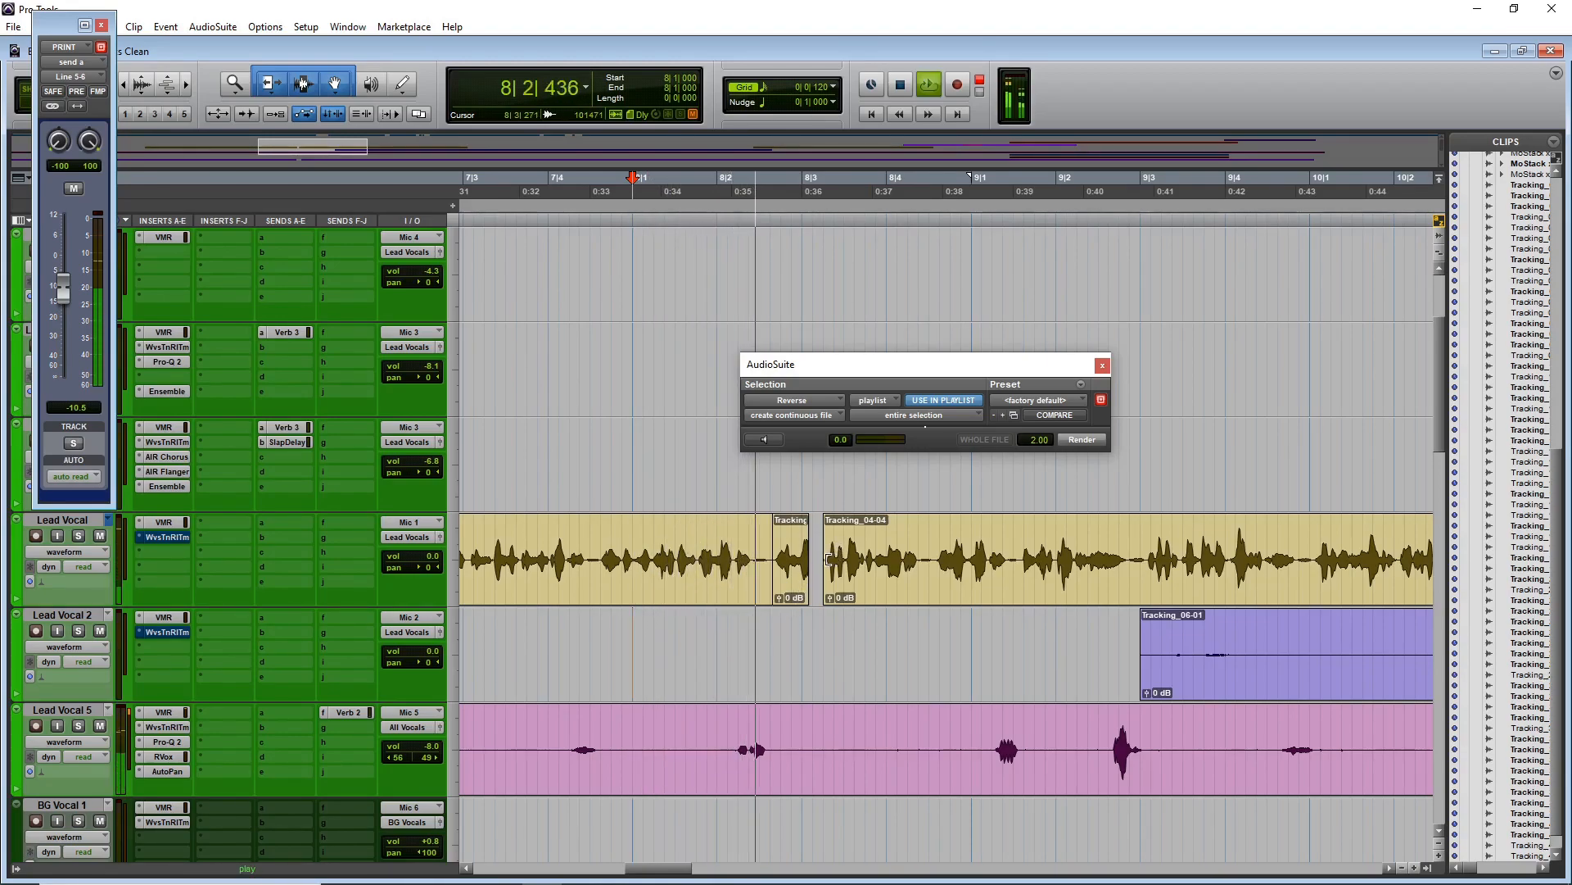
pyautogui.moveTo(806, 562); pyautogui.dragTo(819, 563)
pyautogui.press('space')
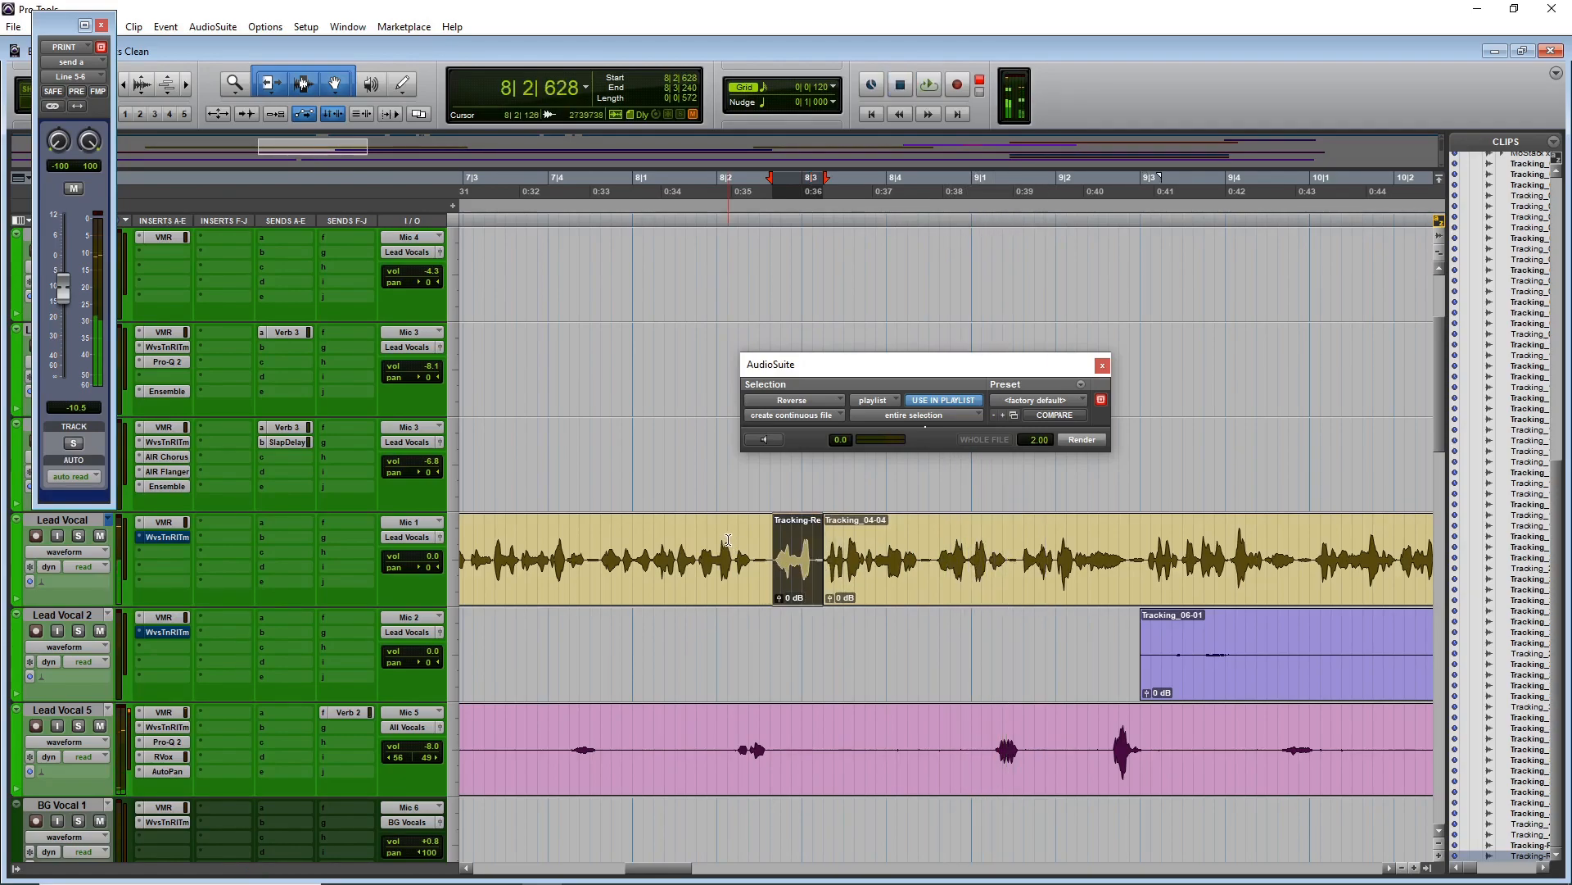
pyautogui.click(729, 545)
pyautogui.press('space')
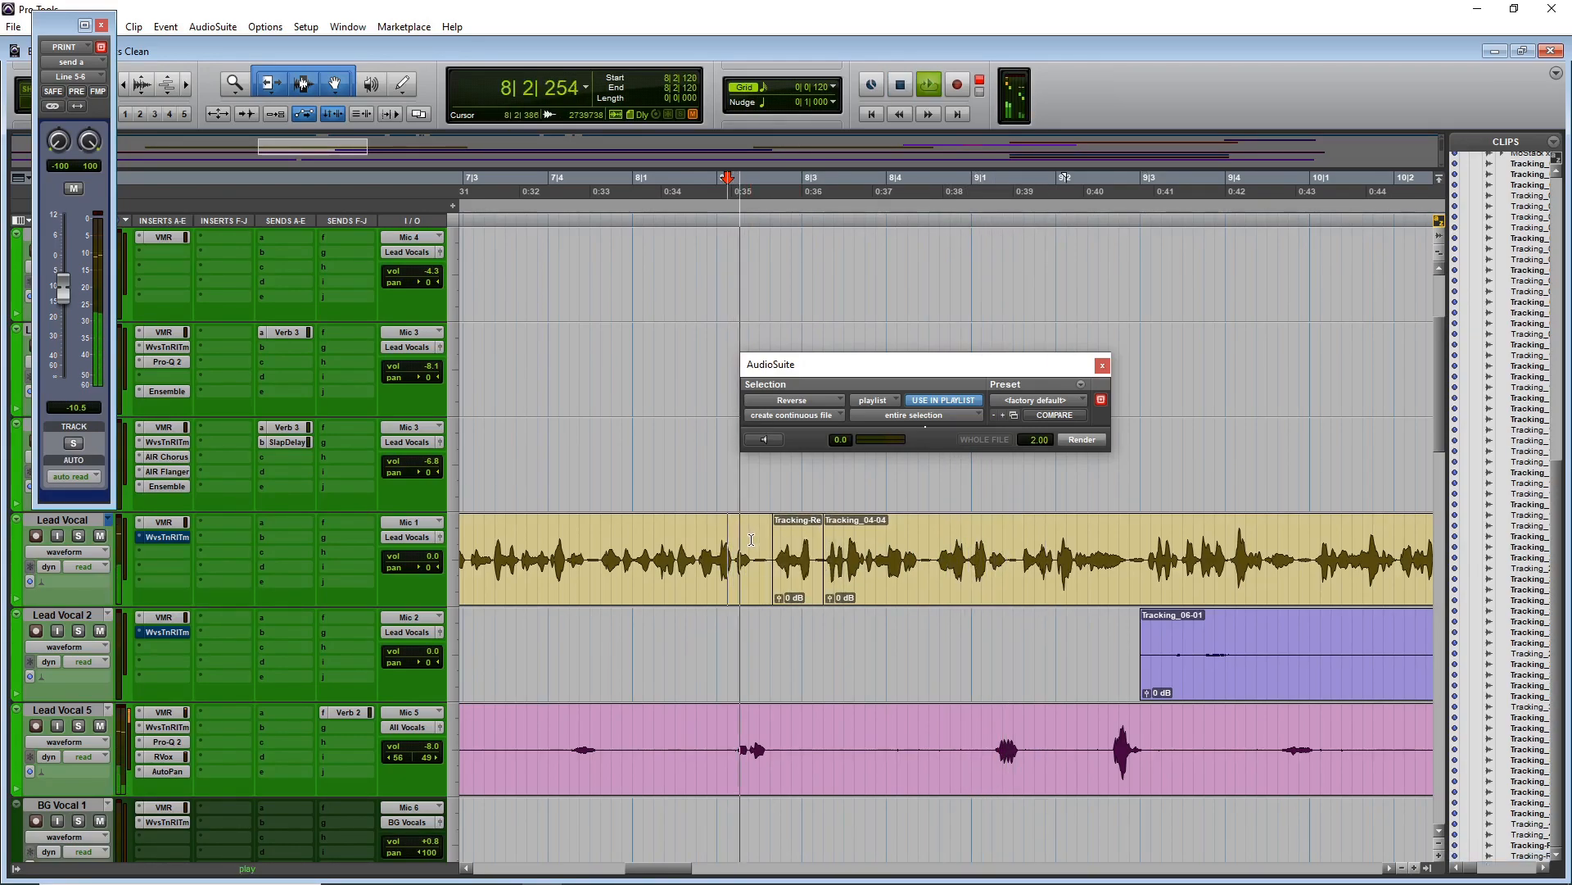
pyautogui.press('space')
# - Restore the original Lead Vocal word by extending the start of Tracking_04-04 back over the reversed clip to 8|2|480
pyautogui.moveTo(824, 573); pyautogui.dragTo(760, 571)
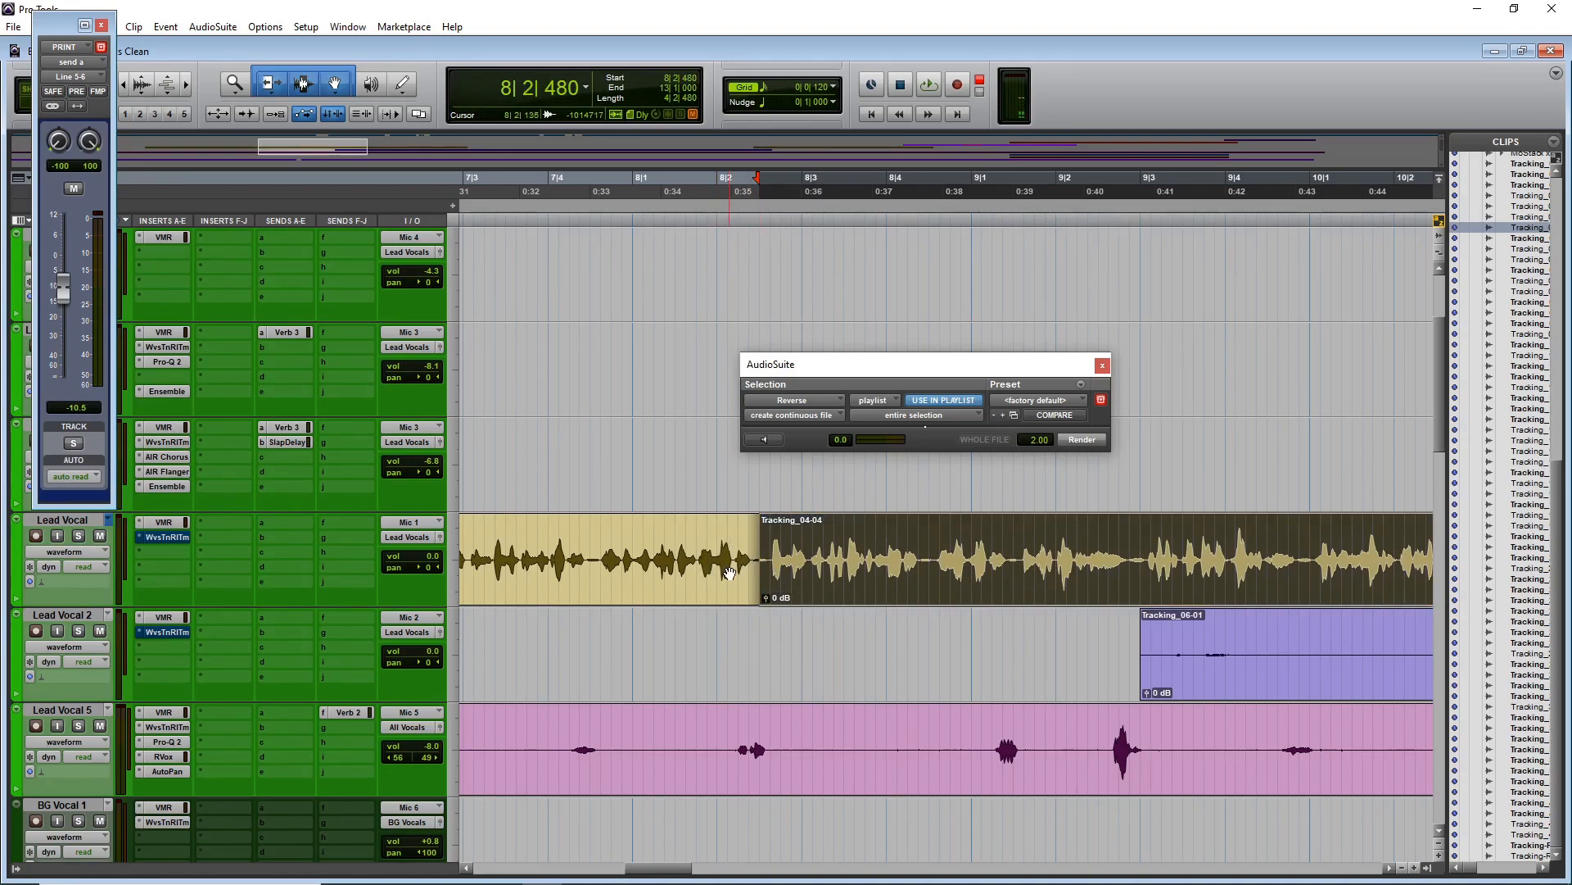
pyautogui.click(750, 660)
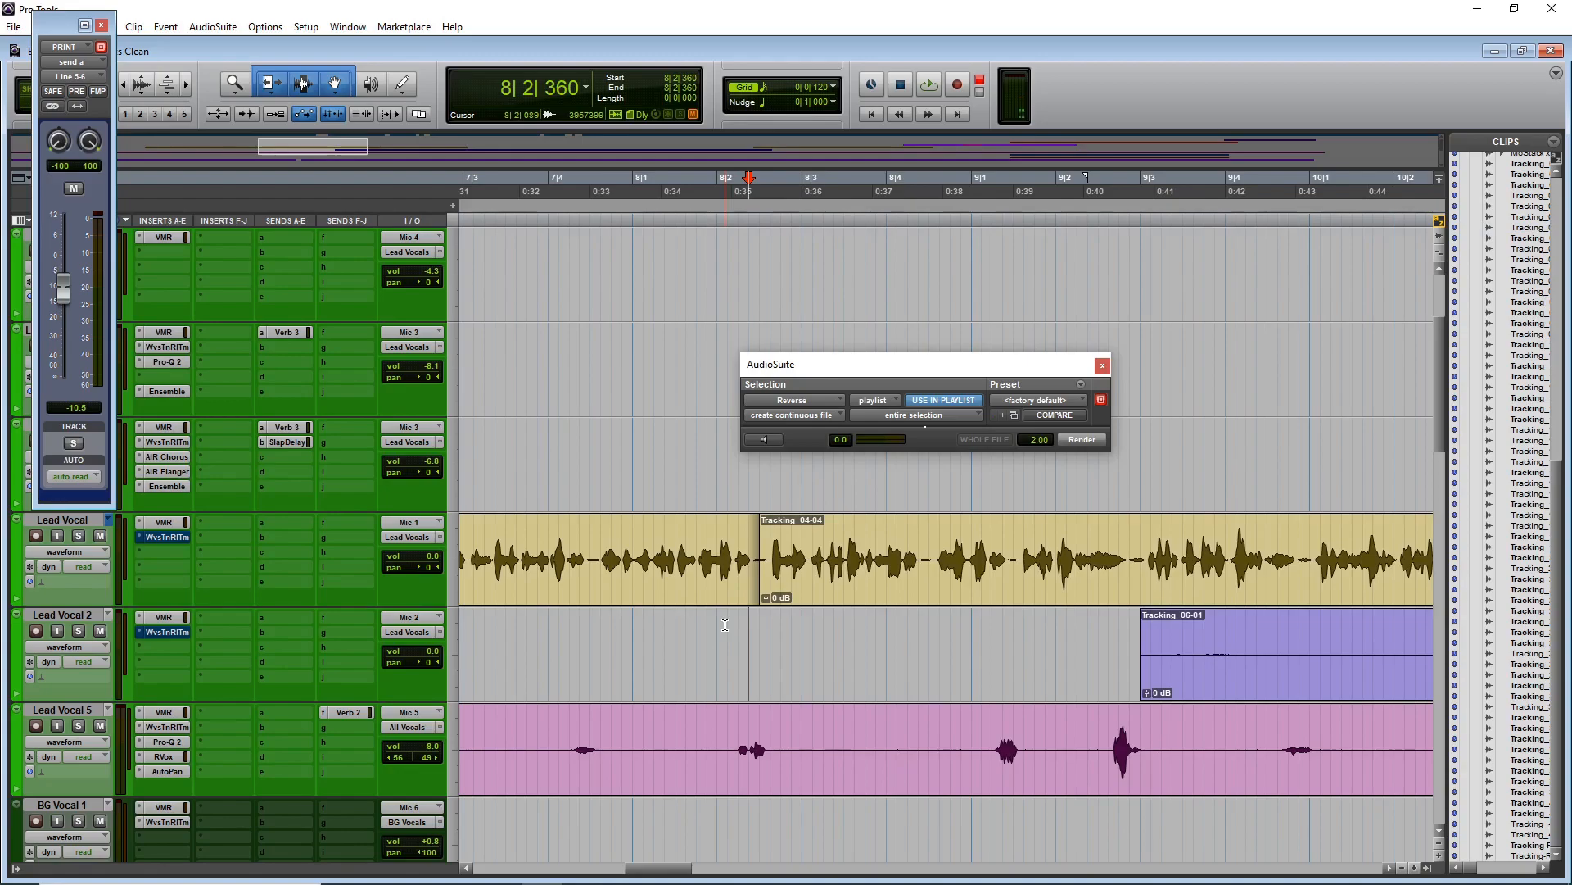
pyautogui.scroll(-5, 725, 625)
pyautogui.scroll(7, 725, 625)
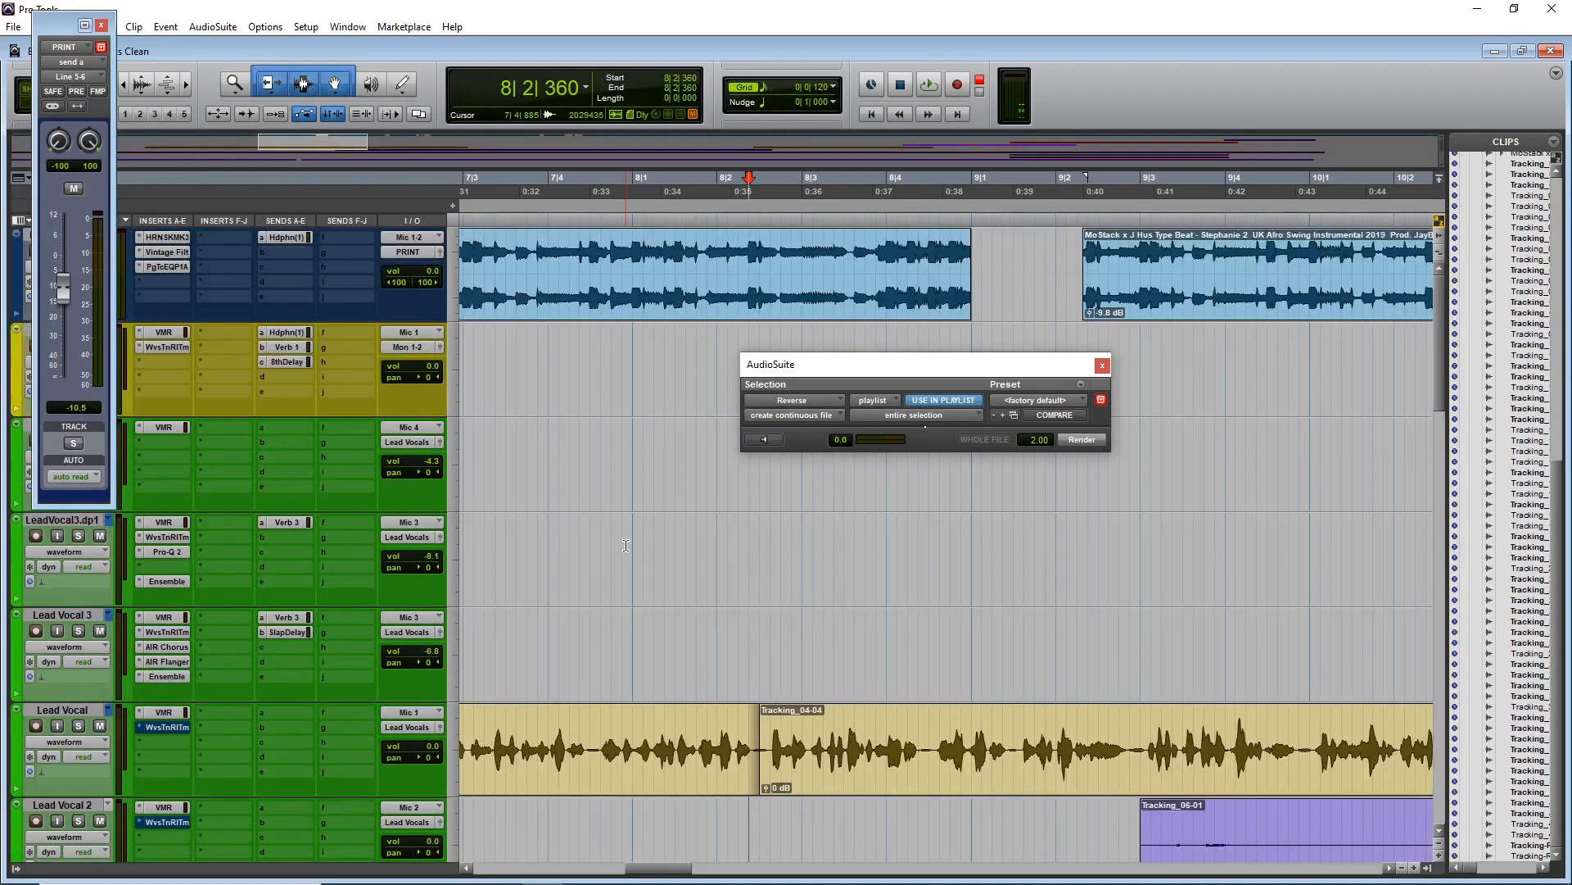
pyautogui.scroll(-5, 605, 592)
pyautogui.scroll(-3, 605, 593)
pyautogui.scroll(-3, 651, 642)
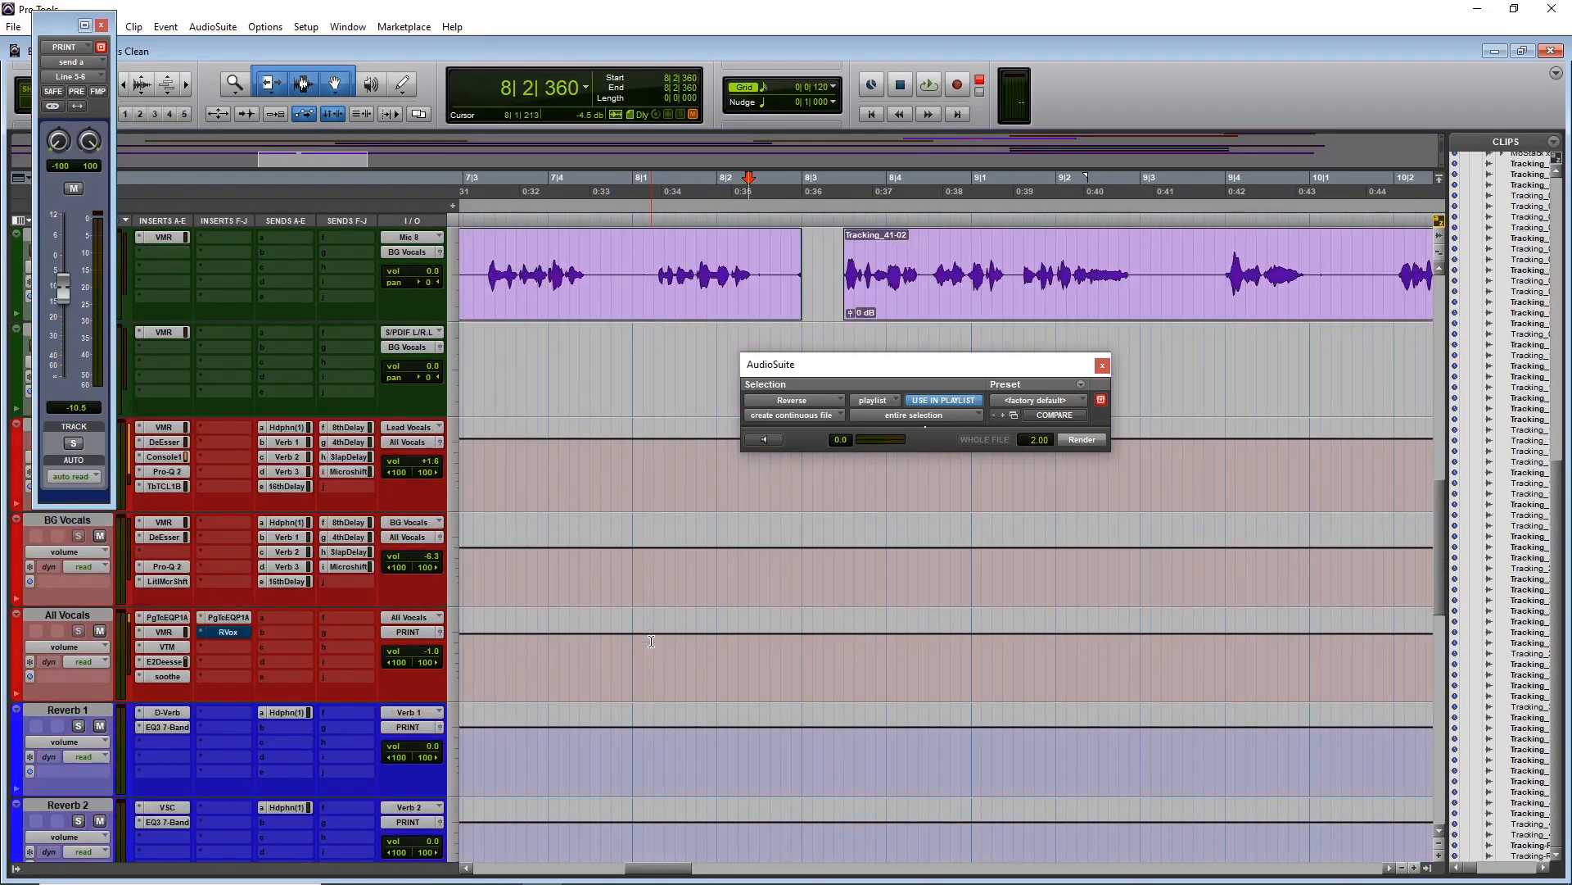
pyautogui.scroll(10, 655, 647)
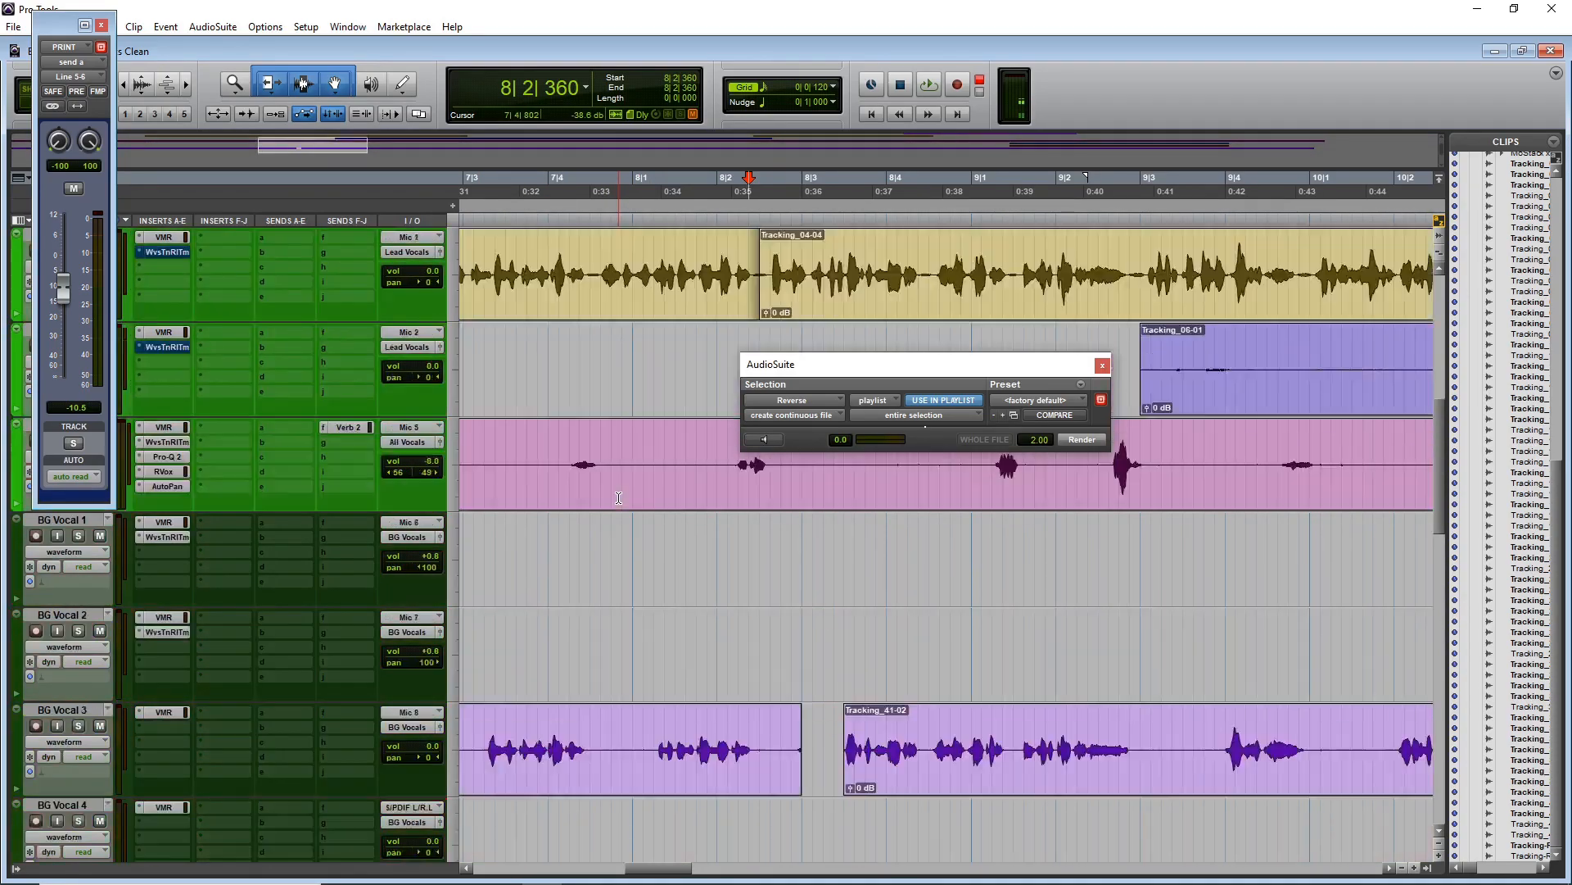
pyautogui.click(651, 647)
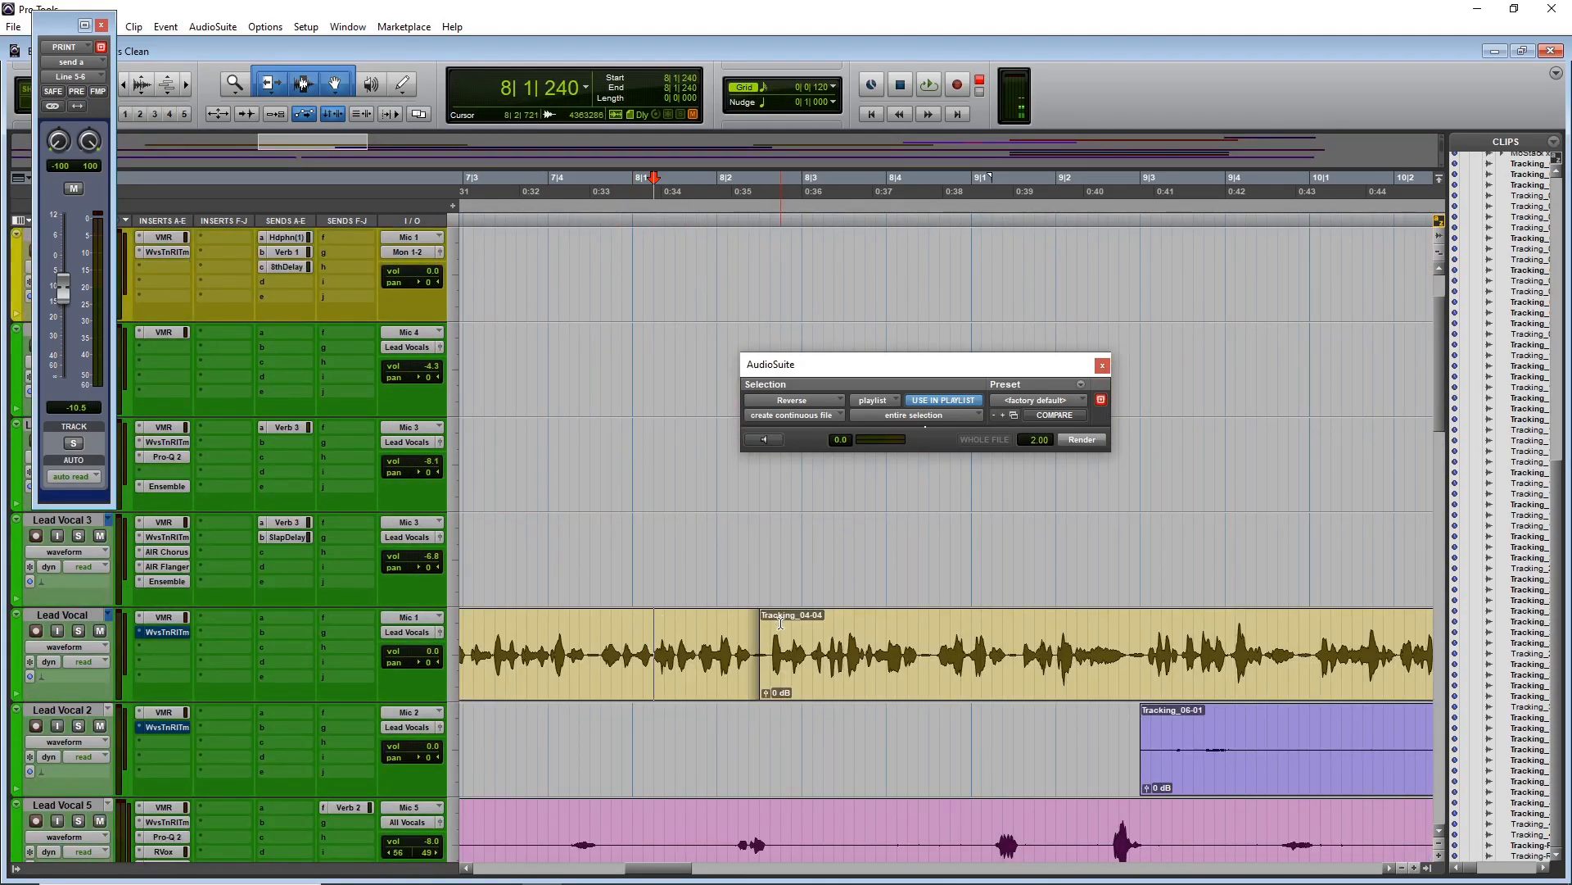
pyautogui.moveTo(771, 652); pyautogui.dragTo(829, 660)
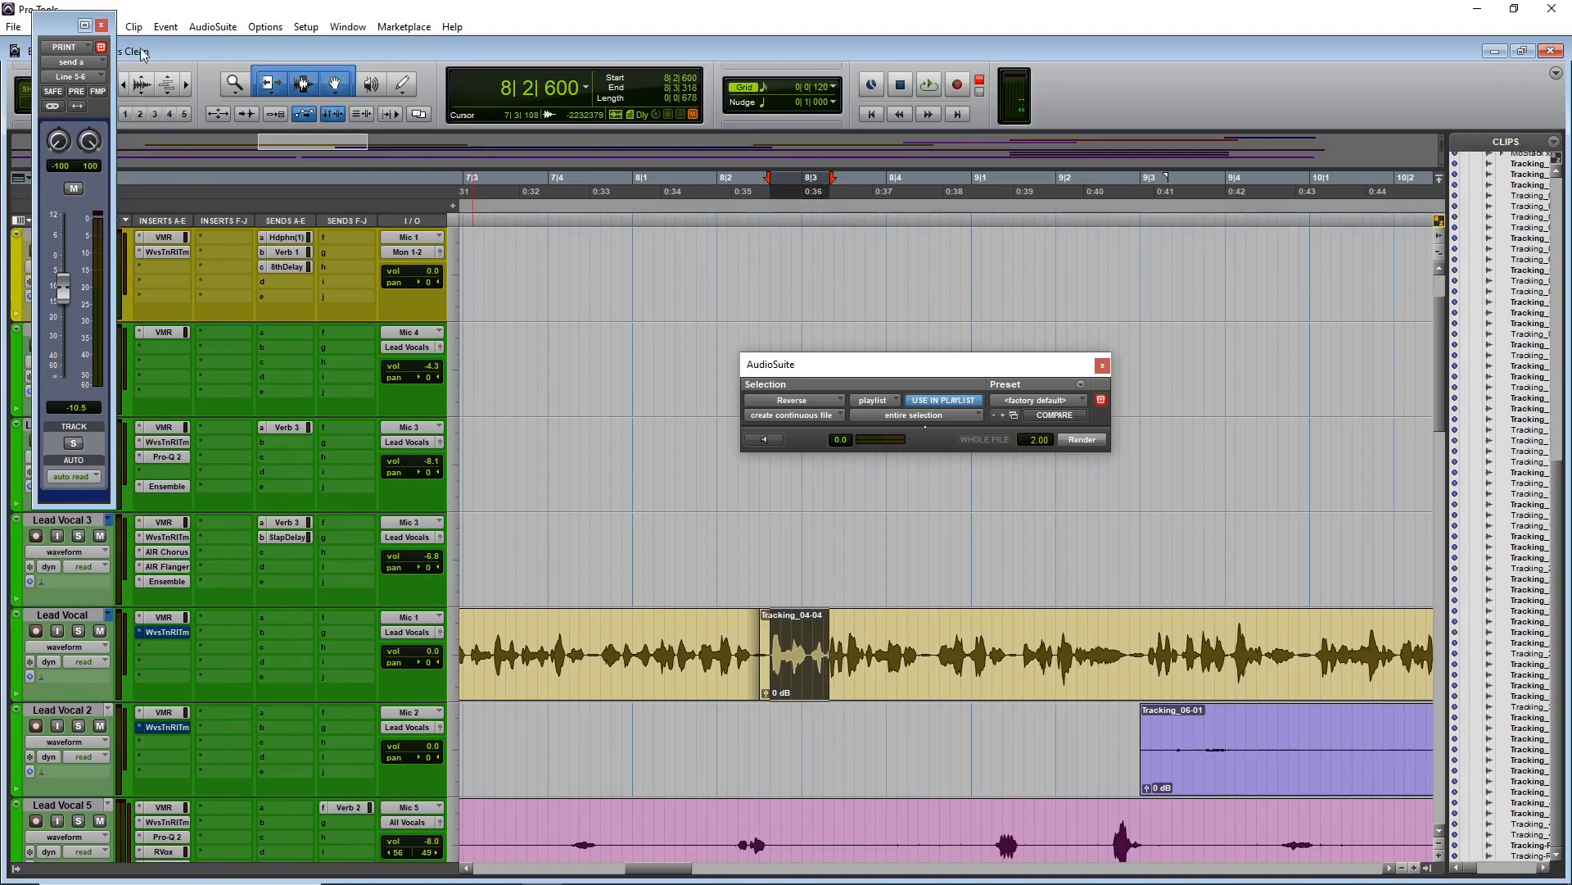
pyautogui.click(213, 26)
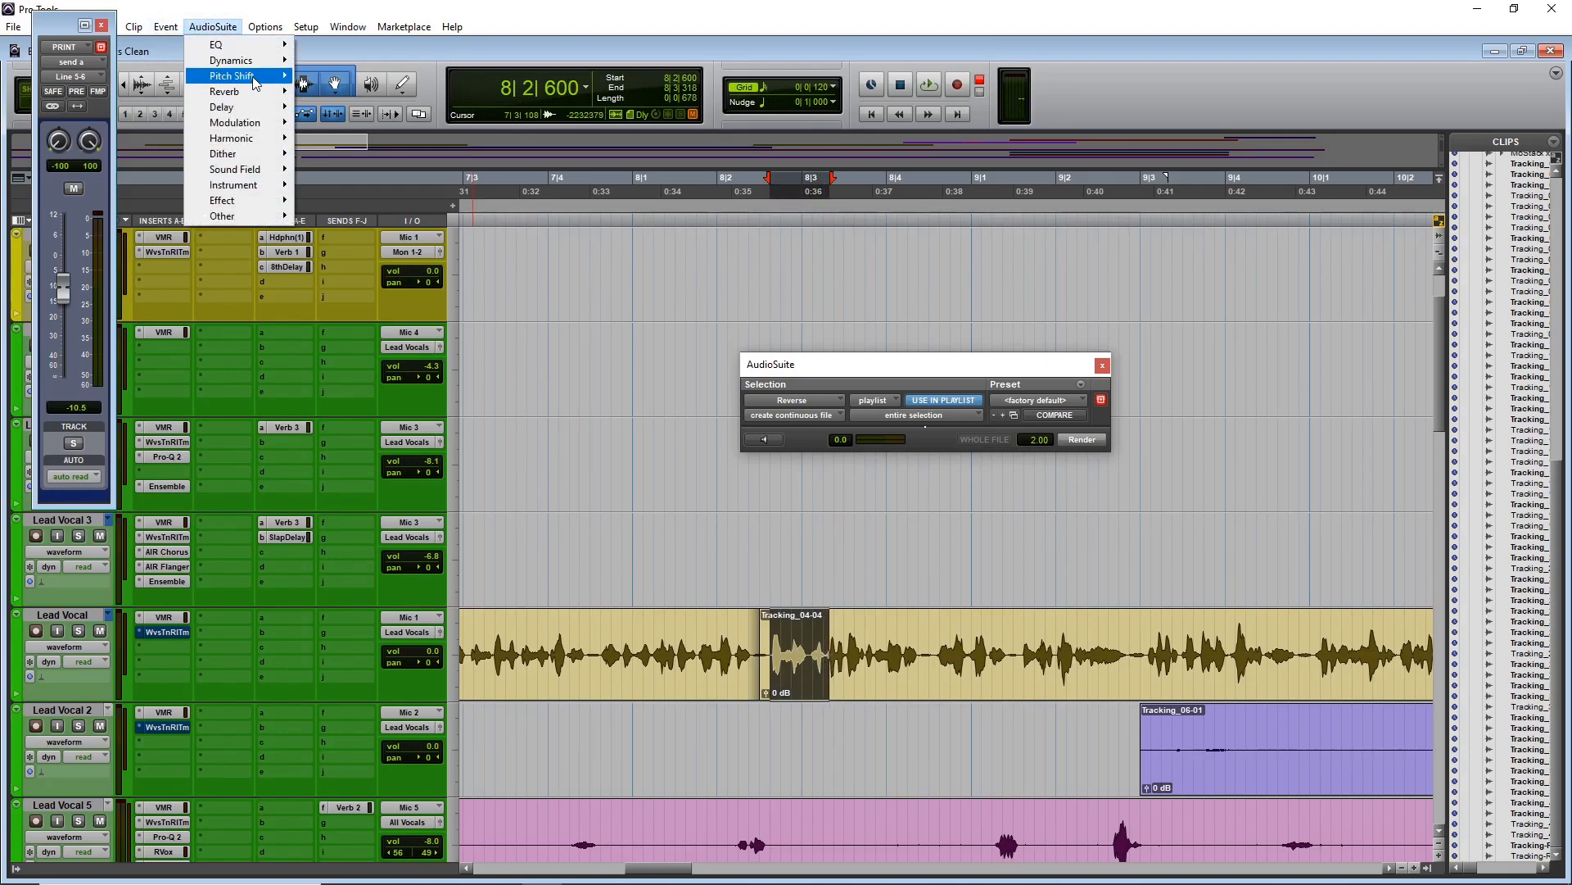
pyautogui.moveTo(254, 79)
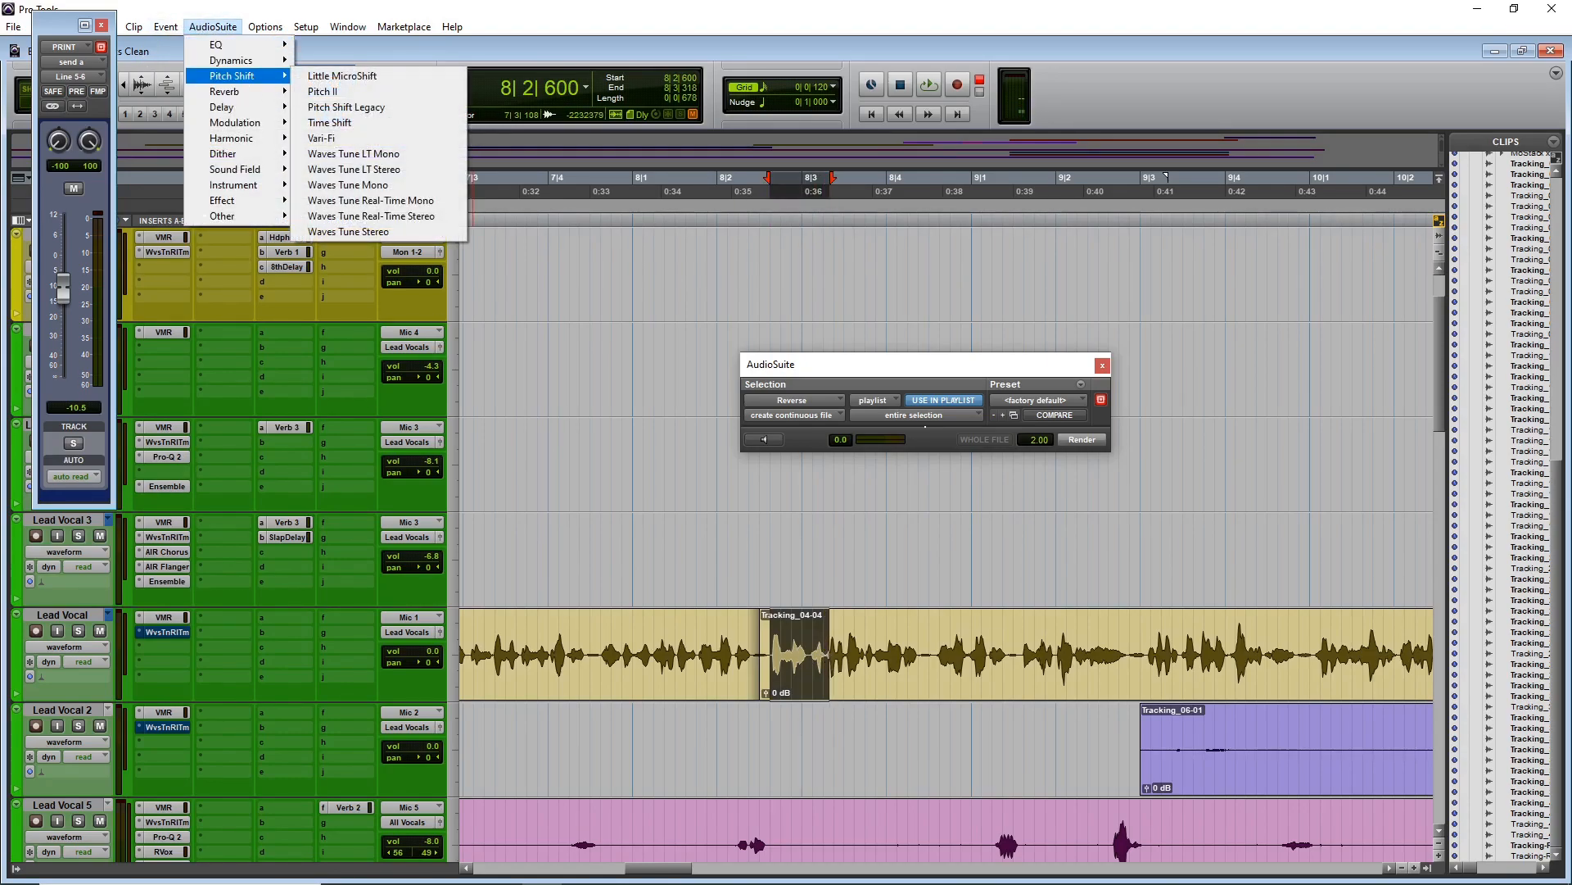
# - Delete the short word section starting at 8|2|618 from Tracking_04-04 on the Lead Vocal track and play back the cut
pyautogui.click(802, 658)
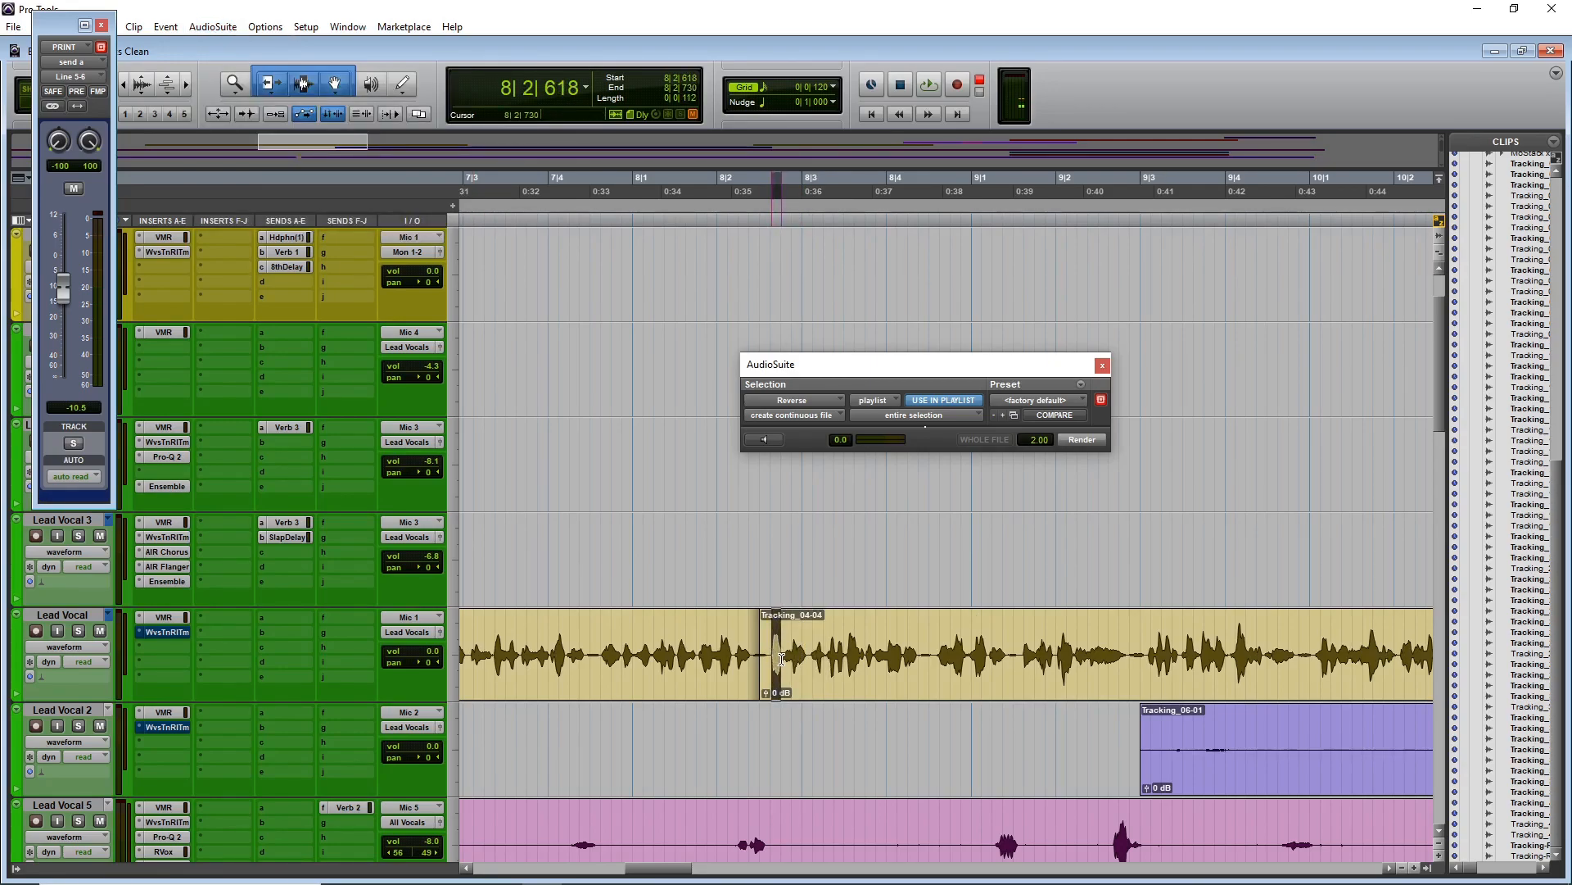
pyautogui.press('Delete')
pyautogui.click(703, 641)
pyautogui.press('space')
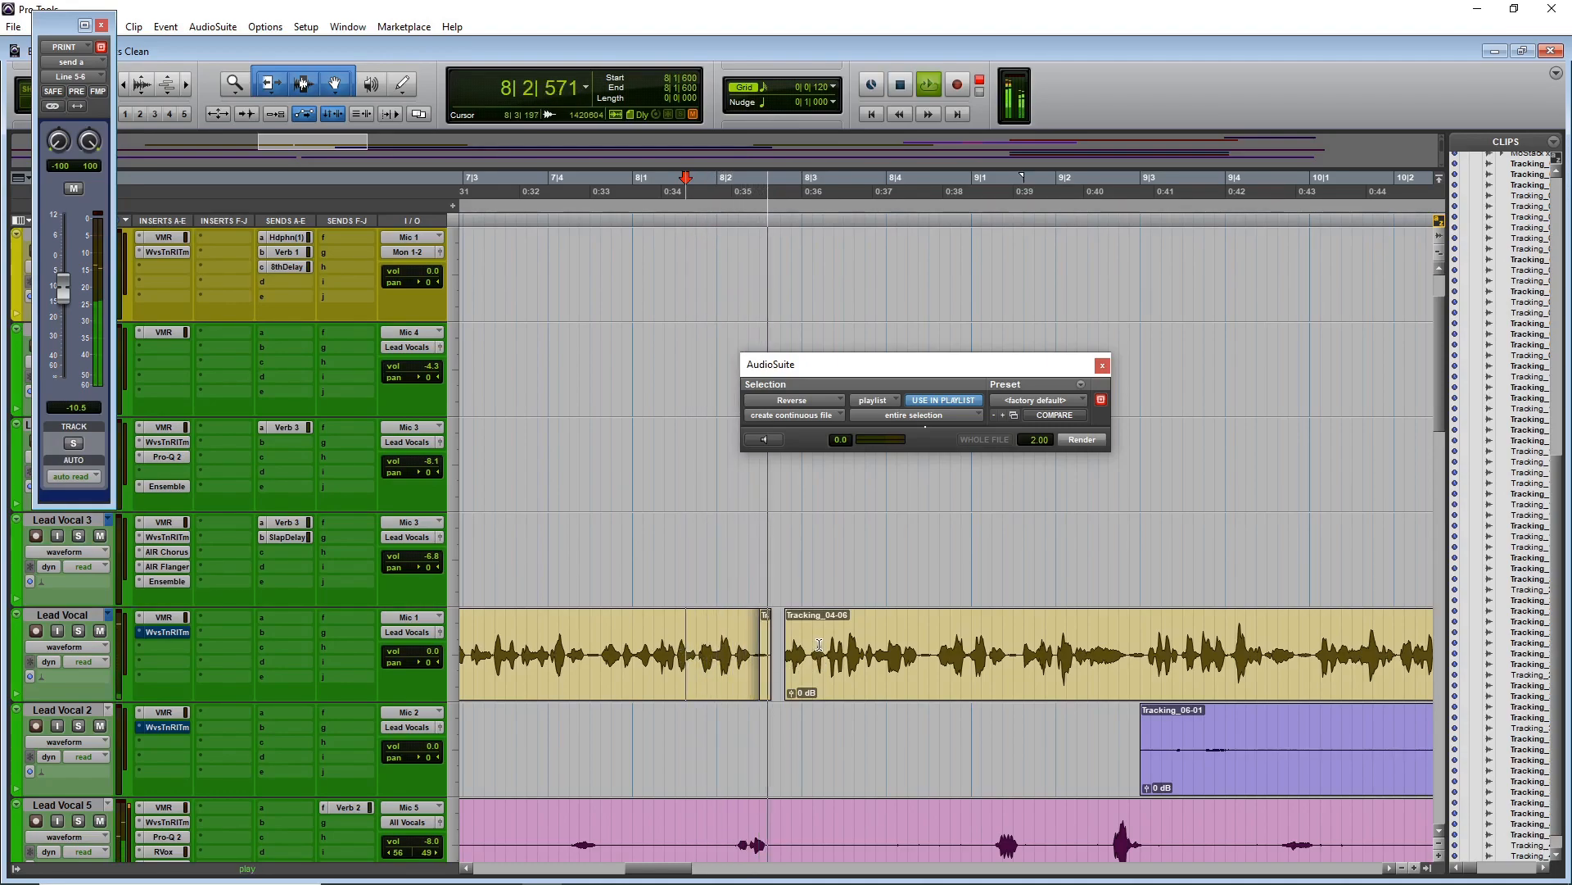
pyautogui.press('space')
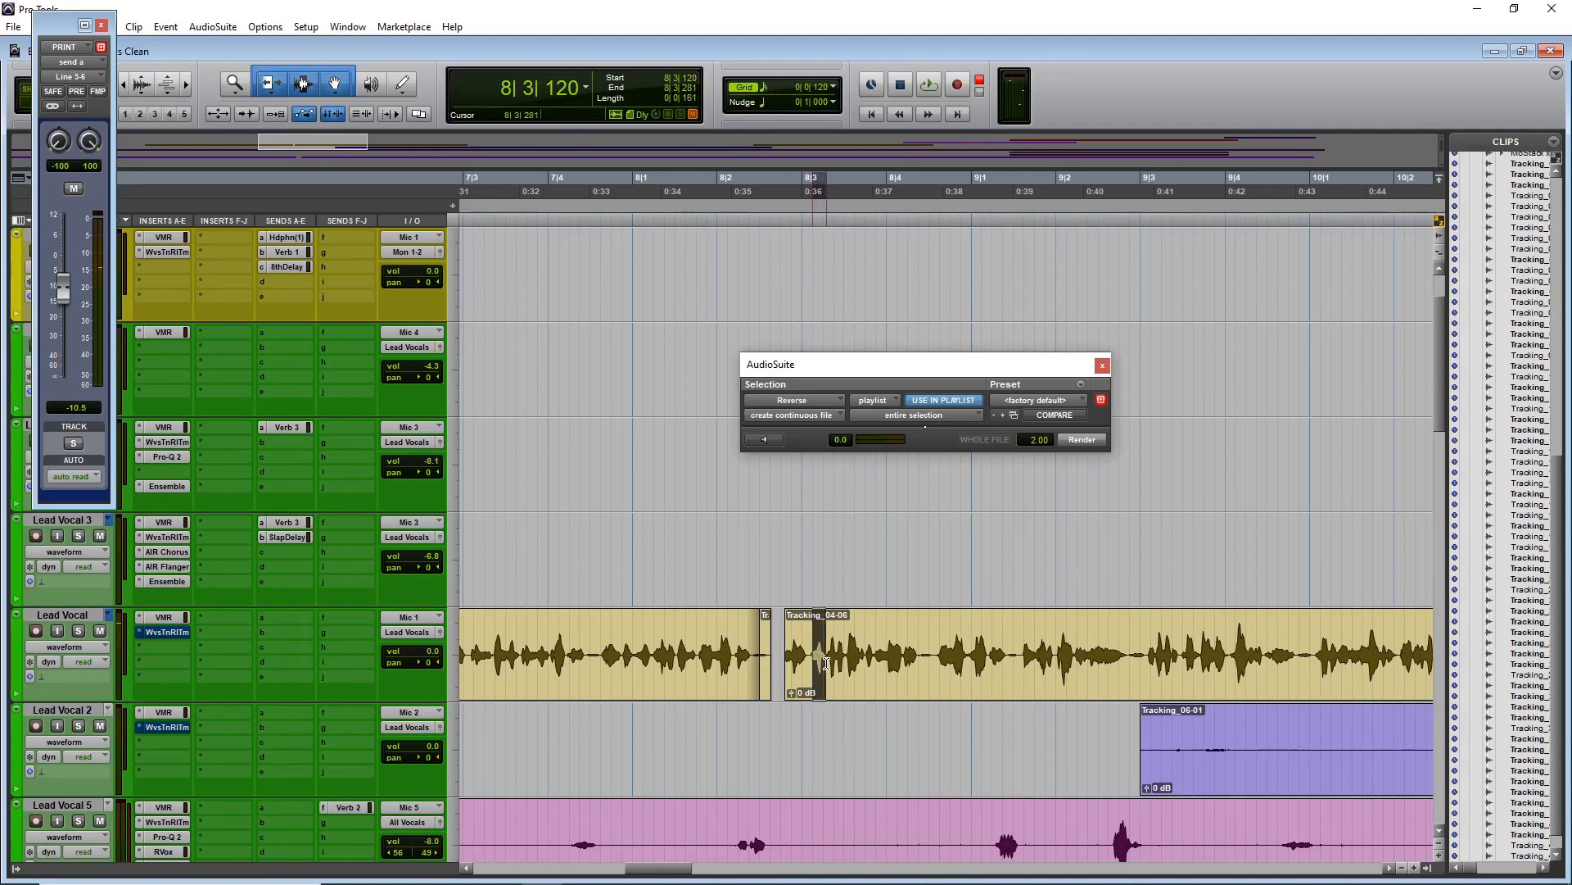
# - Reverse the short Lead Vocal word starting at 8|3|120 and play it back from 8|1|720
pyautogui.click(1078, 439)
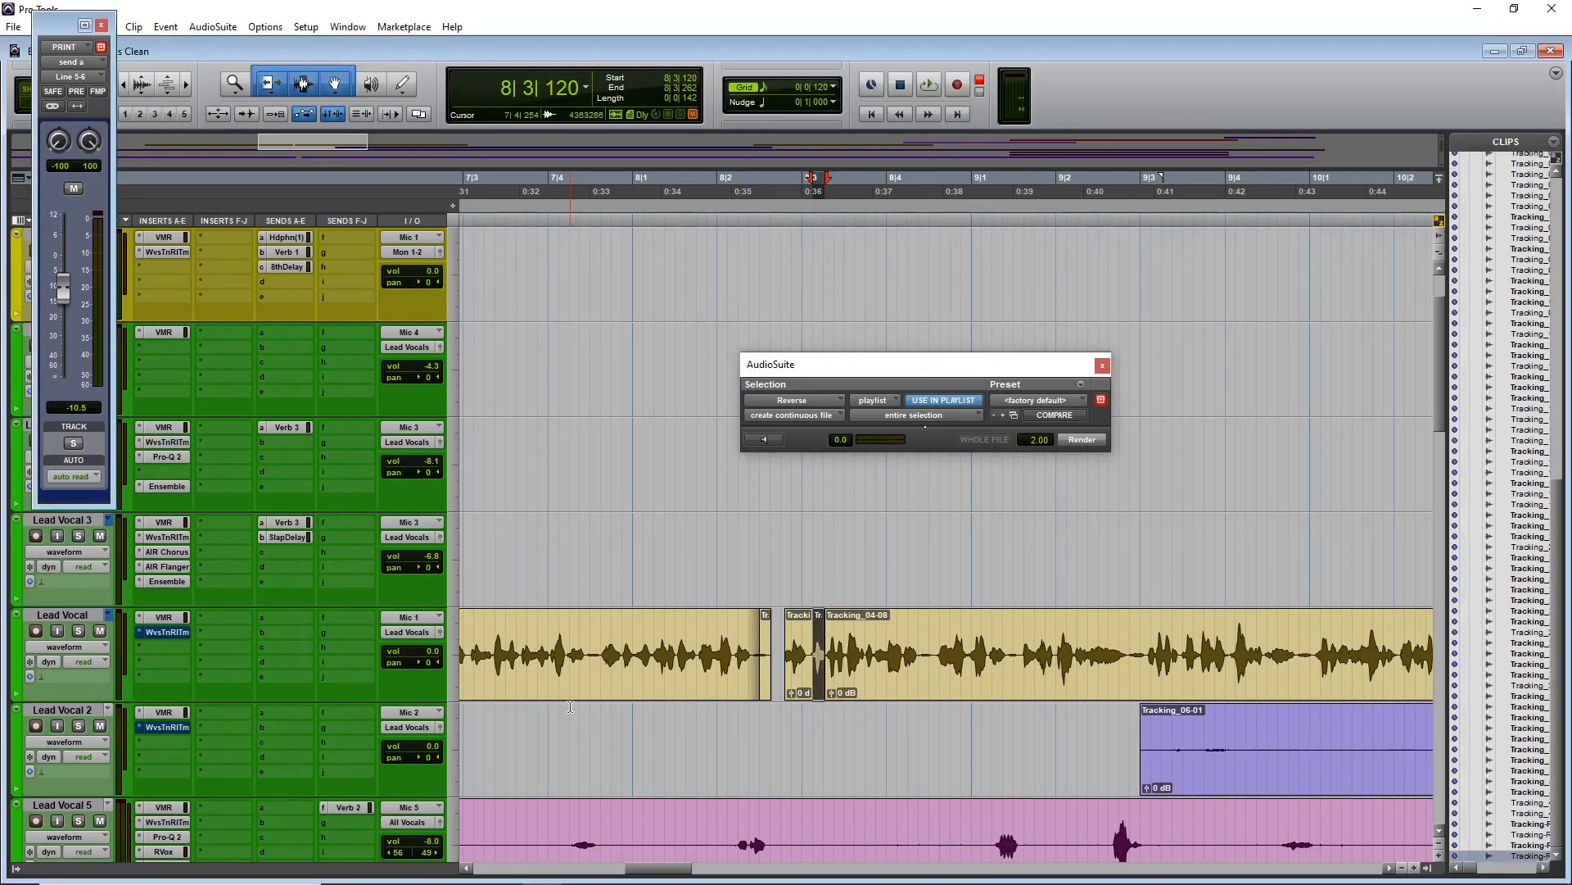
pyautogui.click(698, 621)
pyautogui.press('space')
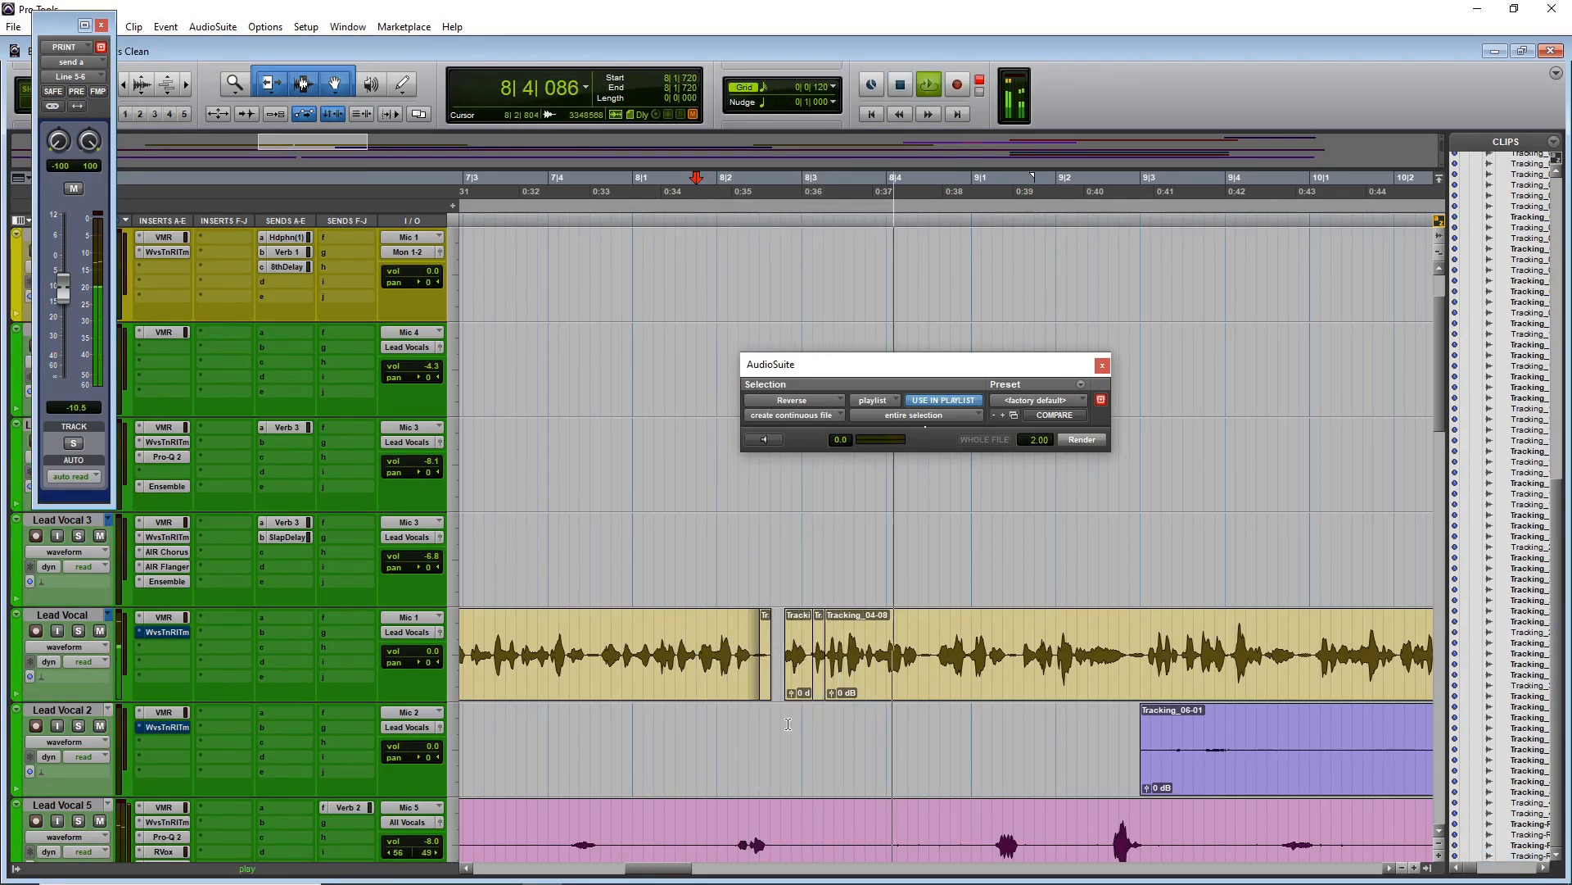
# - Trim the start of the Tracking_41-02 clip on the BG Vocal 3 track to 8|3|708
pyautogui.scroll(-3, 792, 707)
pyautogui.scroll(-6, 792, 708)
pyautogui.press('space')
pyautogui.moveTo(851, 573); pyautogui.dragTo(864, 583)
pyautogui.scroll(-2, 864, 587)
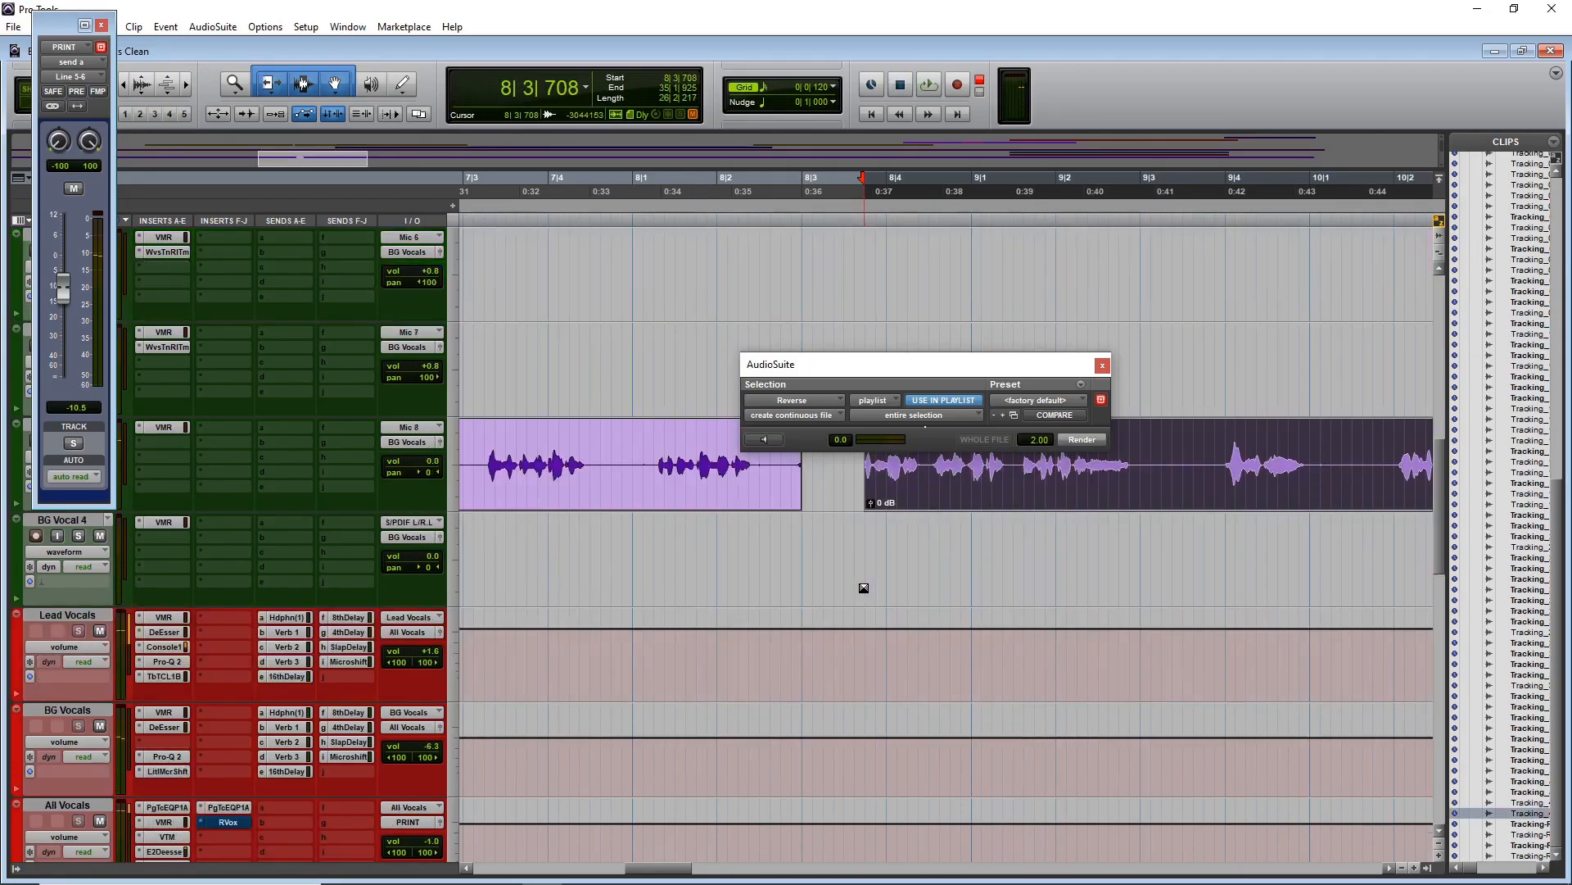
# - Play back from 8|1|480 and delete the short reversed clip just before Tracking_04-08 on the Lead Vocal track
pyautogui.scroll(6, 862, 586)
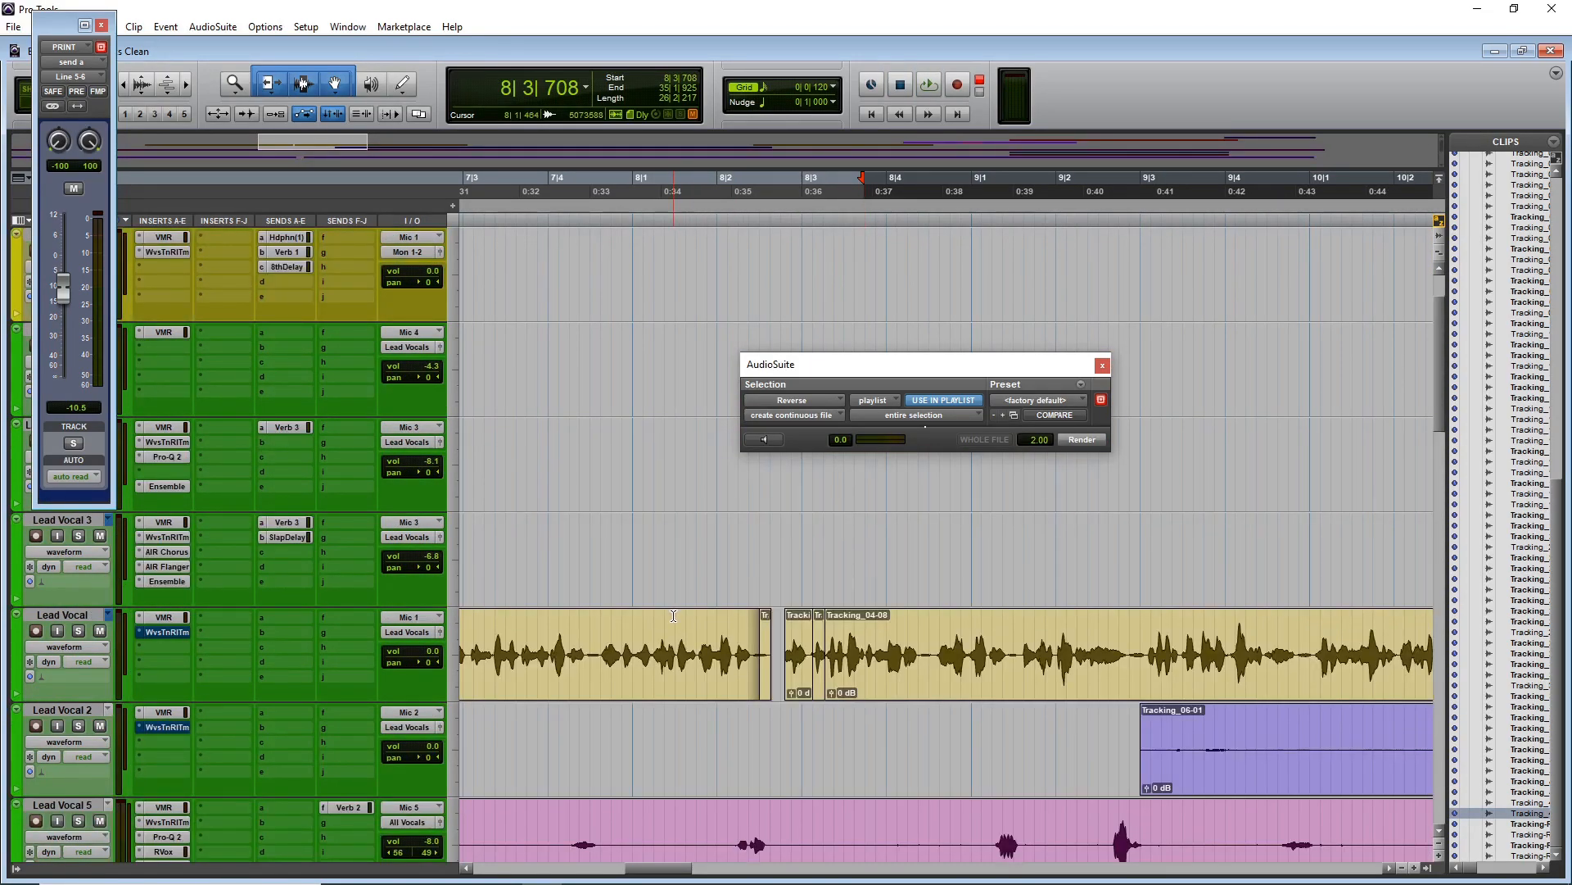
pyautogui.click(673, 615)
pyautogui.press('space')
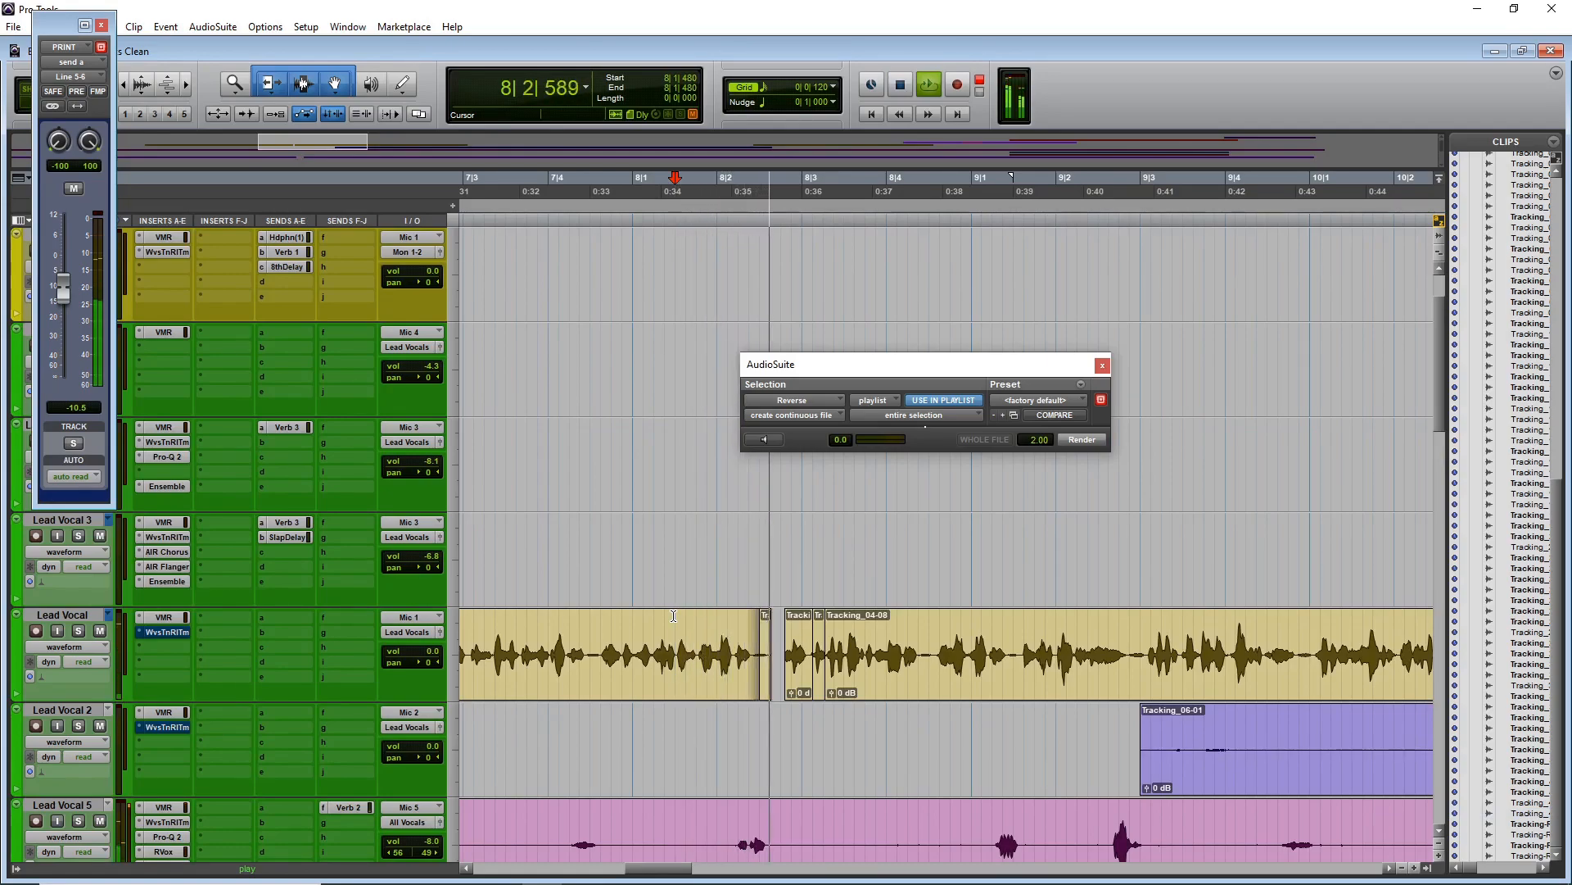
pyautogui.press('space')
pyautogui.click(817, 695)
pyautogui.press('Delete')
# - Play back the Lead Vocal cuts from 8|1|600 and again from 7|4|240
pyautogui.click(684, 626)
pyautogui.press('space')
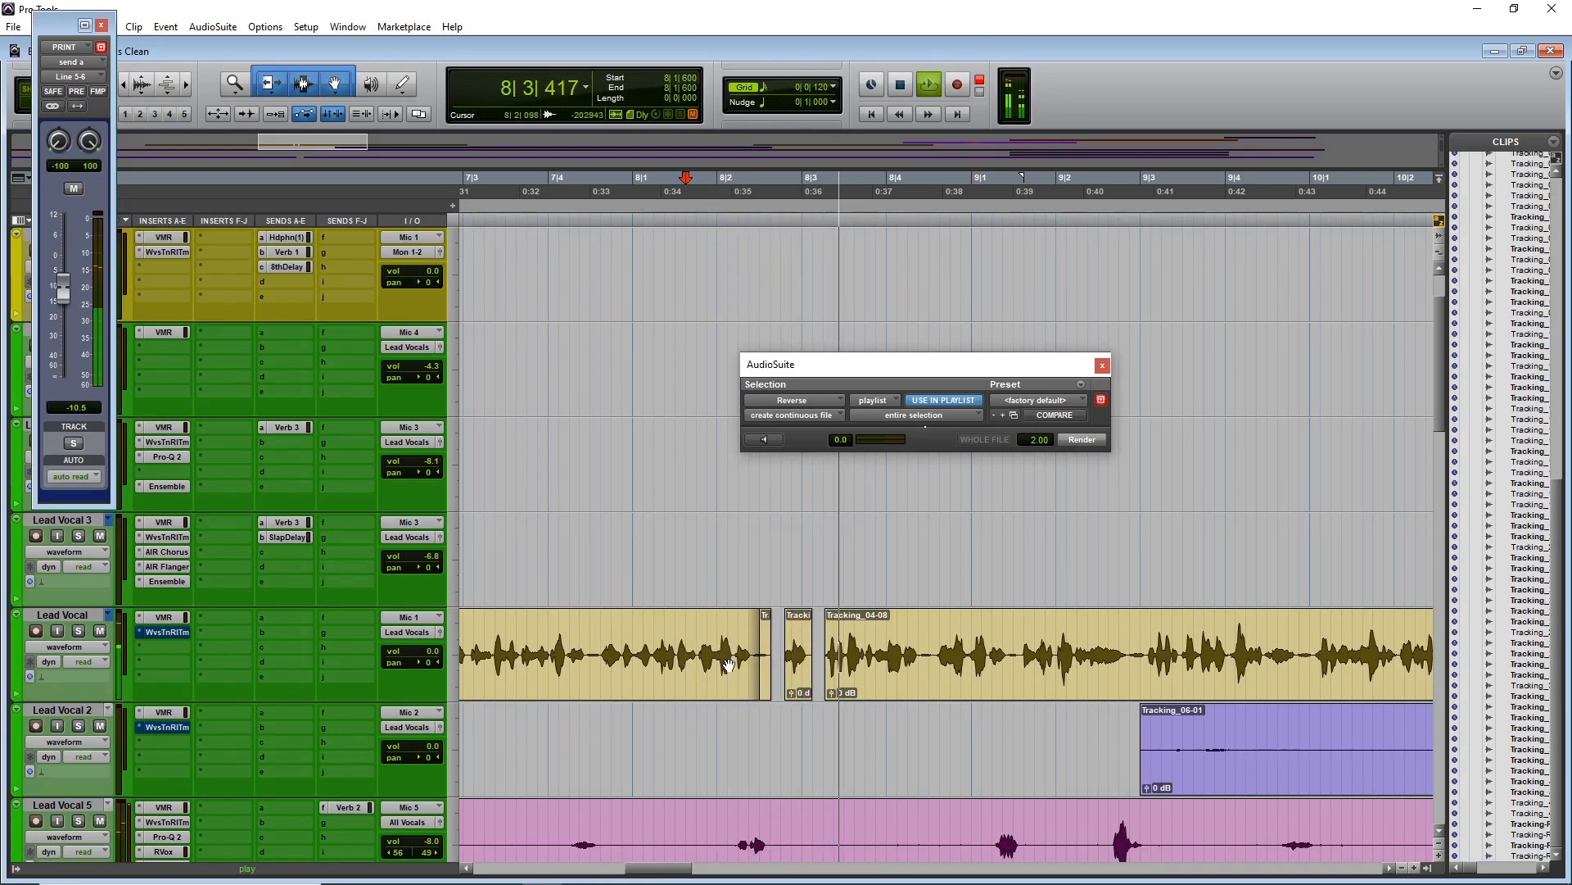
pyautogui.press('space')
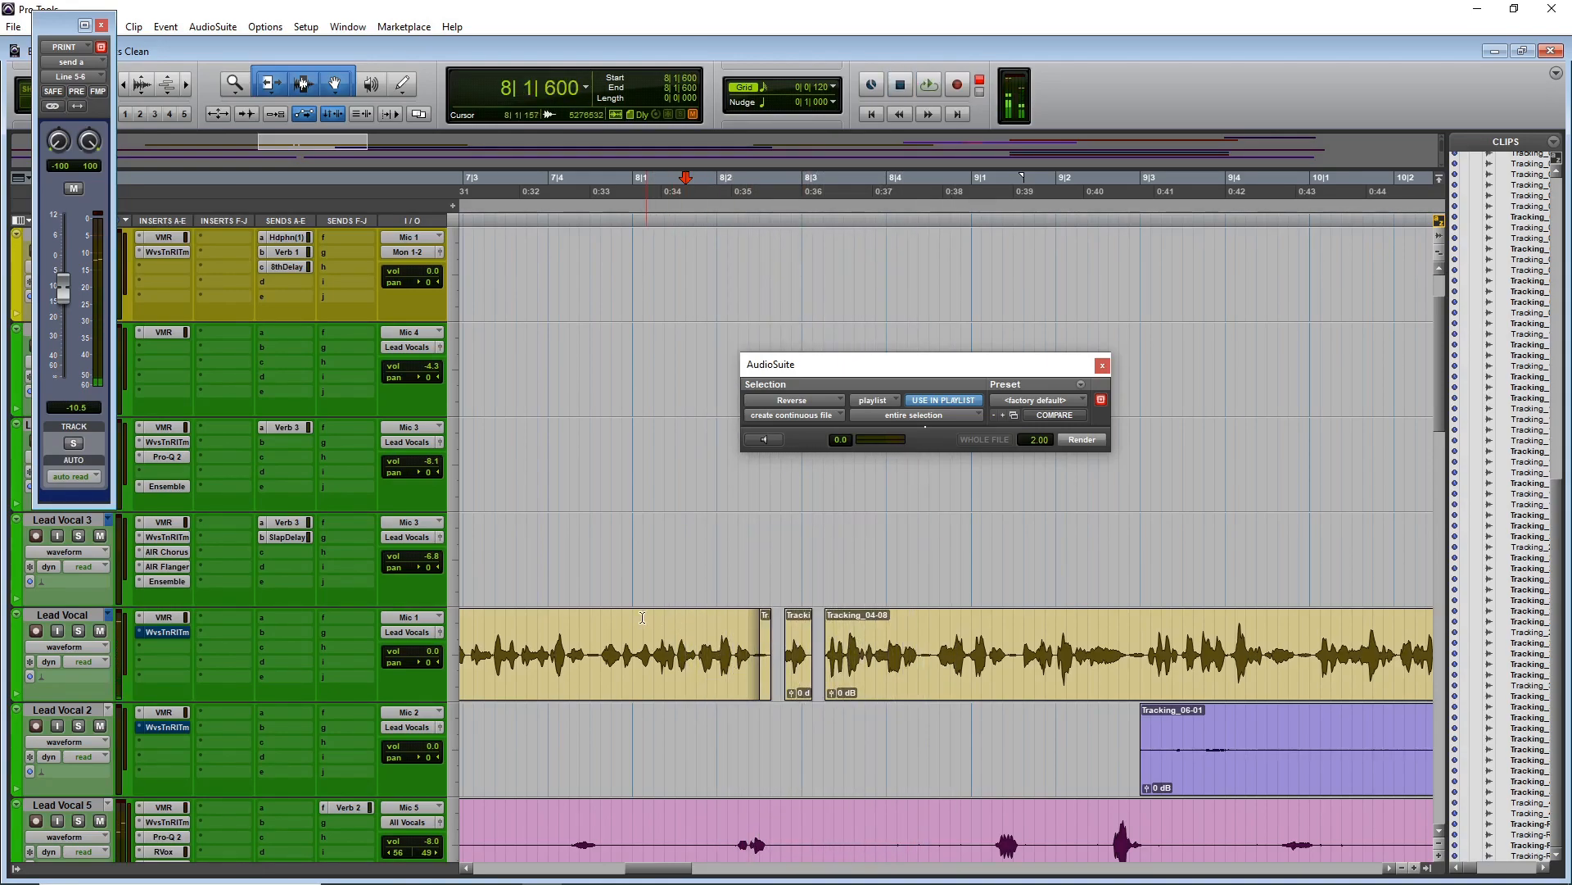
pyautogui.press('space')
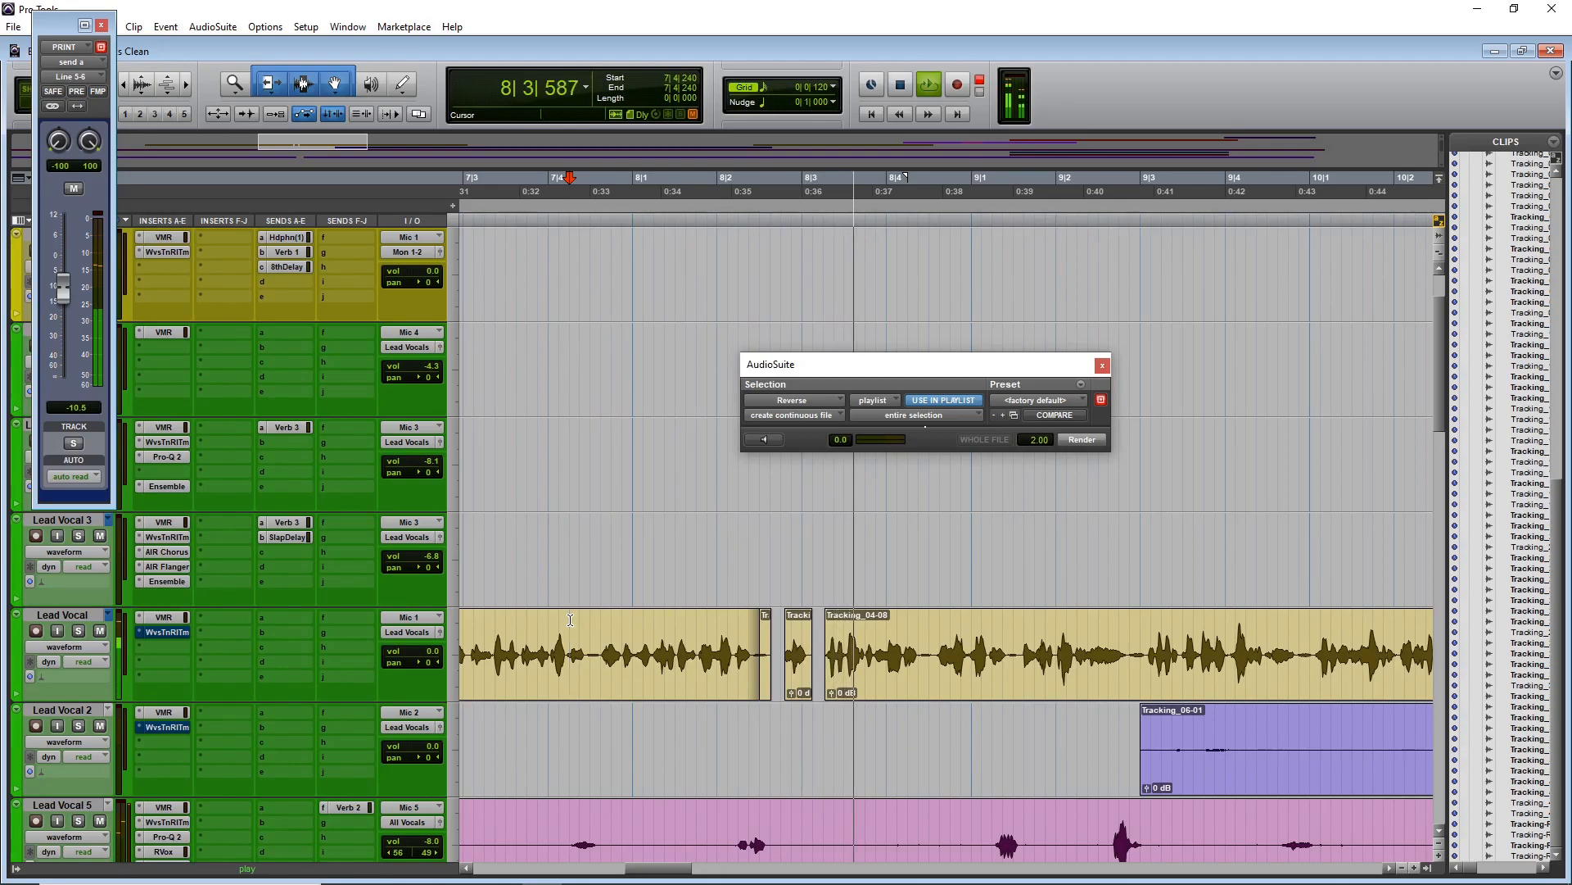
pyautogui.press('space')
# - Extend the start of Tracking_04-07 on the Lead Vocal track back to 8|2|720 and play back from 8|2|120
pyautogui.click(792, 721)
pyautogui.press('t')
pyautogui.press('t')
pyautogui.press('t')
pyautogui.moveTo(894, 670); pyautogui.dragTo(861, 690)
pyautogui.click(472, 642)
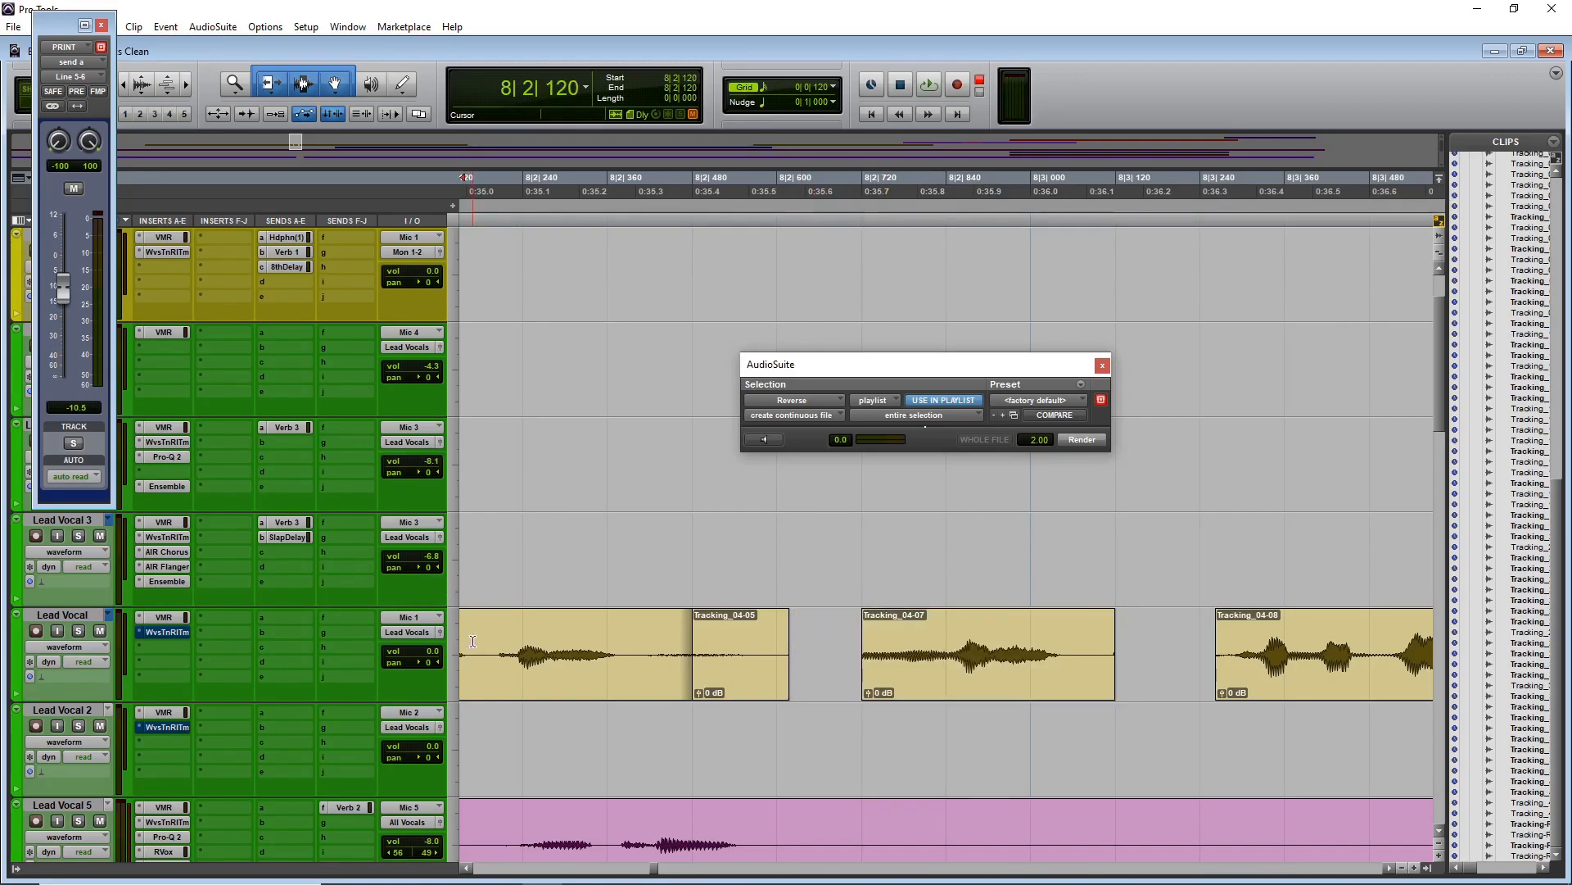
pyautogui.press('space')
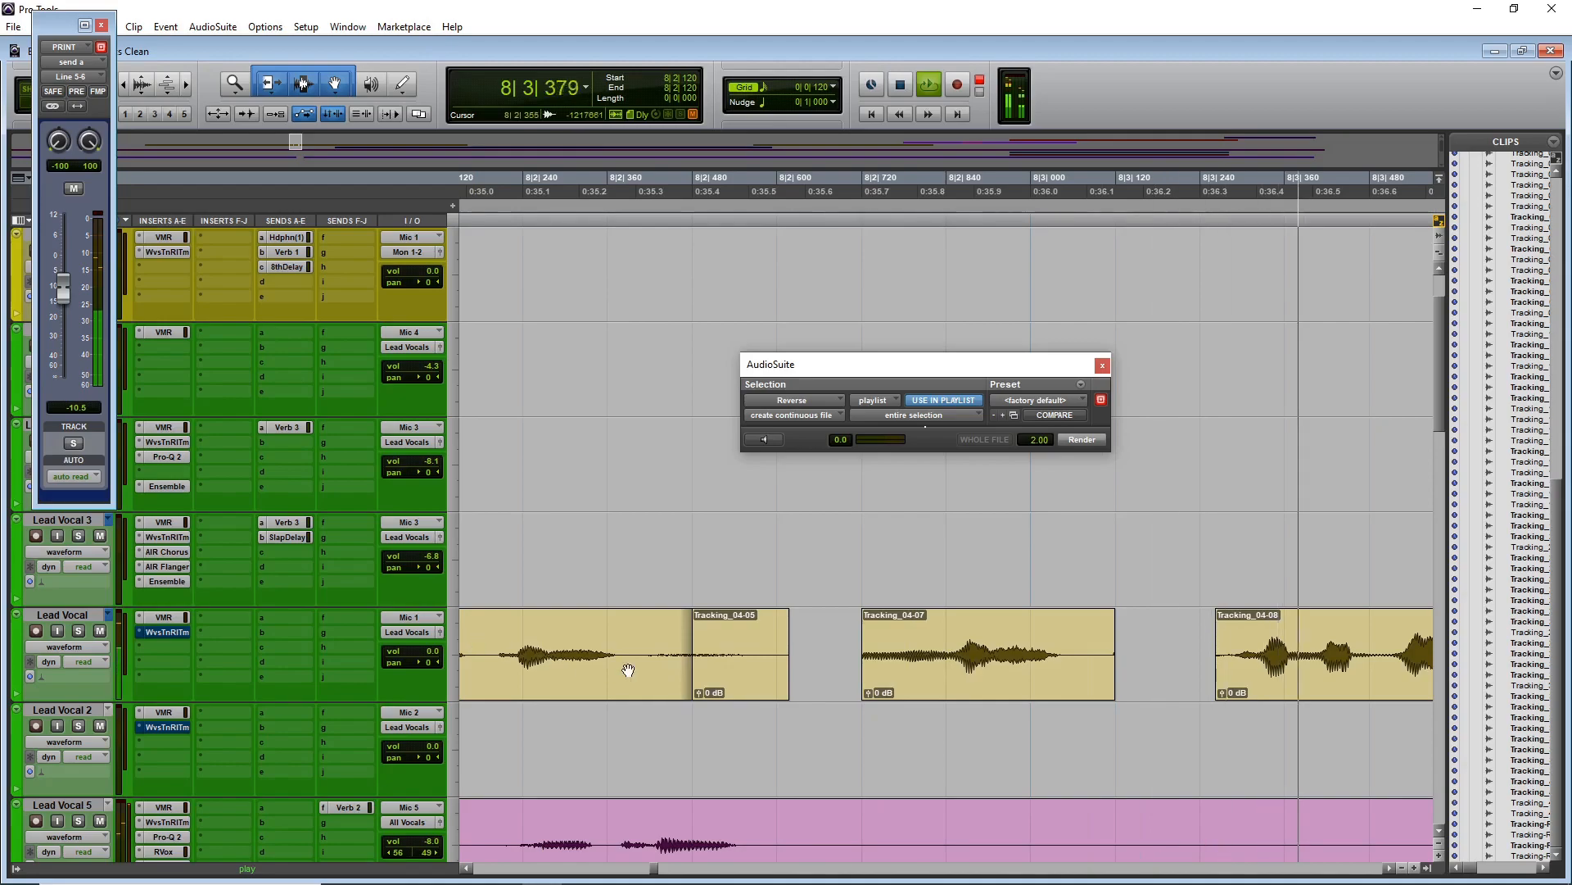
# - Add a short fade-in at the start of Tracking_04-07 and play back from 8|2|240
pyautogui.moveTo(864, 655); pyautogui.dragTo(861, 611)
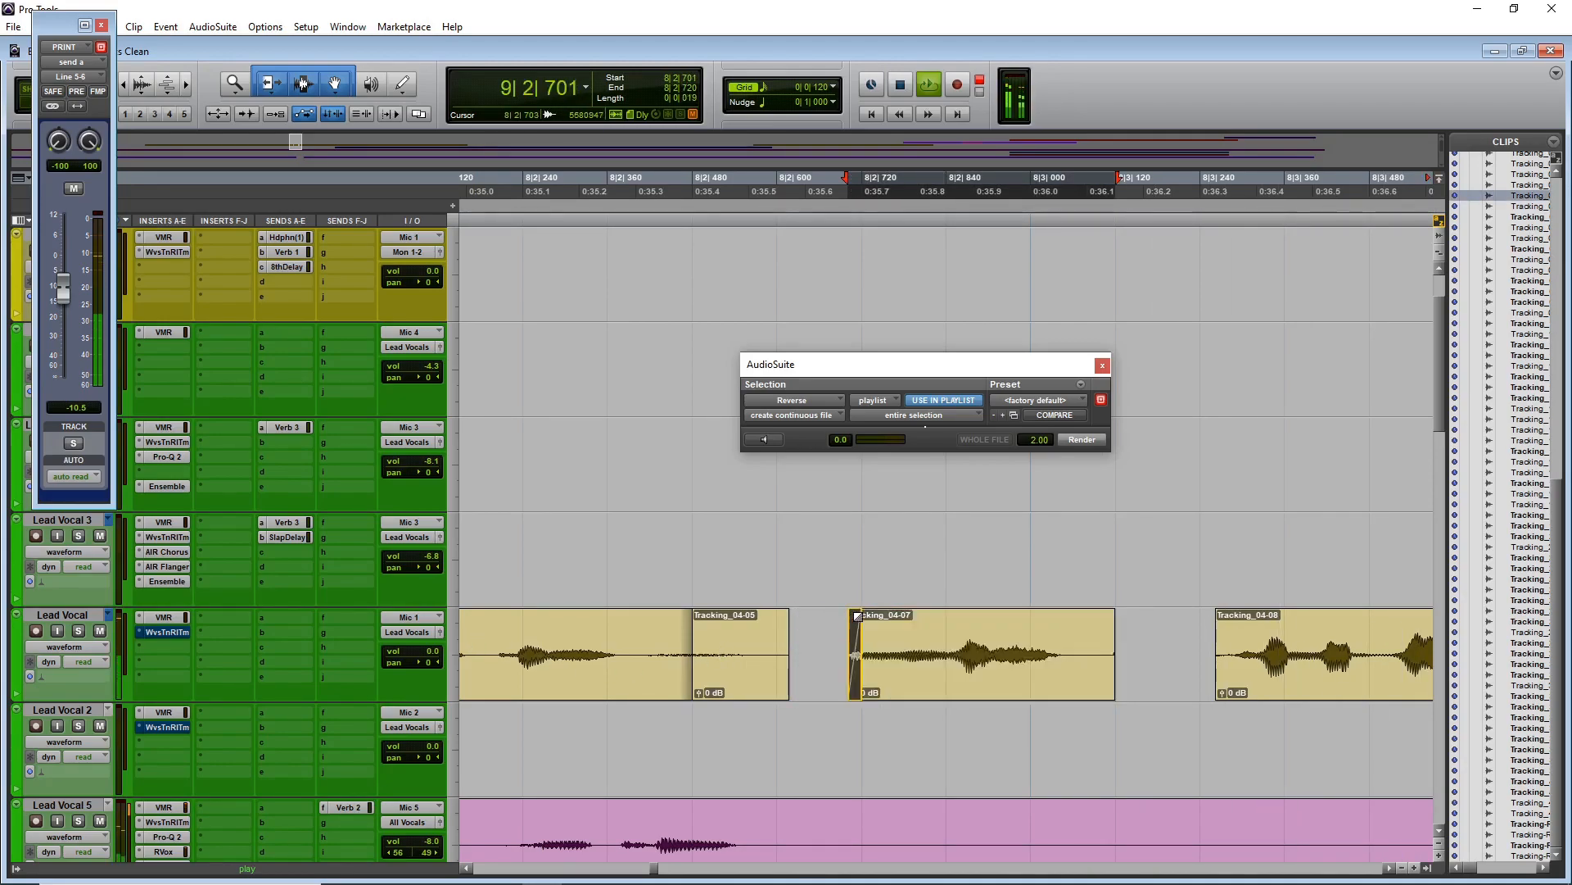
pyautogui.click(509, 633)
pyautogui.press('space')
pyautogui.press('space')
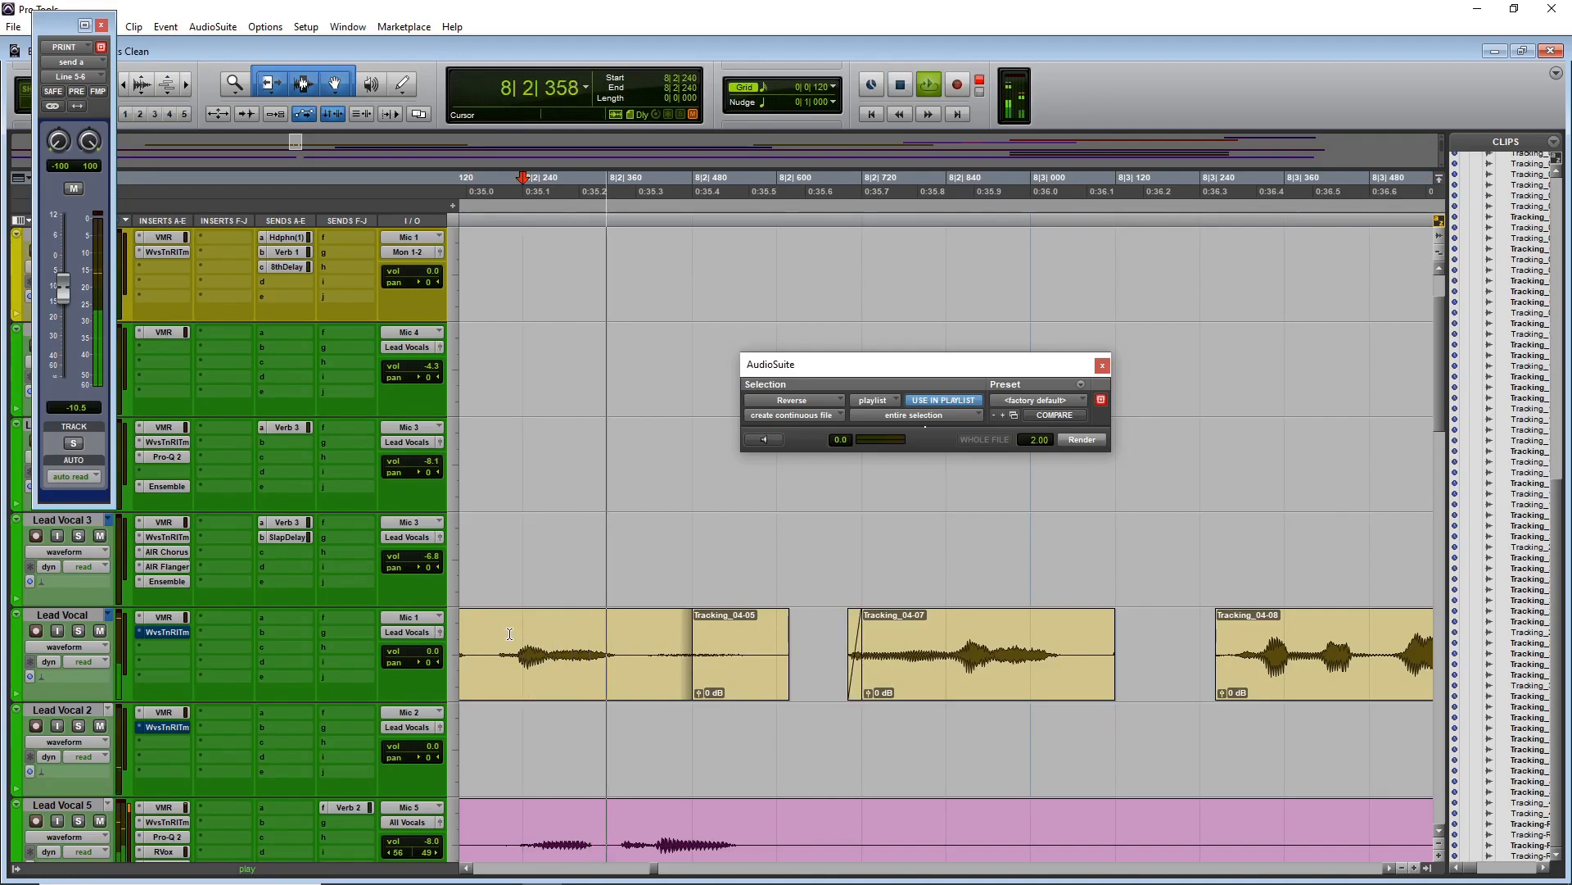
# - Extend the end of Tracking_04-07 slightly toward Tracking_04-08 and play back from 8|1|840
pyautogui.press('r')
pyautogui.press('r')
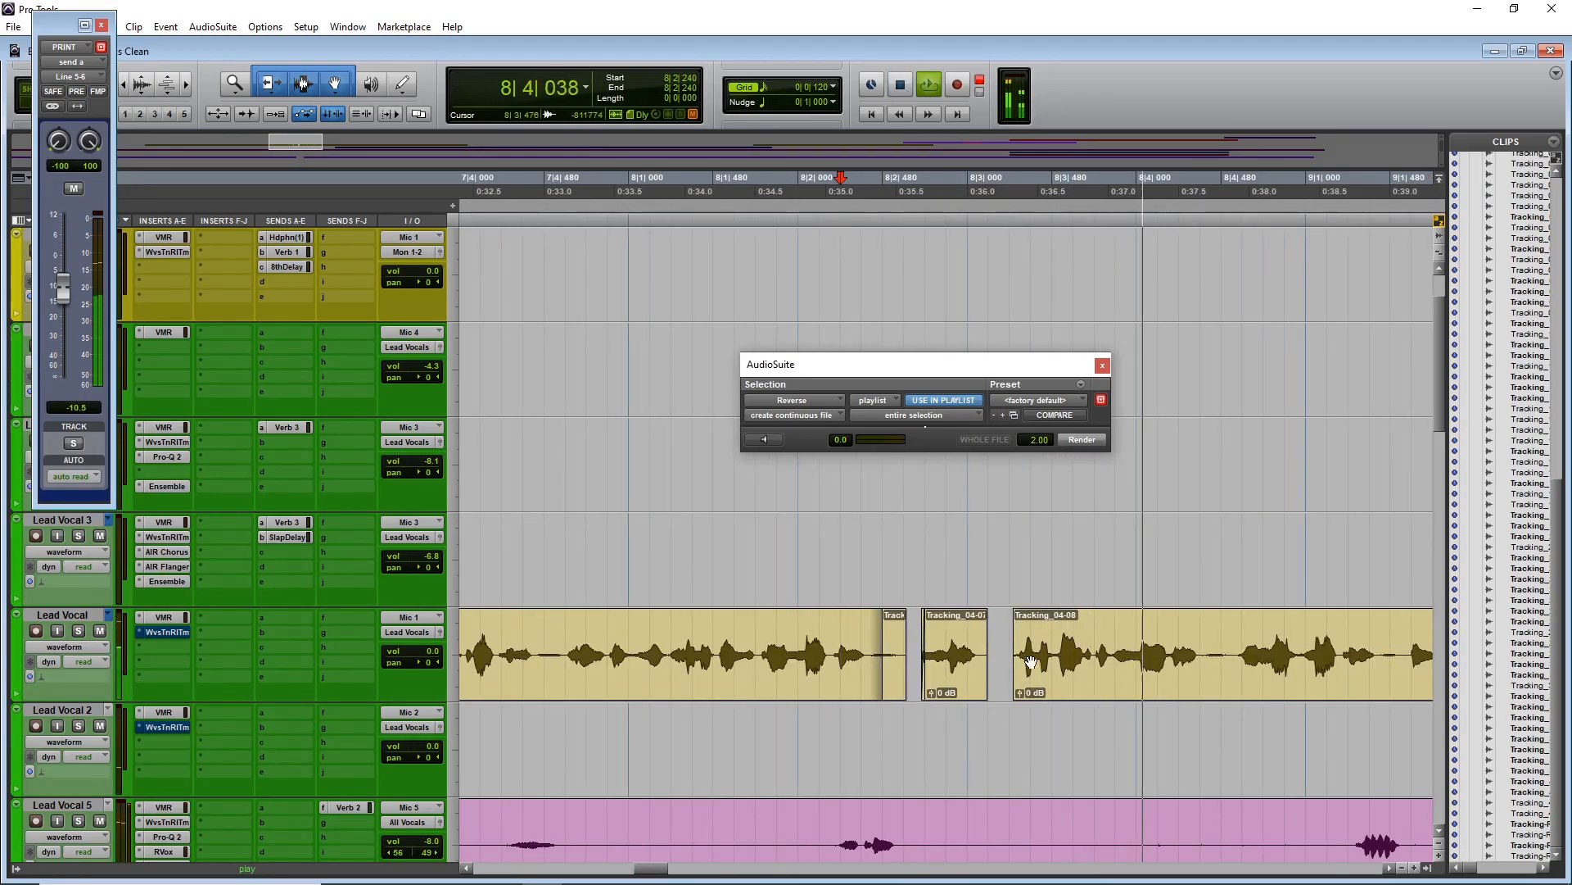
pyautogui.moveTo(986, 672); pyautogui.dragTo(993, 673)
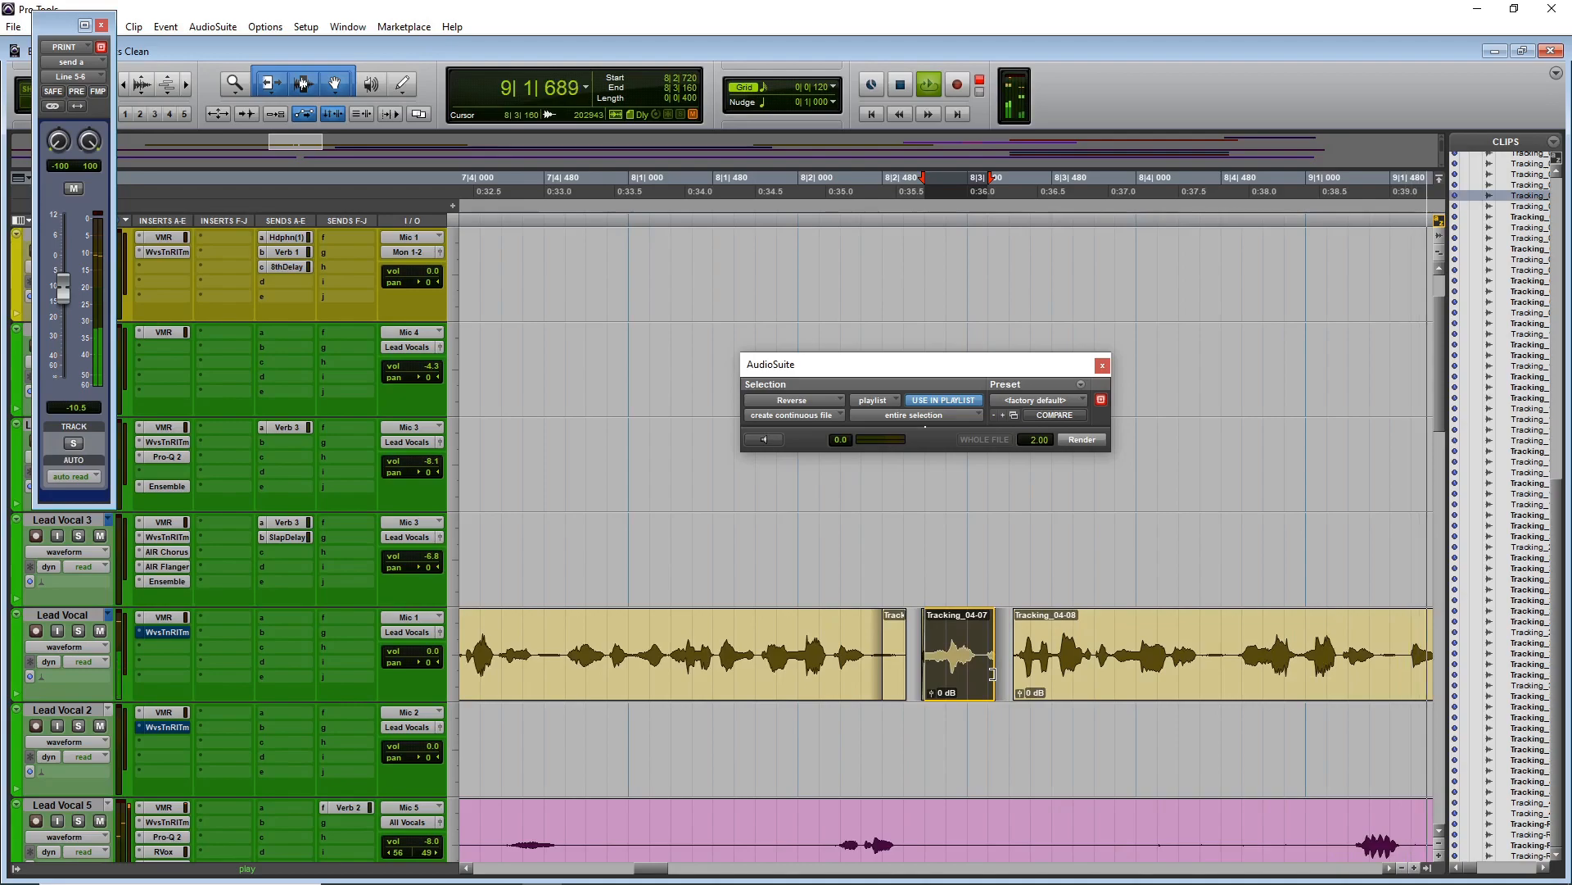
pyautogui.press('space')
pyautogui.click(777, 647)
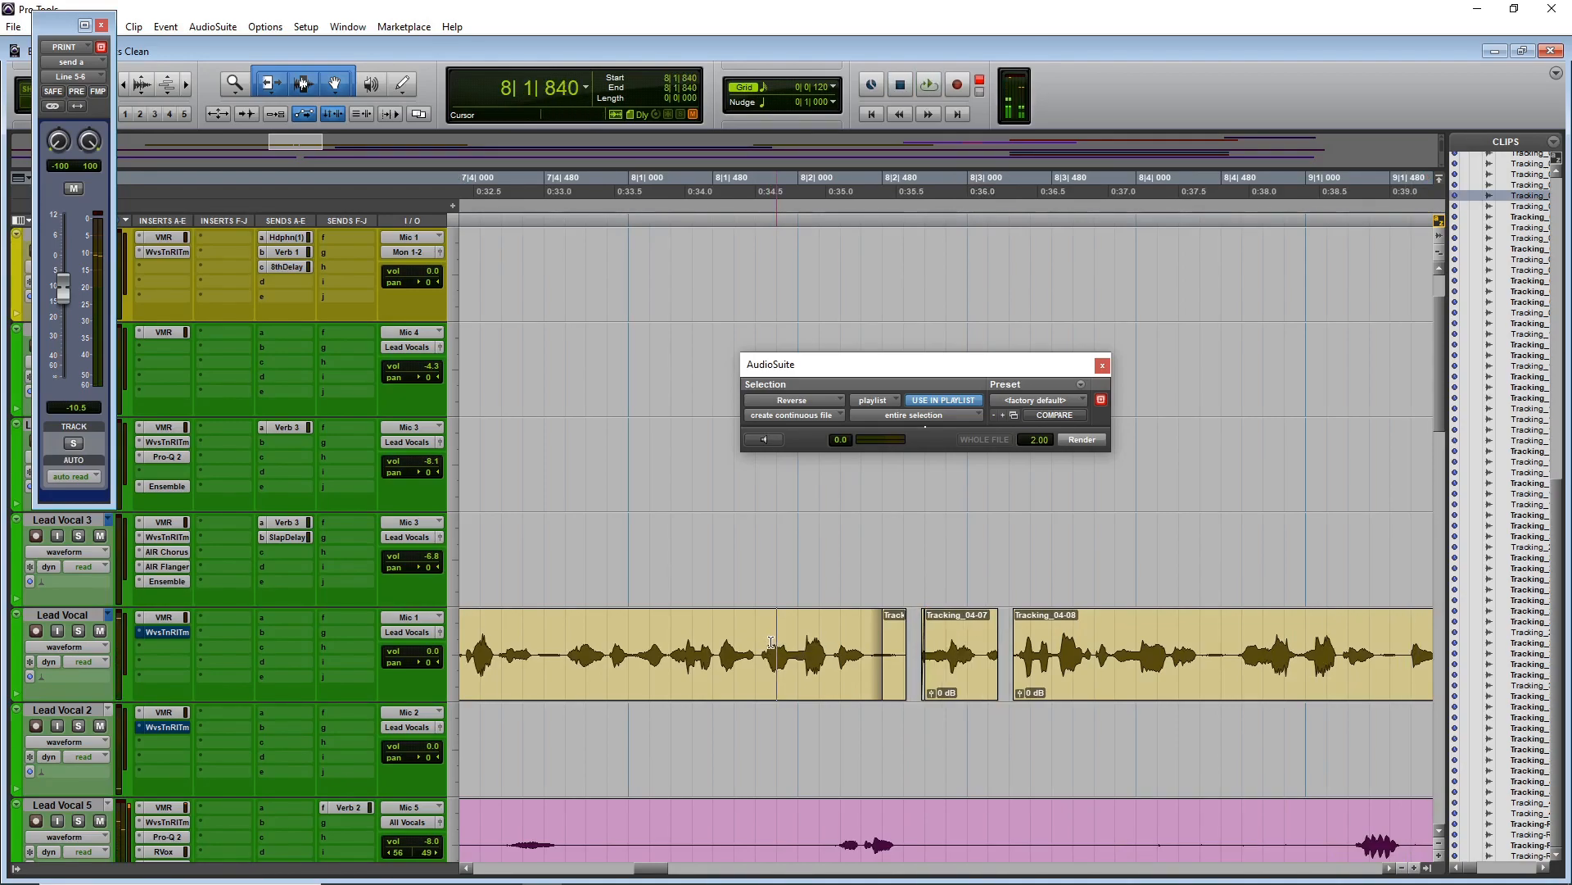
pyautogui.press('space')
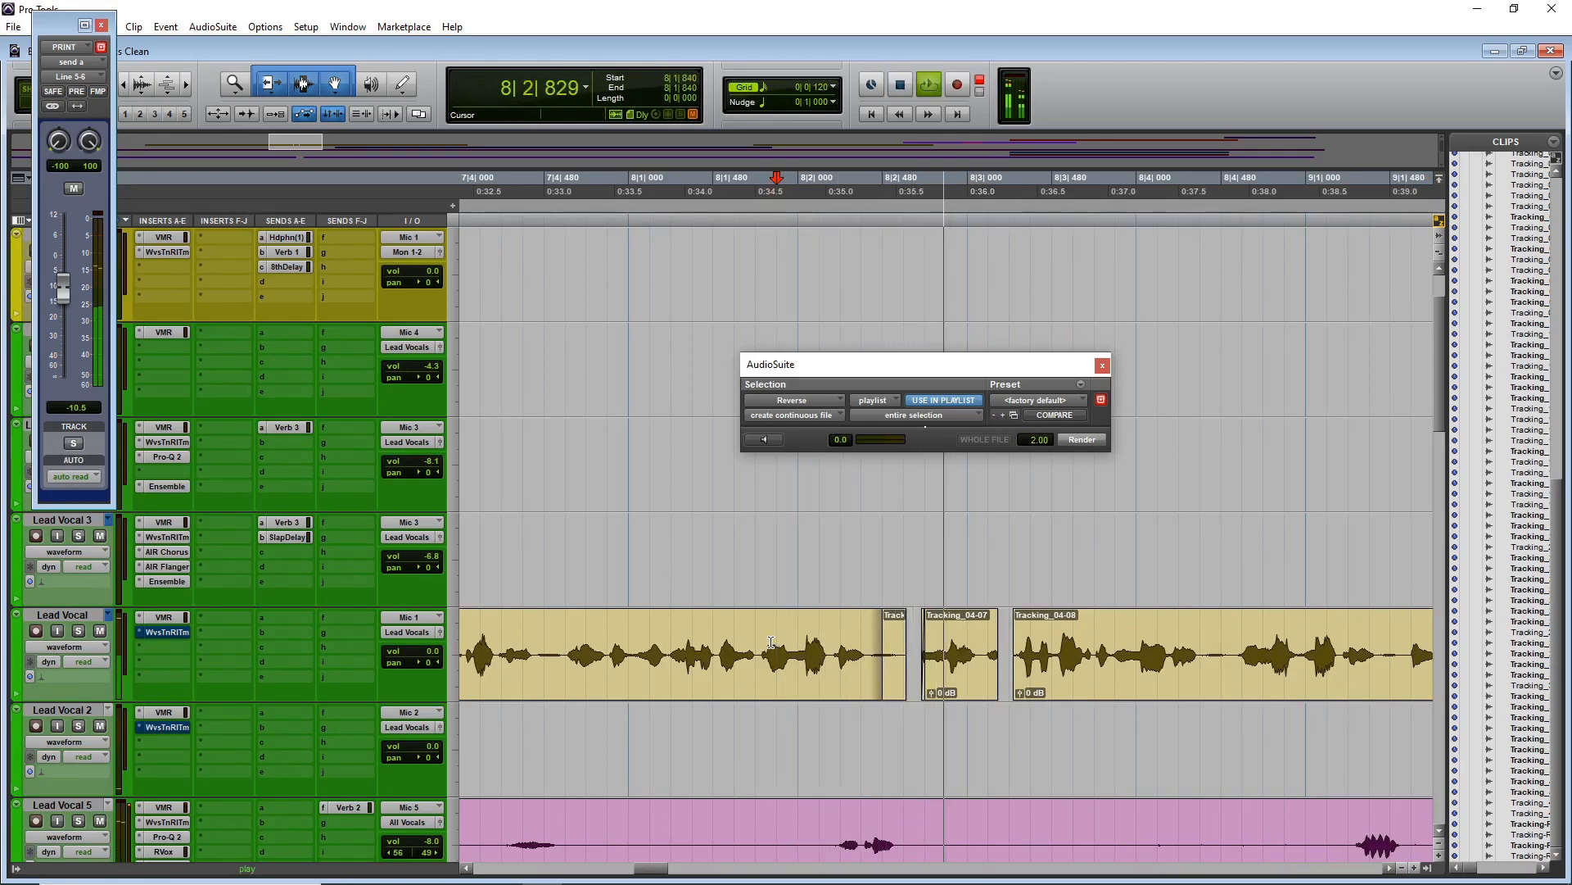
pyautogui.scroll(-1, 998, 711)
pyautogui.press('space')
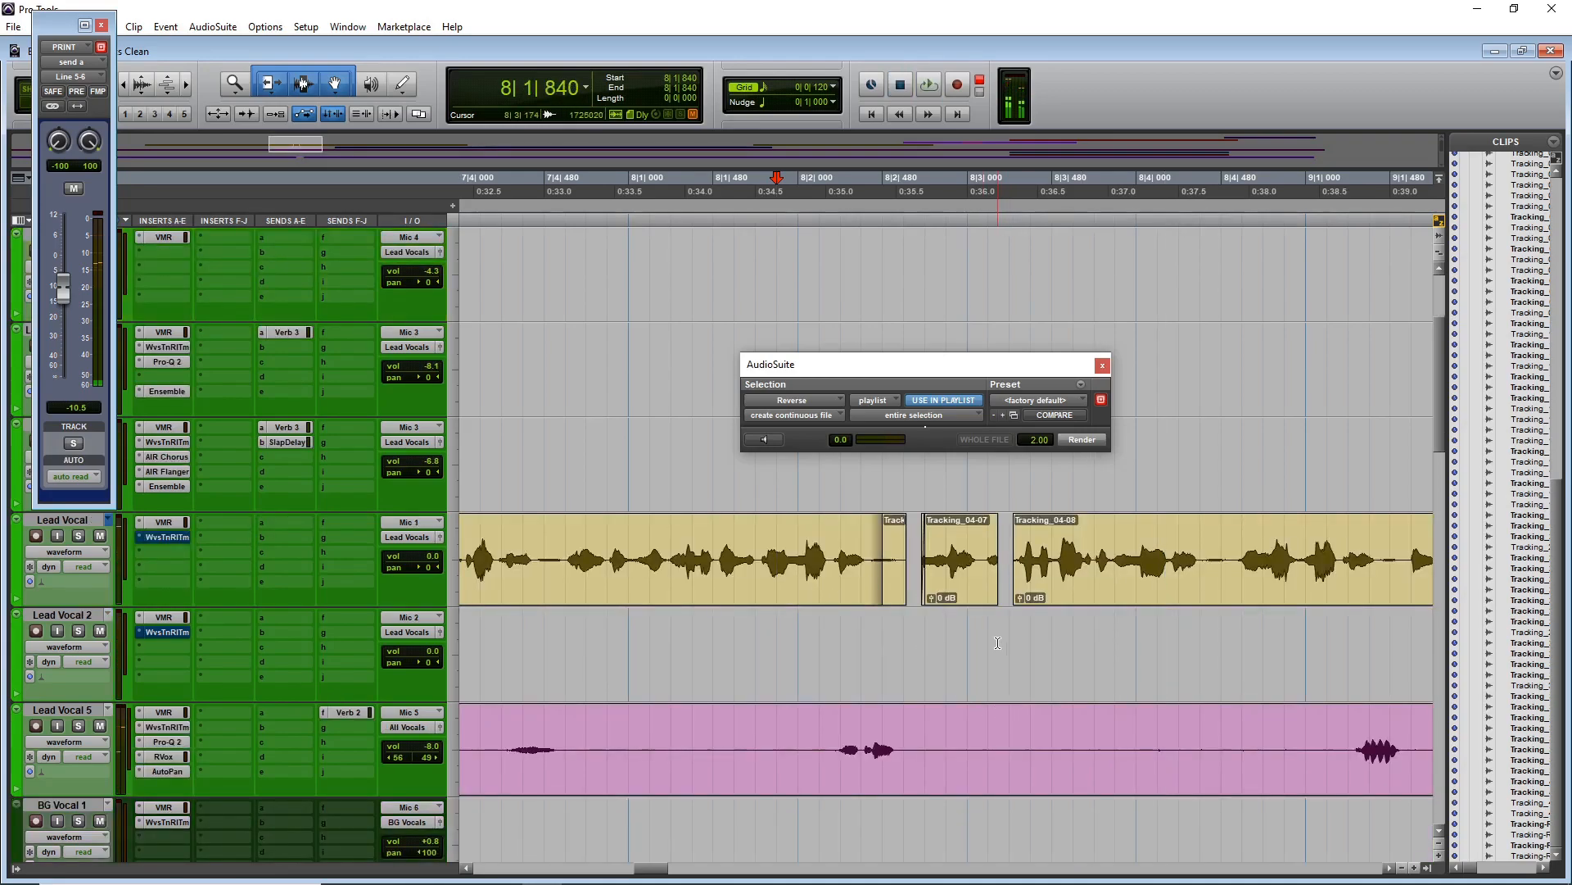
pyautogui.scroll(2, 991, 622)
# - Reverse the last part of Tracking_04-07 from 8|3|120 to the clip's end and play back the result
pyautogui.moveTo(981, 583); pyautogui.dragTo(980, 696)
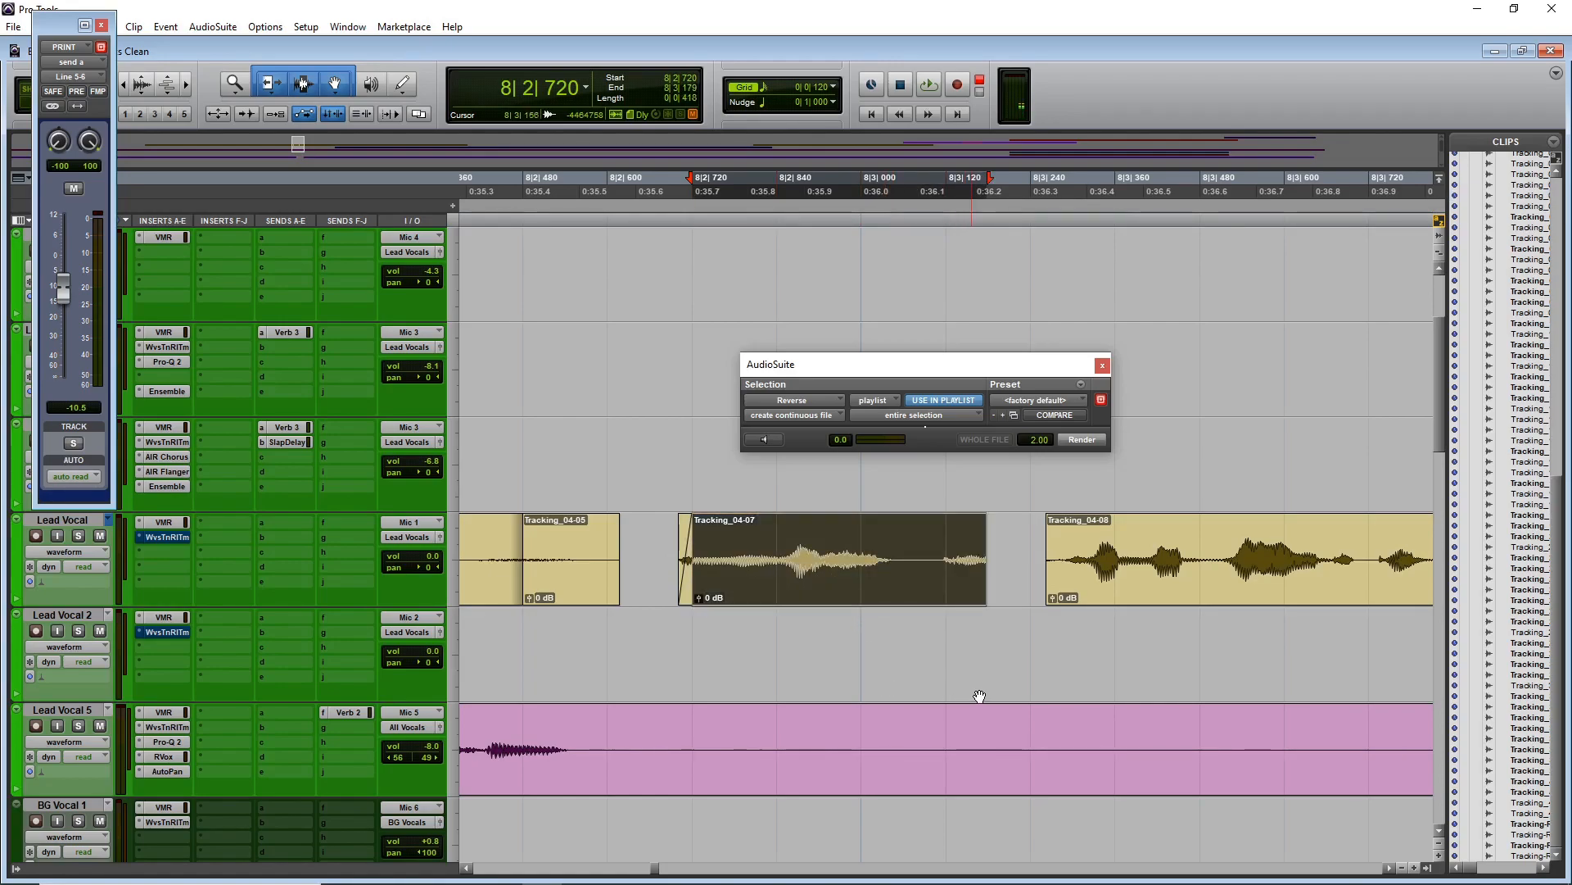
pyautogui.click(496, 549)
pyautogui.press('space')
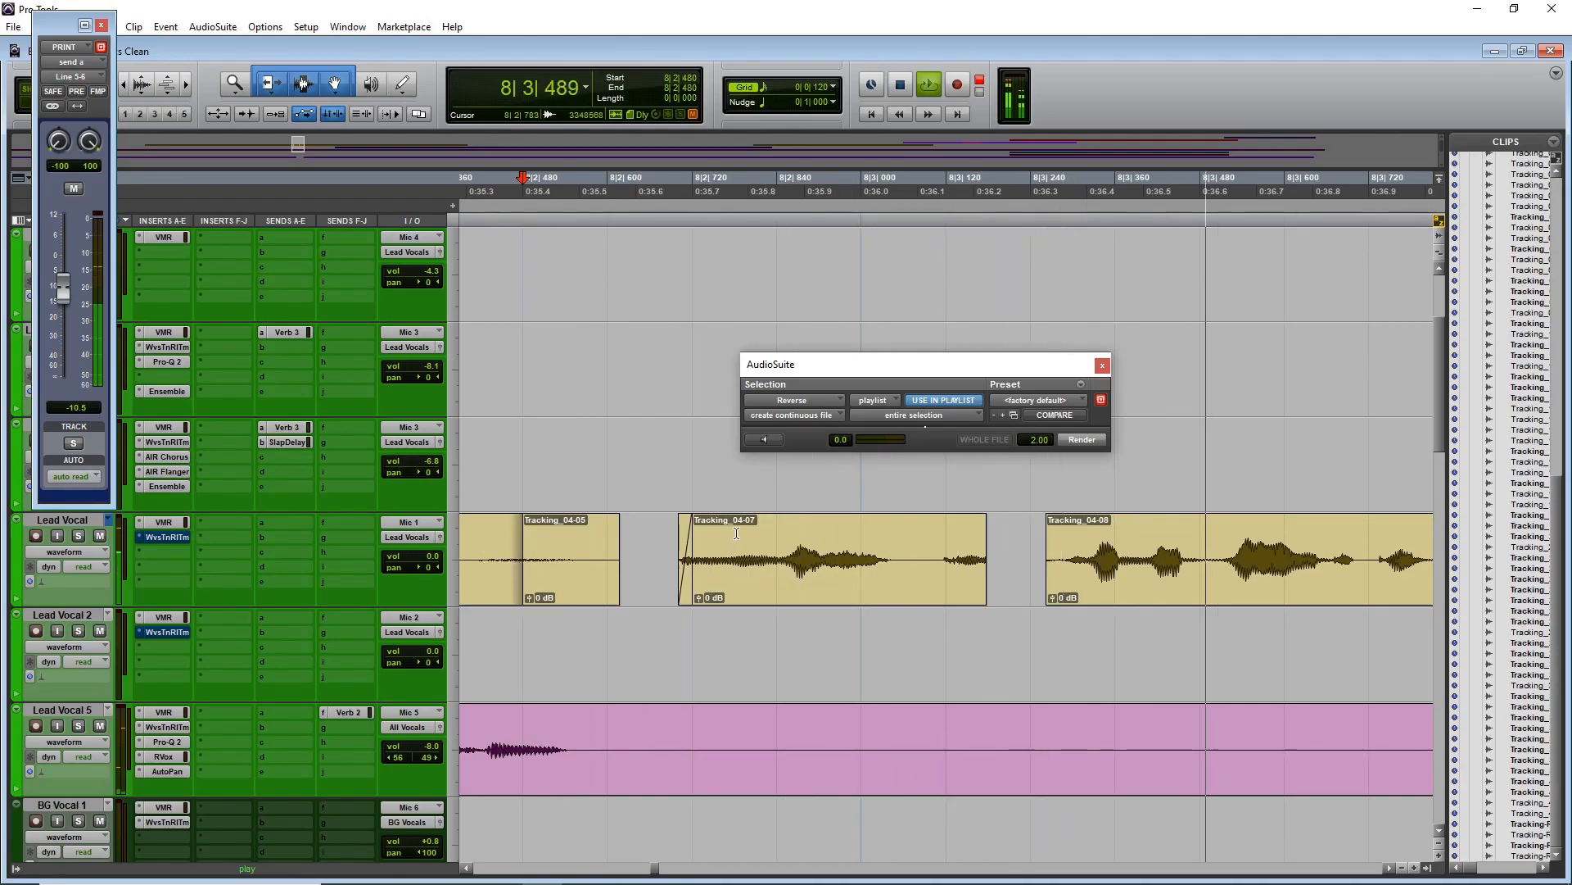
pyautogui.press('space')
pyautogui.moveTo(957, 549)
pyautogui.mouseDown()
pyautogui.moveTo(1001, 549)
pyautogui.moveTo(982, 557)
pyautogui.mouseUp()
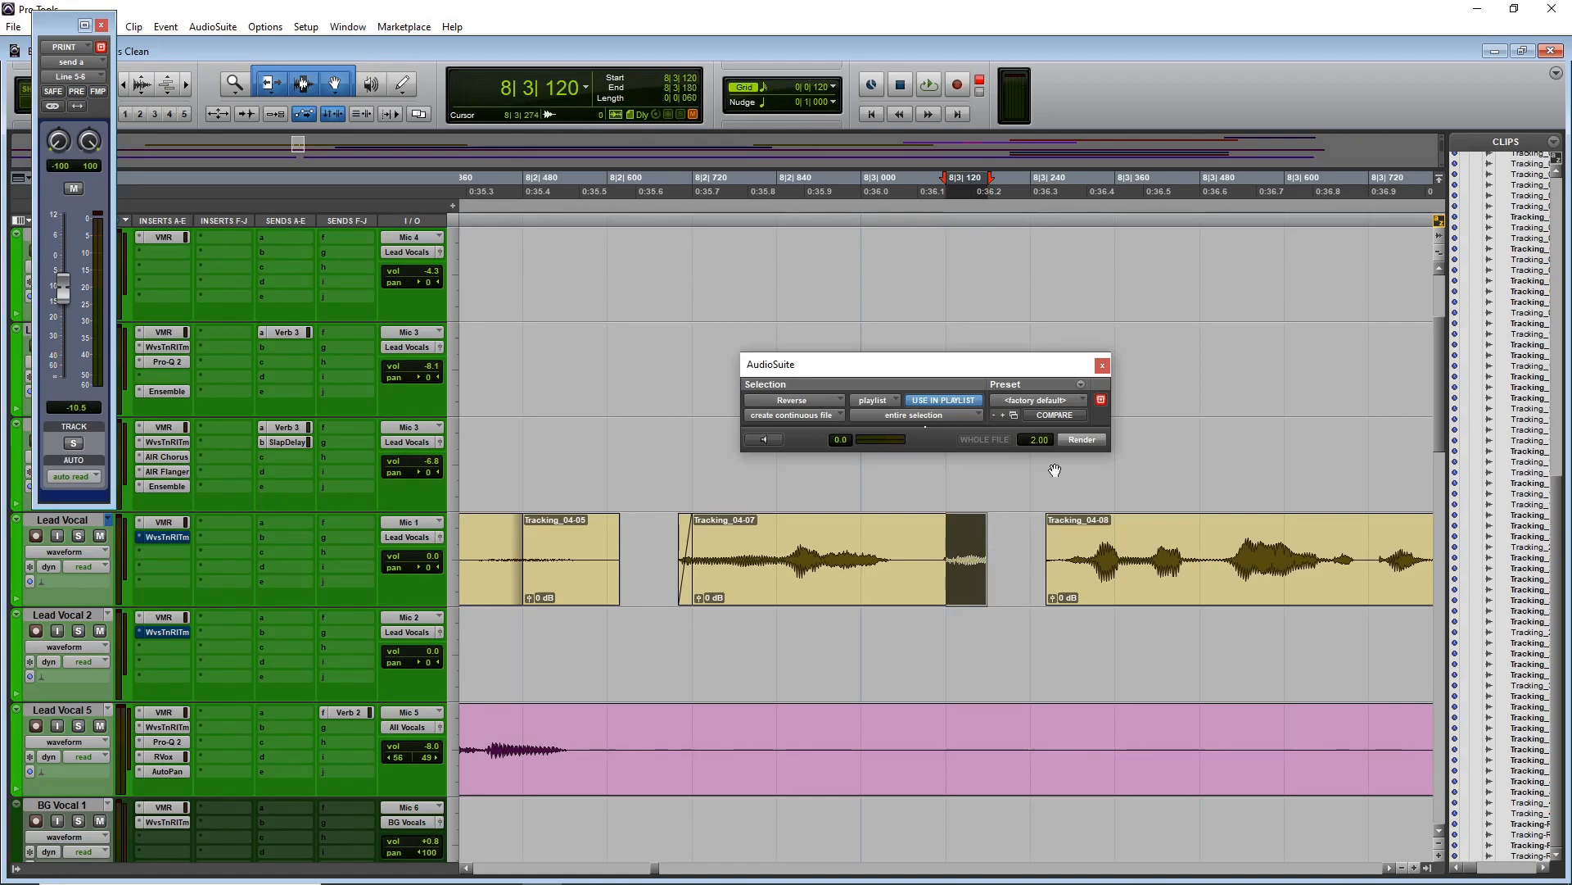
pyautogui.click(1081, 440)
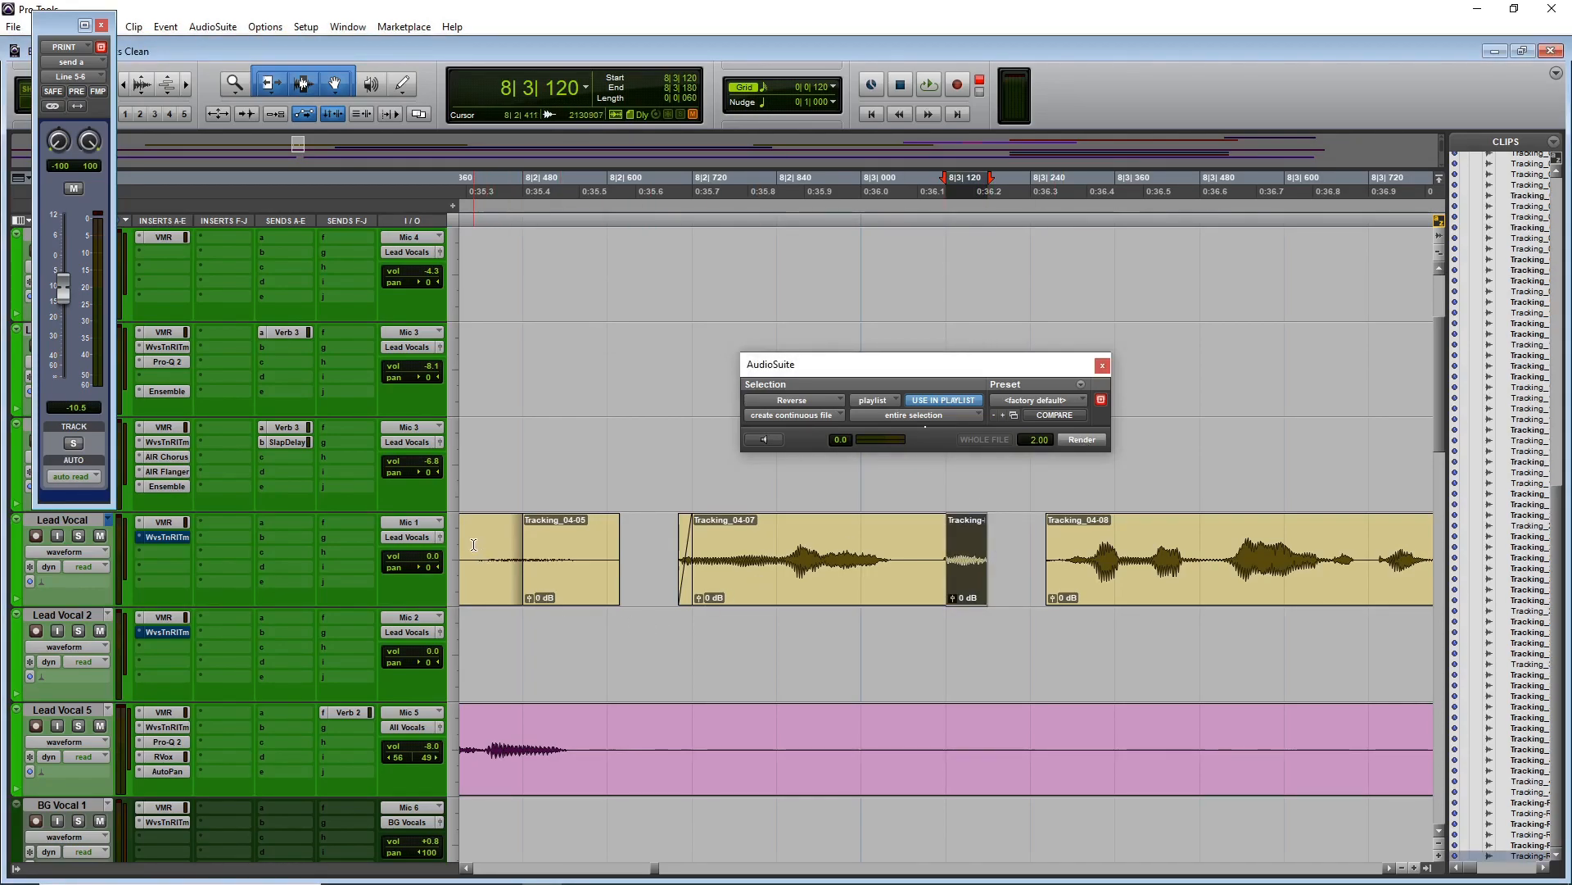
pyautogui.press('space')
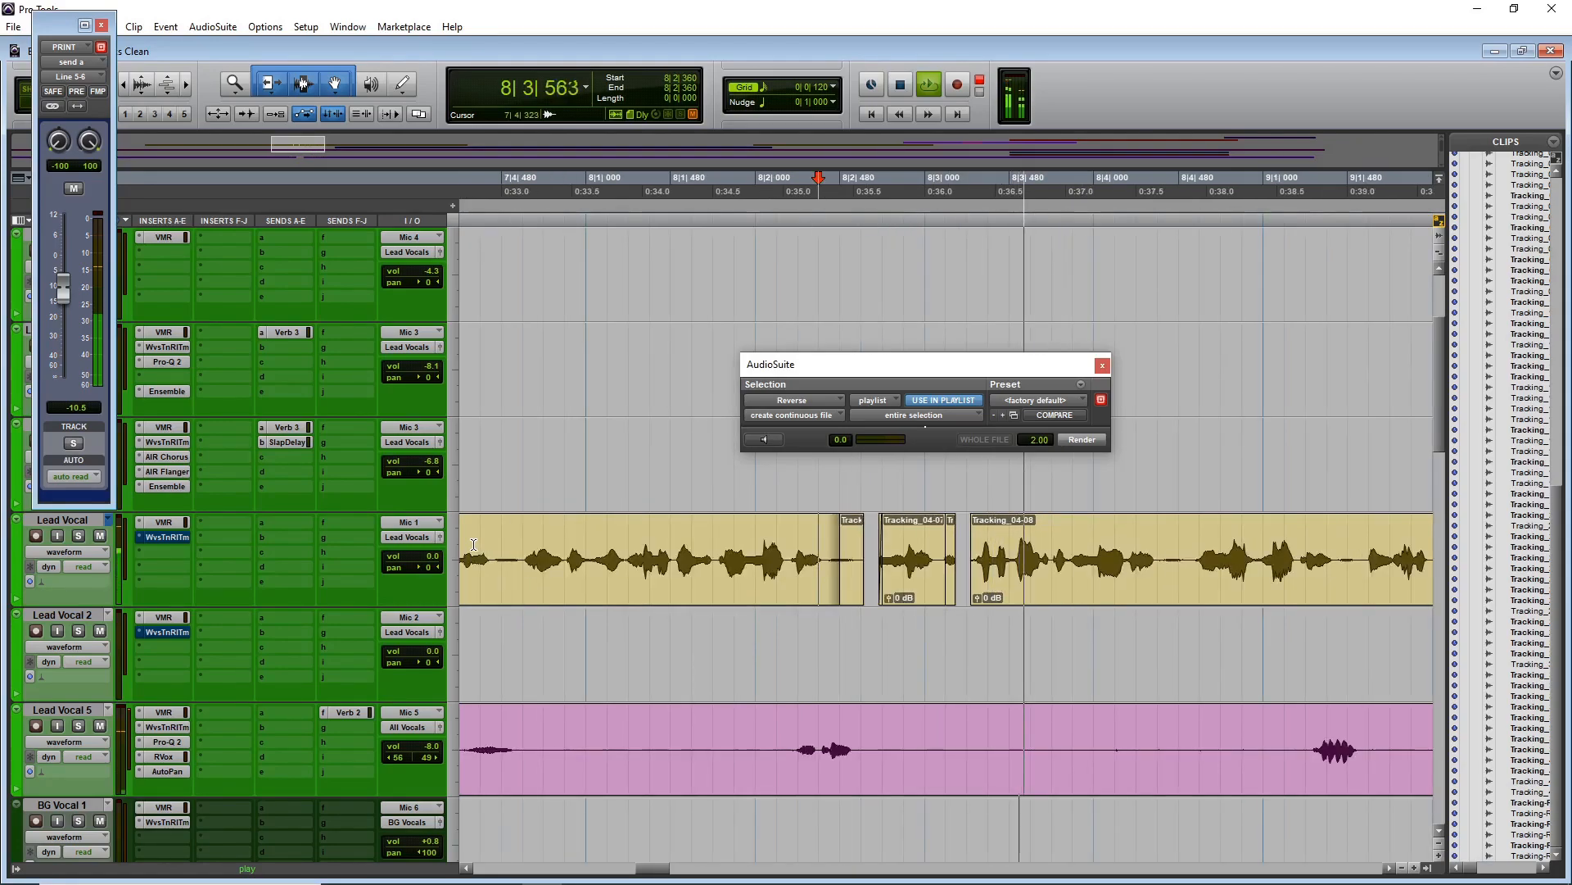
# - Delete the Lead Vocal 5 audio from 8|2|840 to about 8|4|240 and play back the section
pyautogui.click(524, 557)
pyautogui.moveTo(904, 749); pyautogui.dragTo(1137, 757)
pyautogui.press('Delete')
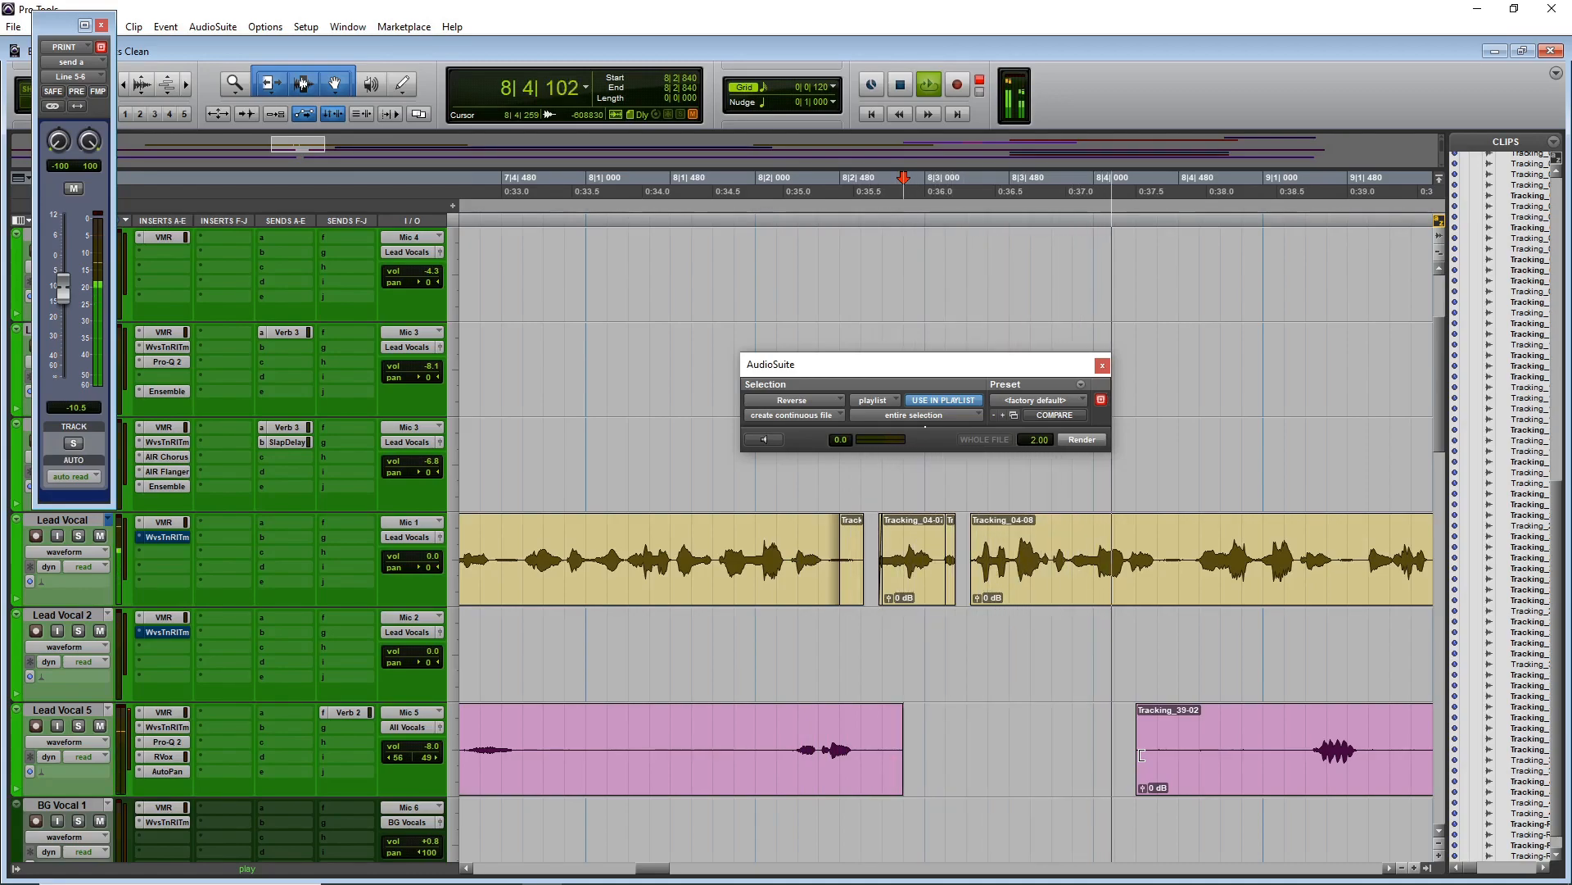
pyautogui.press('space')
pyautogui.press('space')
pyautogui.press('space')
# - Play back the Lead Vocal and Lead Vocal 5 edits from 8|1|600
pyautogui.click(690, 587)
pyautogui.press('space')
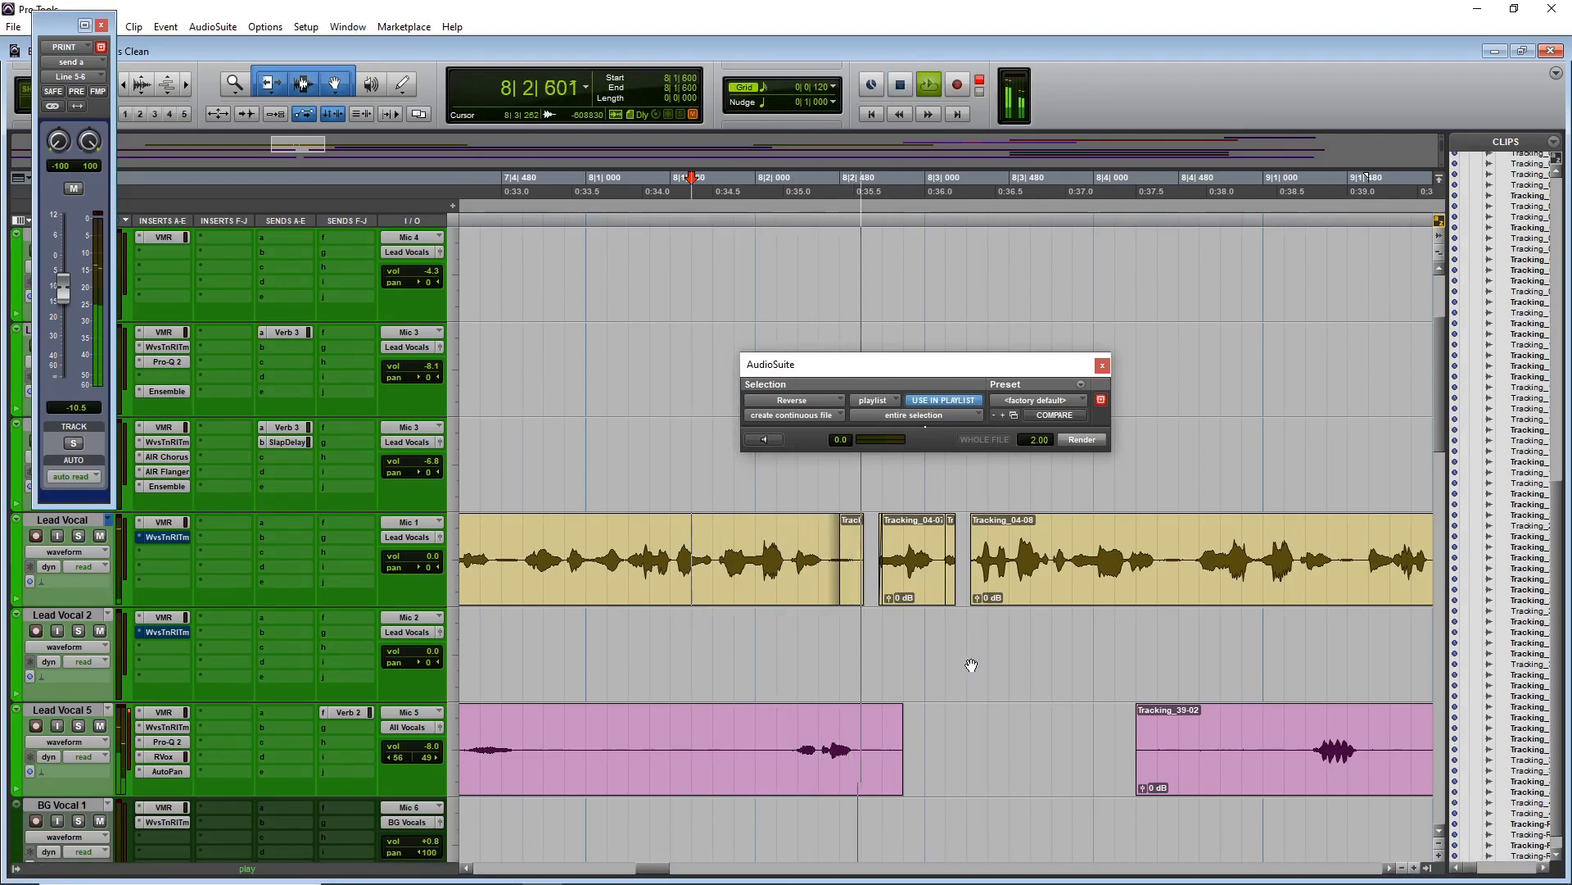
pyautogui.press('t')
pyautogui.press('t')
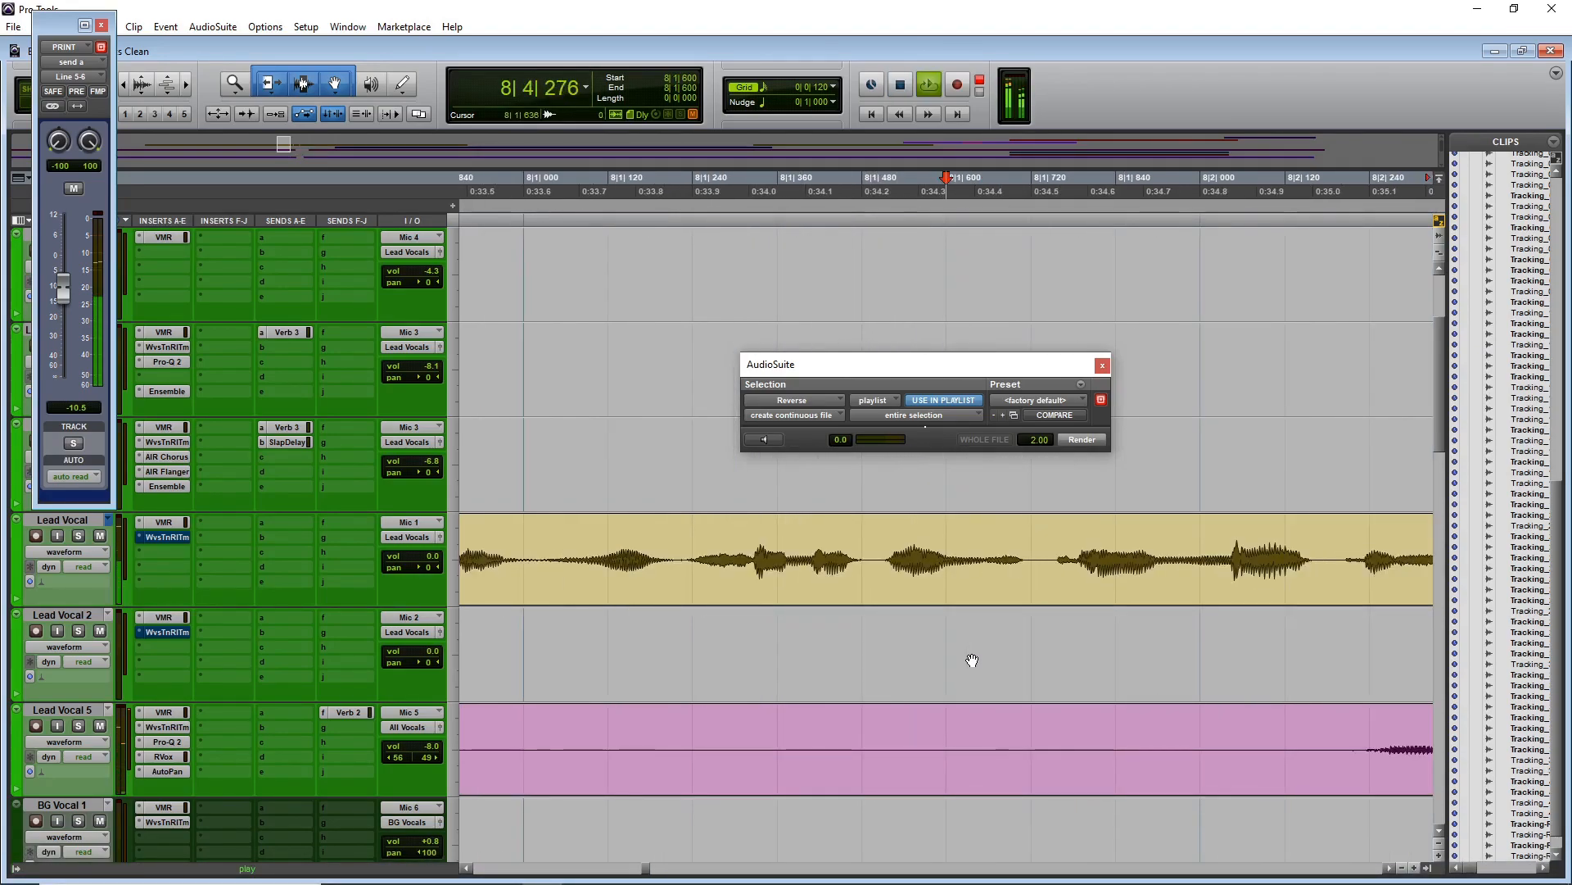
pyautogui.press('r')
pyautogui.press('r')
pyautogui.press('space')
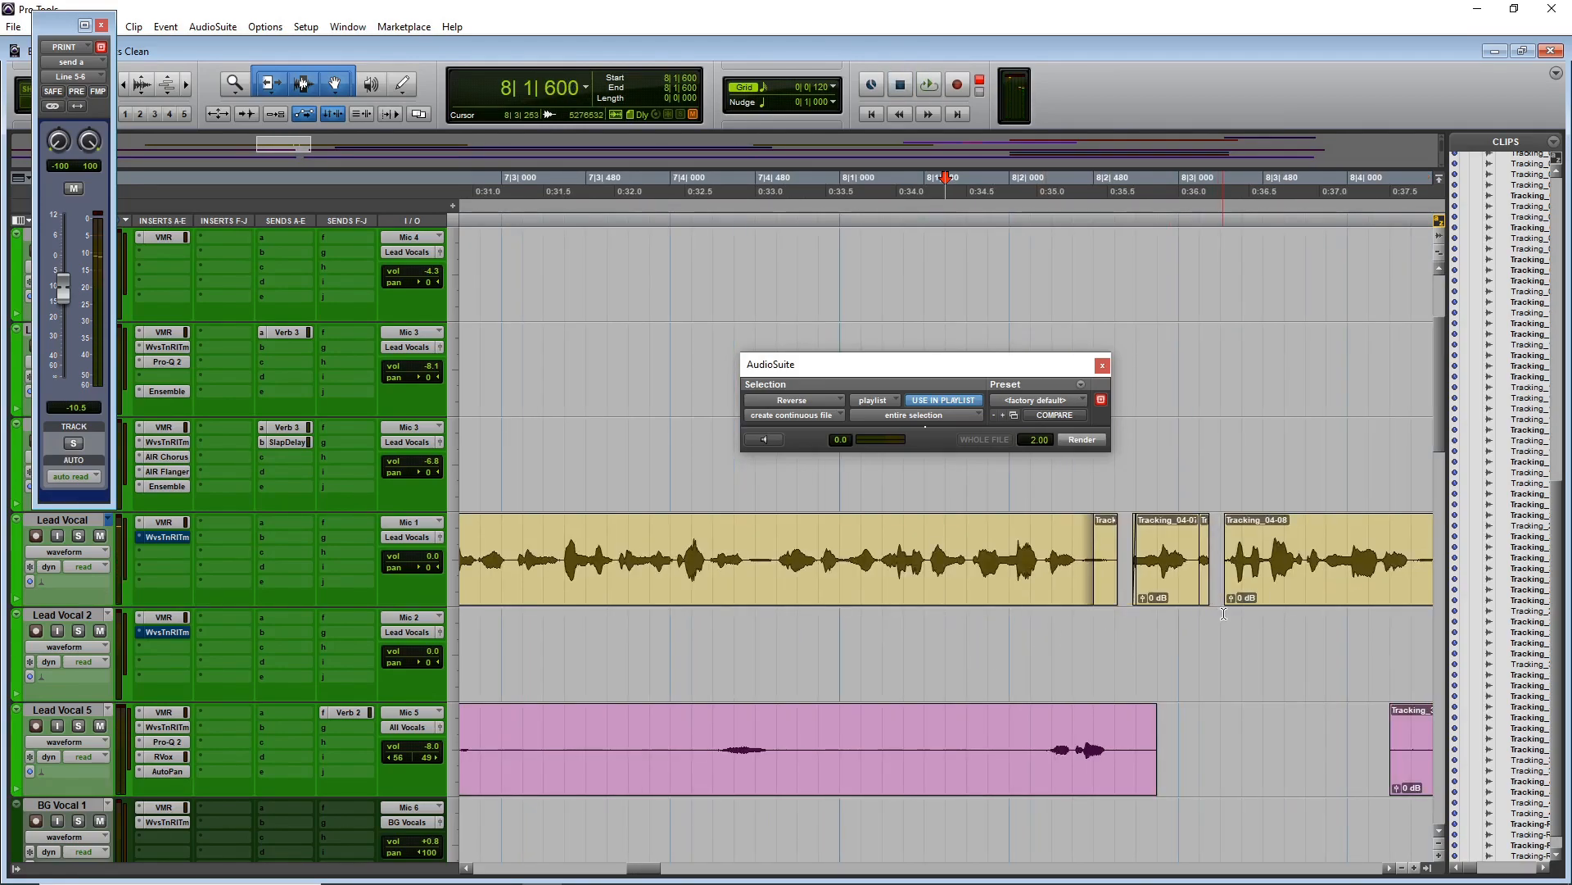
# - Add a fade-out across the whole reversed piece that starts at 8|3|120, right after Tracking_04-07
pyautogui.press('t')
pyautogui.press('t')
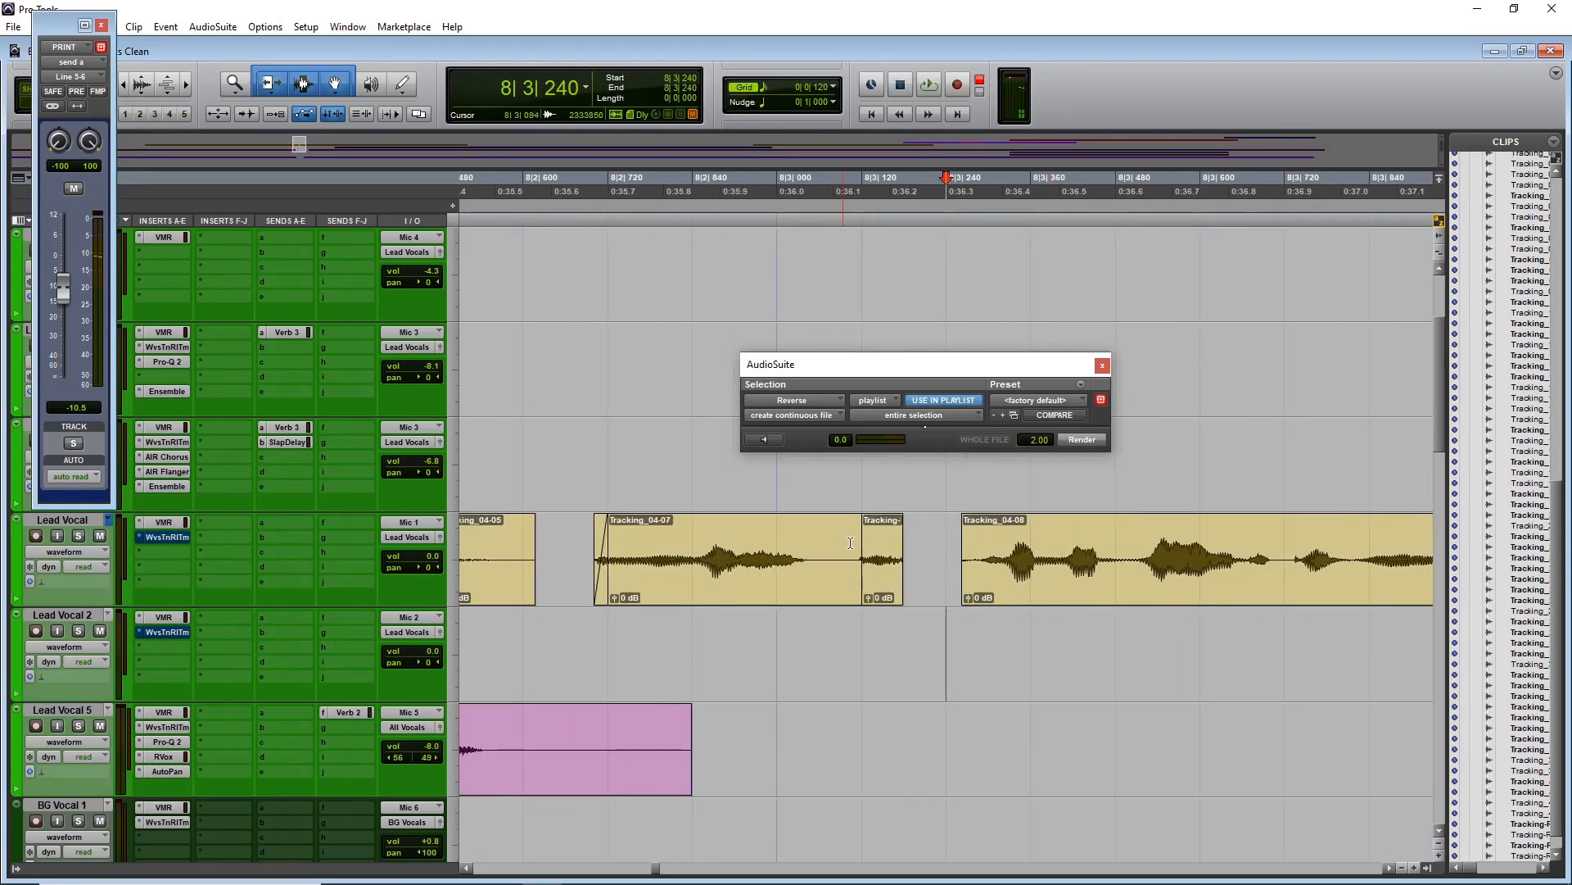
pyautogui.moveTo(897, 521); pyautogui.dragTo(882, 522)
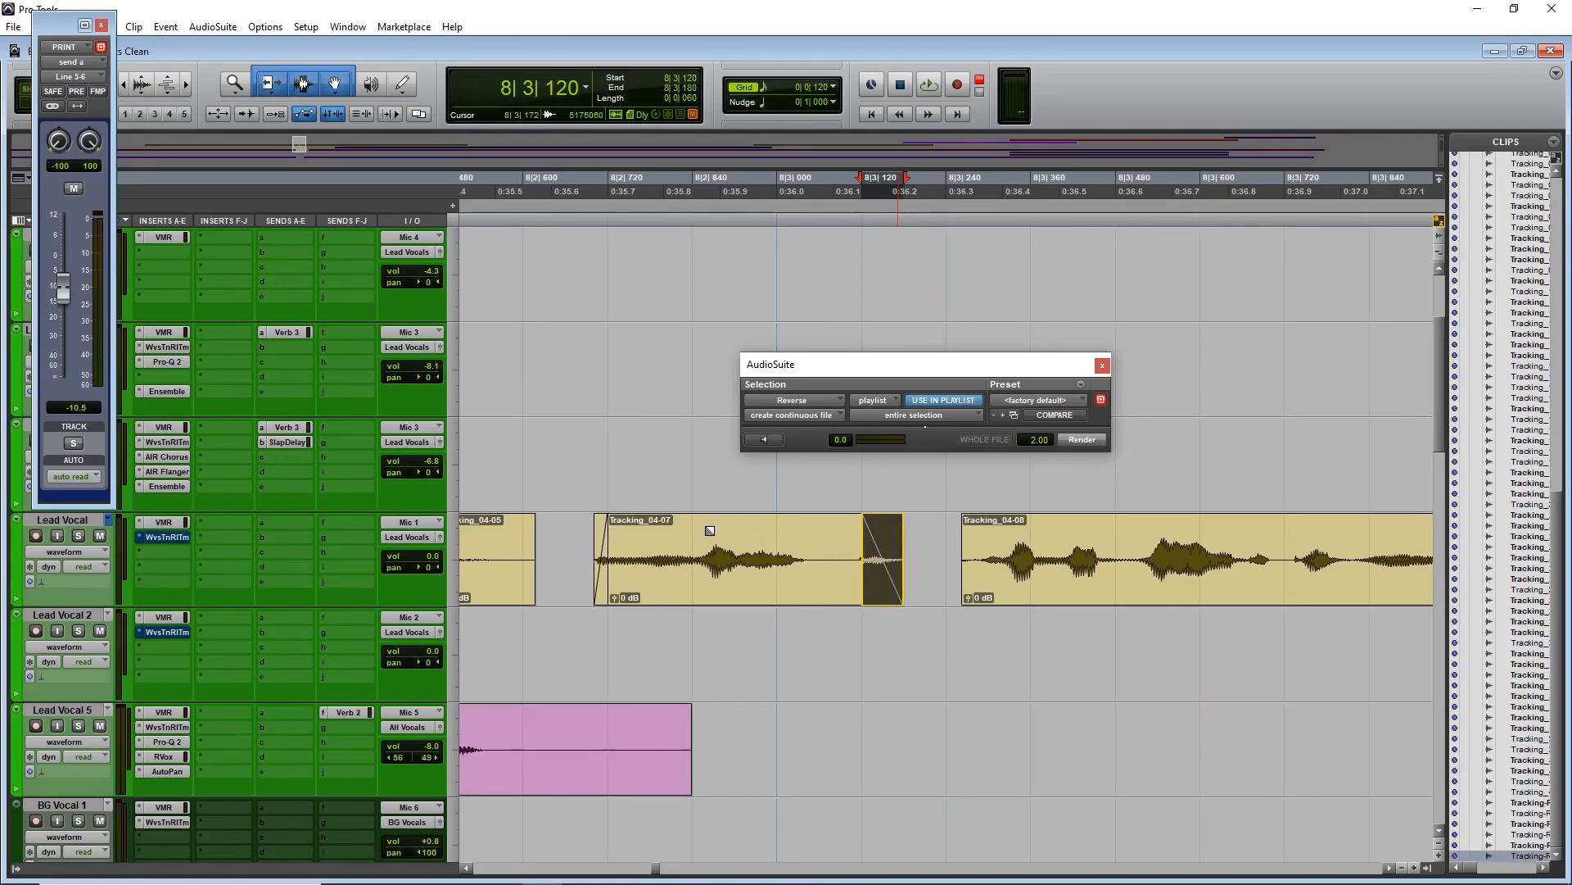
# - Close the AudioSuite Reverse window
pyautogui.hscroll(-10, 990, 733)
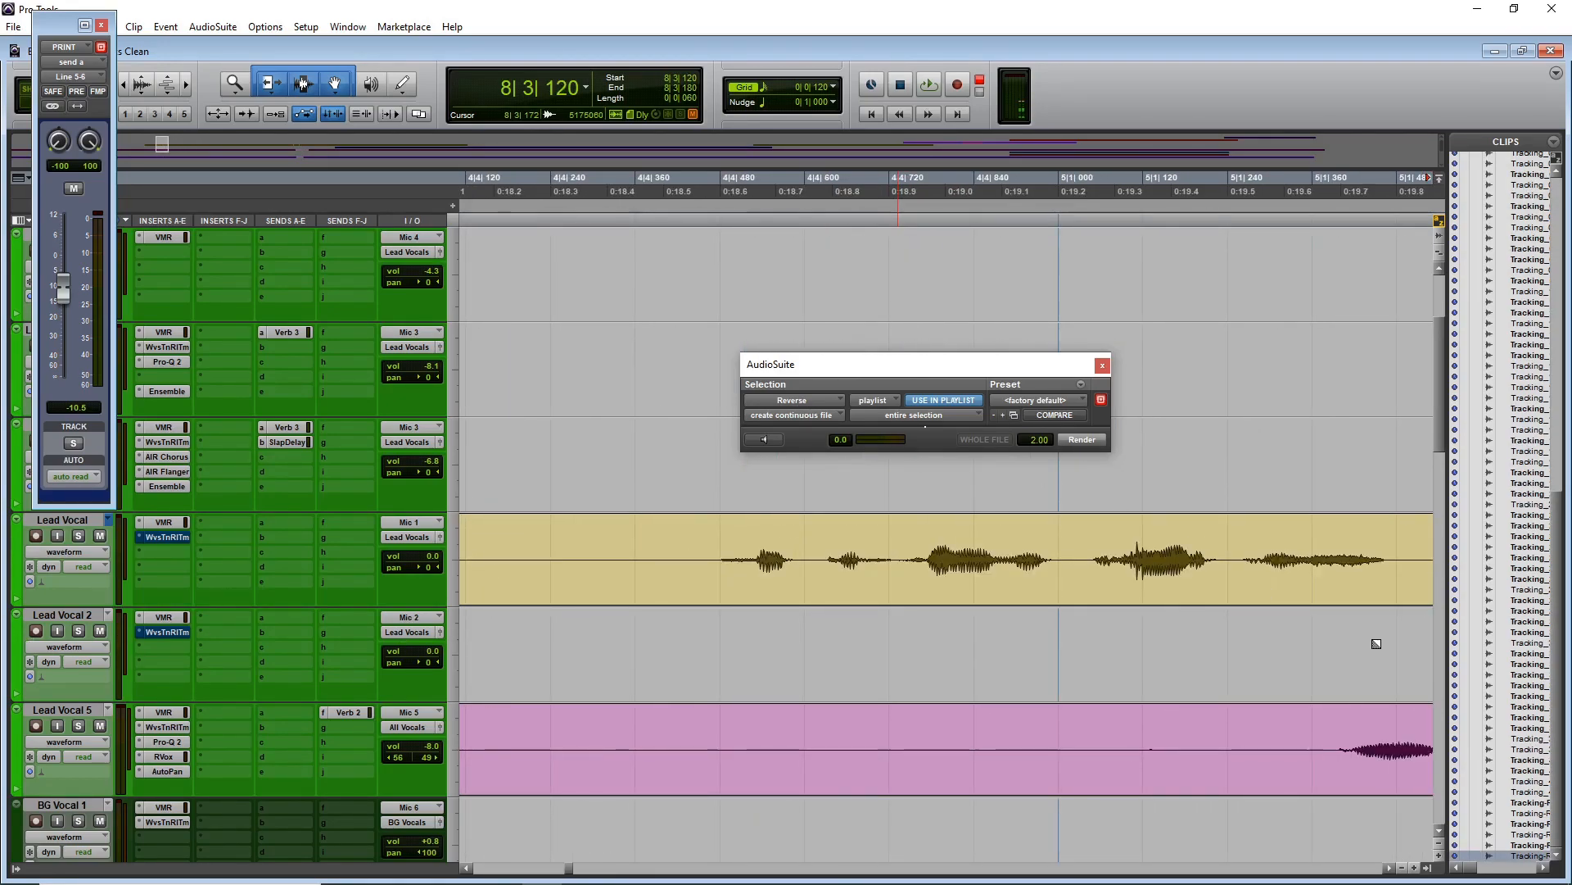
pyautogui.press('r')
pyautogui.press('r')
pyautogui.press('r')
pyautogui.press('r')
pyautogui.press('r')
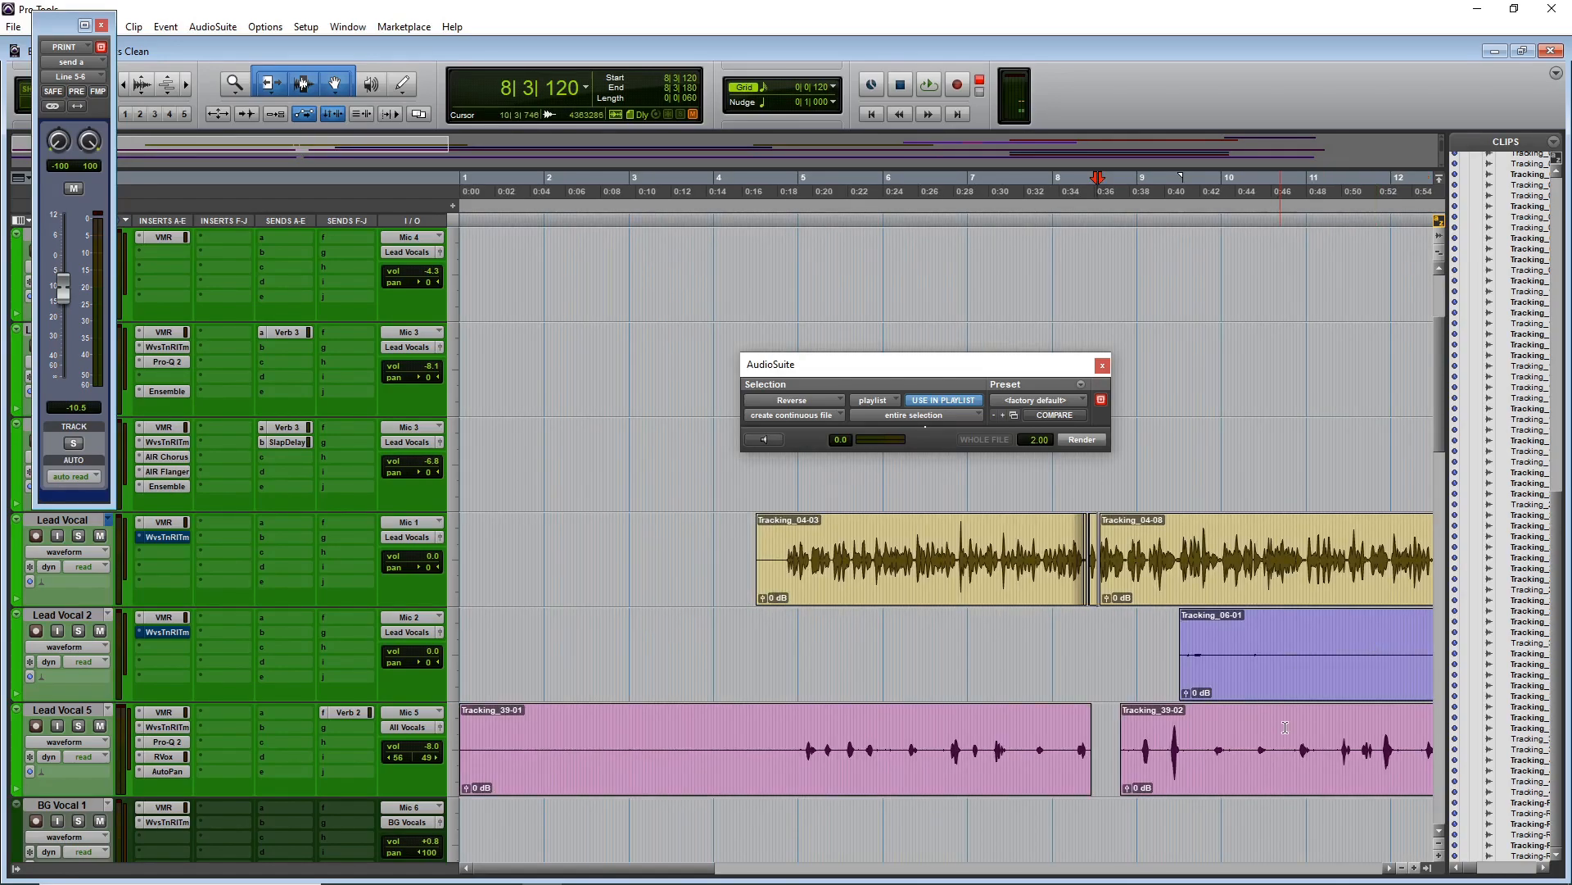
pyautogui.scroll(-2, 1286, 733)
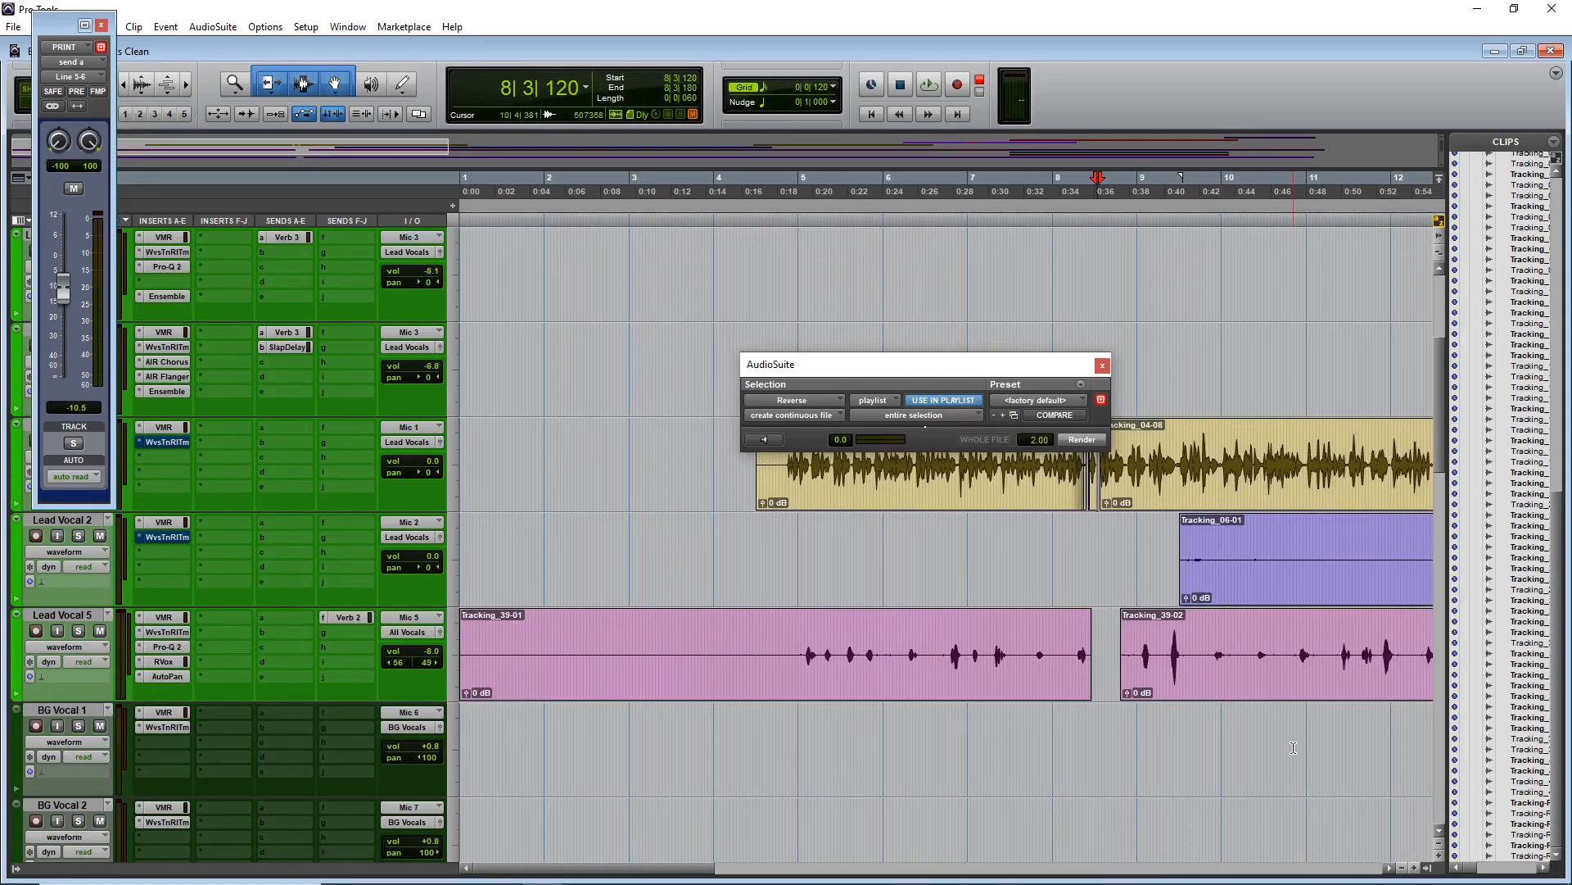
pyautogui.scroll(-1, 1294, 748)
pyautogui.moveTo(1351, 723); pyautogui.dragTo(1359, 720)
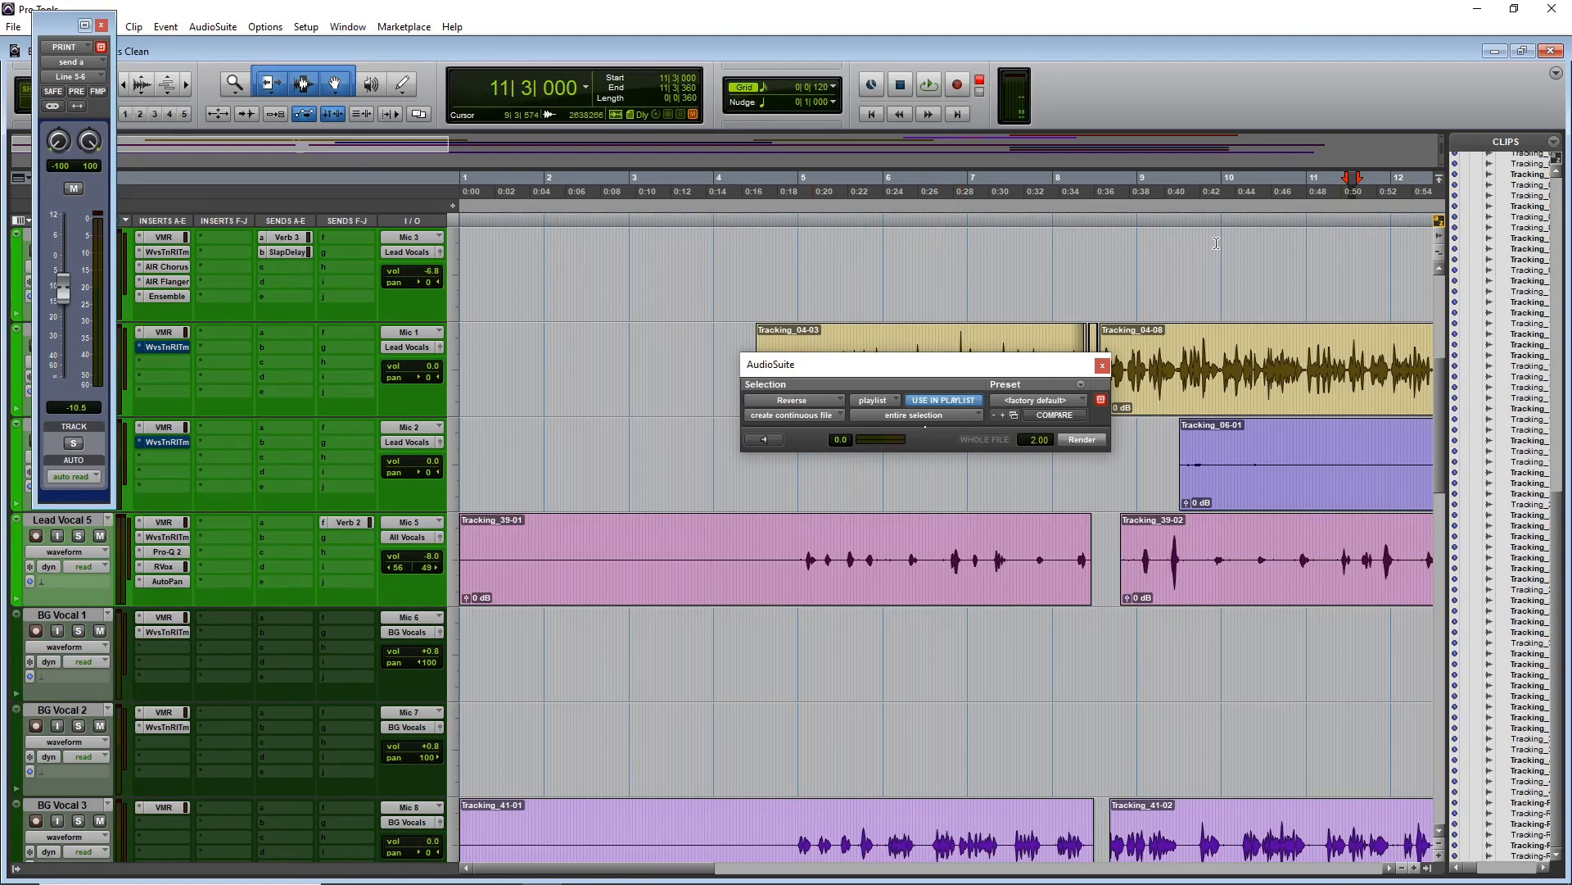
pyautogui.click(1102, 365)
# - Play back the edited vocal section from 8|1|360 and again from 7|3|600
pyautogui.click(1094, 423)
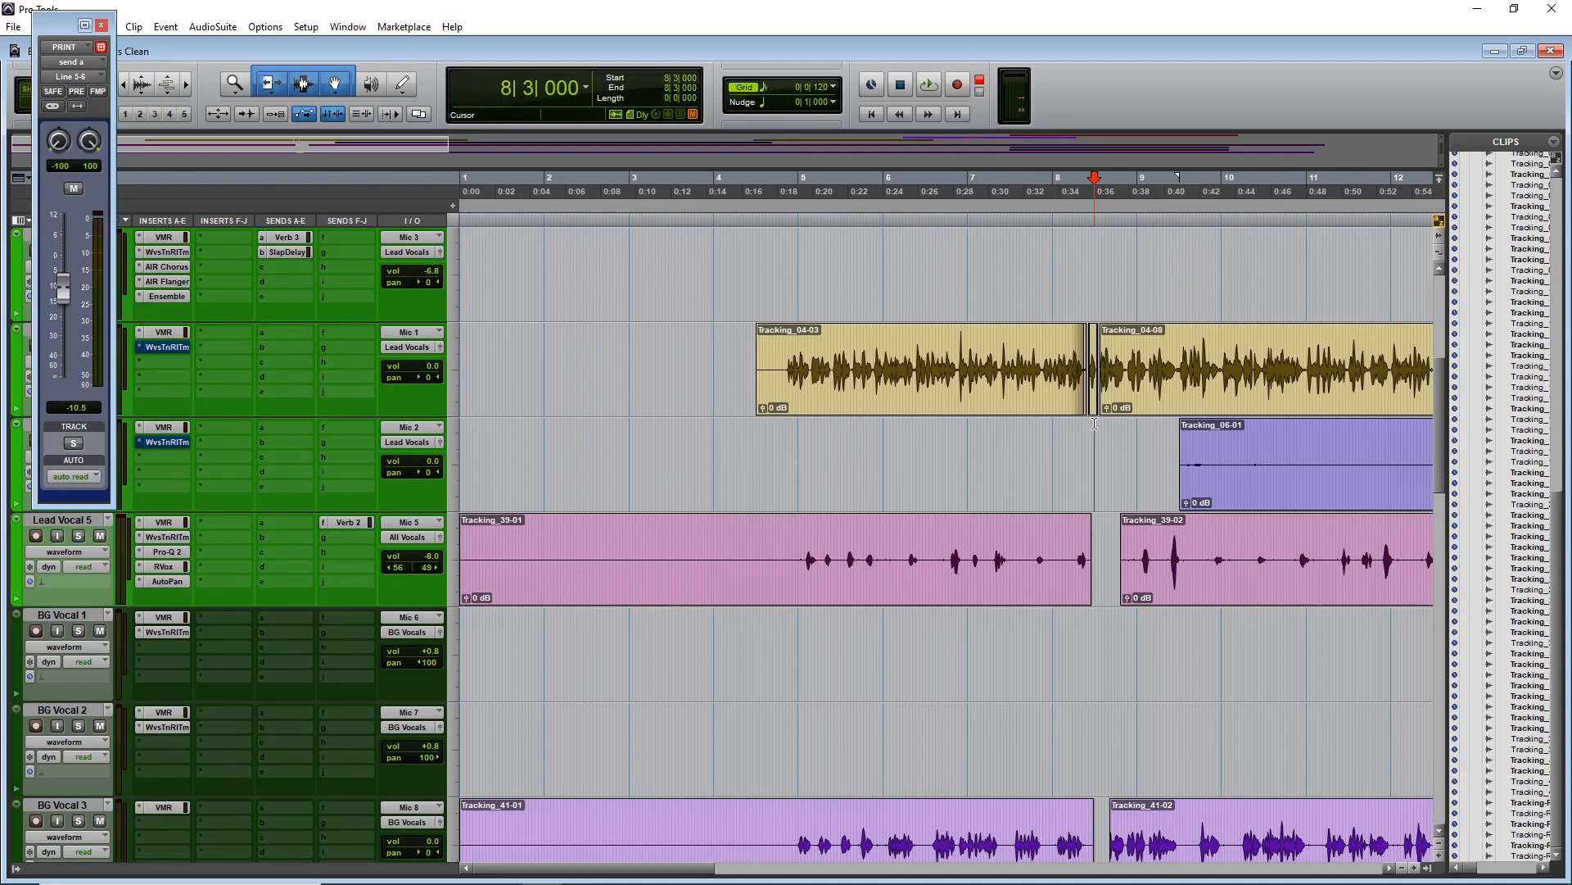
pyautogui.hotkey('ctrl', ']')
pyautogui.hotkey('ctrl', ']')
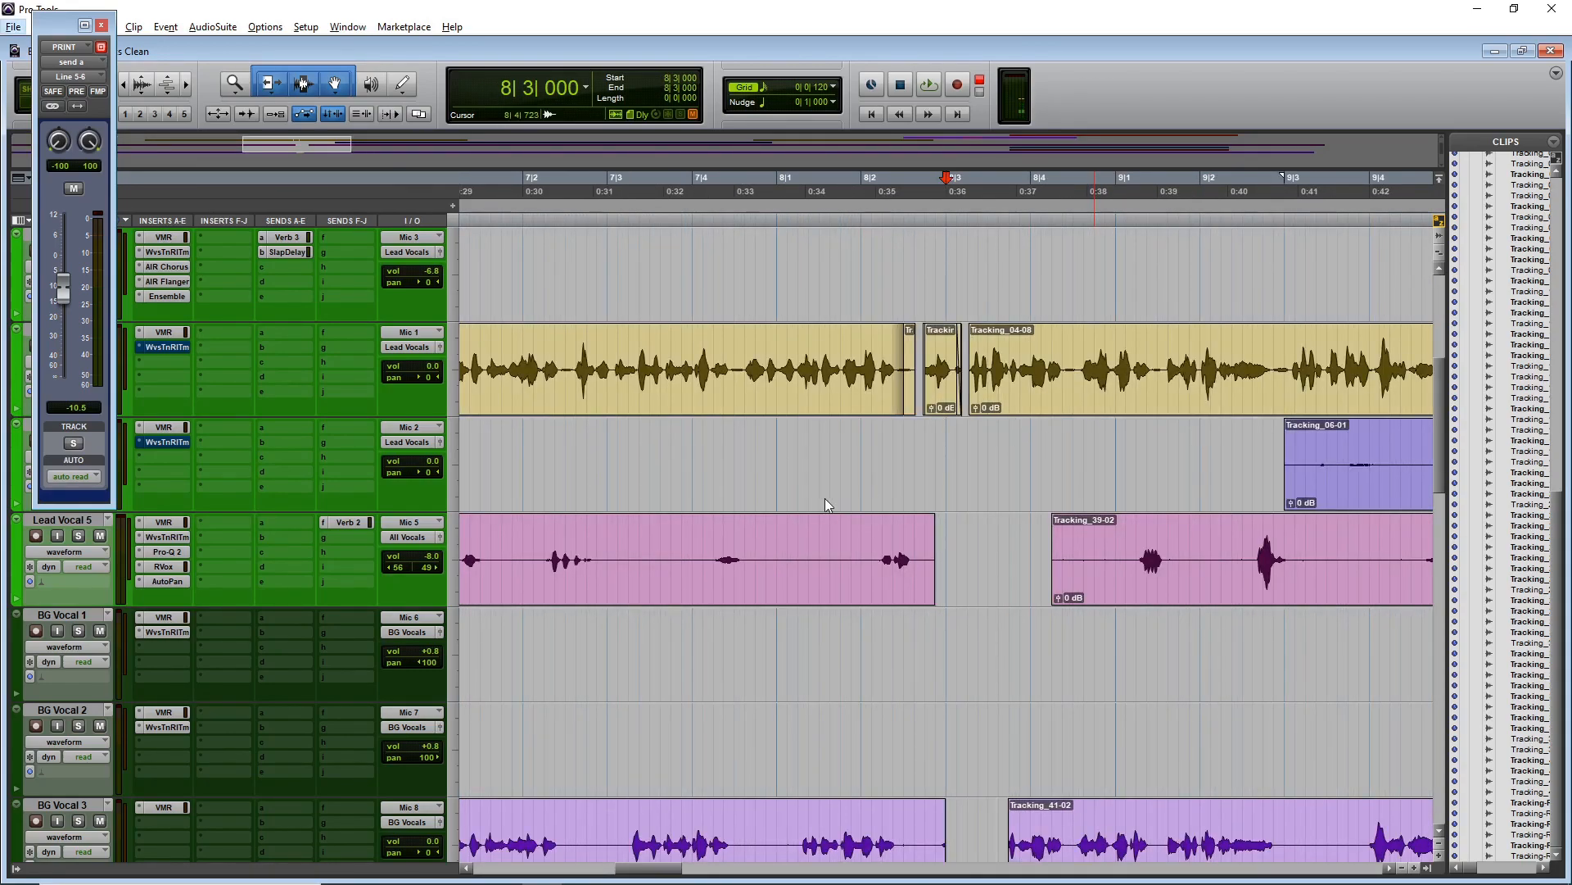
pyautogui.click(800, 415)
pyautogui.click(808, 459)
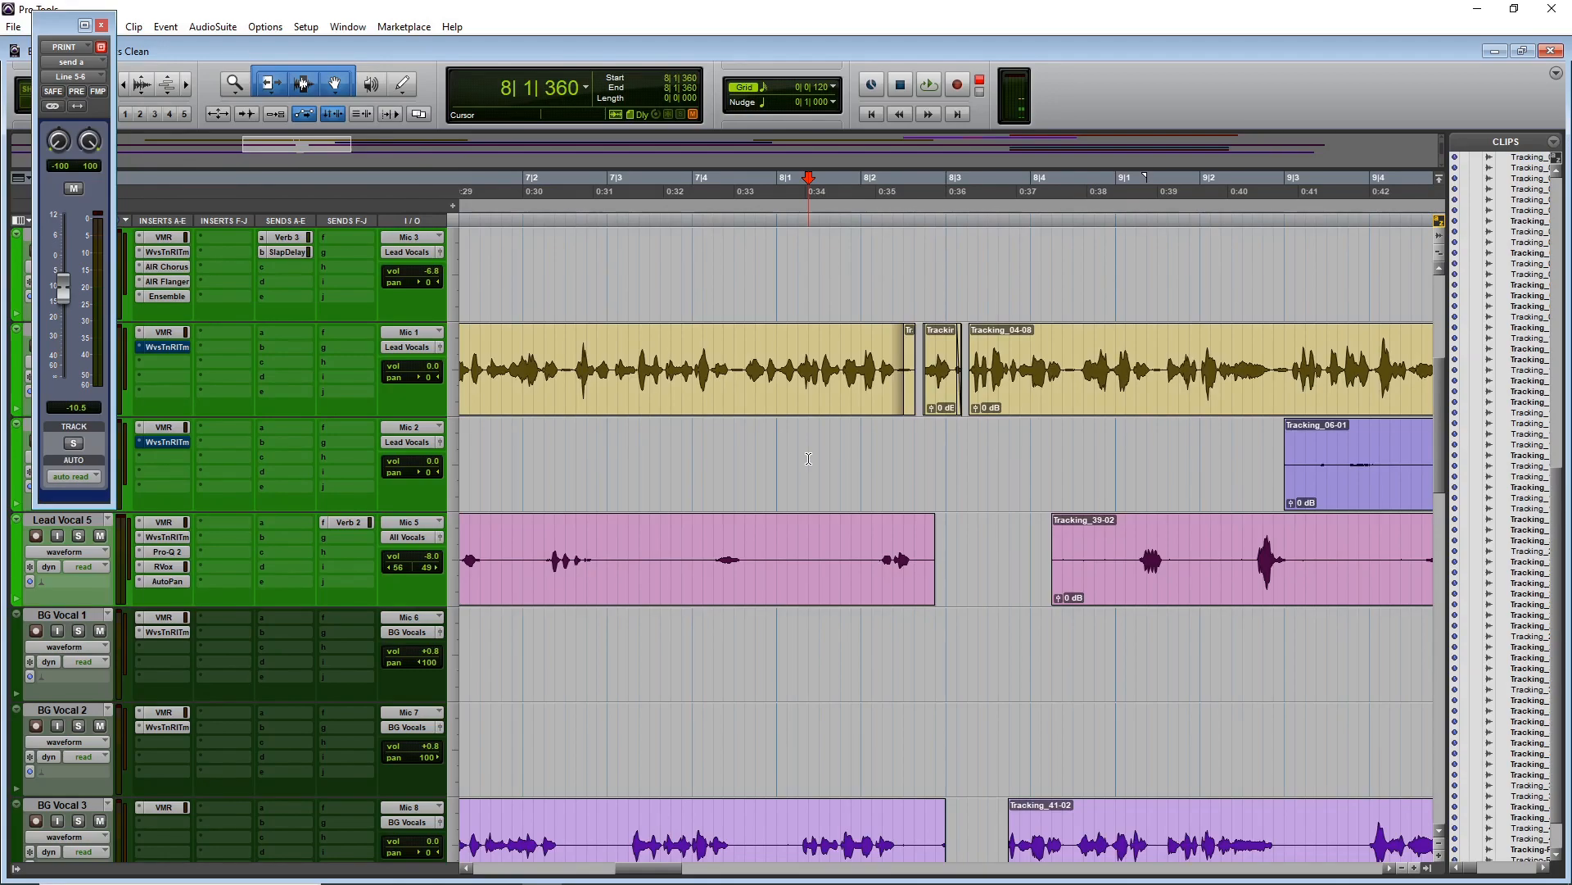
pyautogui.press('space')
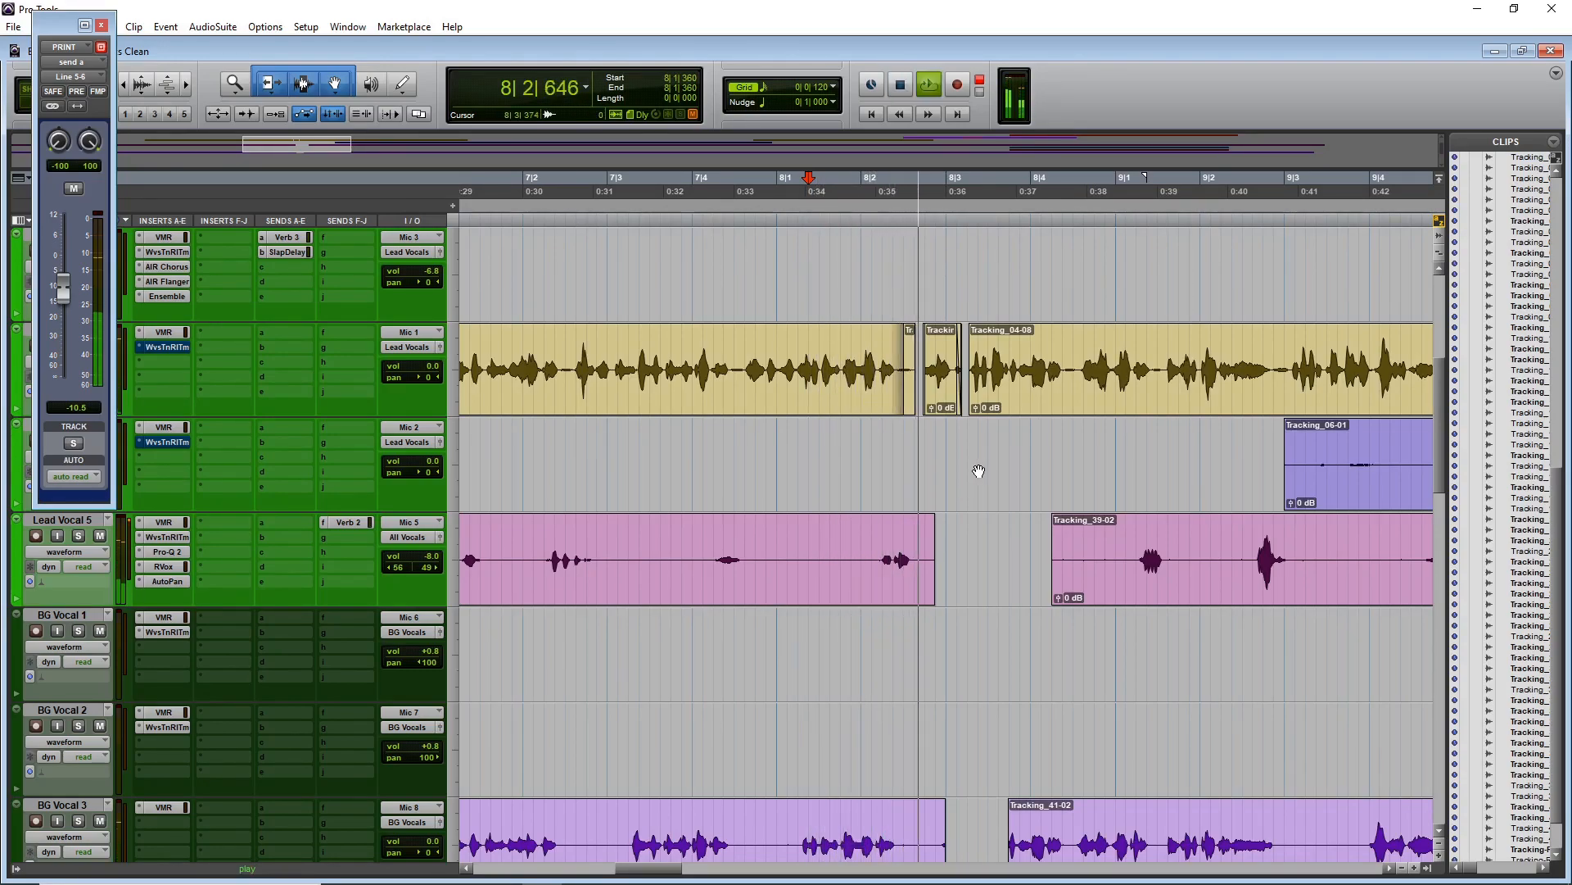
pyautogui.press('space')
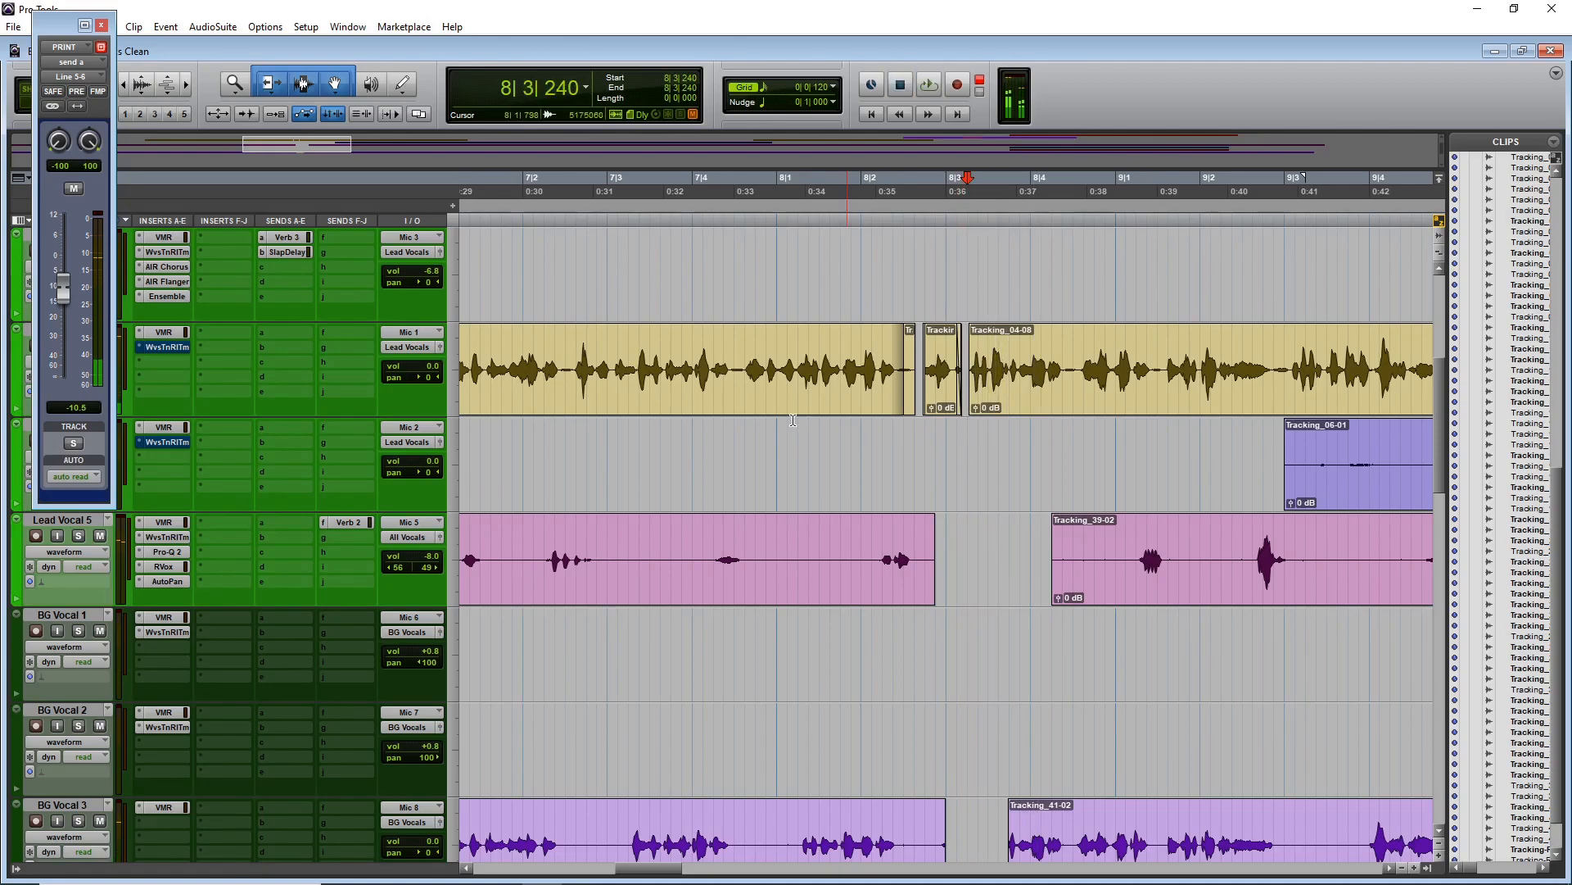
pyautogui.click(659, 423)
pyautogui.press('space')
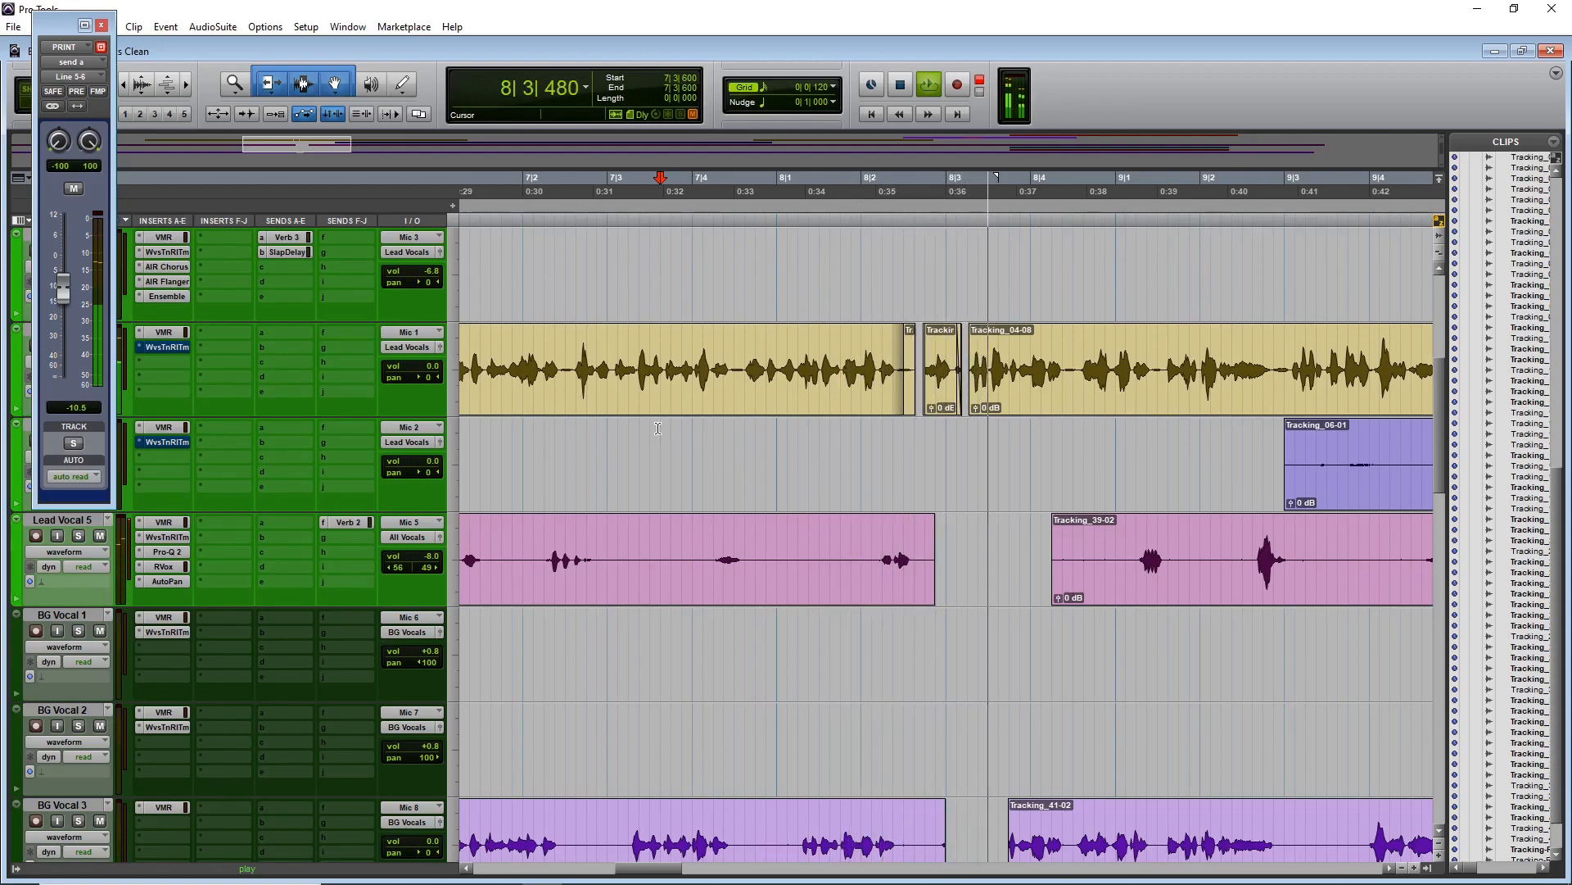
pyautogui.press('space')
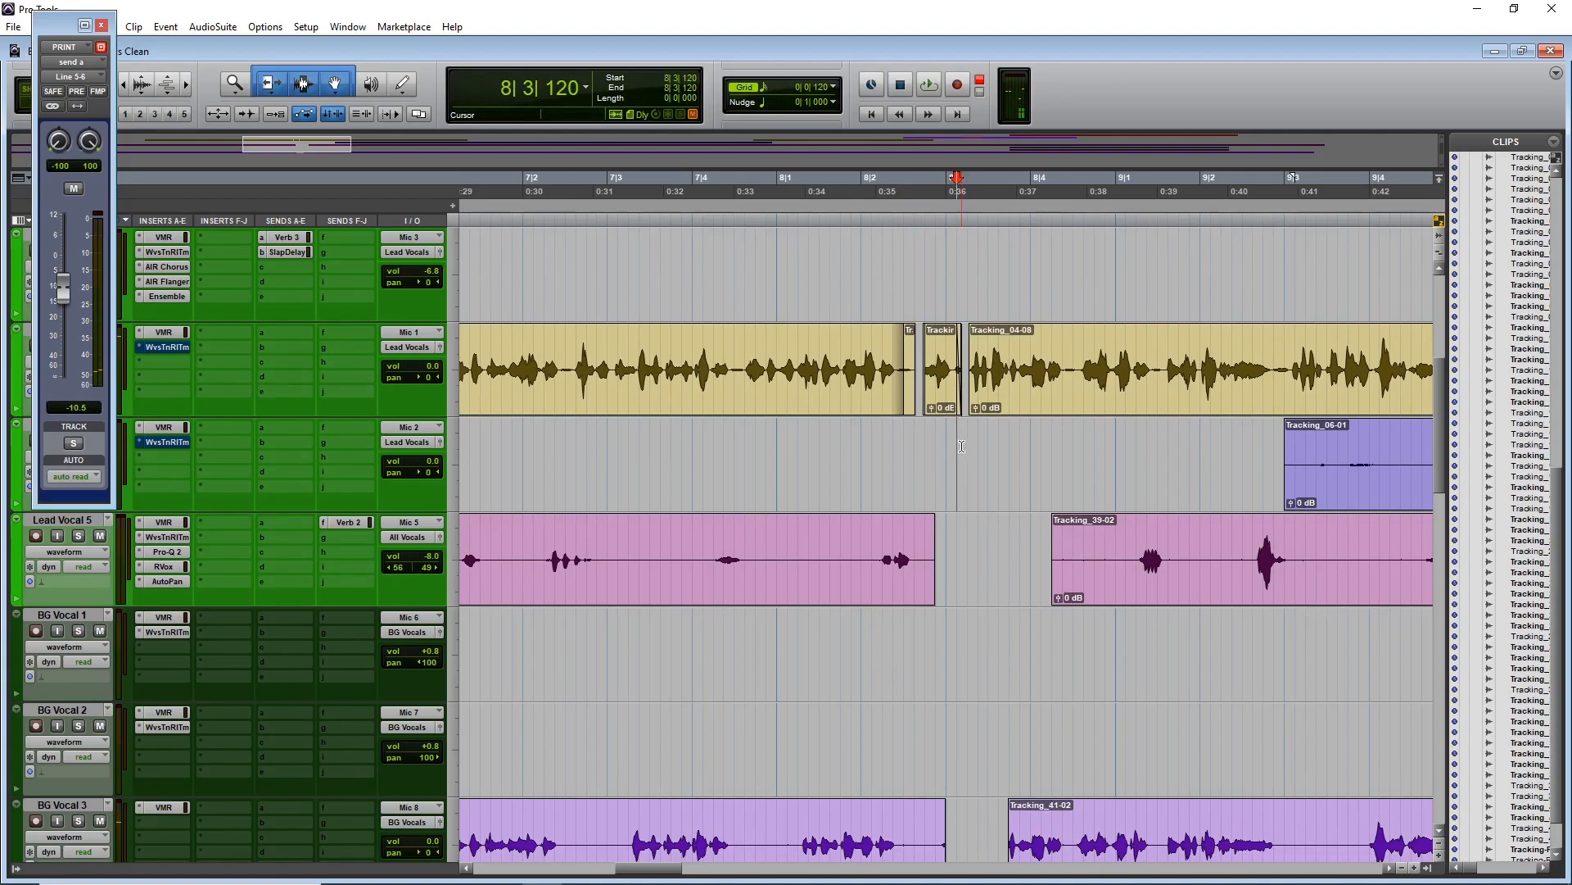
# - Reshape the fade-out on the reversed piece at 8|3|120 into a steep curve and play back from 8|2|120 and 8|1|000
pyautogui.press('t')
pyautogui.press('t')
pyautogui.press('t')
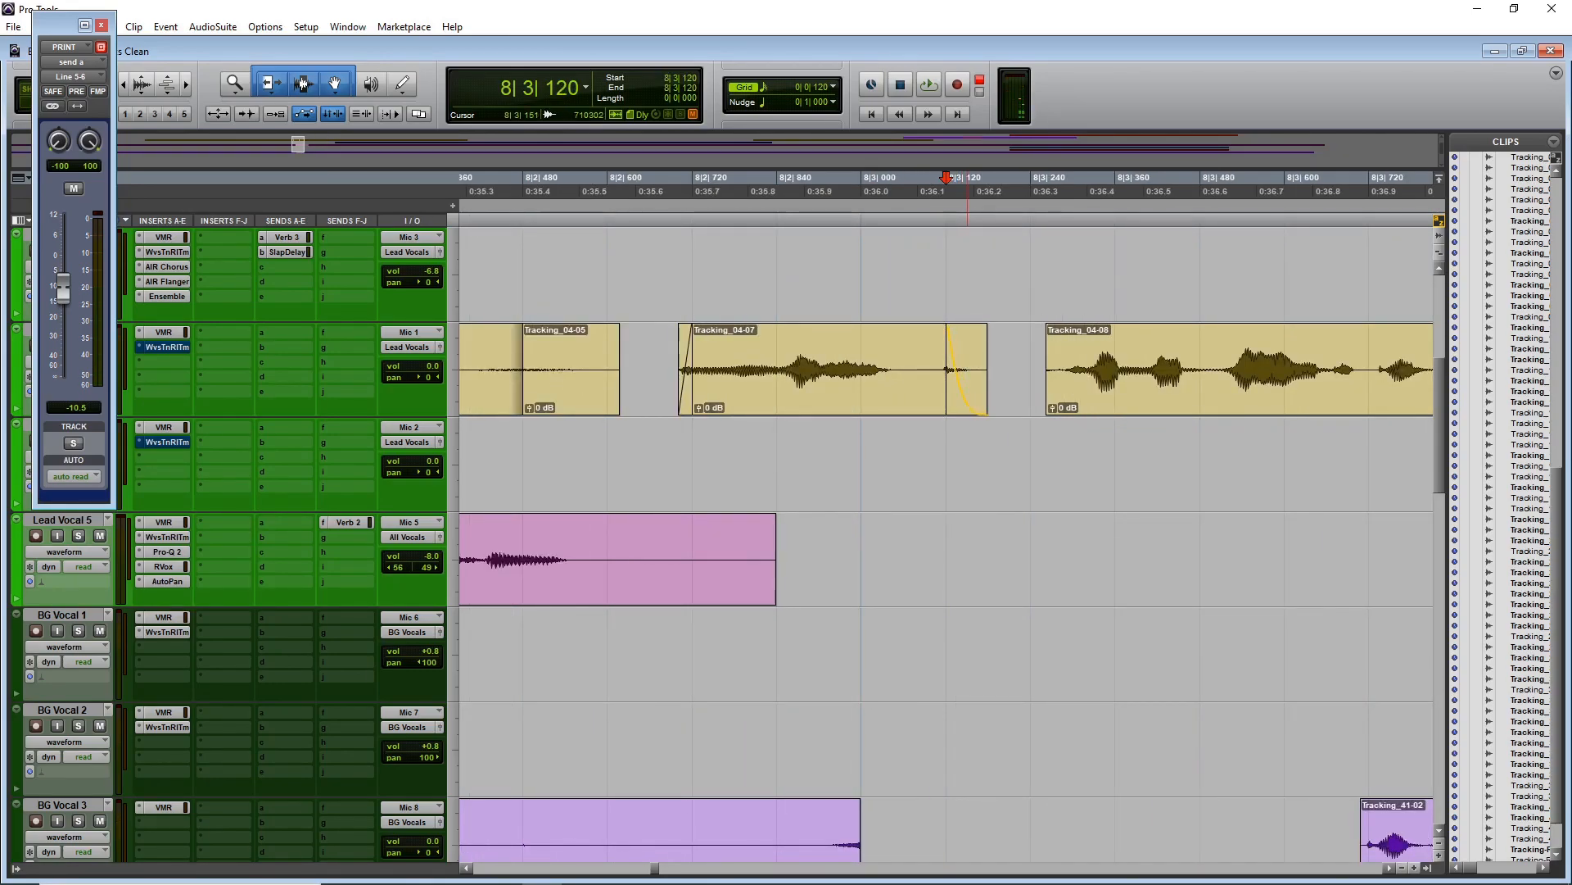
pyautogui.press('r')
pyautogui.press('r')
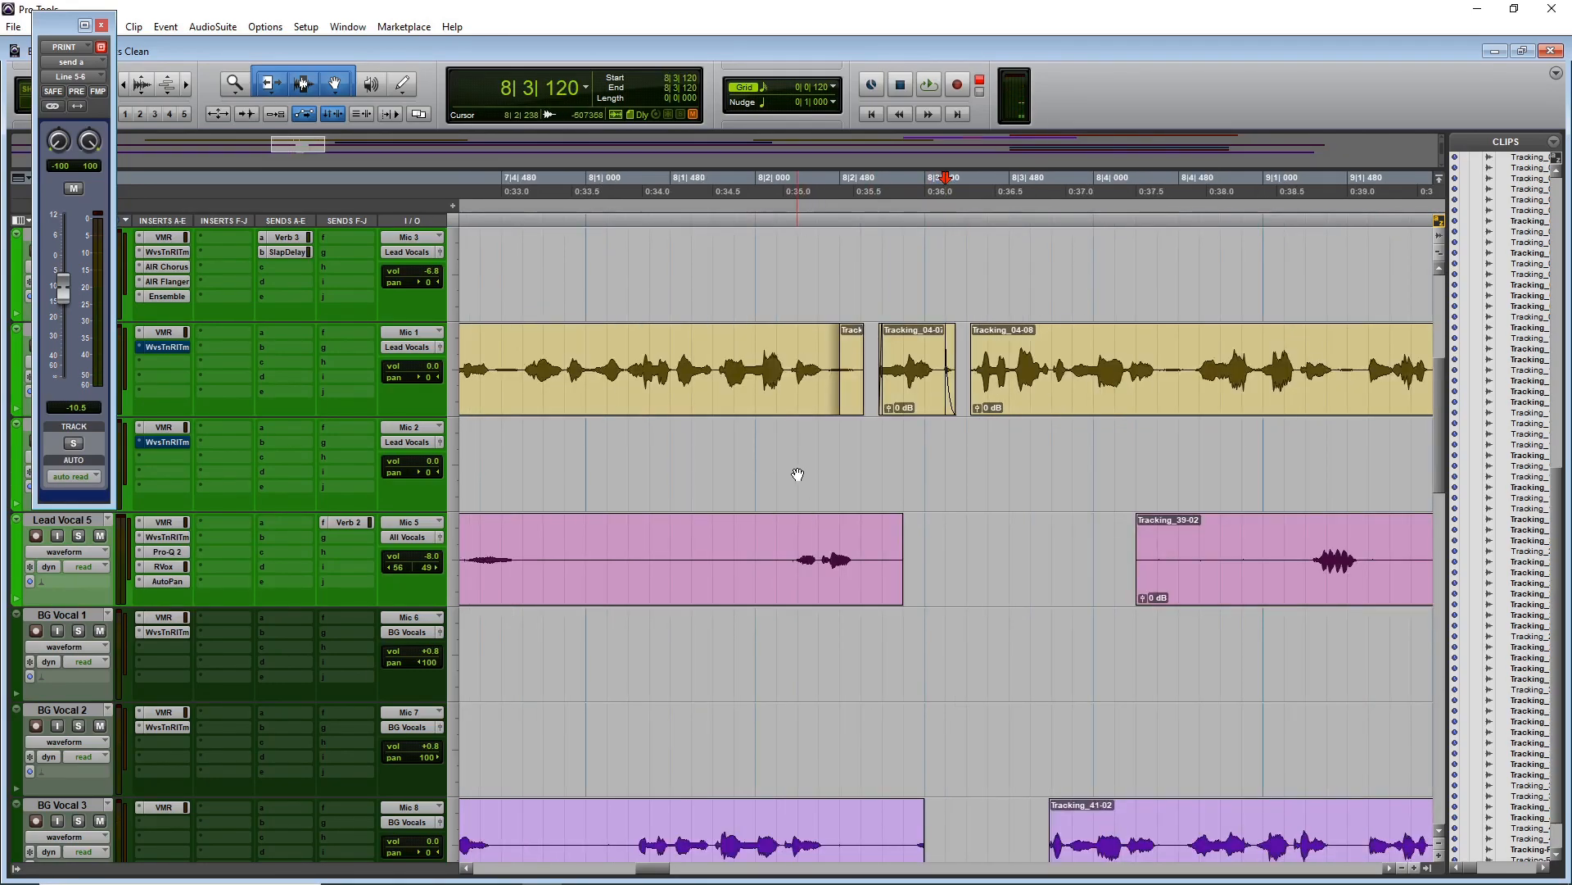
pyautogui.press('space')
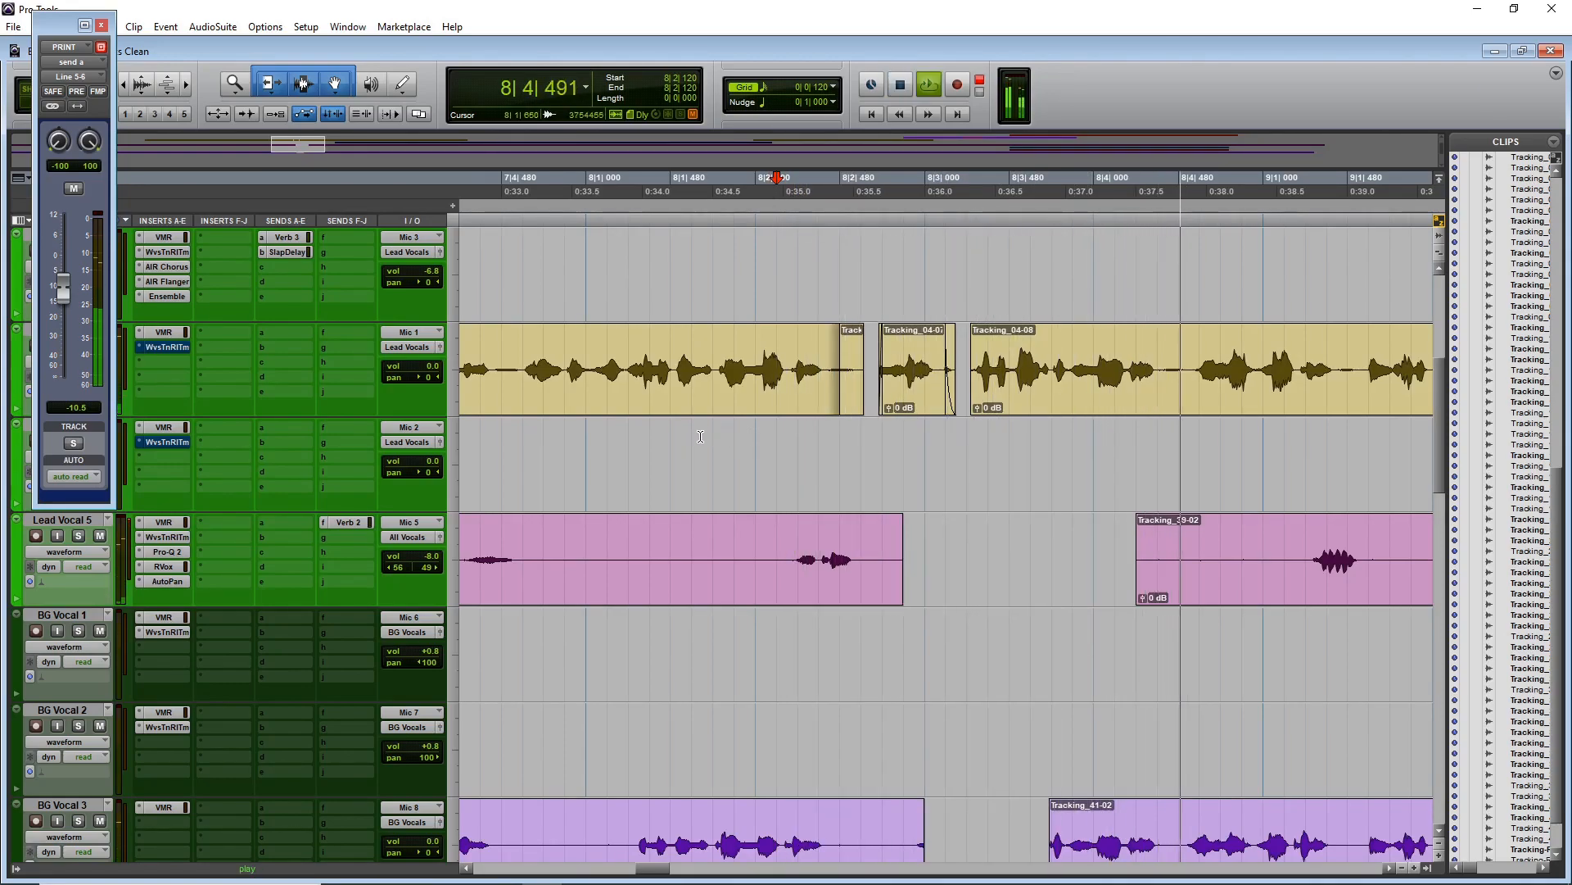
pyautogui.click(588, 446)
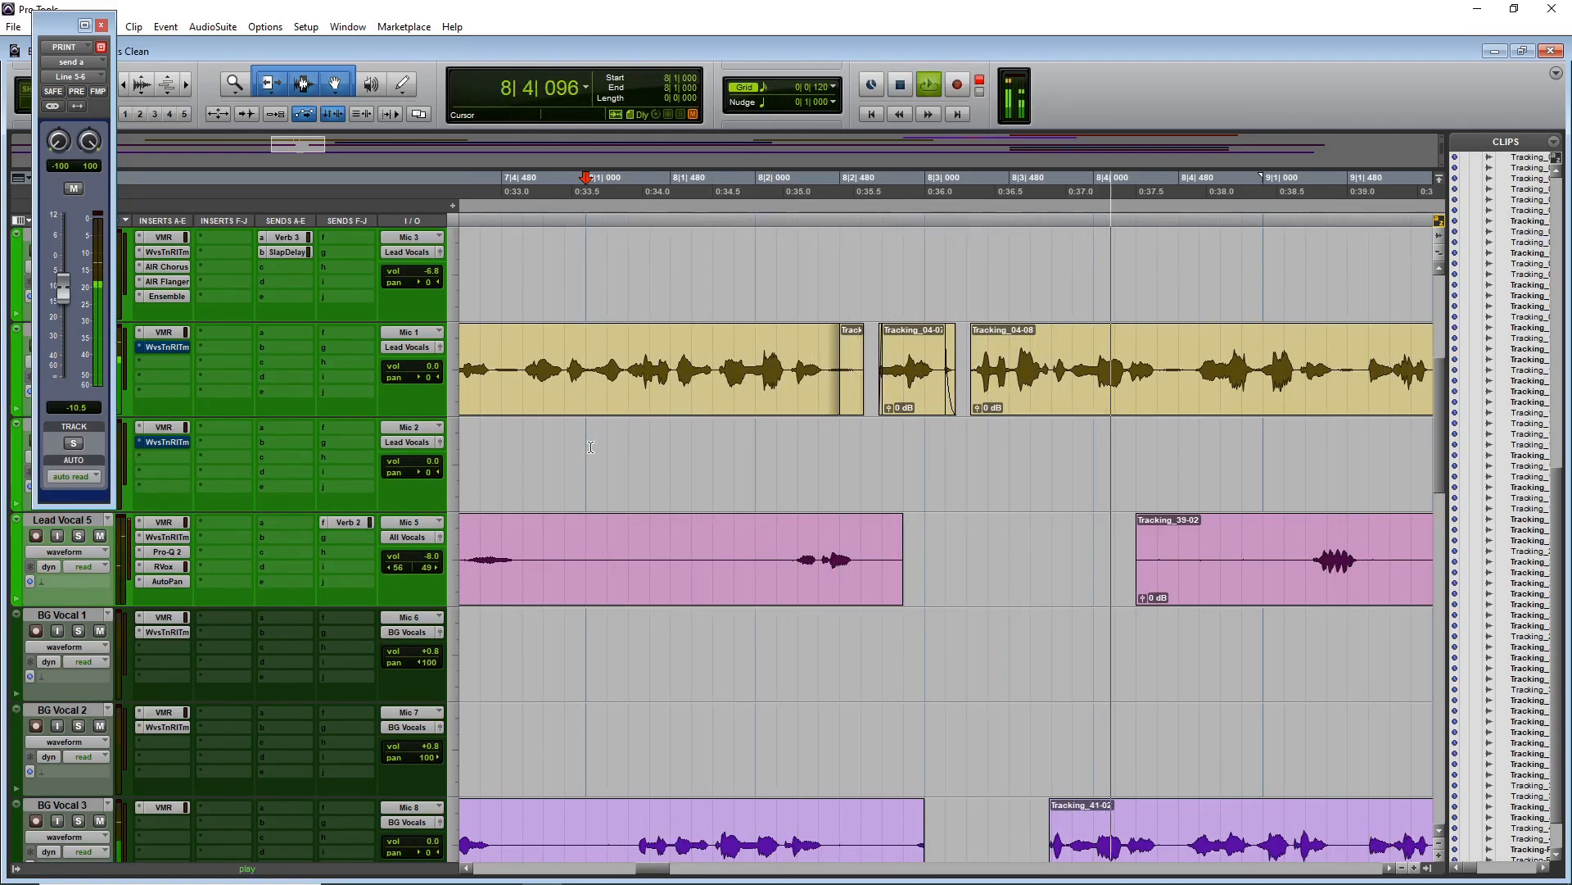
pyautogui.press('space')
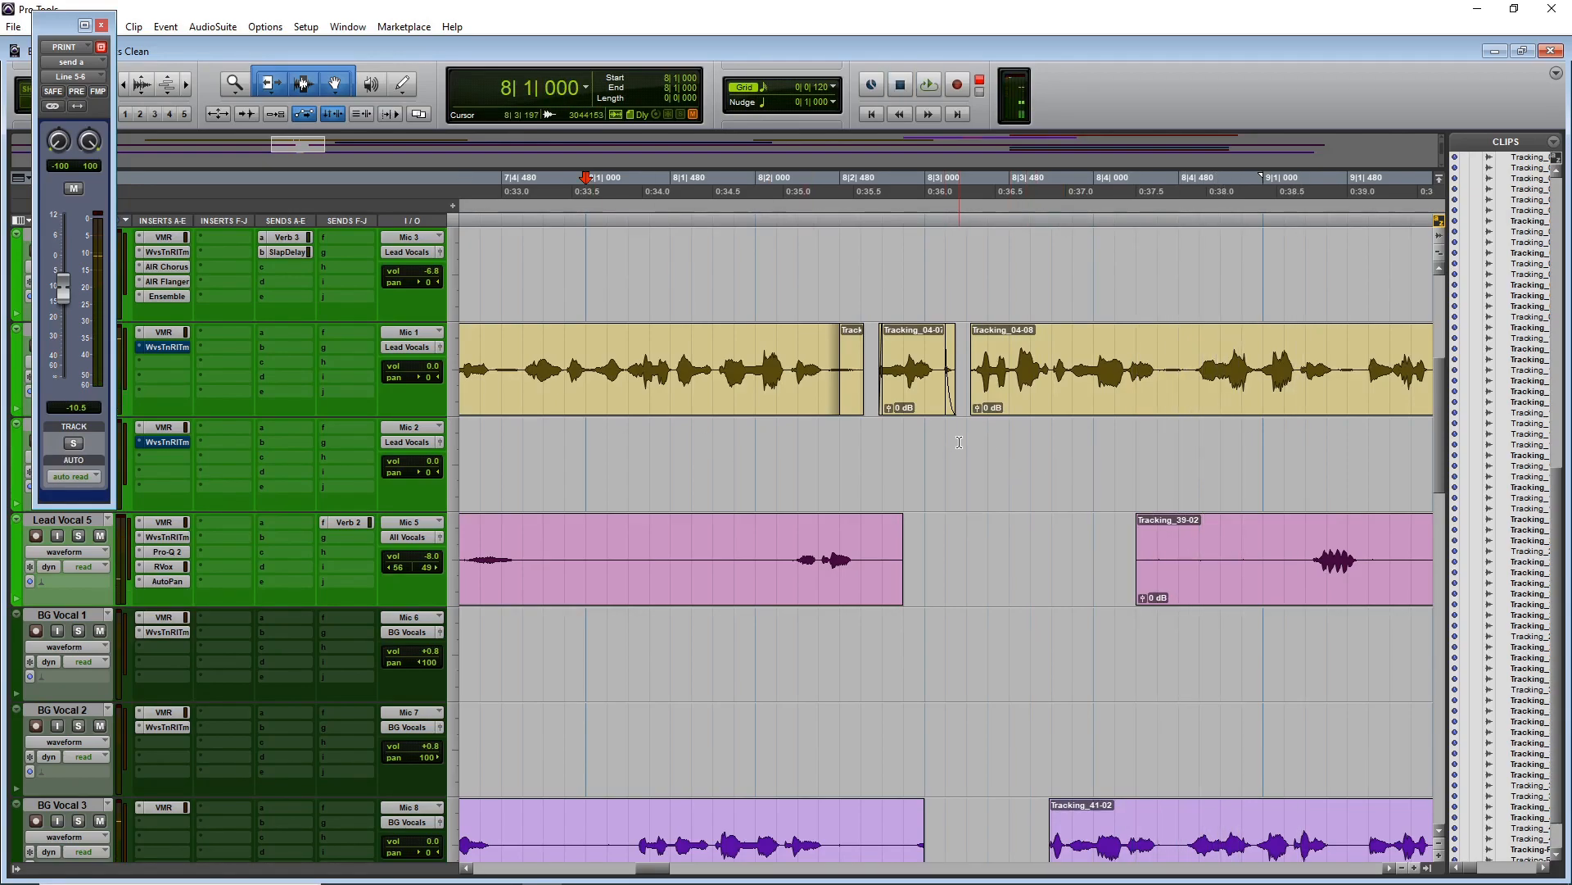
# - Trim the start of Tracking_04-08 to 8|3|275 and play back the transition from 8|2|240
pyautogui.hotkey('ctrl', ']')
pyautogui.hotkey('ctrl', ']')
pyautogui.hotkey('ctrl', ']')
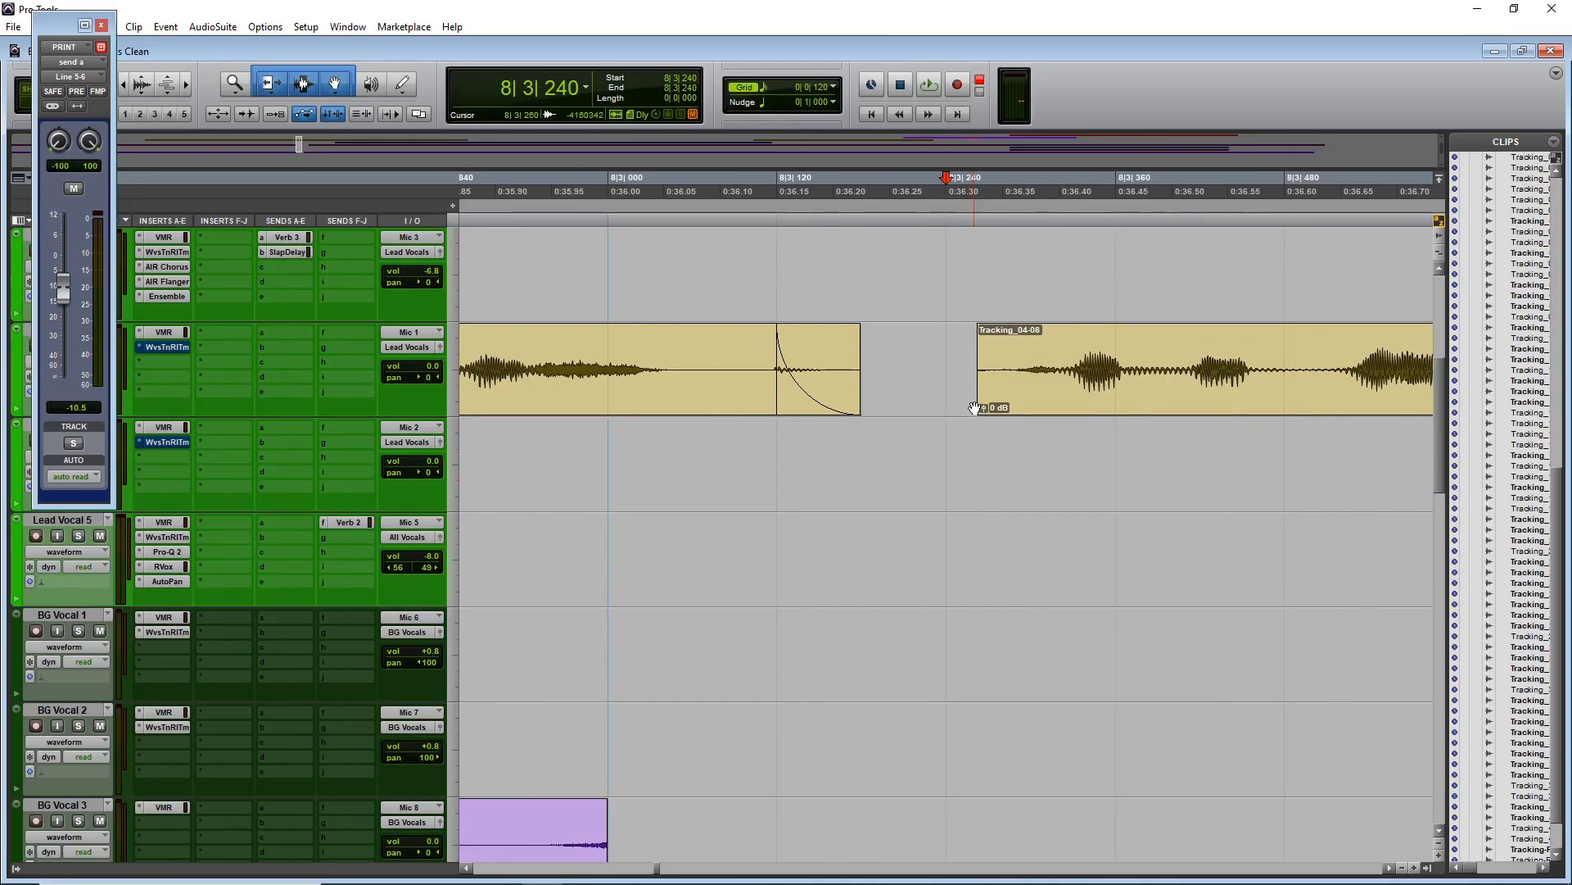
pyautogui.moveTo(980, 378); pyautogui.dragTo(1007, 379)
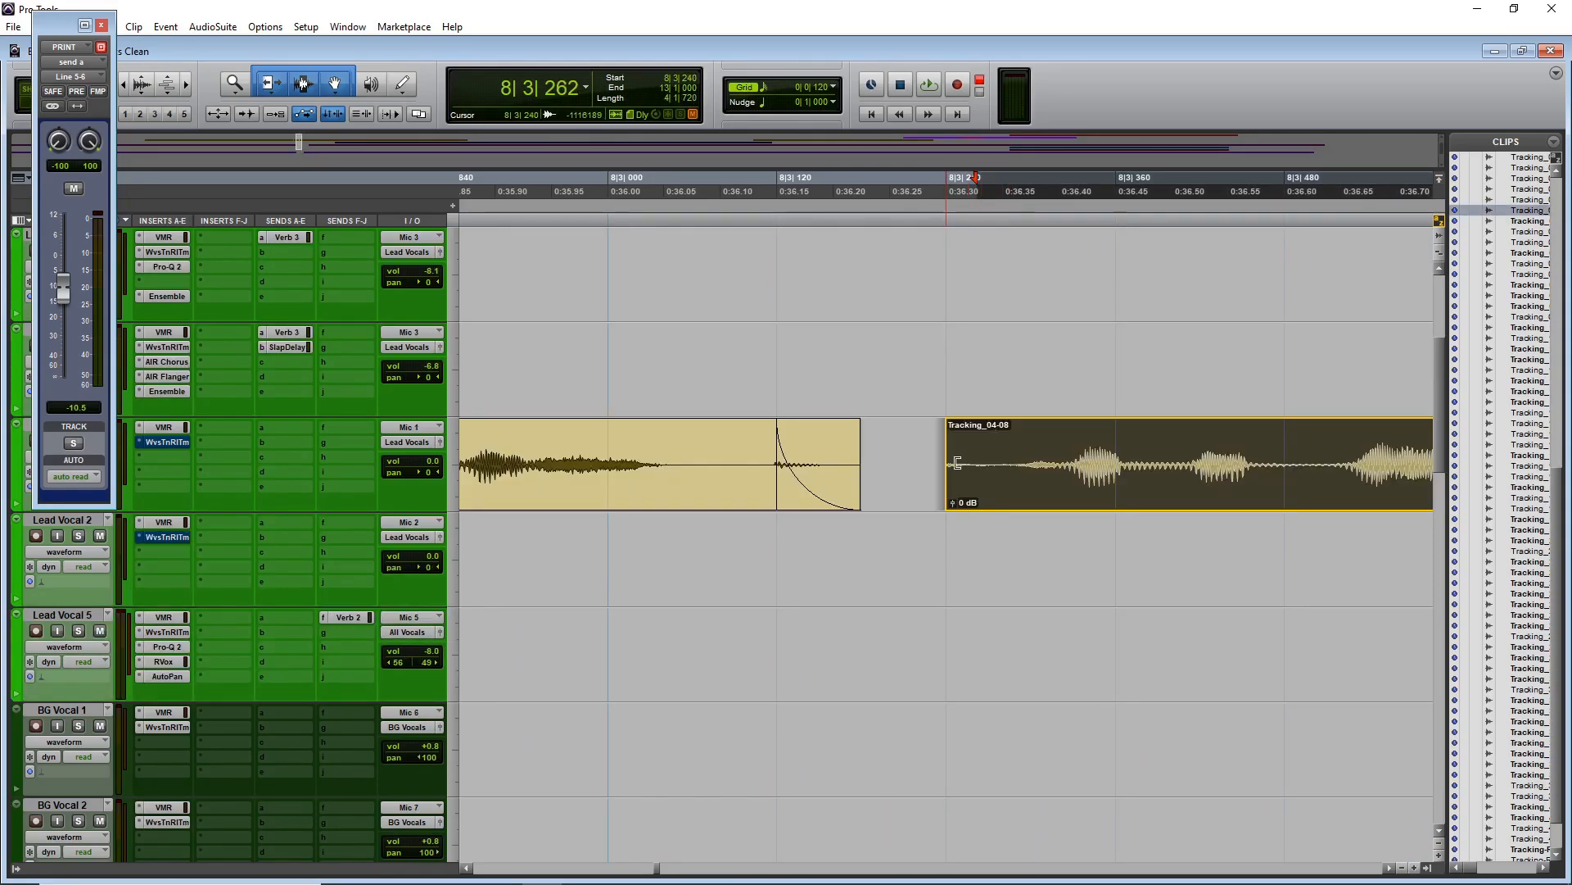
pyautogui.moveTo(957, 462); pyautogui.dragTo(998, 457)
pyautogui.hotkey('ctrl', 'z')
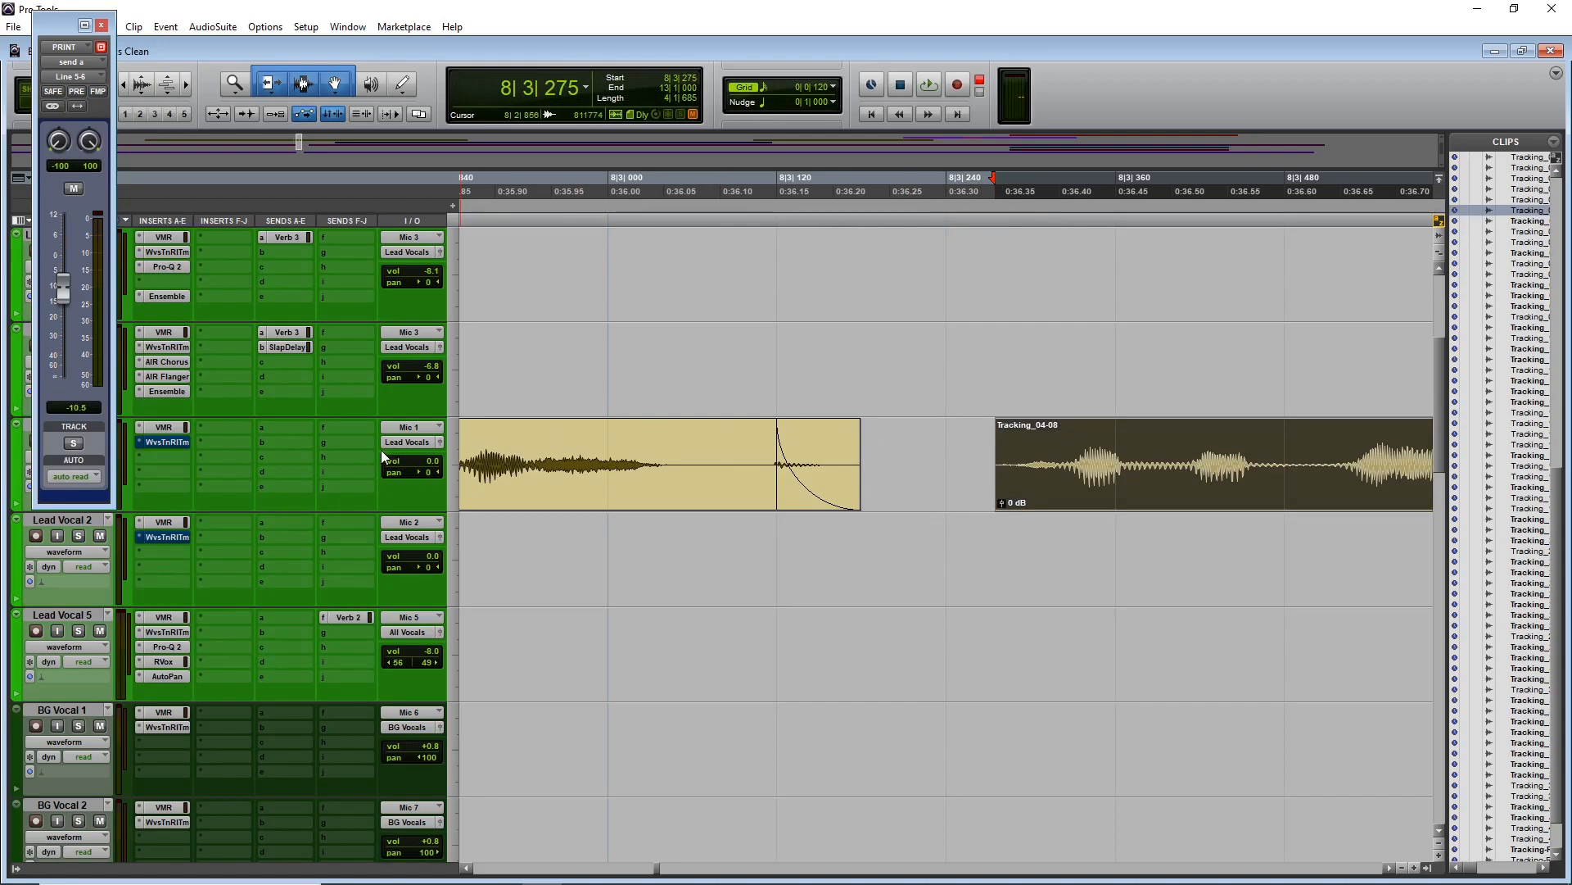
pyautogui.hotkey('ctrl', '[')
pyautogui.click(608, 442)
pyautogui.press('space')
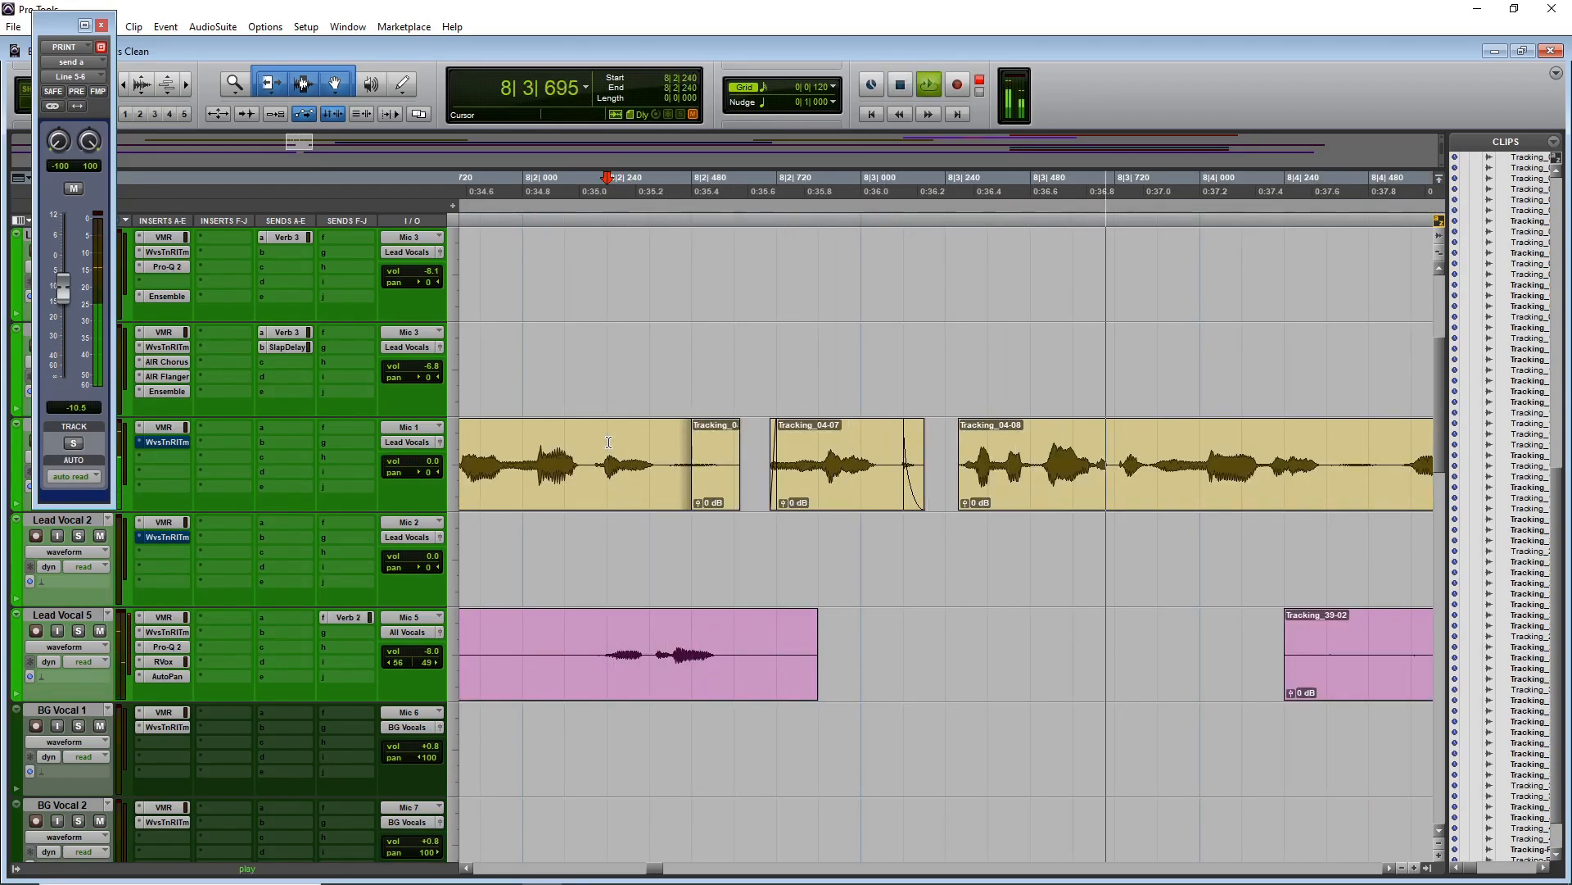
pyautogui.press('space')
# - Play back from 8|4|240, and audition the Lead Vocal phrase starting at 9|2|240
pyautogui.hotkey('ctrl', '[')
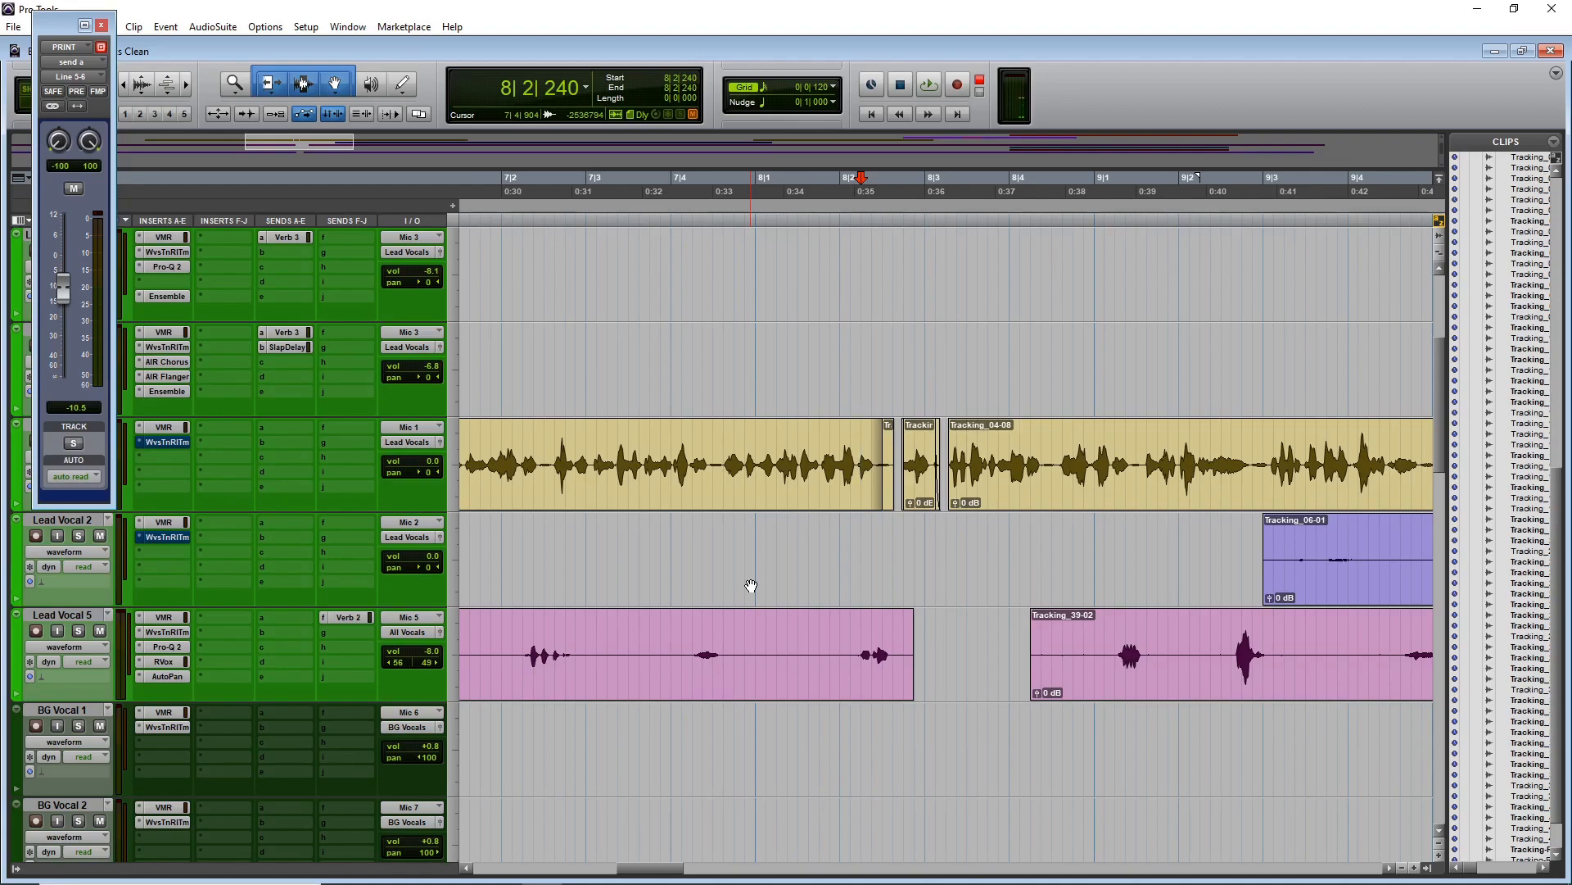
pyautogui.click(1029, 426)
pyautogui.press('space')
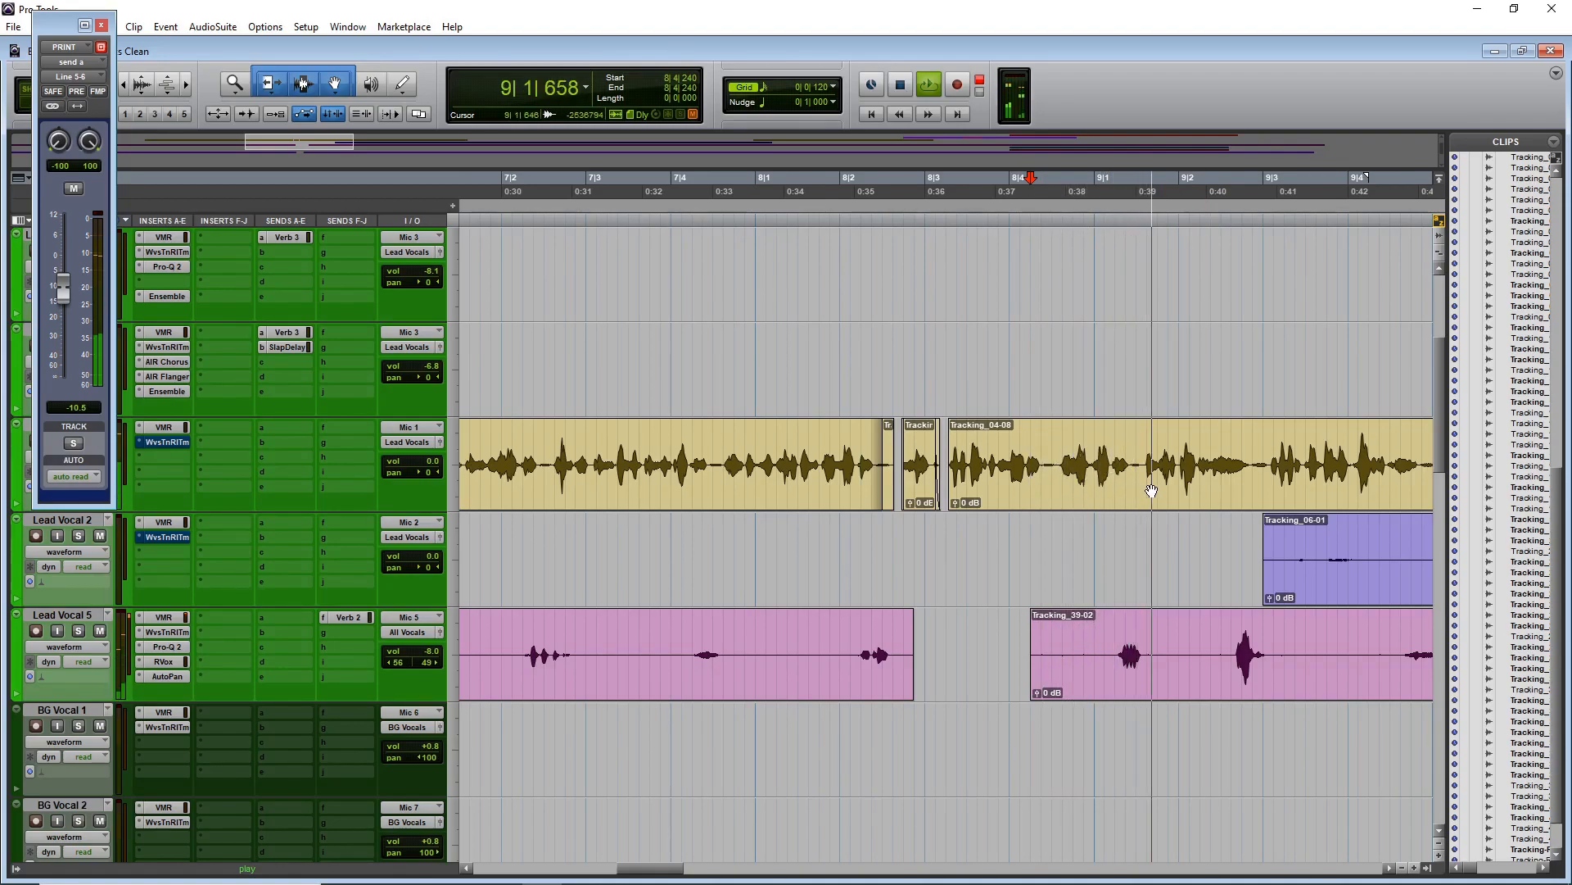
pyautogui.press('space')
pyautogui.click(1250, 455)
pyautogui.moveTo(1251, 456); pyautogui.dragTo(1204, 451)
pyautogui.press('space')
pyautogui.press('space')
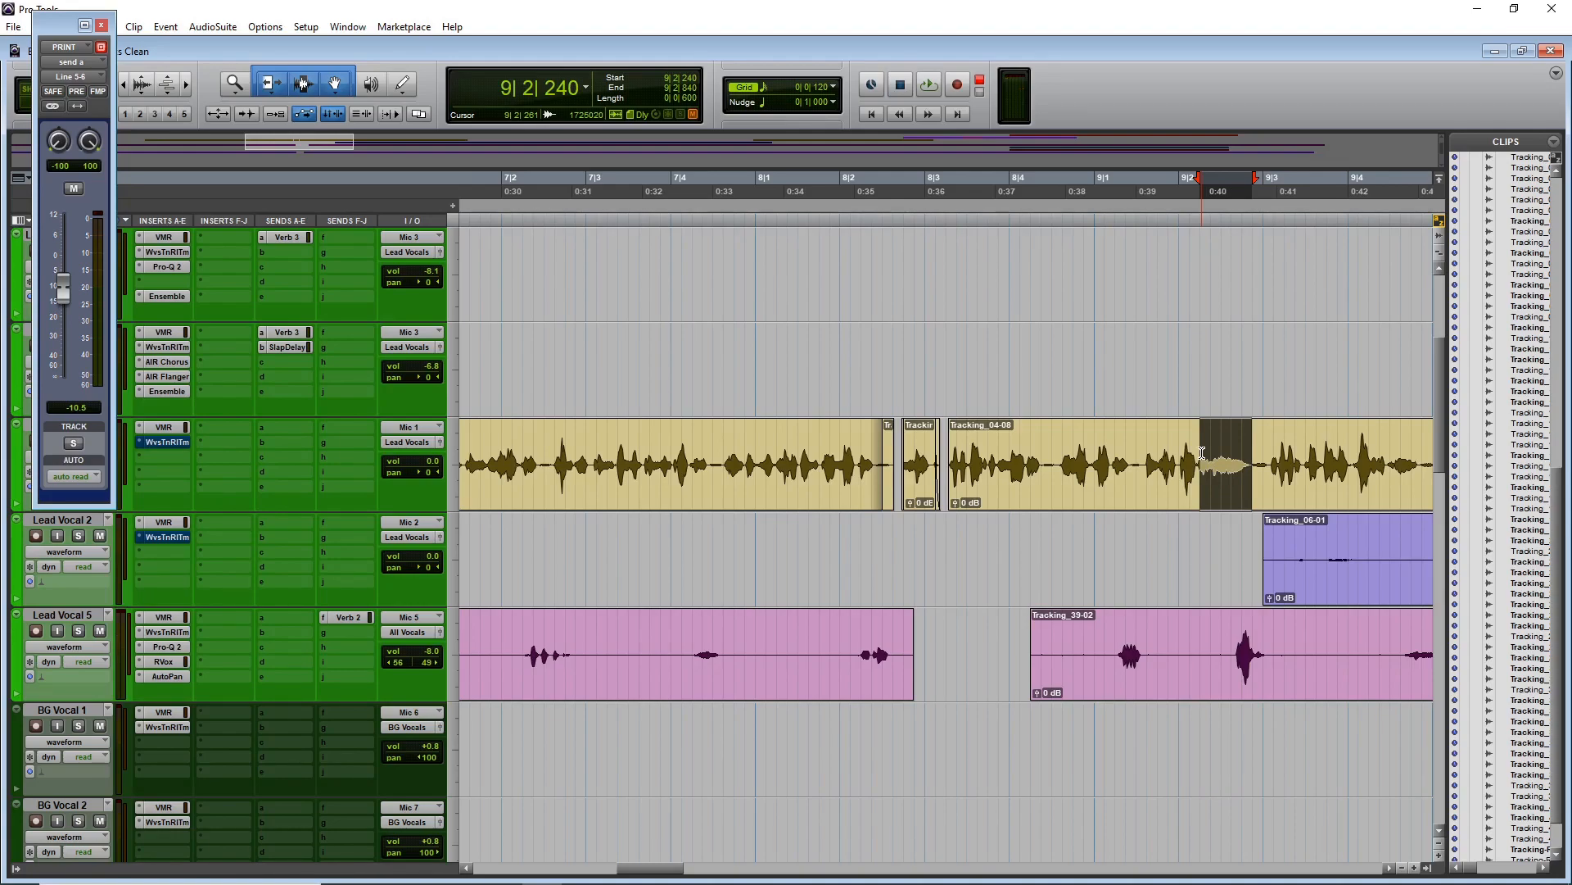
# - Play back from 9|1|480 and delete the Lead Vocal audio from 9|2|360 to 9|3|000
pyautogui.click(1201, 453)
pyautogui.hotkey('ctrl', ']')
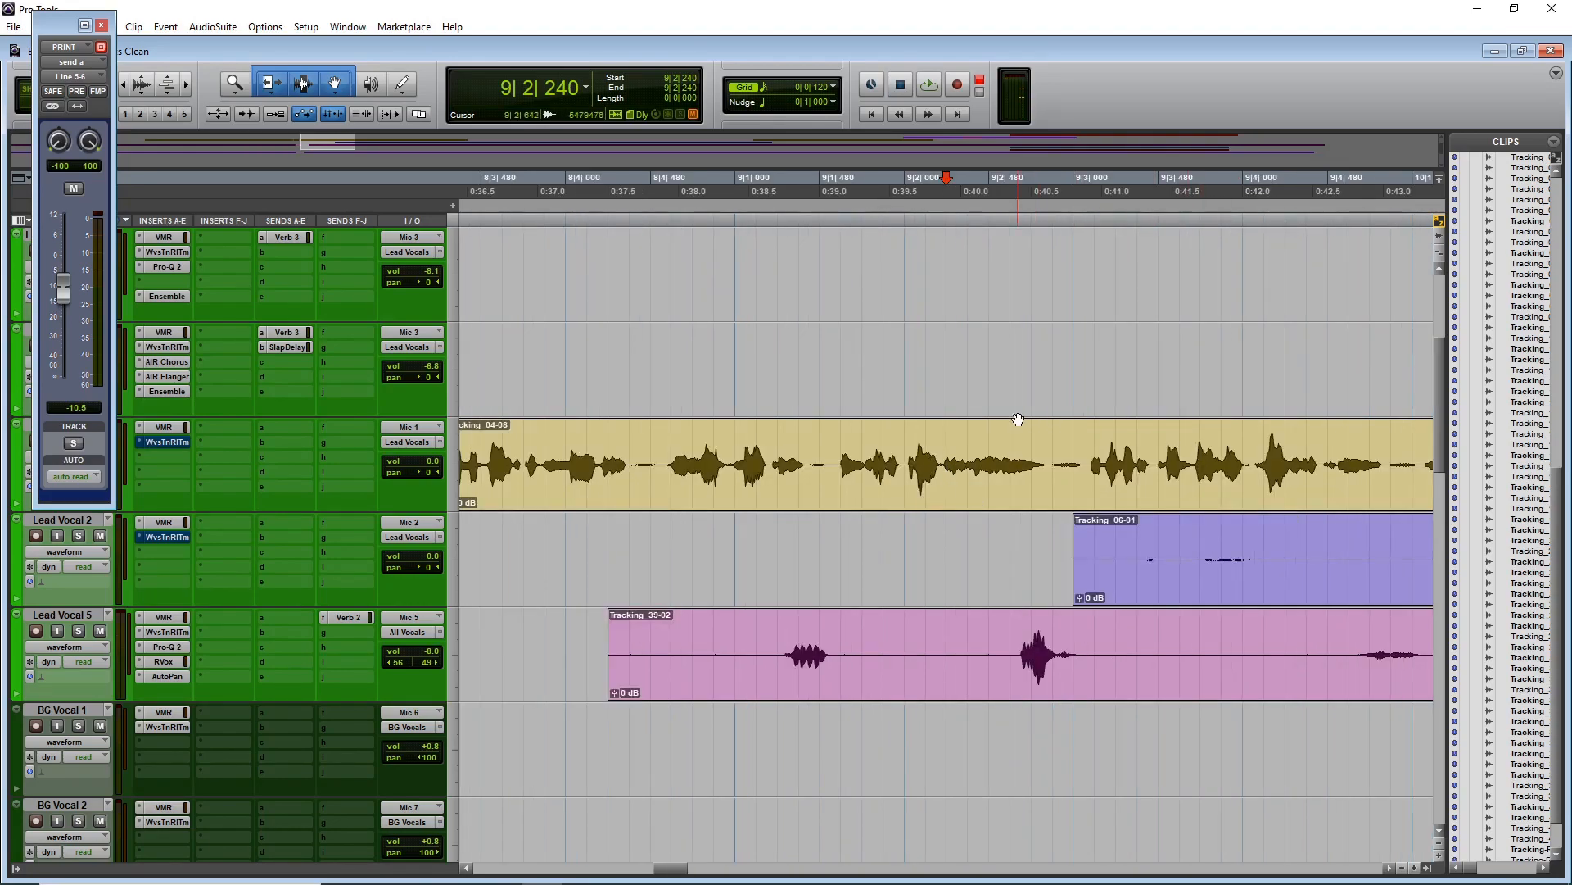
pyautogui.click(820, 452)
pyautogui.press('space')
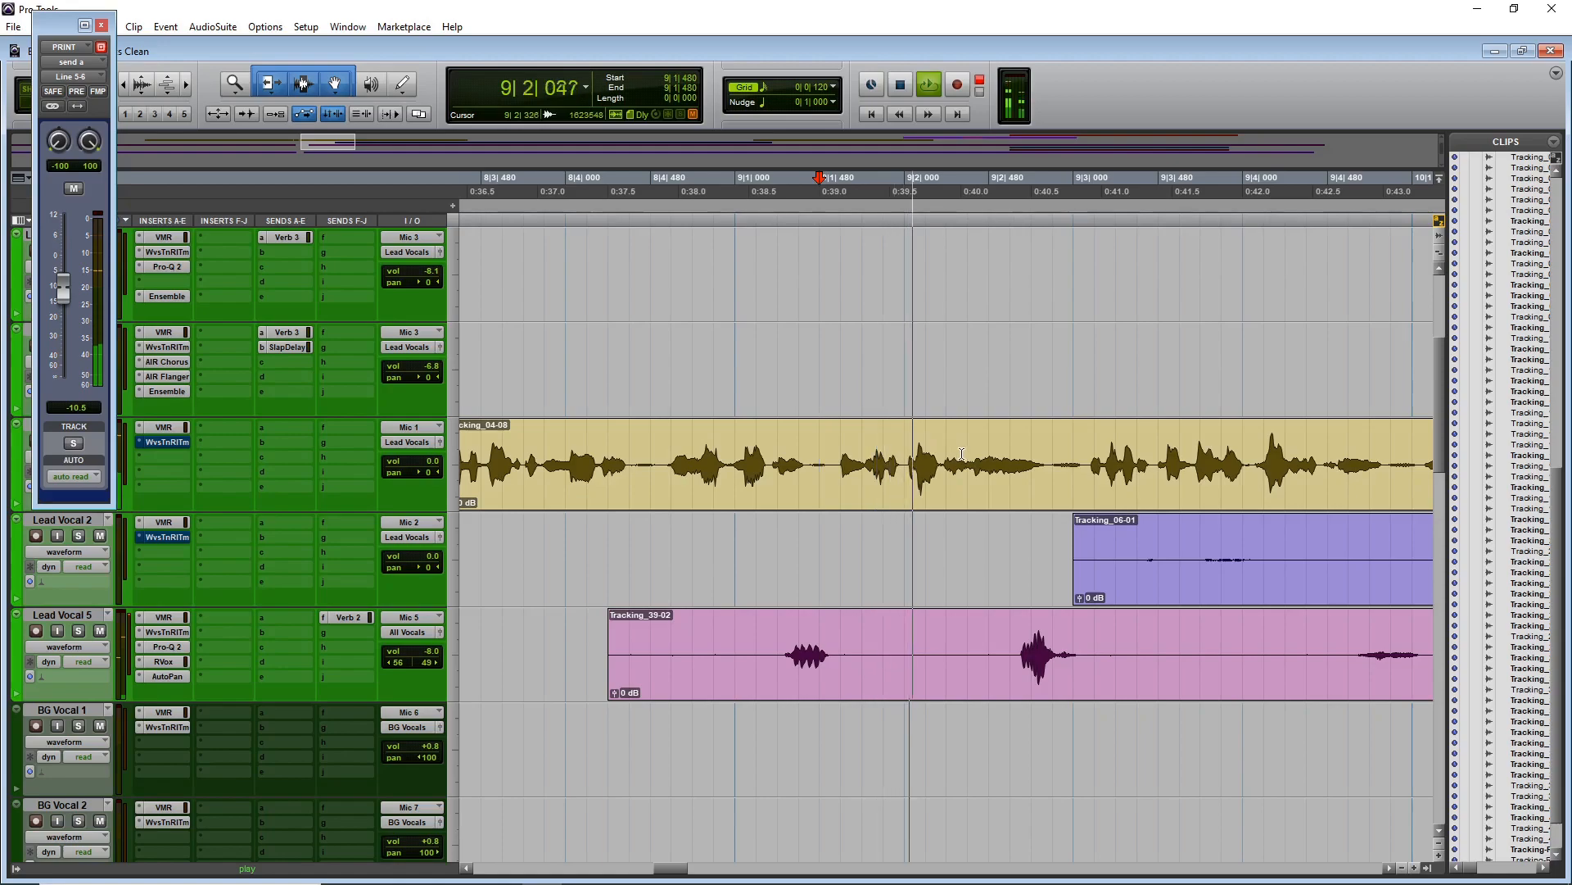
pyautogui.press('space')
pyautogui.moveTo(906, 453); pyautogui.dragTo(1070, 472)
pyautogui.press('space')
pyautogui.press('space')
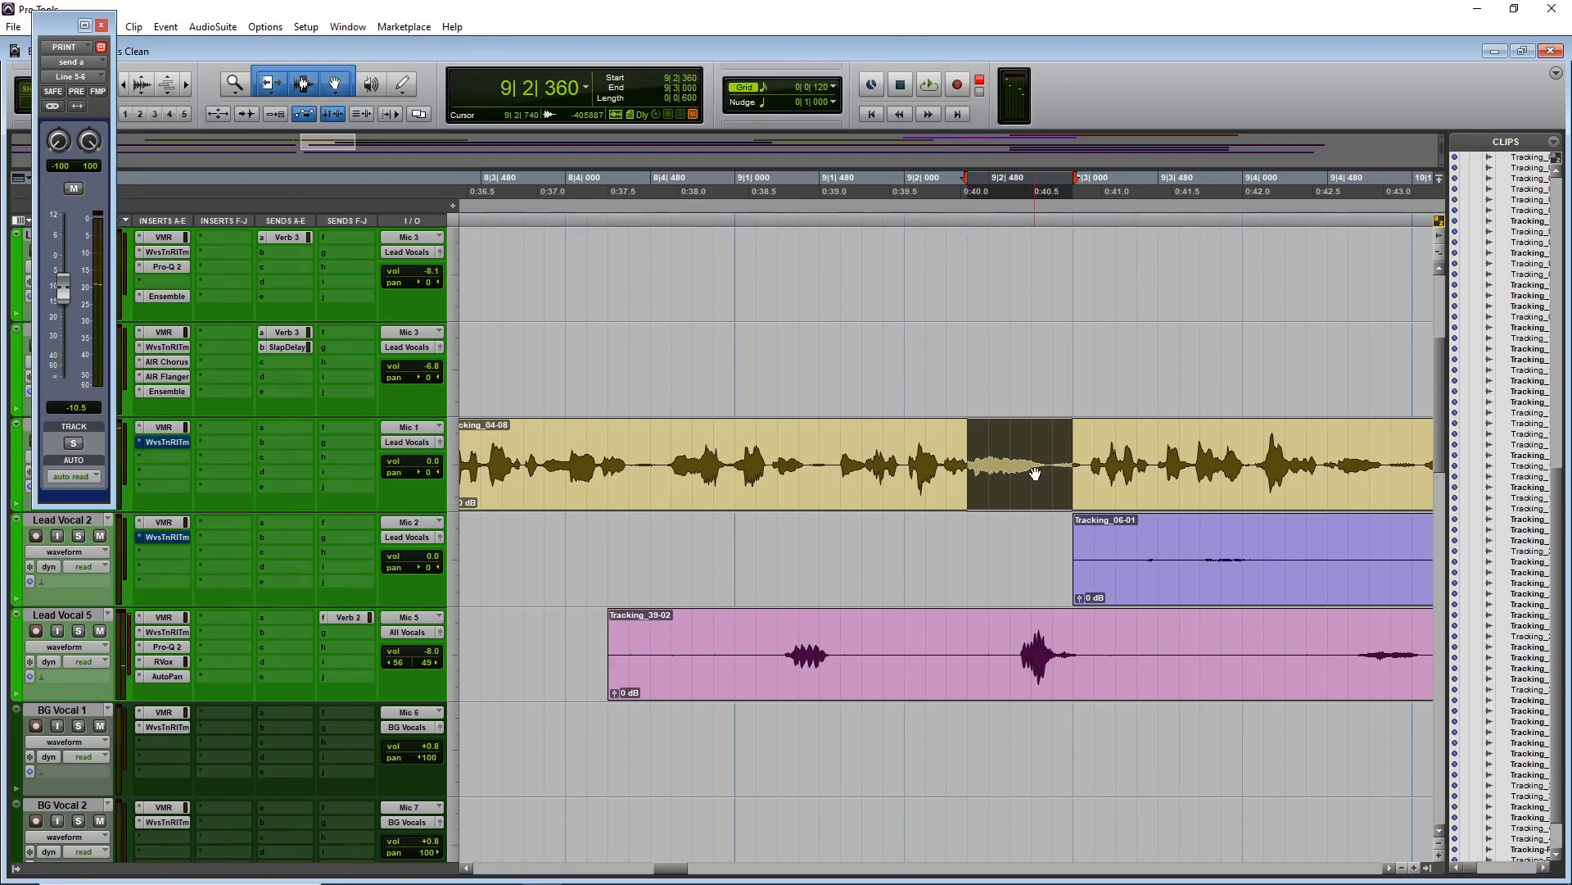
pyautogui.press('Delete')
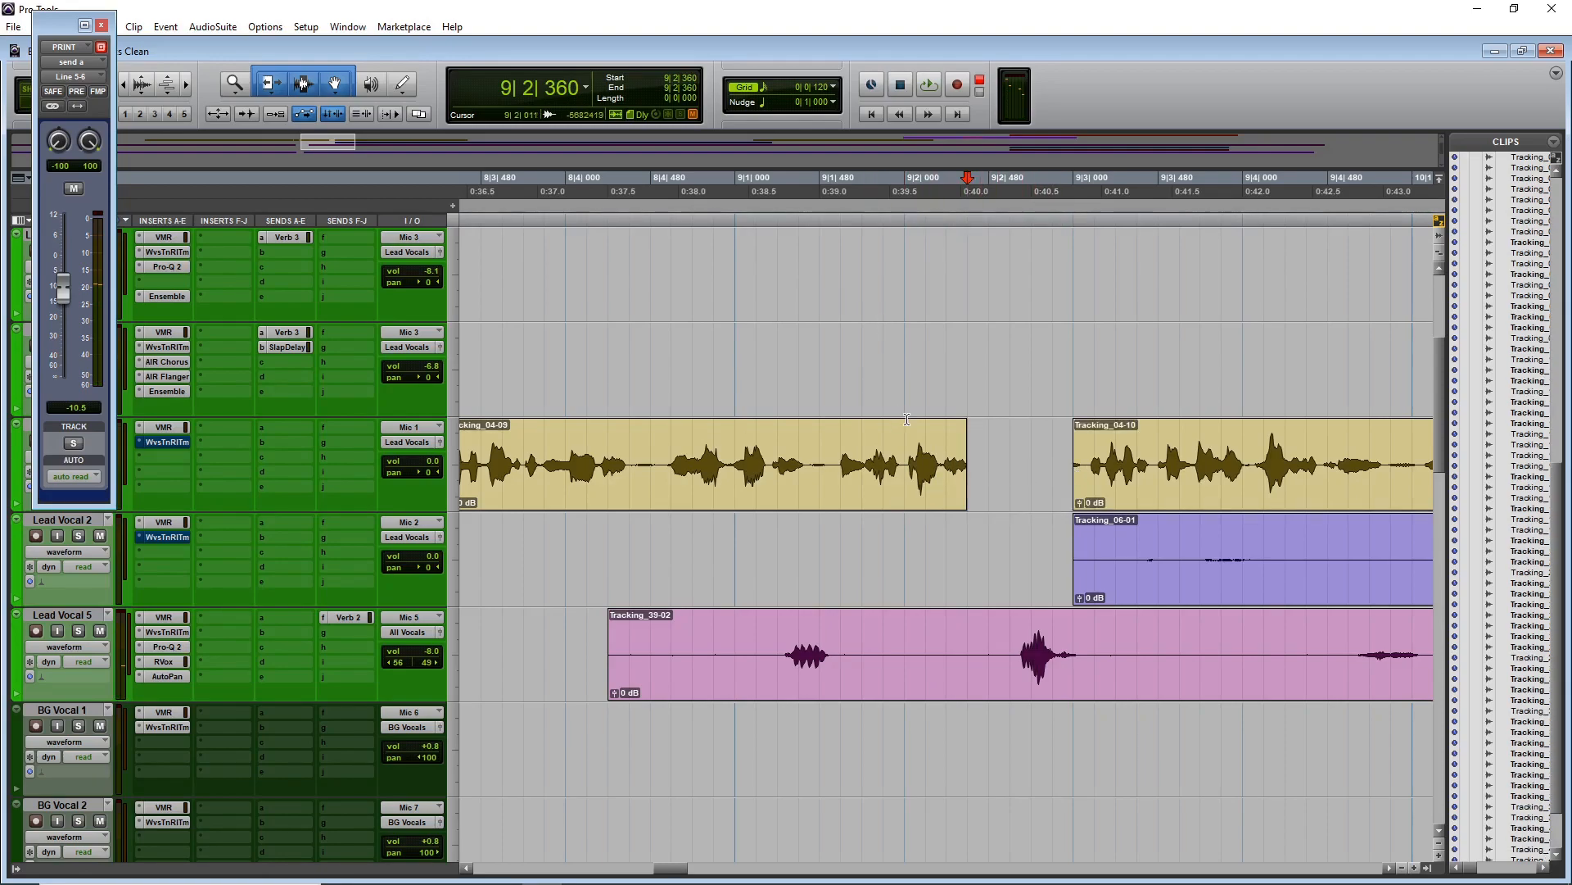
# - Split the Lead Vocal clip at 9|2|000 and duplicate the short piece after the split directly behind it at 9|2|360
pyautogui.hotkey('ctrl', 'e')
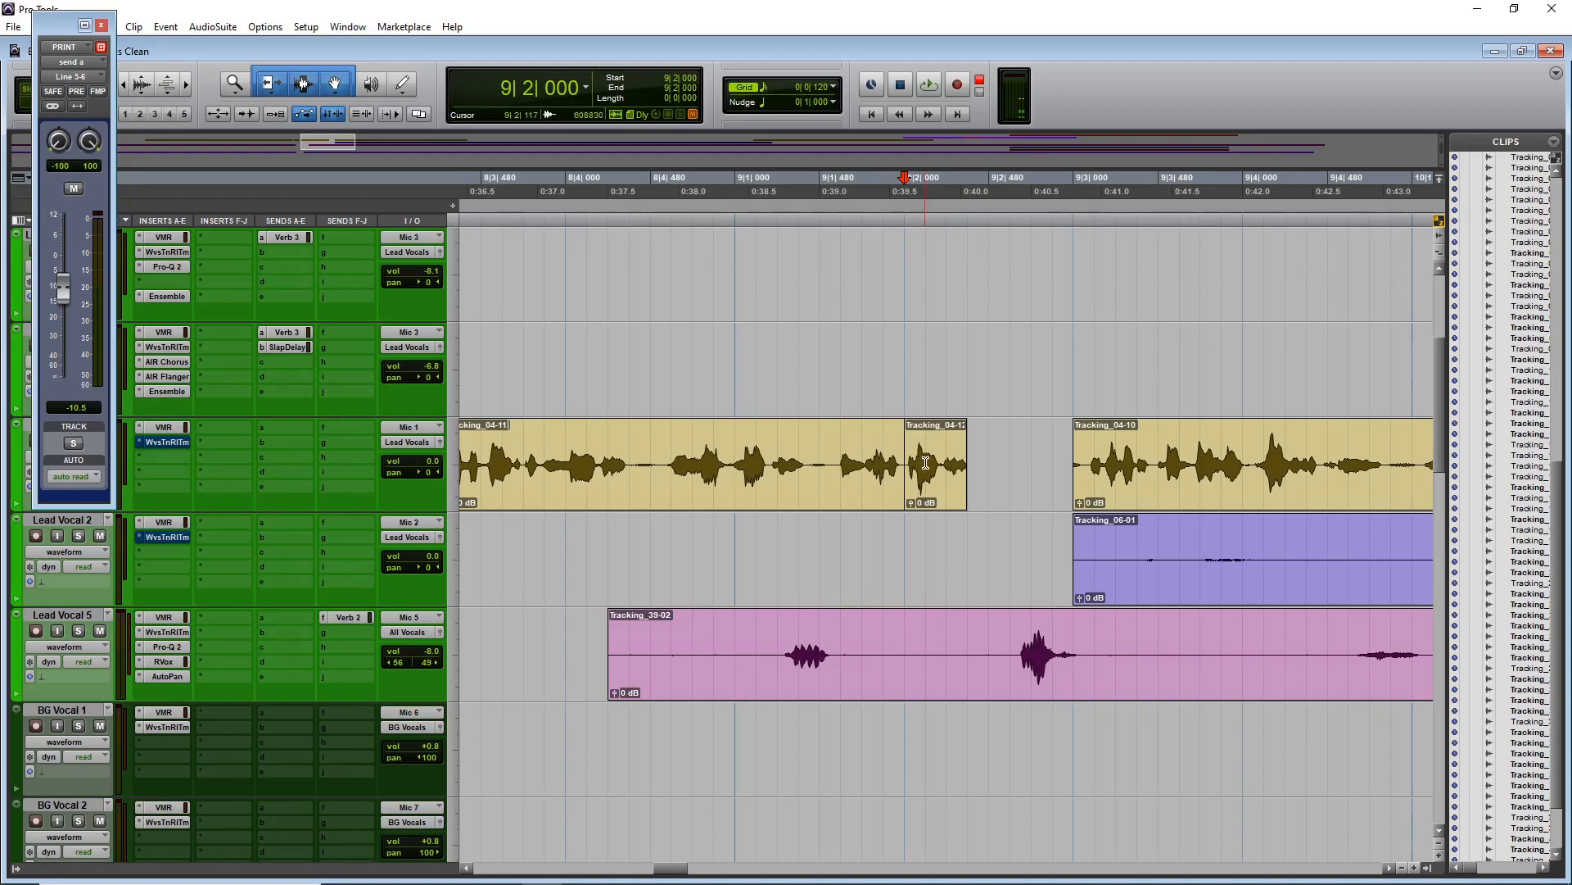
pyautogui.click(931, 484)
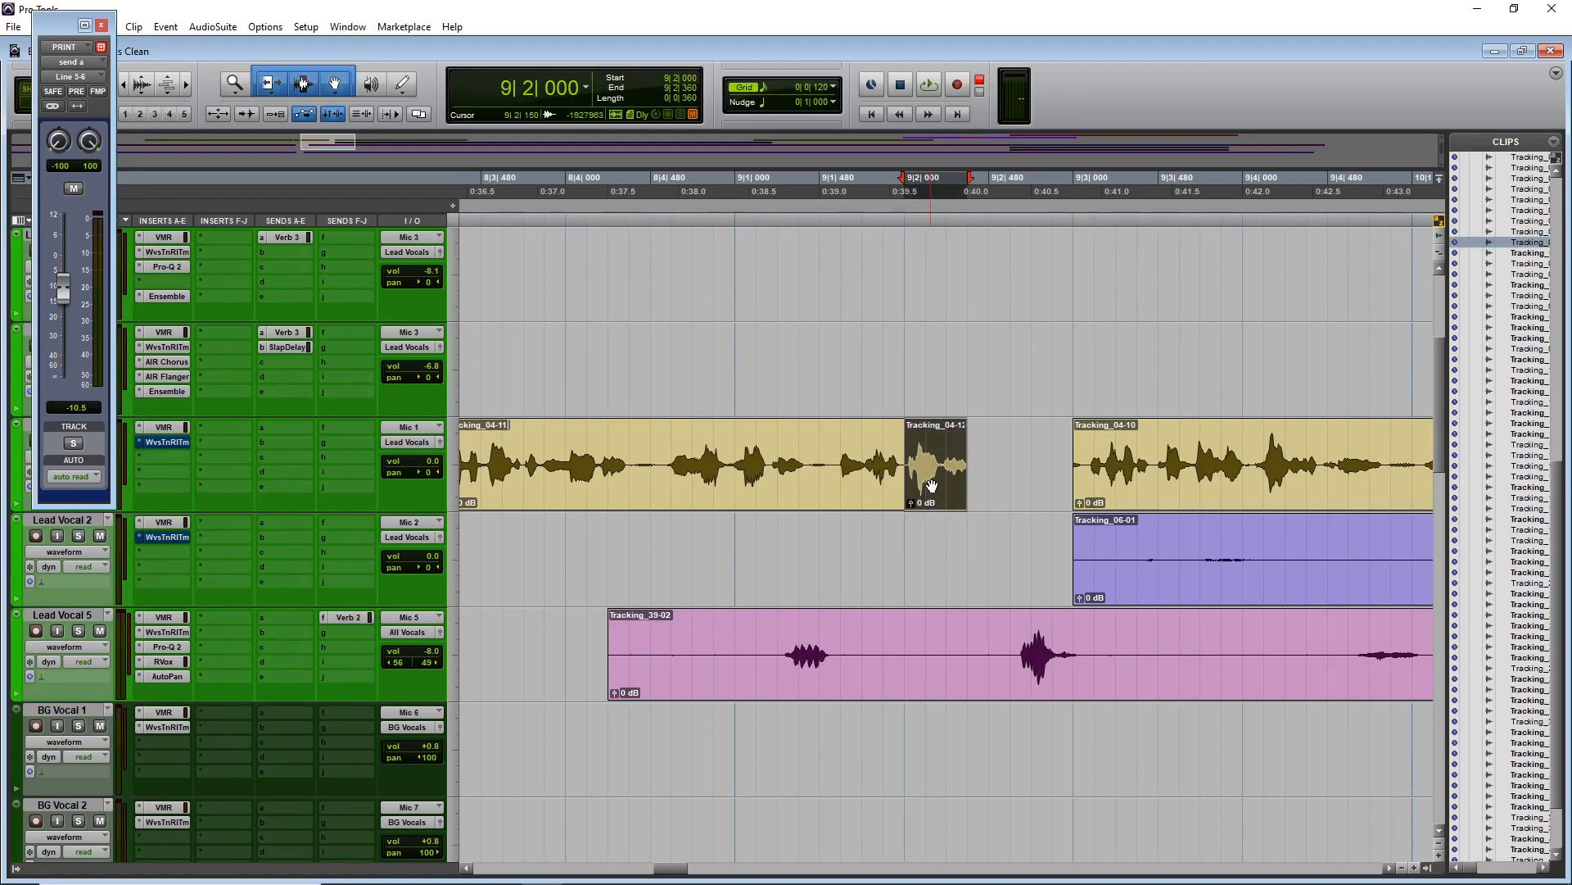
pyautogui.hotkey('ctrl', 'd')
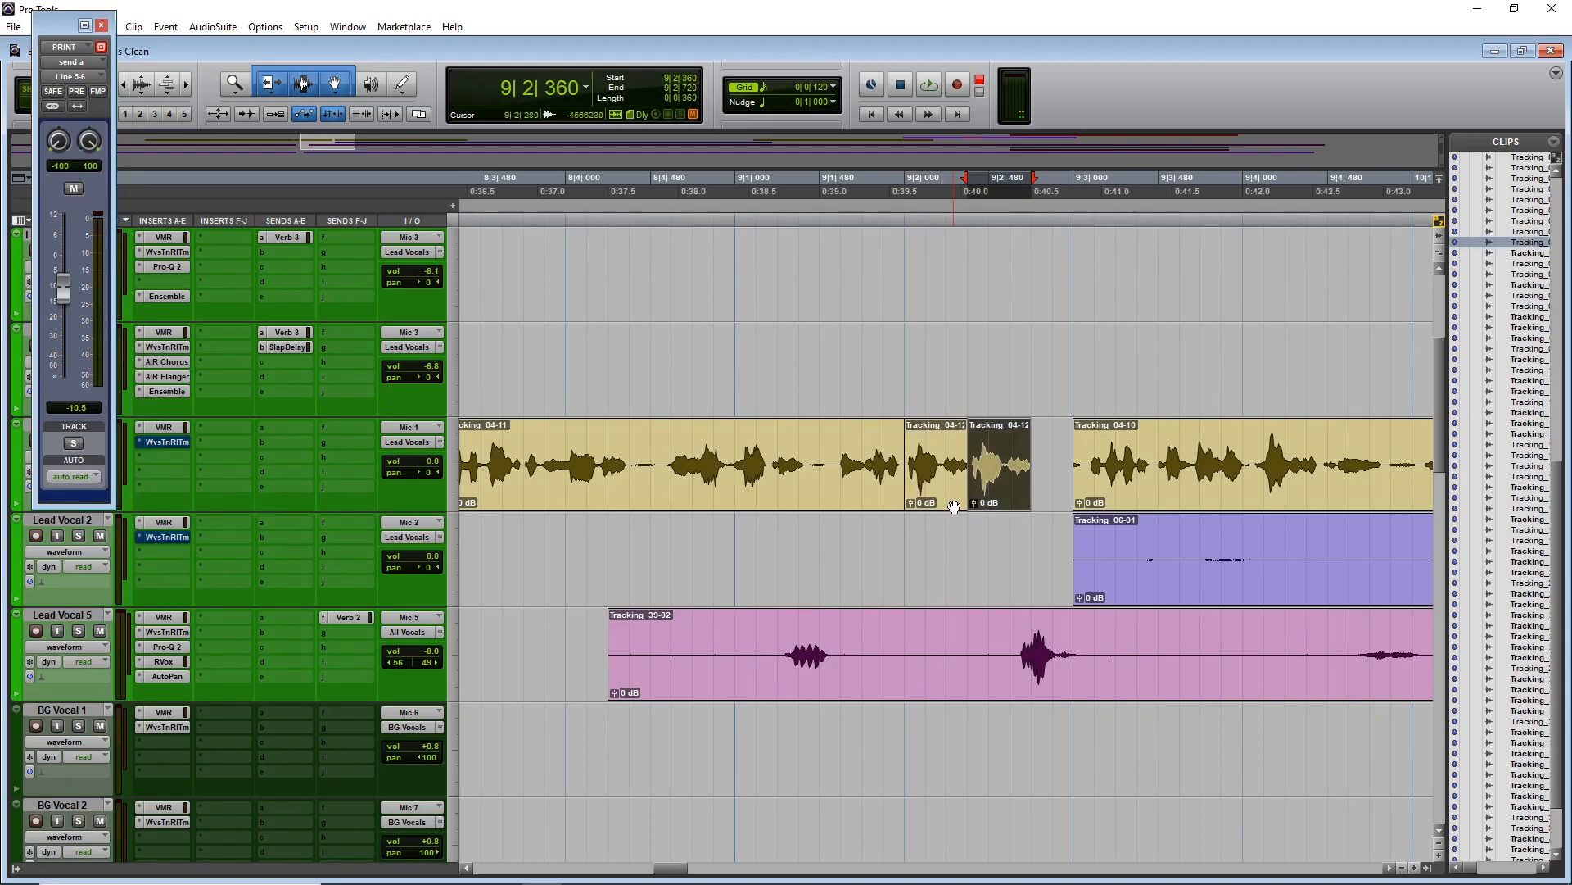
# - Lower the clip gain of the duplicated Lead Vocal piece at 9|2|360 to -21.1 dB and play back from 8|4|600
pyautogui.moveTo(973, 503); pyautogui.dragTo(971, 523)
pyautogui.click(675, 434)
pyautogui.press('space')
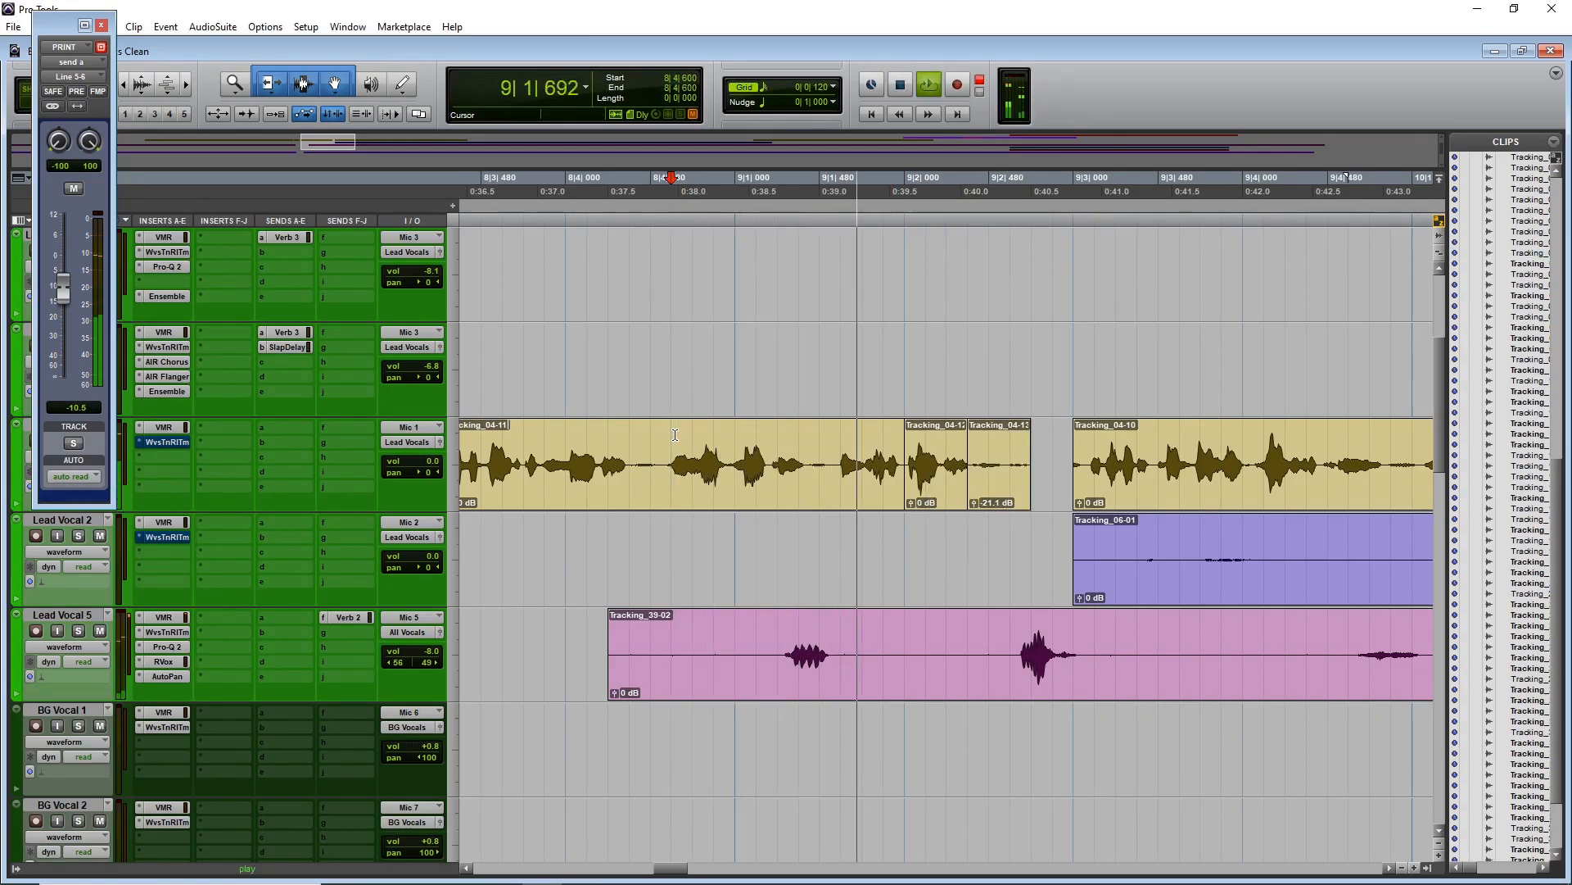
pyautogui.press('space')
# - Delete the Lead Vocal 5 audio from 9|2|480 to 9|3|360 and move the duplicated Lead Vocal piece to start at 9|2|480
pyautogui.moveTo(989, 653); pyautogui.dragTo(1138, 653)
pyautogui.press('Delete')
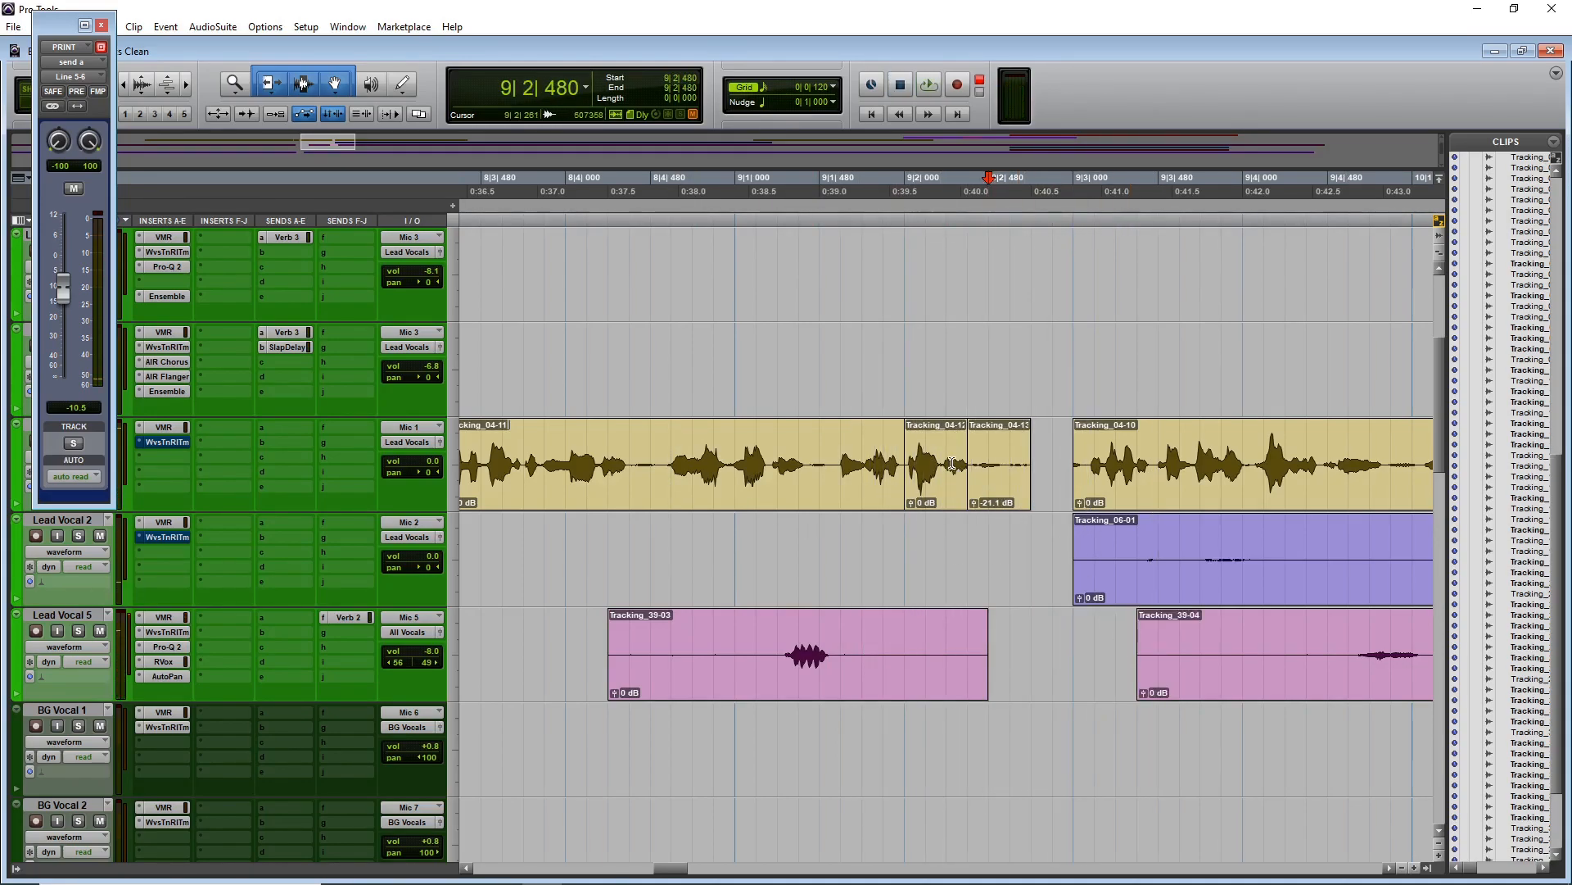
pyautogui.moveTo(1006, 493); pyautogui.dragTo(1027, 491)
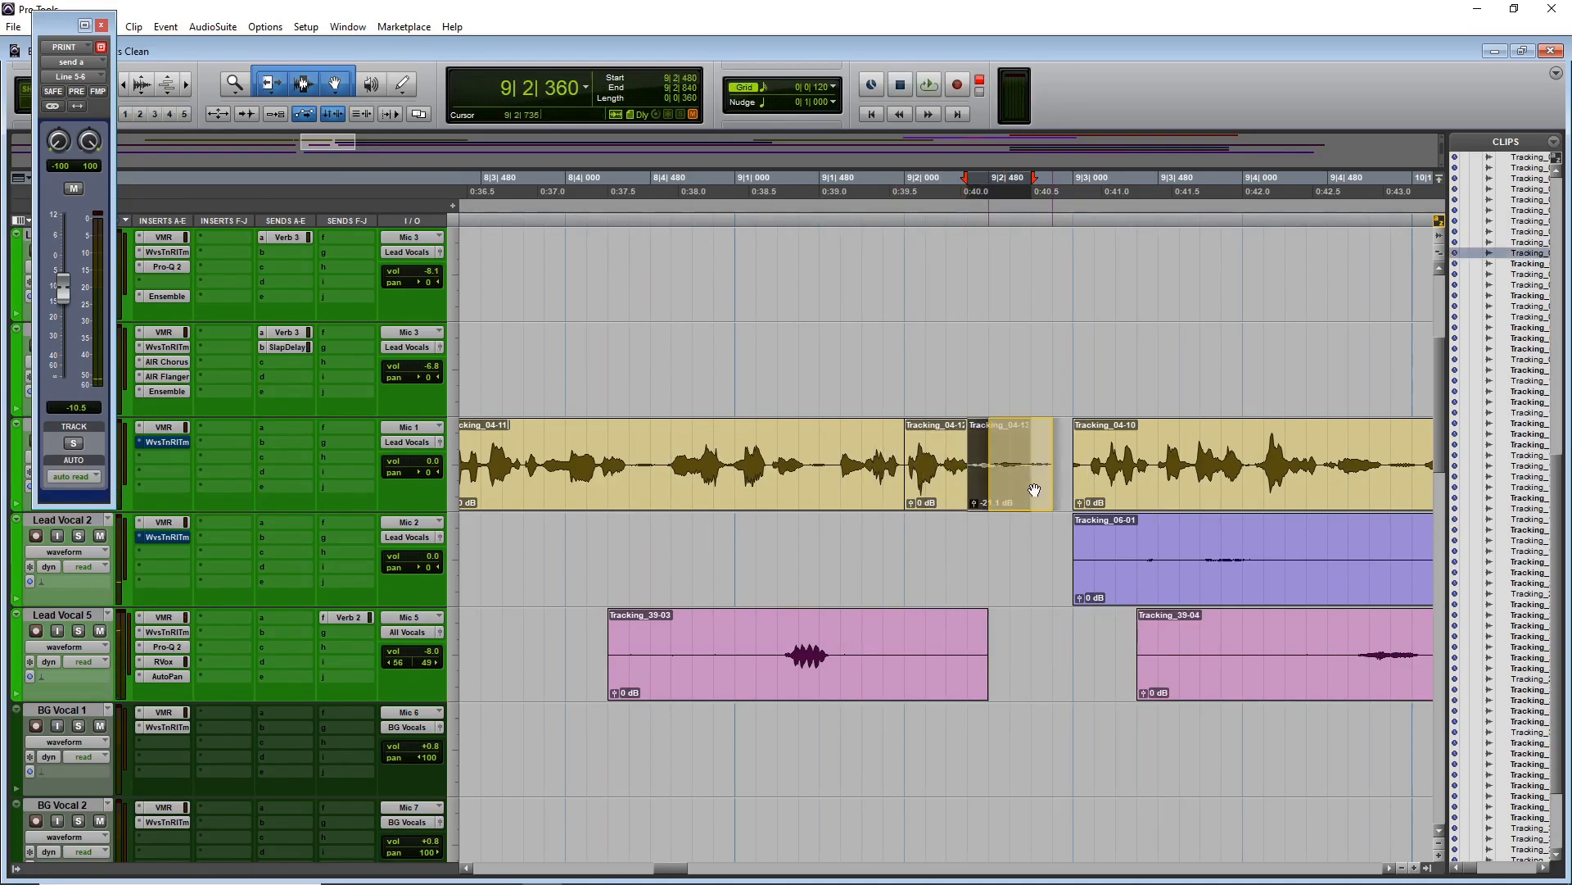
# - Play back from 9|1|240 and from 8|4|240, and delete the BG Vocal 3 audio from 9|2|360 to 9|3|720
pyautogui.click(780, 442)
pyautogui.press('space')
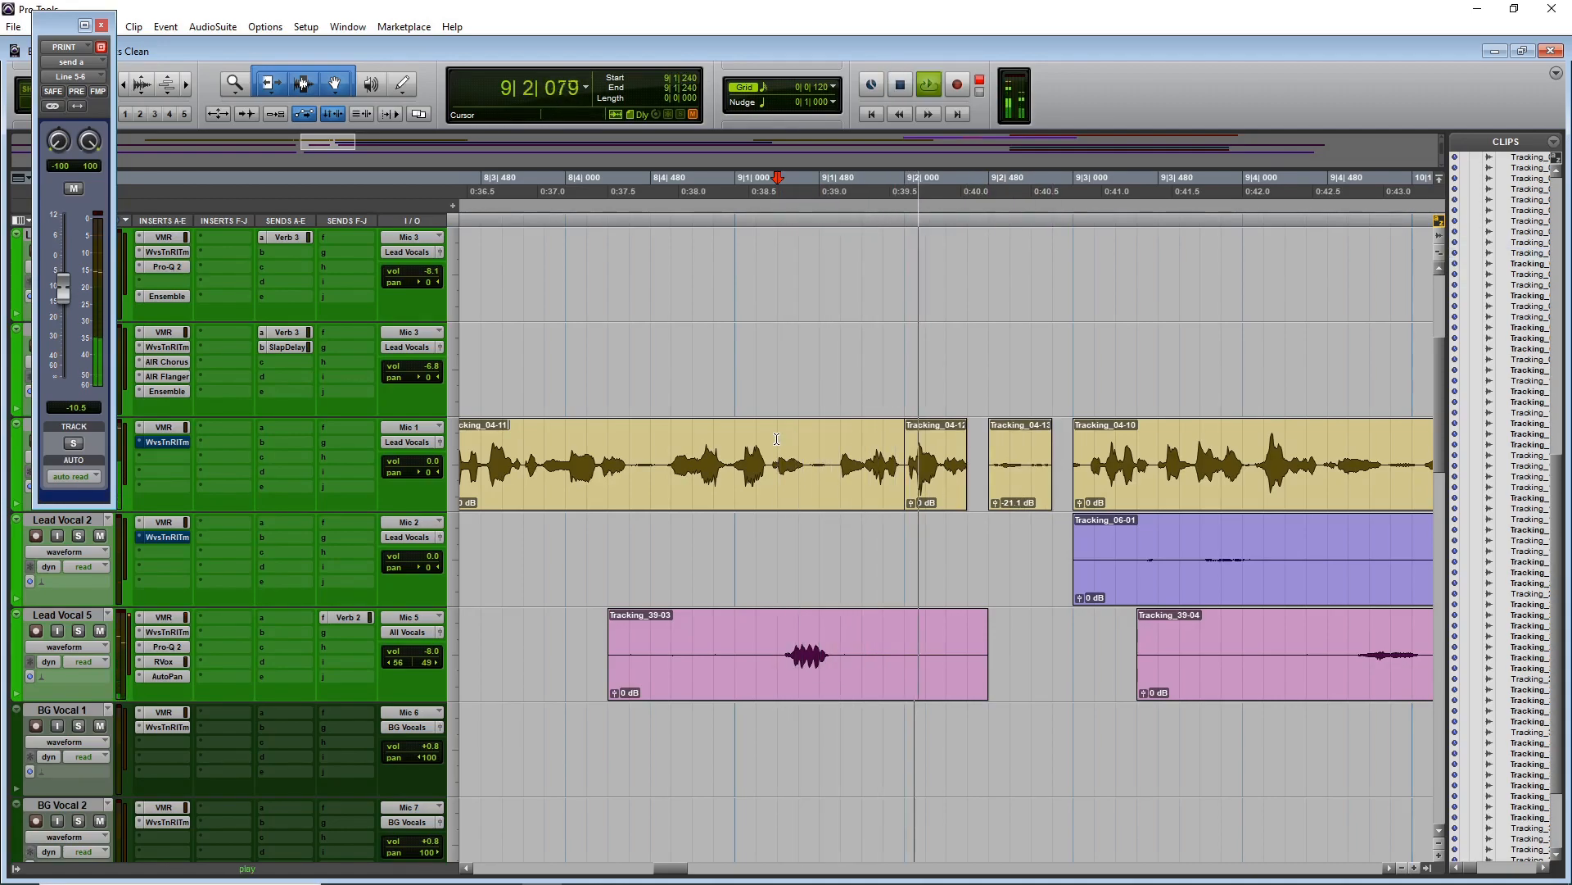
pyautogui.click(607, 451)
pyautogui.scroll(-2, 1063, 685)
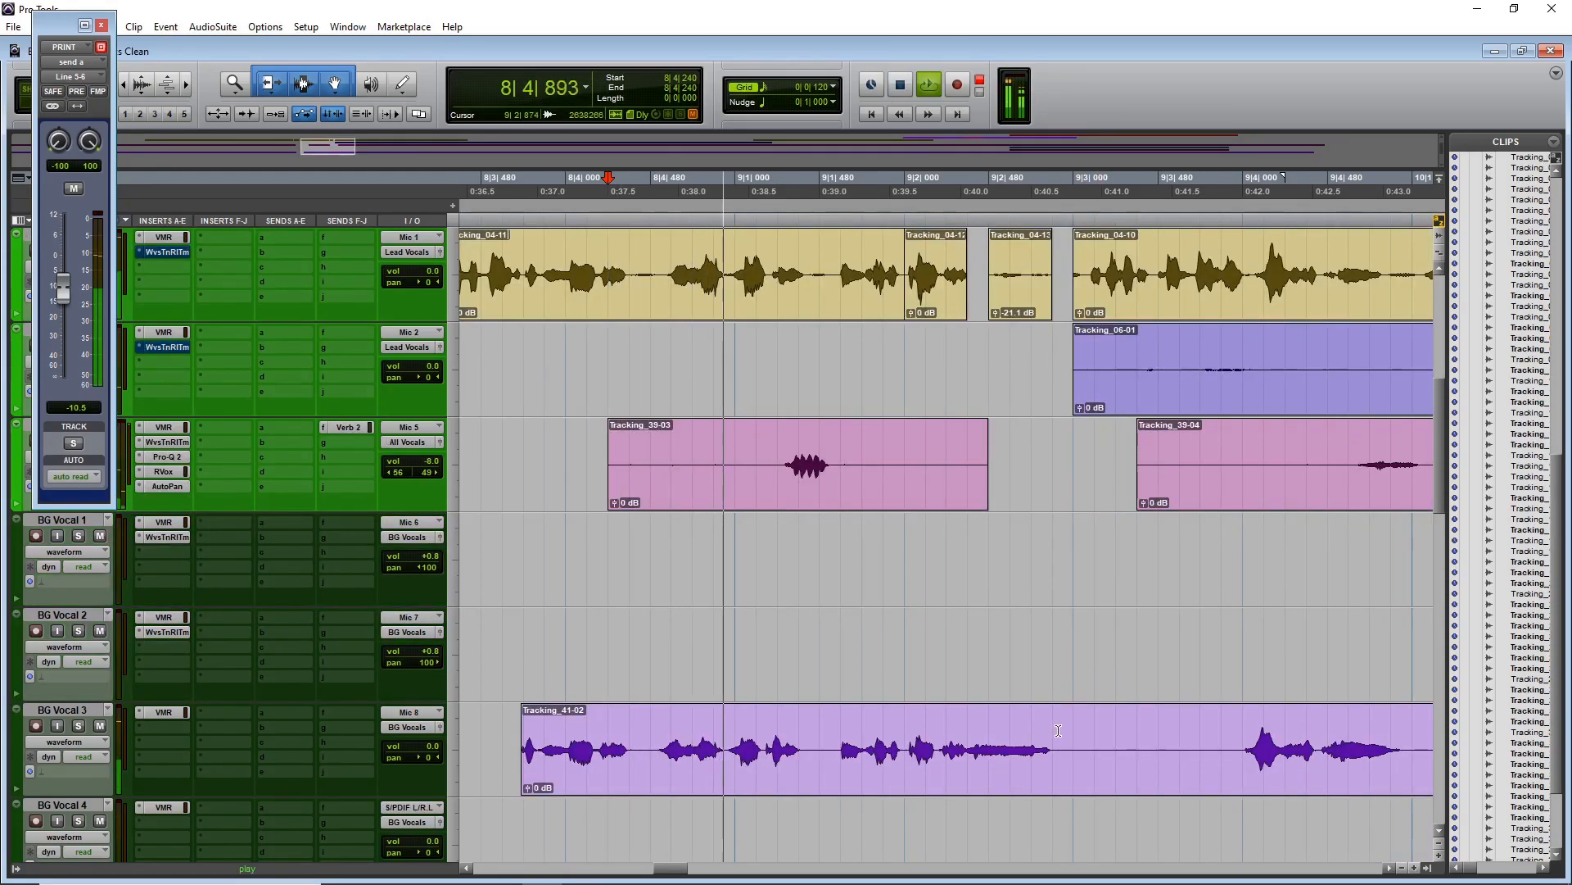
pyautogui.moveTo(966, 745); pyautogui.dragTo(1200, 746)
pyautogui.press('Delete')
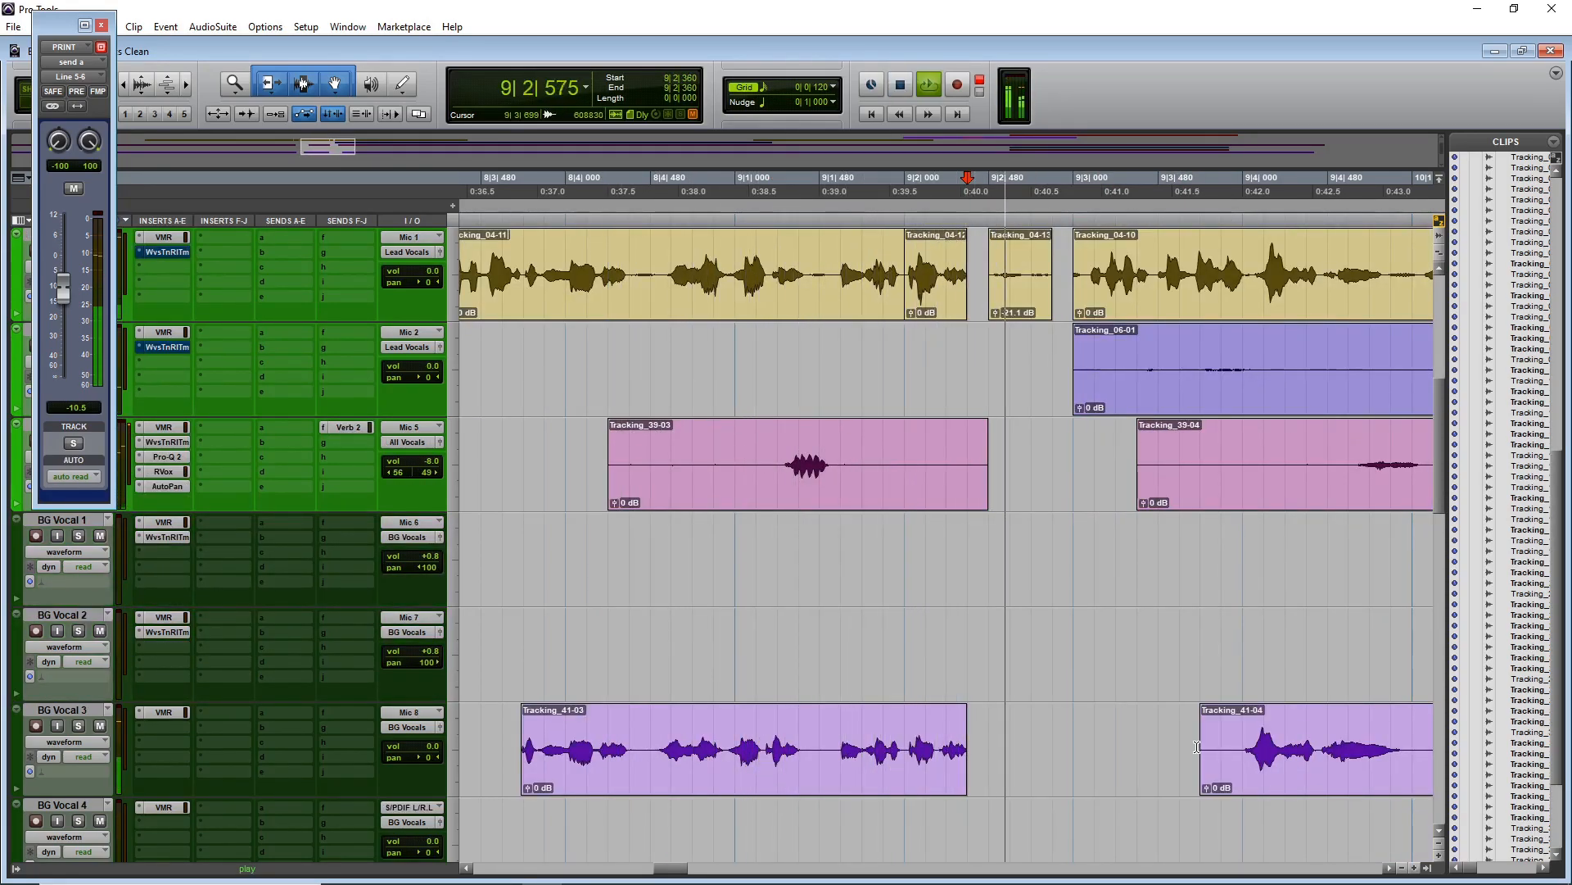
# - Play back from 9|1|240 and raise the duplicated Lead Vocal piece's clip gain to -16.5 dB
pyautogui.press('space')
pyautogui.click(777, 449)
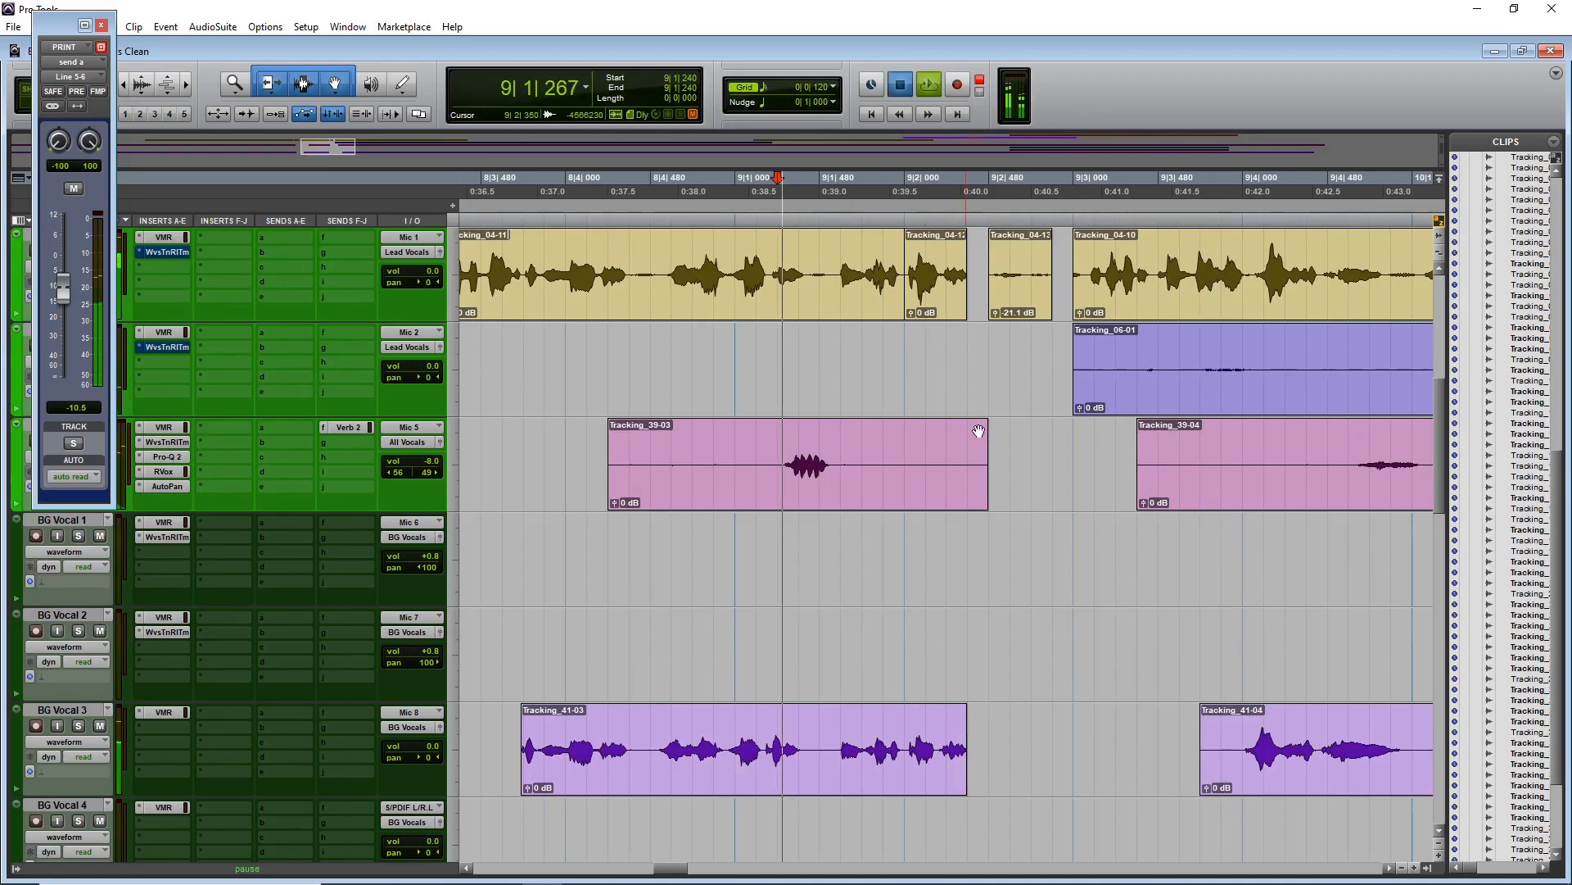
pyautogui.press('space')
pyautogui.scroll(-10, 983, 442)
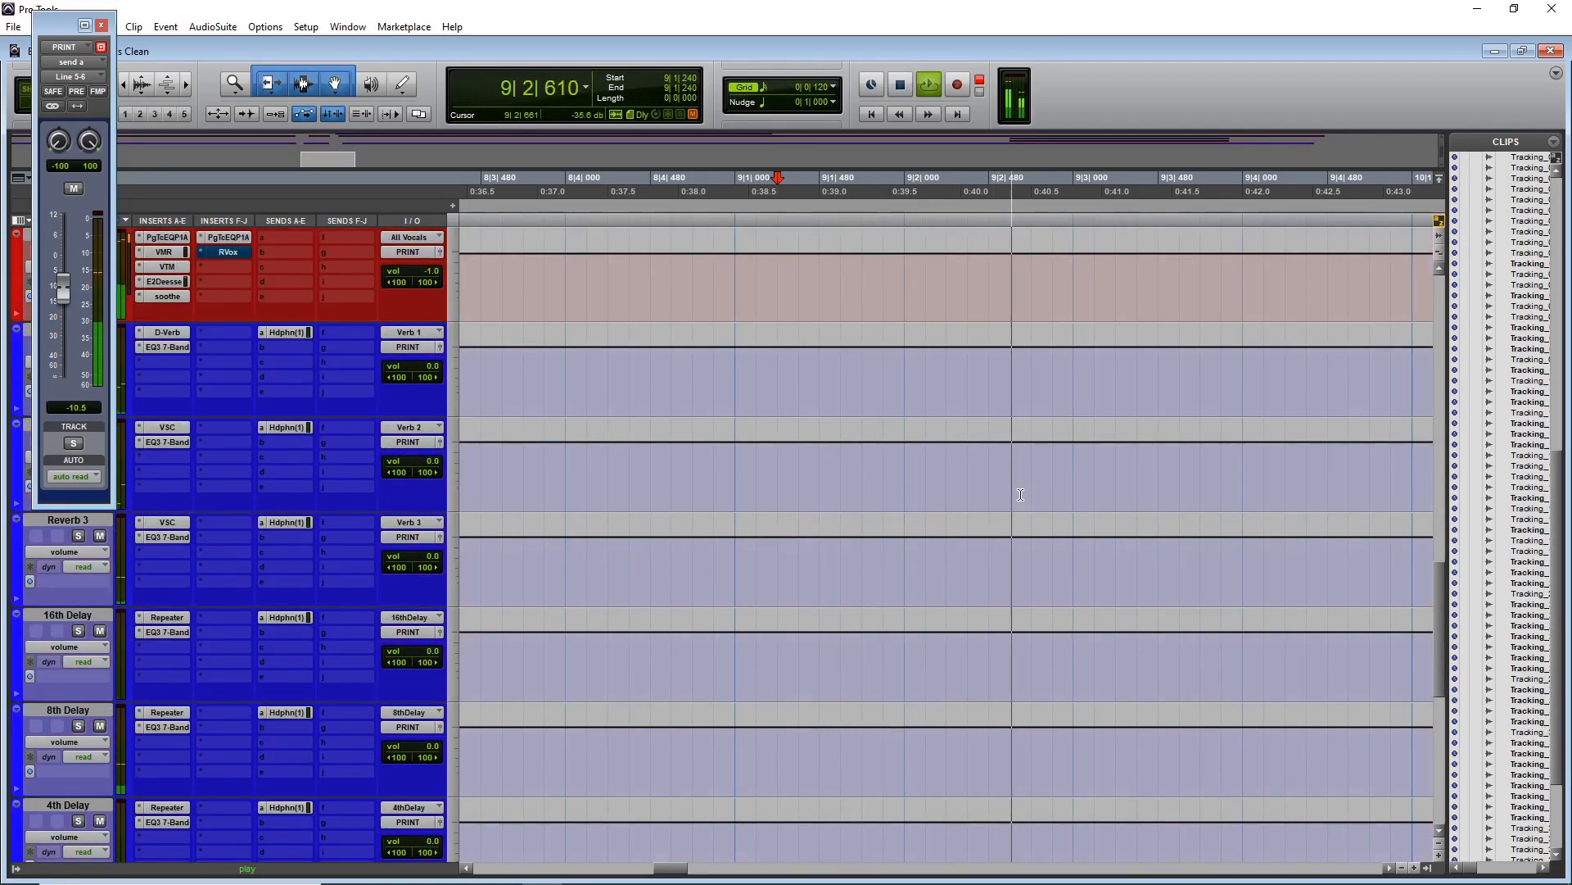
pyautogui.scroll(10, 1021, 495)
pyautogui.press('space')
pyautogui.moveTo(996, 407); pyautogui.dragTo(1000, 343)
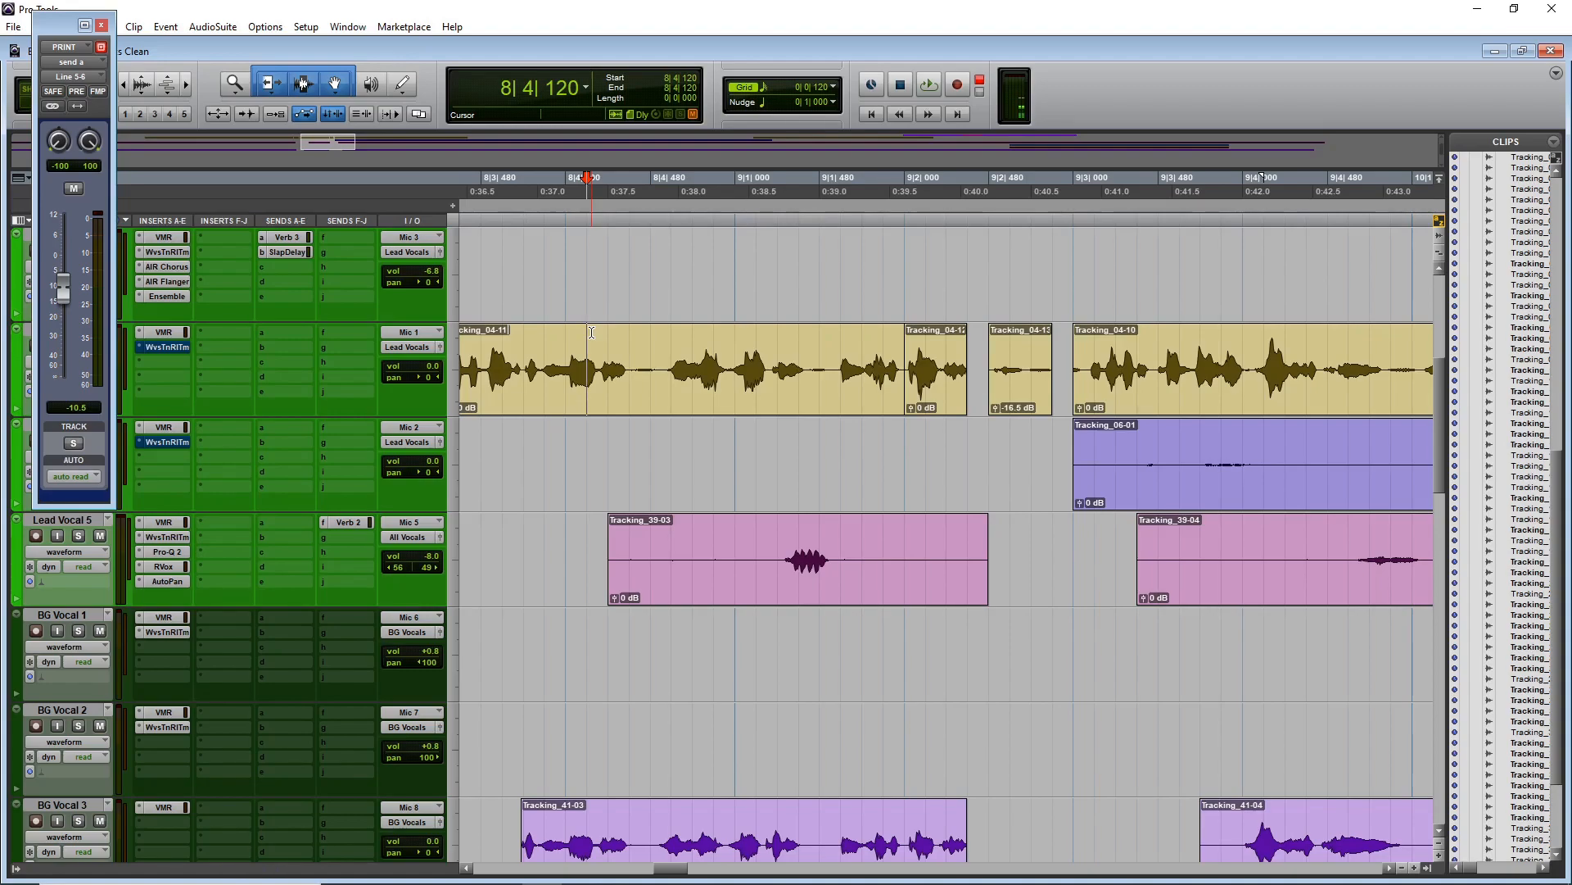
# - Play back from 8|3|720, set the duplicated Lead Vocal piece's clip gain to -18.7 dB, and check it from 8|3|480
pyautogui.click(524, 343)
pyautogui.press('space')
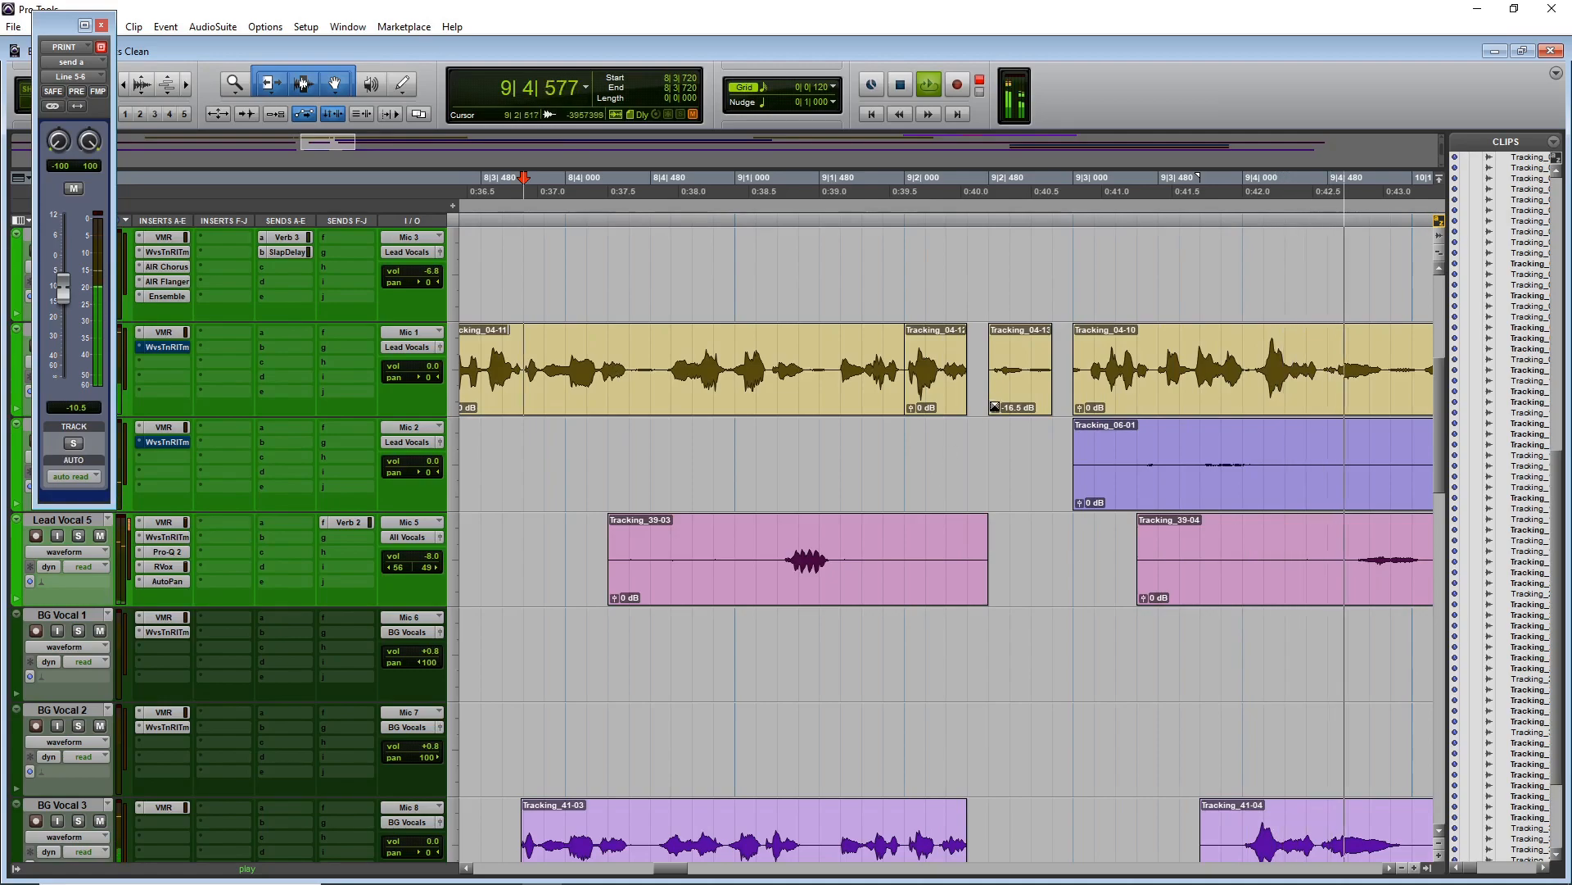
pyautogui.press('space')
pyautogui.click(995, 409)
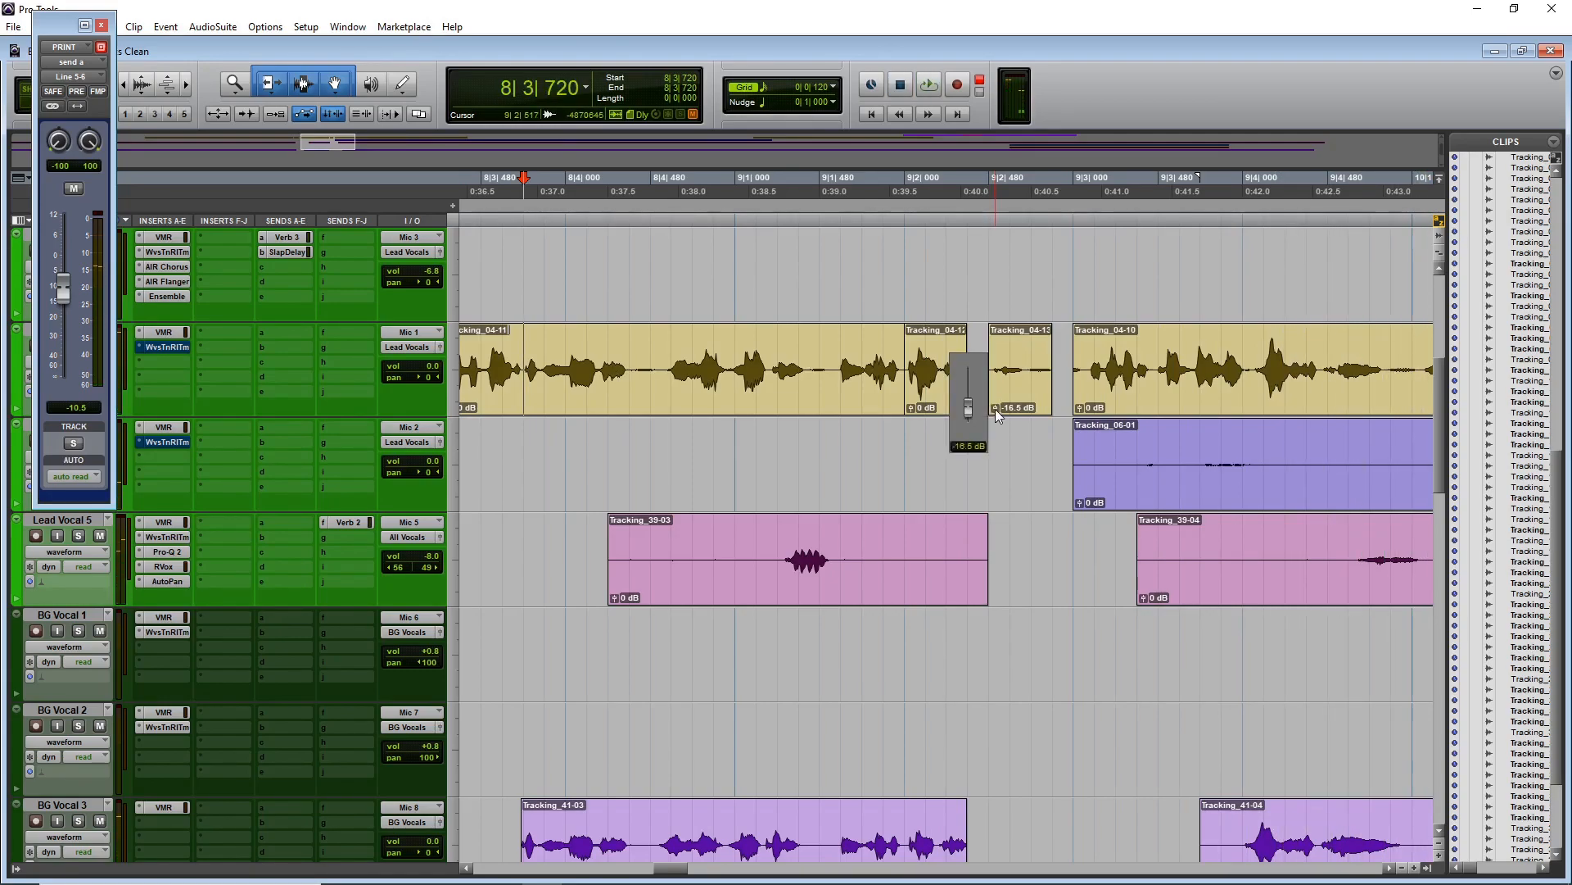
pyautogui.moveTo(1000, 442); pyautogui.dragTo(1000, 446)
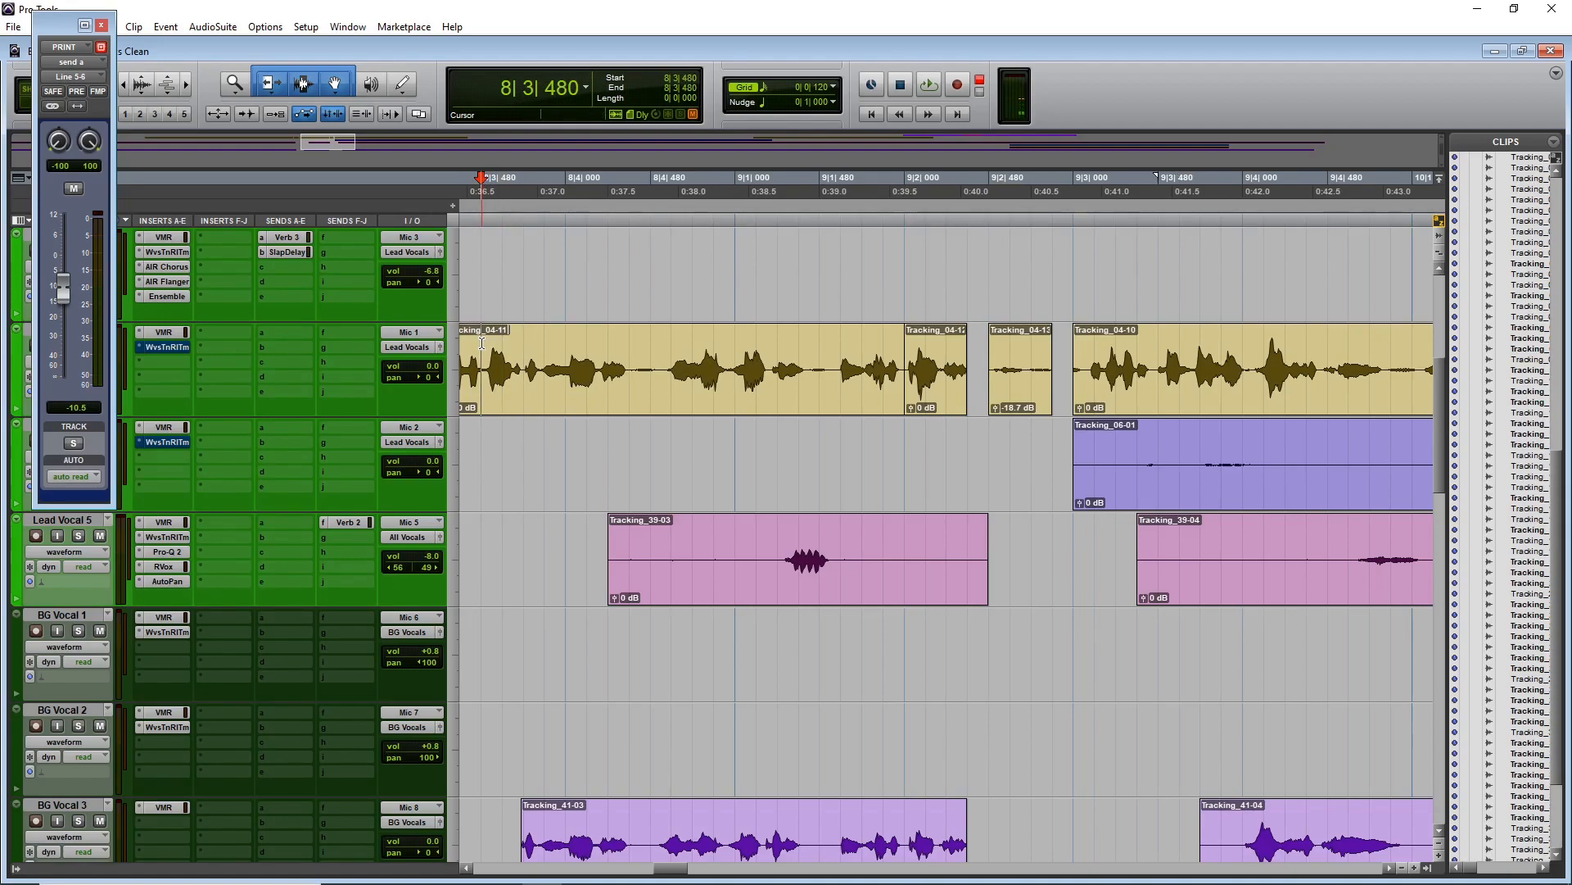
pyautogui.press('space')
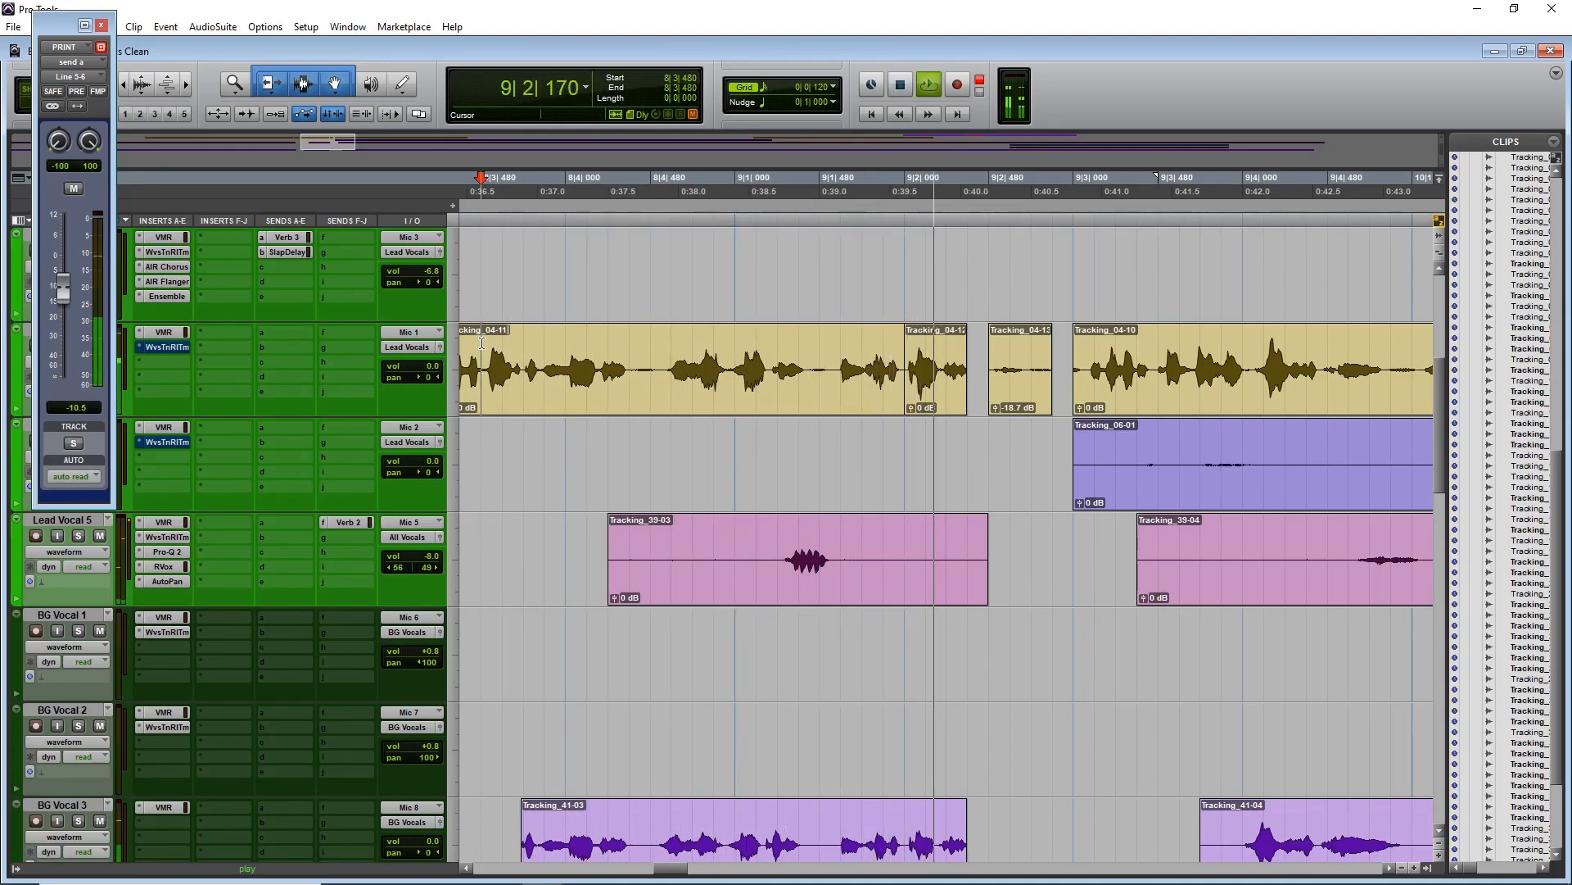
pyautogui.press('space')
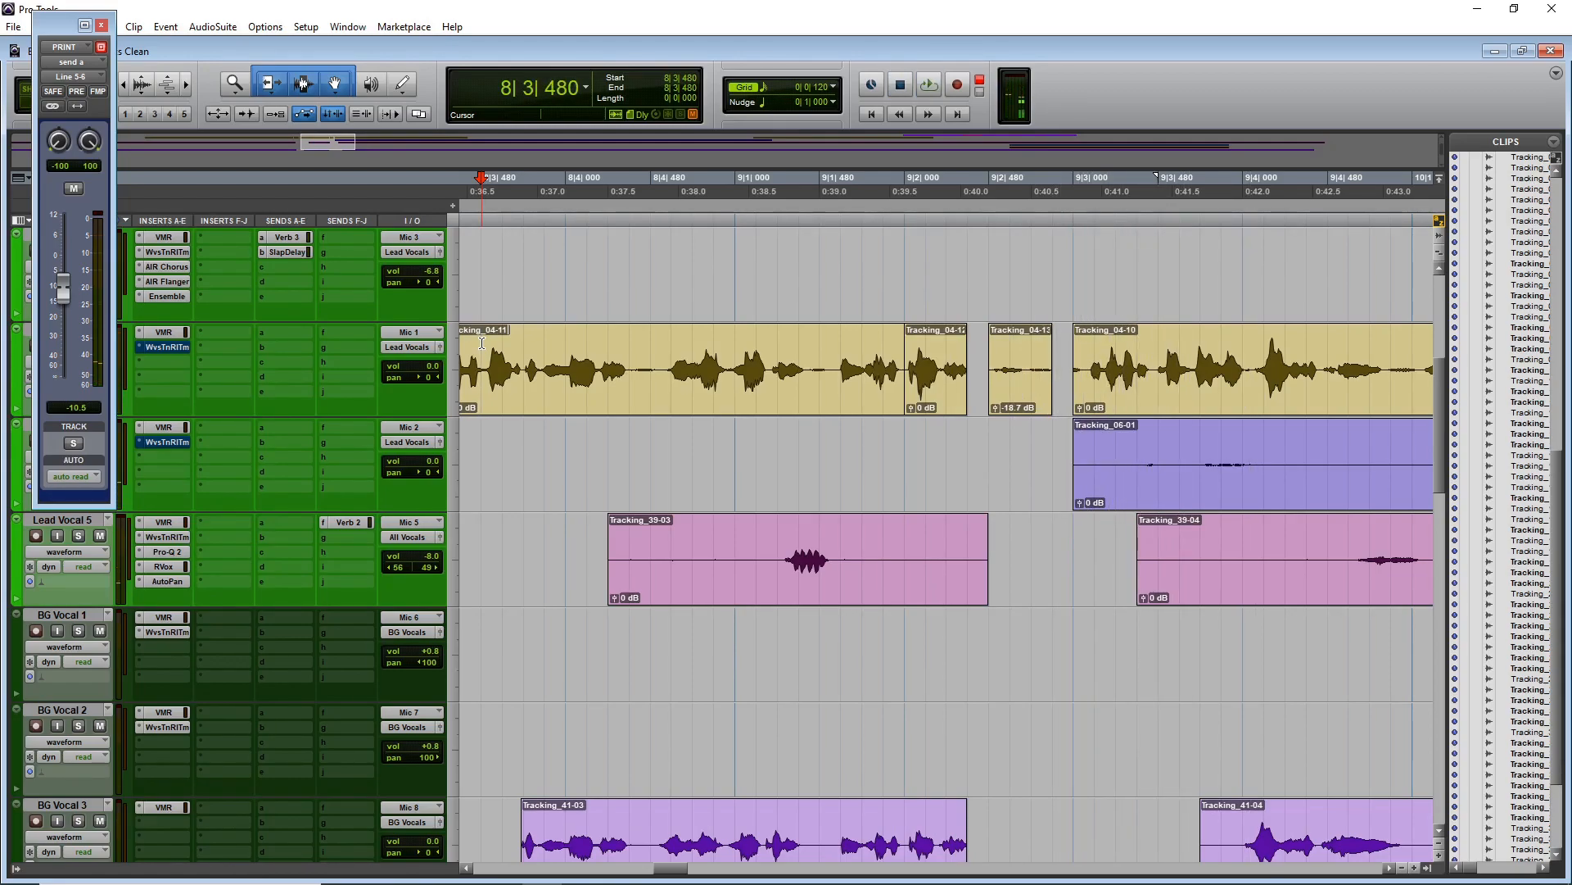
# - Try muting the duplicated Lead Vocal piece at 9|2|480 while playing back from 8|4|000, and undo the mute
pyautogui.click(1008, 403)
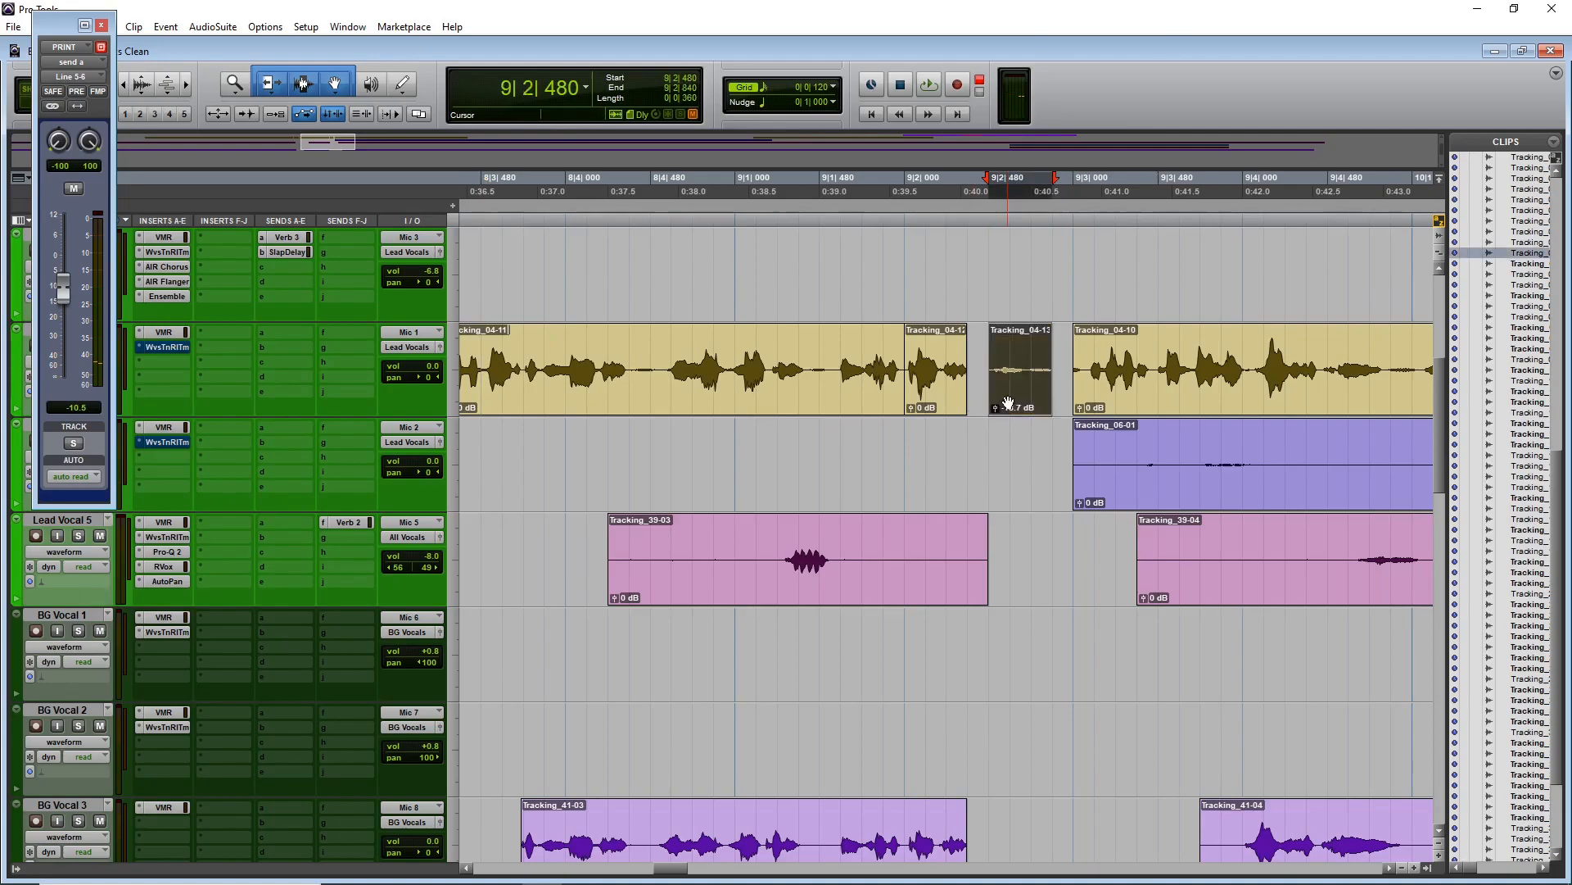
pyautogui.click(570, 427)
pyautogui.press('space')
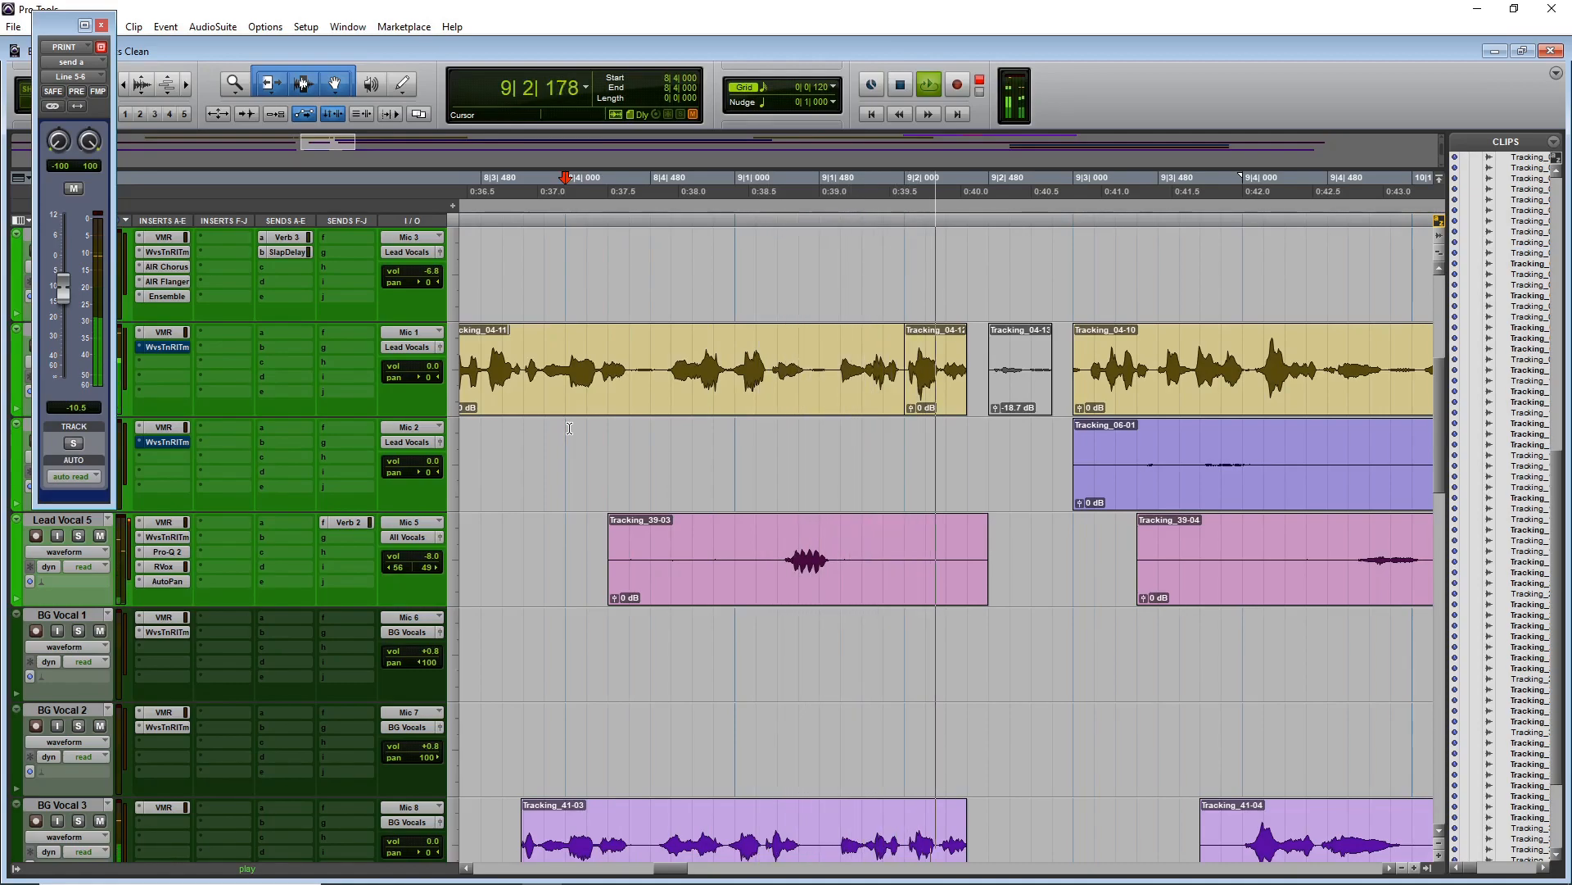
pyautogui.press('space')
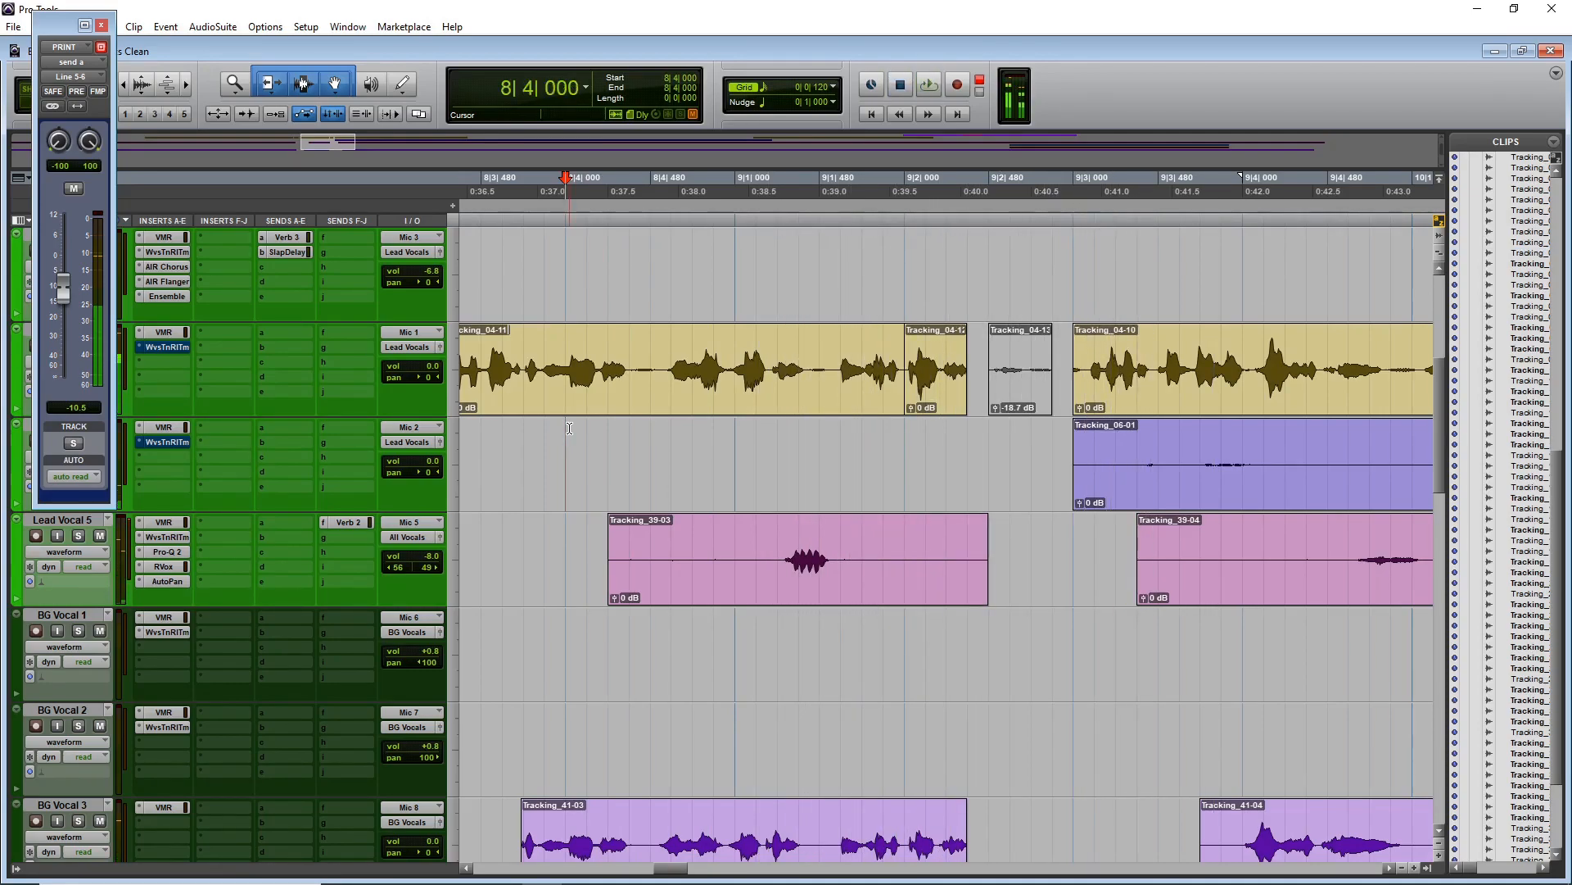
pyautogui.hotkey('ctrl', 'alt', 'z')
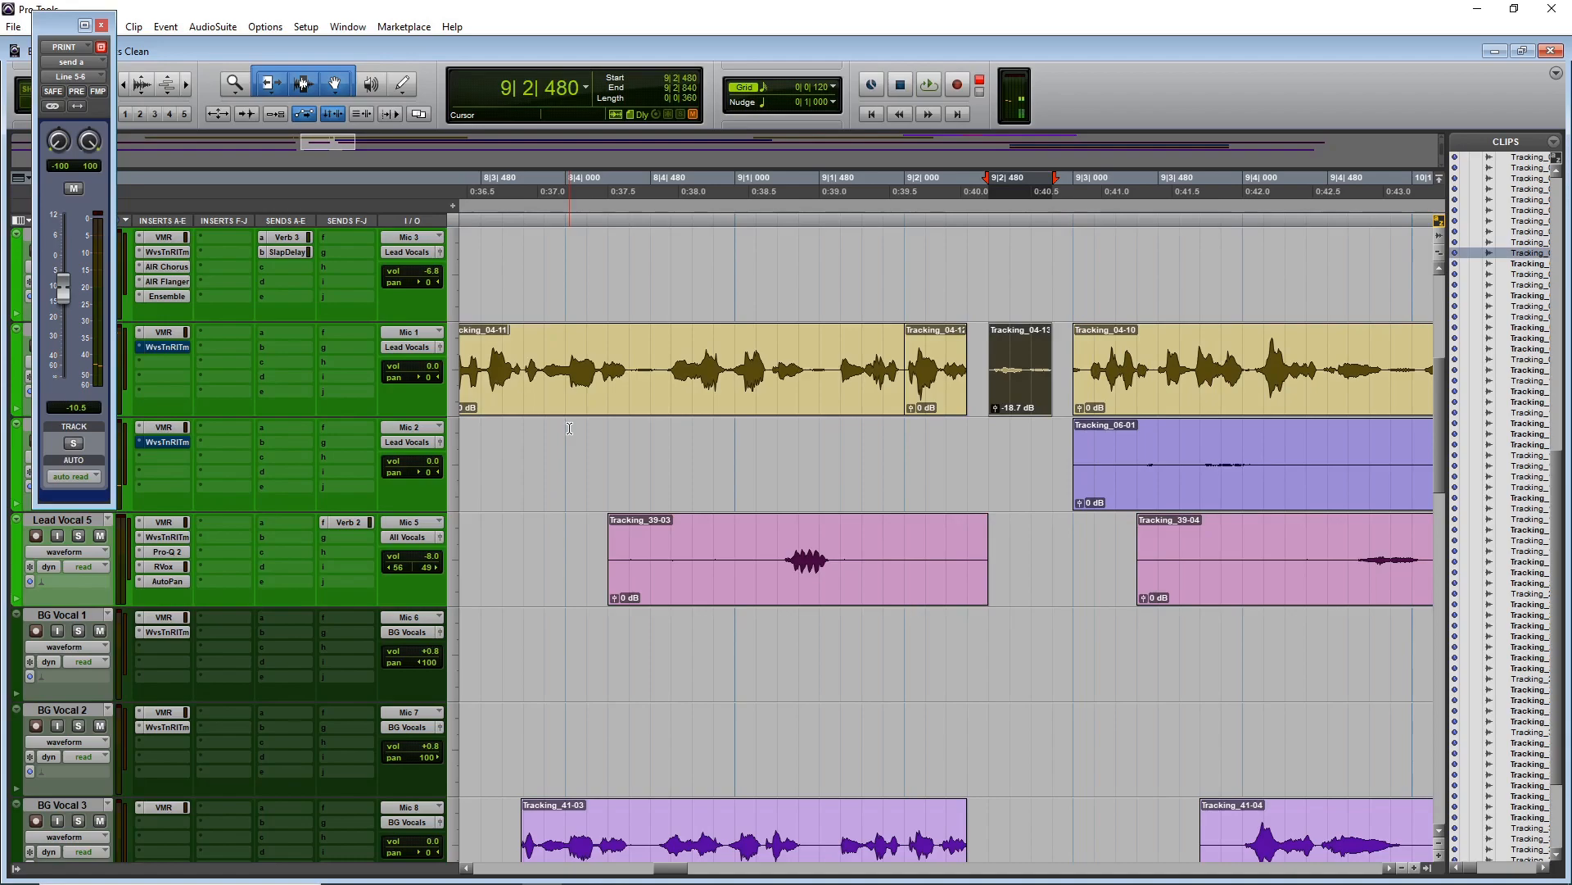
# - Play back the edited passage from 8|4|000 with the duplicated Lead Vocal piece unmuted
pyautogui.click(569, 427)
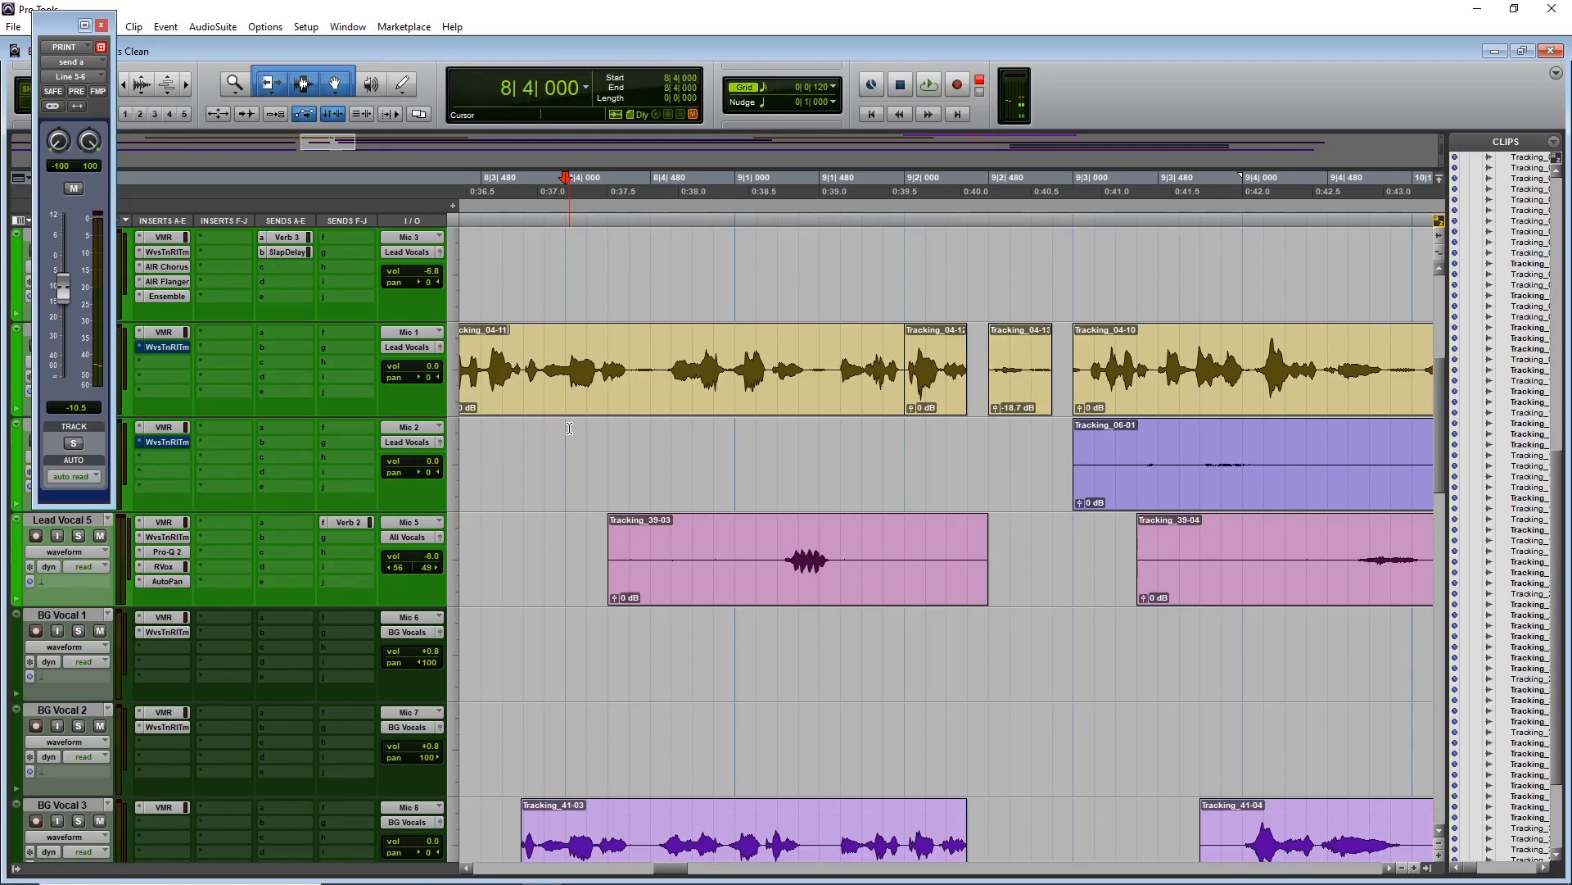
pyautogui.press('space')
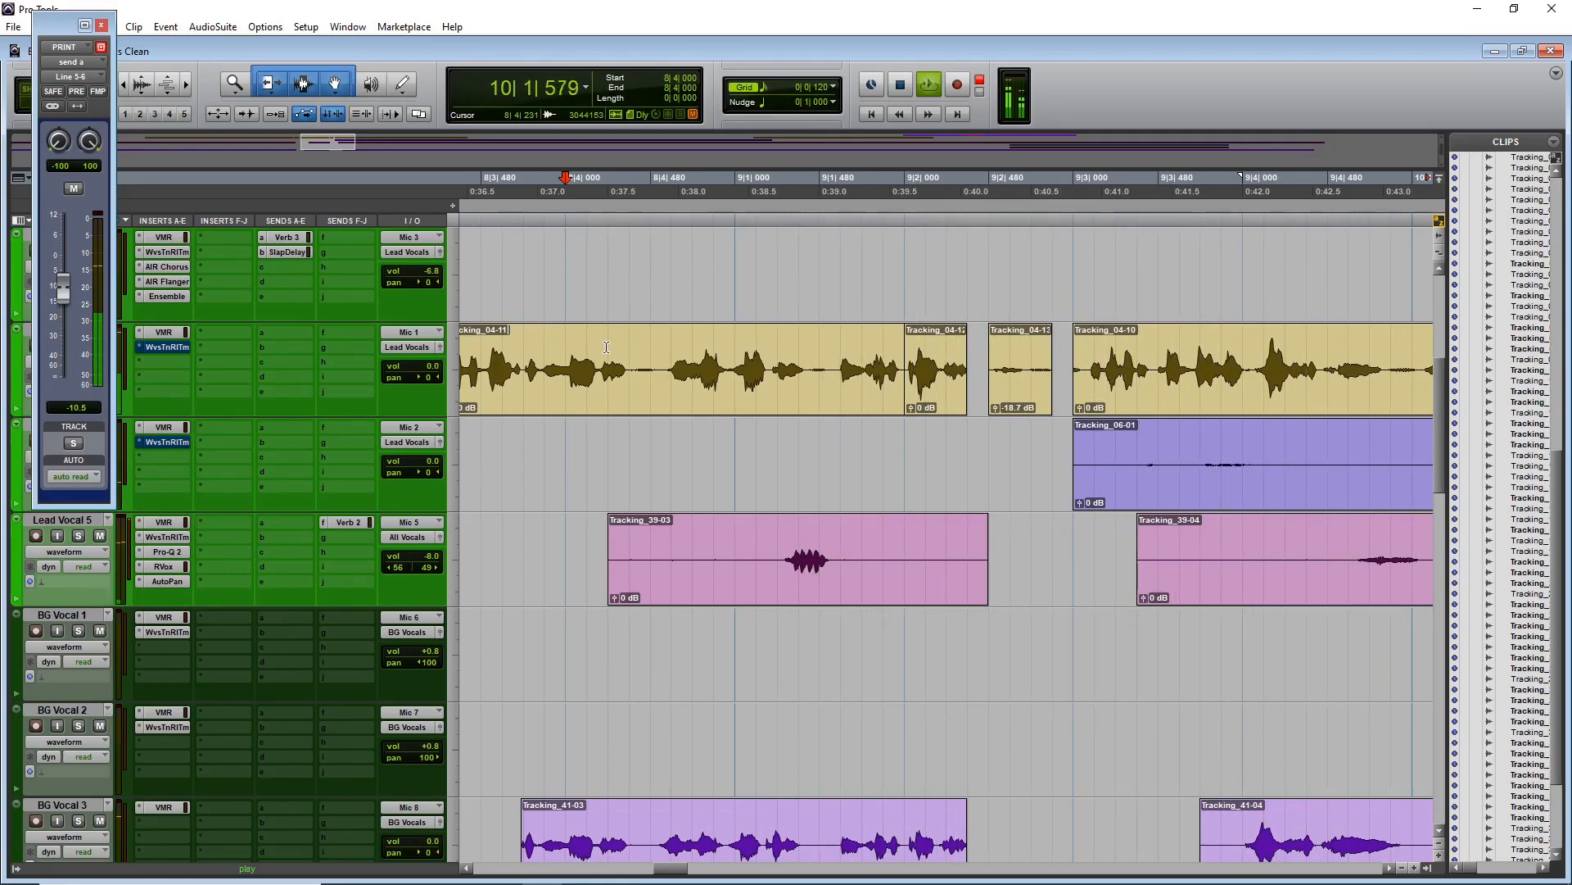
pyautogui.press('space')
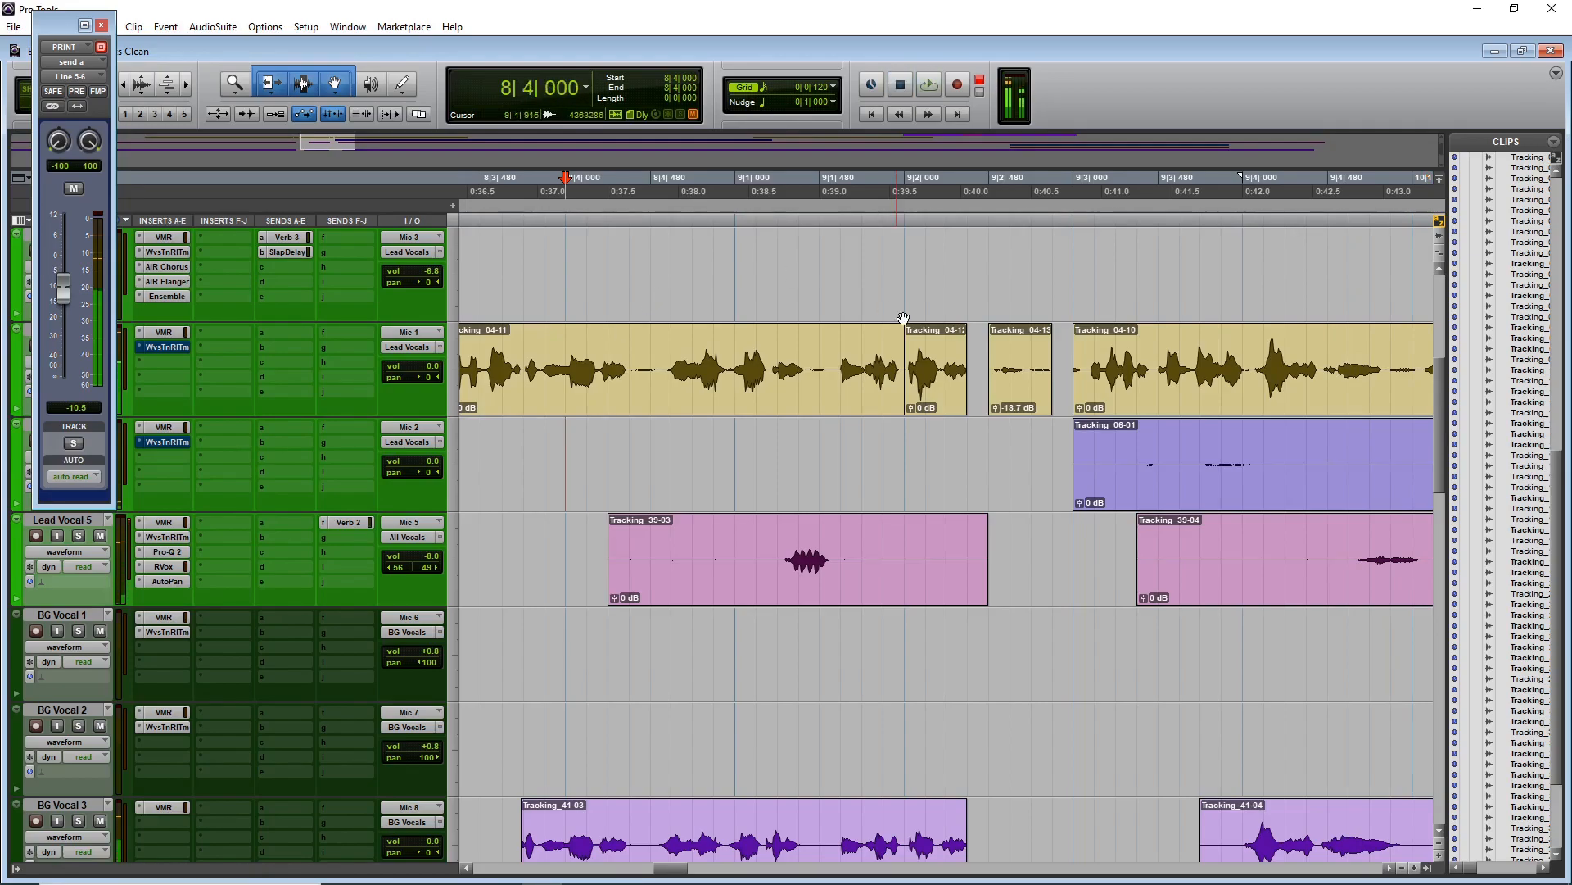
# - Look through the vocal tracks after bar 9 and play back from 15|4|840 to find the next explicit word
pyautogui.scroll(-2, 885, 309)
pyautogui.scroll(2, 973, 526)
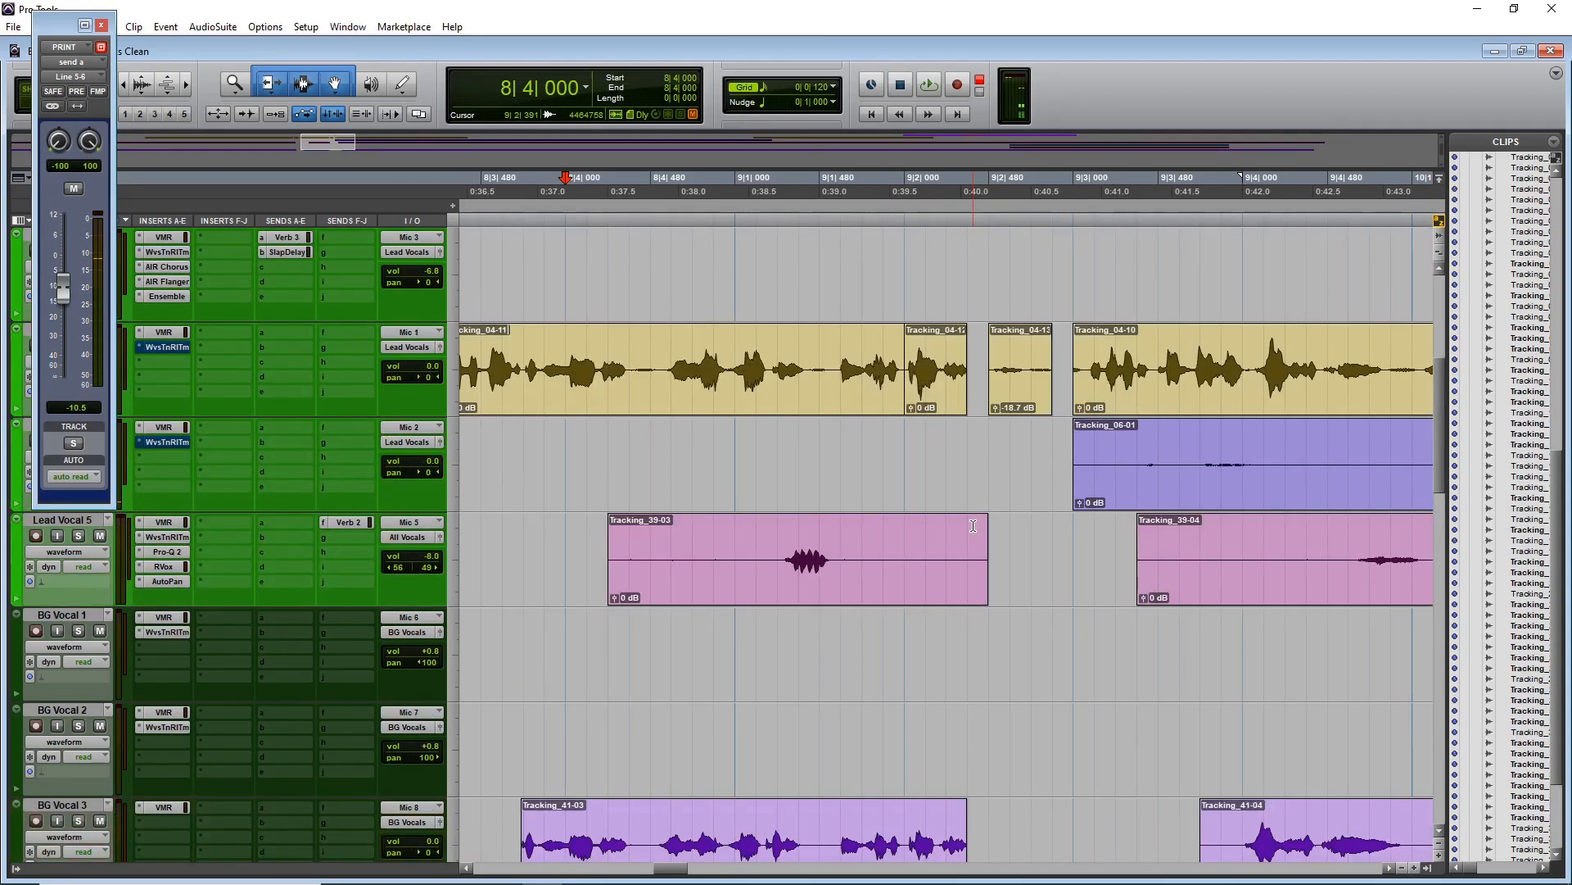
pyautogui.scroll(2, 973, 526)
pyautogui.hscroll(4, 973, 526)
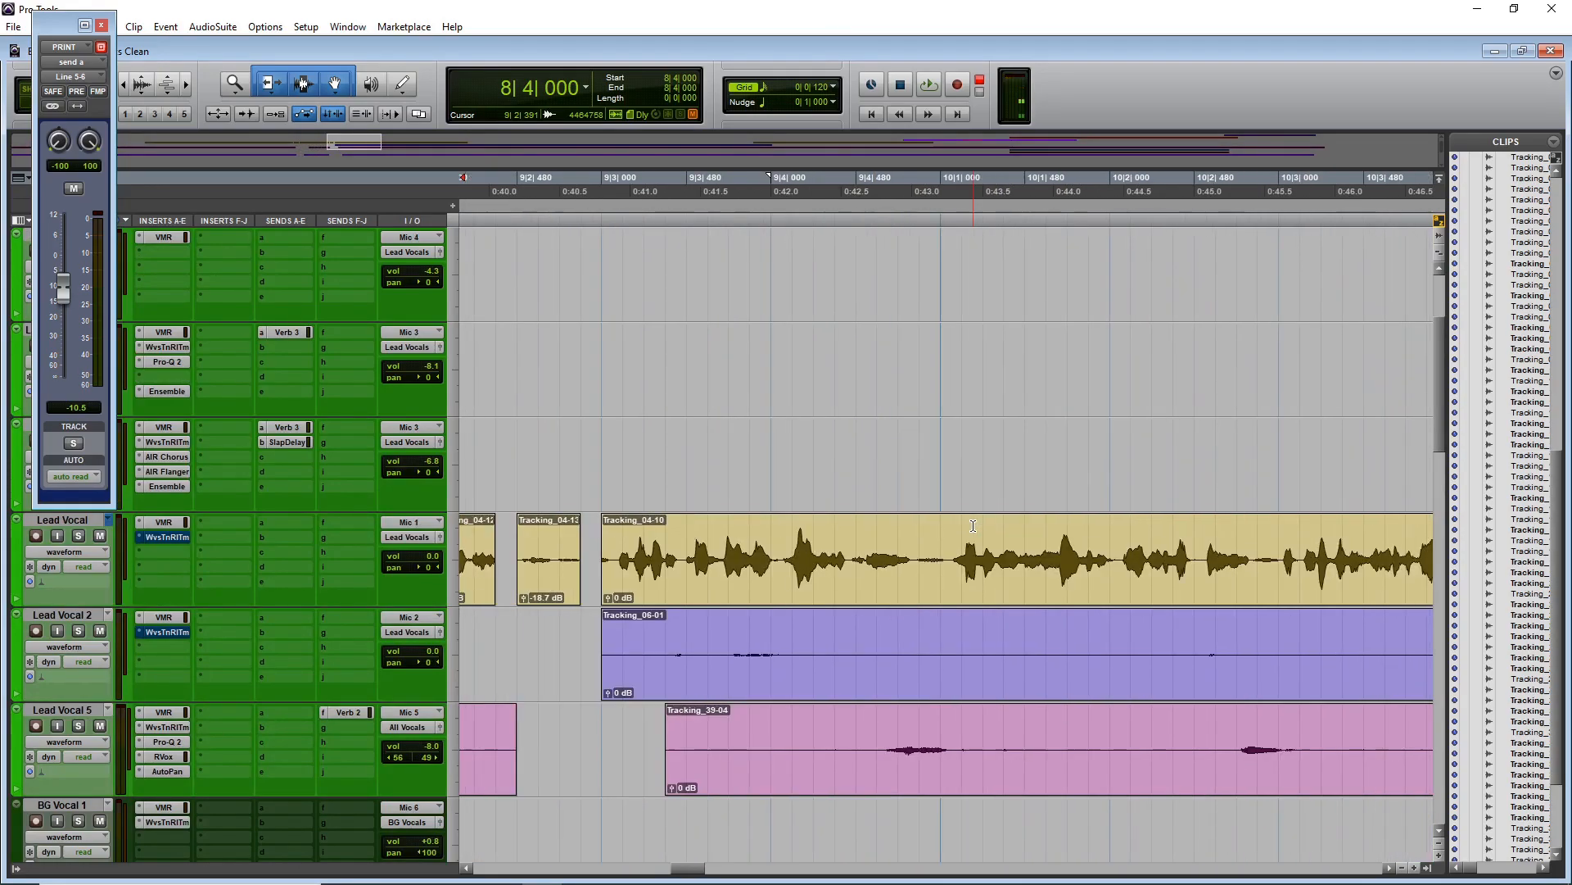
pyautogui.scroll(-4, 973, 526)
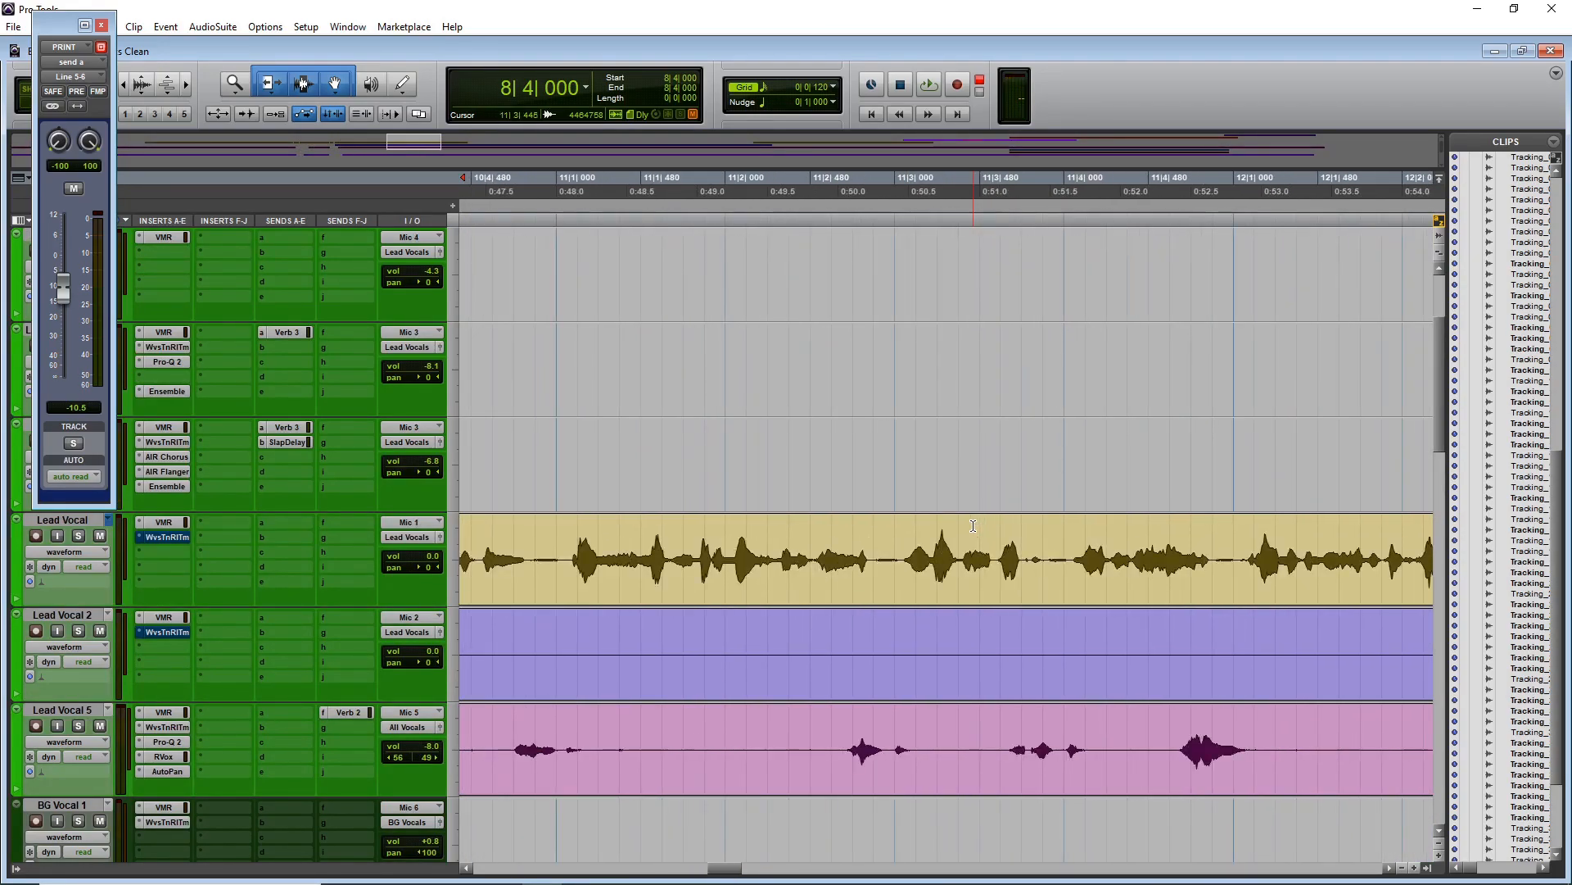
pyautogui.scroll(-1, 973, 526)
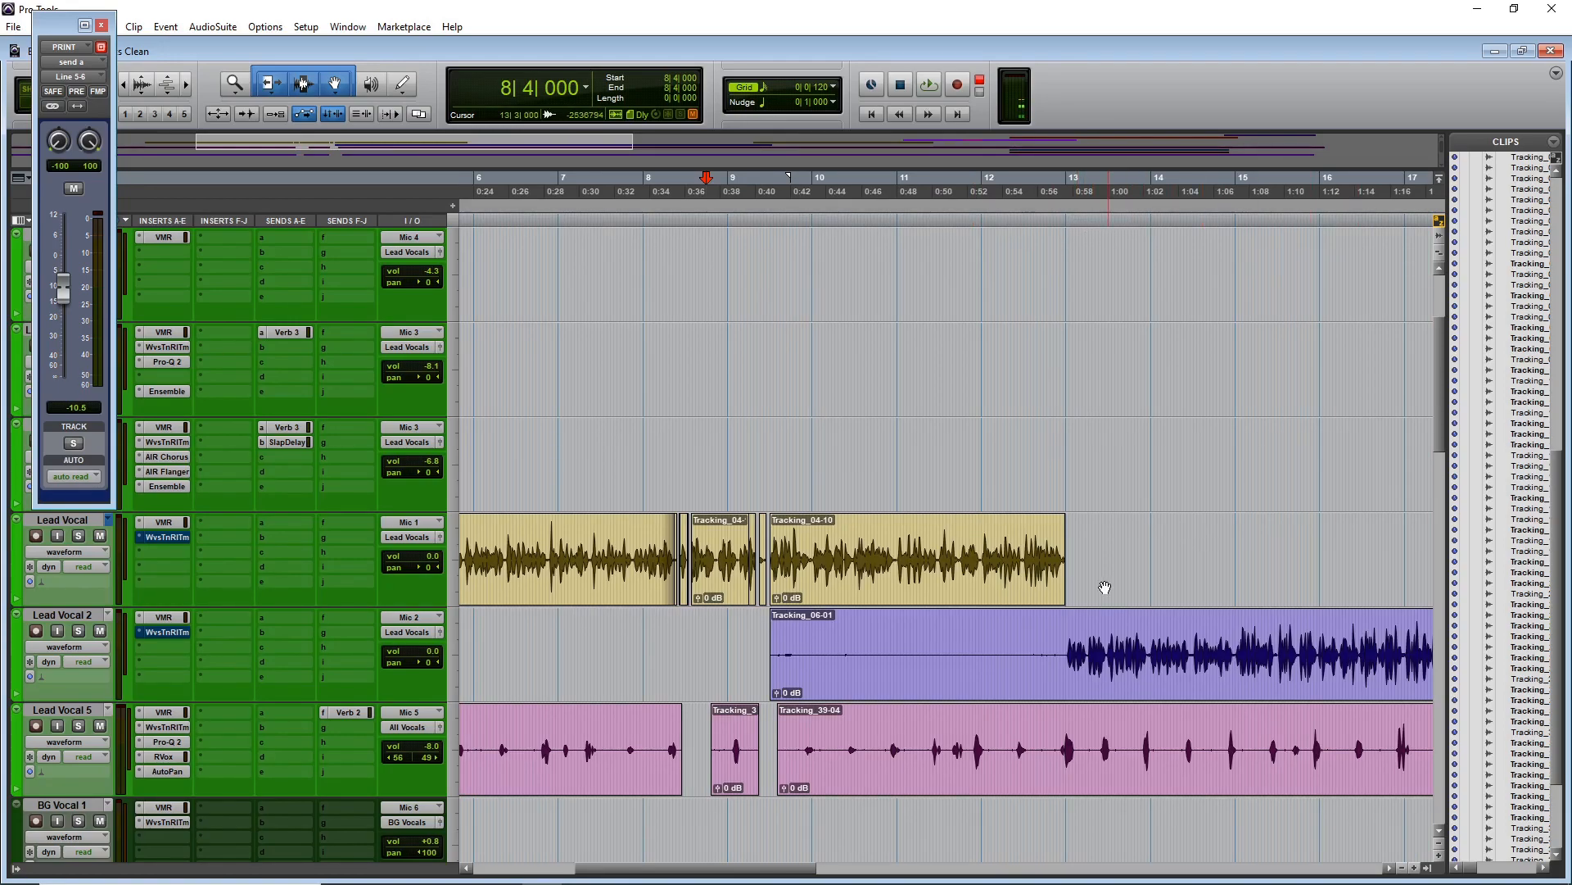
pyautogui.moveTo(719, 877); pyautogui.dragTo(811, 874)
pyautogui.click(946, 208)
pyautogui.press('space')
pyautogui.hotkey('ctrl', ']')
pyautogui.hotkey('ctrl', ']')
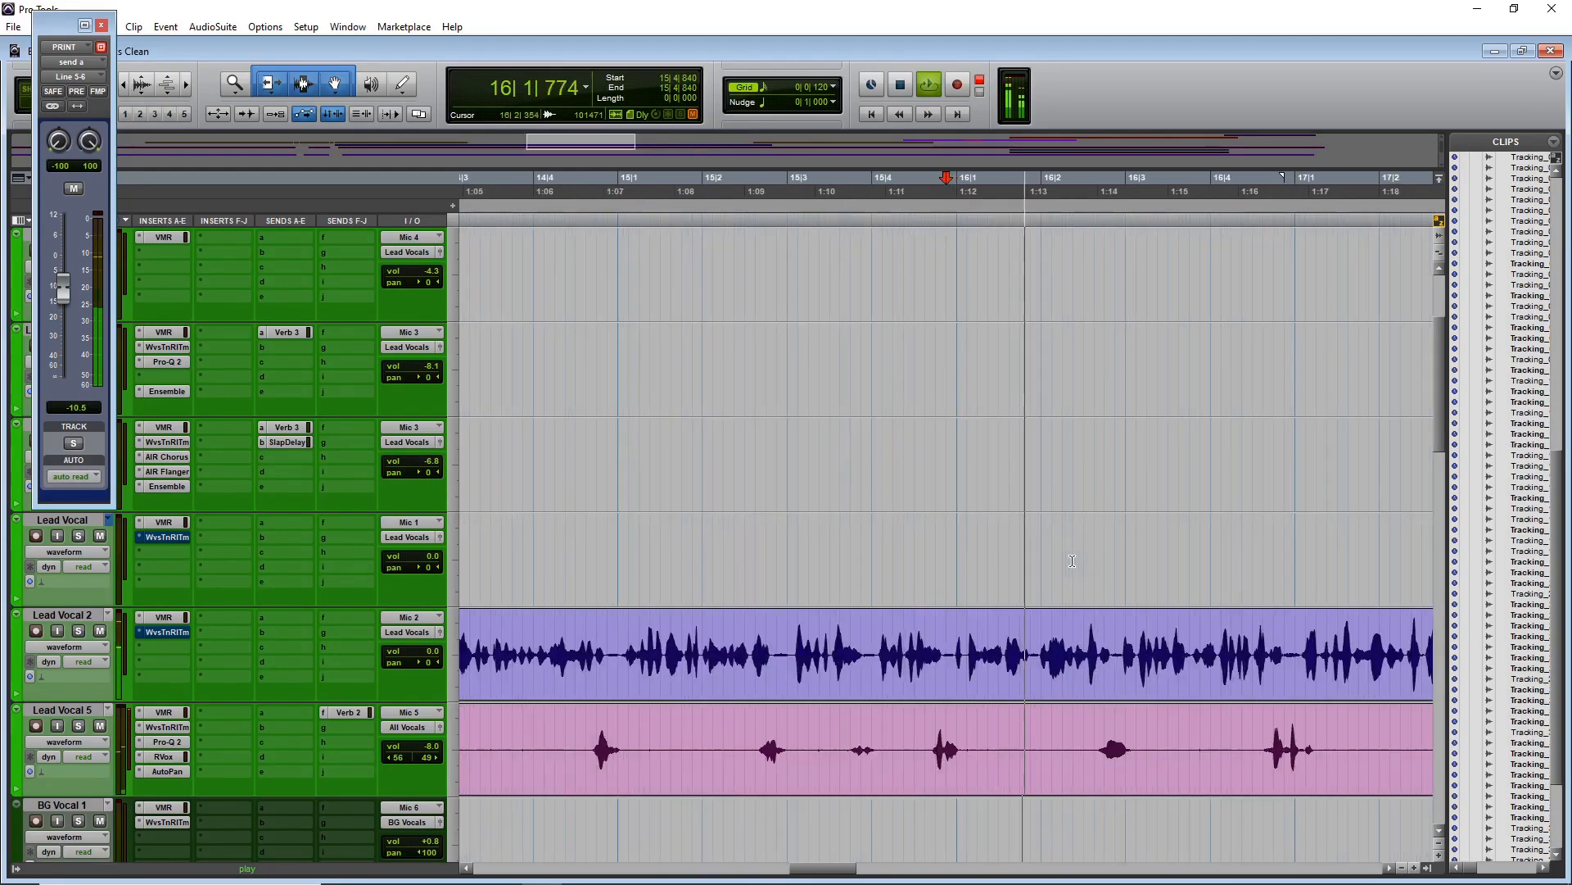
pyautogui.moveTo(841, 871); pyautogui.dragTo(875, 873)
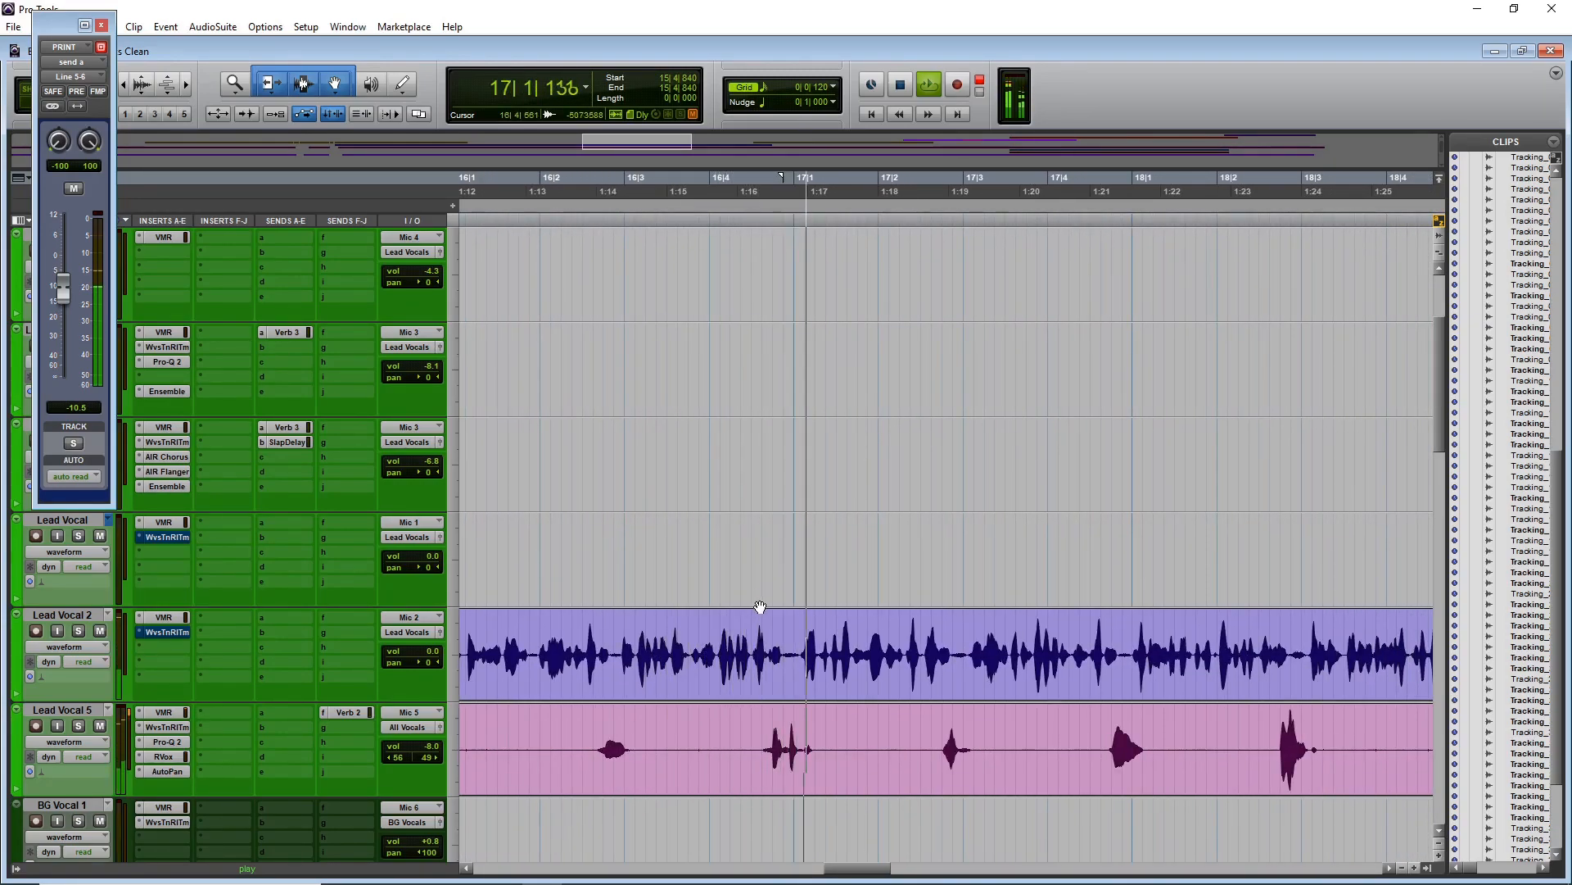
# - Audition Lead Vocal 2 around 16|4 and delete its audio from 16|4|480 to 17|1|000
pyautogui.click(730, 638)
pyautogui.press('space')
pyautogui.press('space')
pyautogui.hotkey('ctrl', ']')
pyautogui.hotkey('ctrl', ']')
pyautogui.press('space')
pyautogui.click(1036, 649)
pyautogui.press('space')
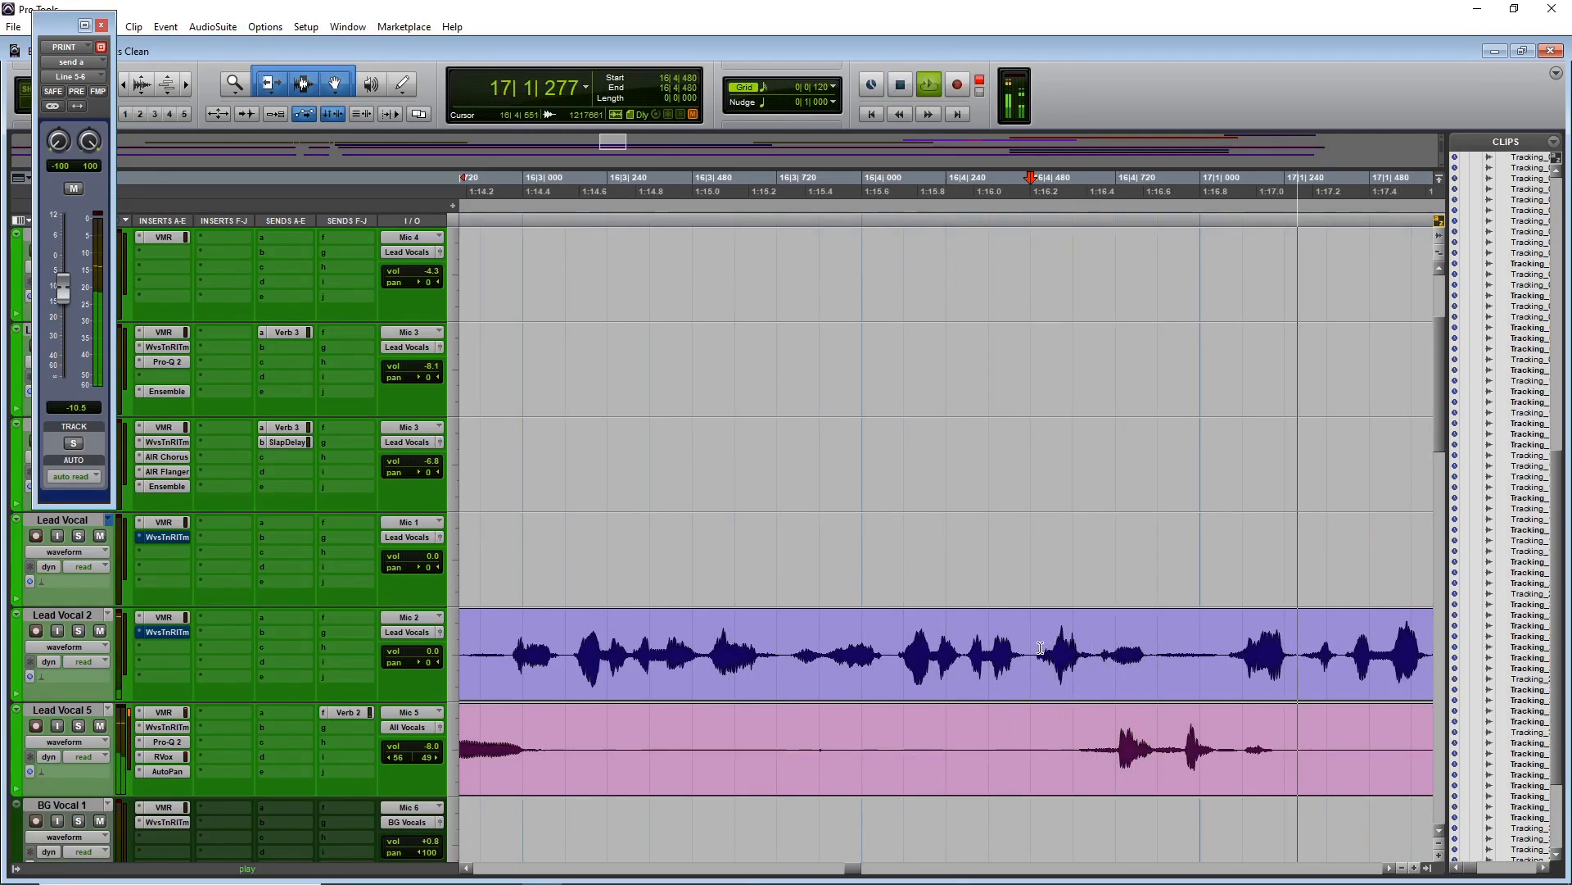
pyautogui.press('space')
pyautogui.moveTo(1042, 649); pyautogui.dragTo(1185, 661)
pyautogui.press('Delete')
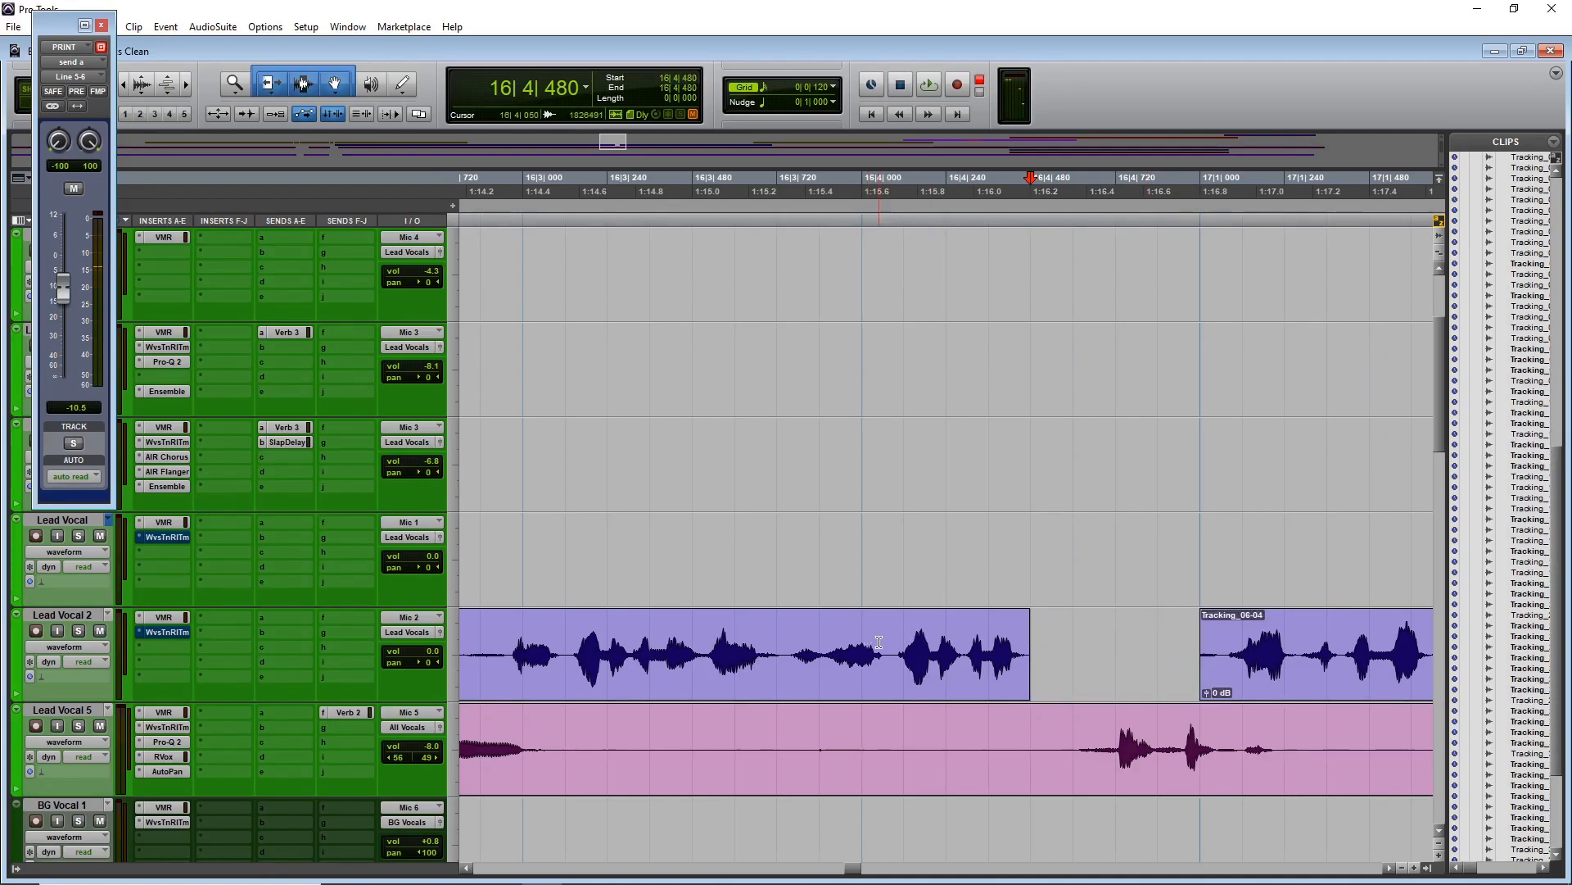
# - Place a copy of the Lead Vocal 2 piece 16|4|120–16|4|480 at 16|4|600 with -47.0 dB clip gain, and play back from 16|3|120
pyautogui.moveTo(897, 647); pyautogui.dragTo(1083, 717)
pyautogui.hotkey('ctrl', 'e')
pyautogui.click(587, 638)
pyautogui.press('space')
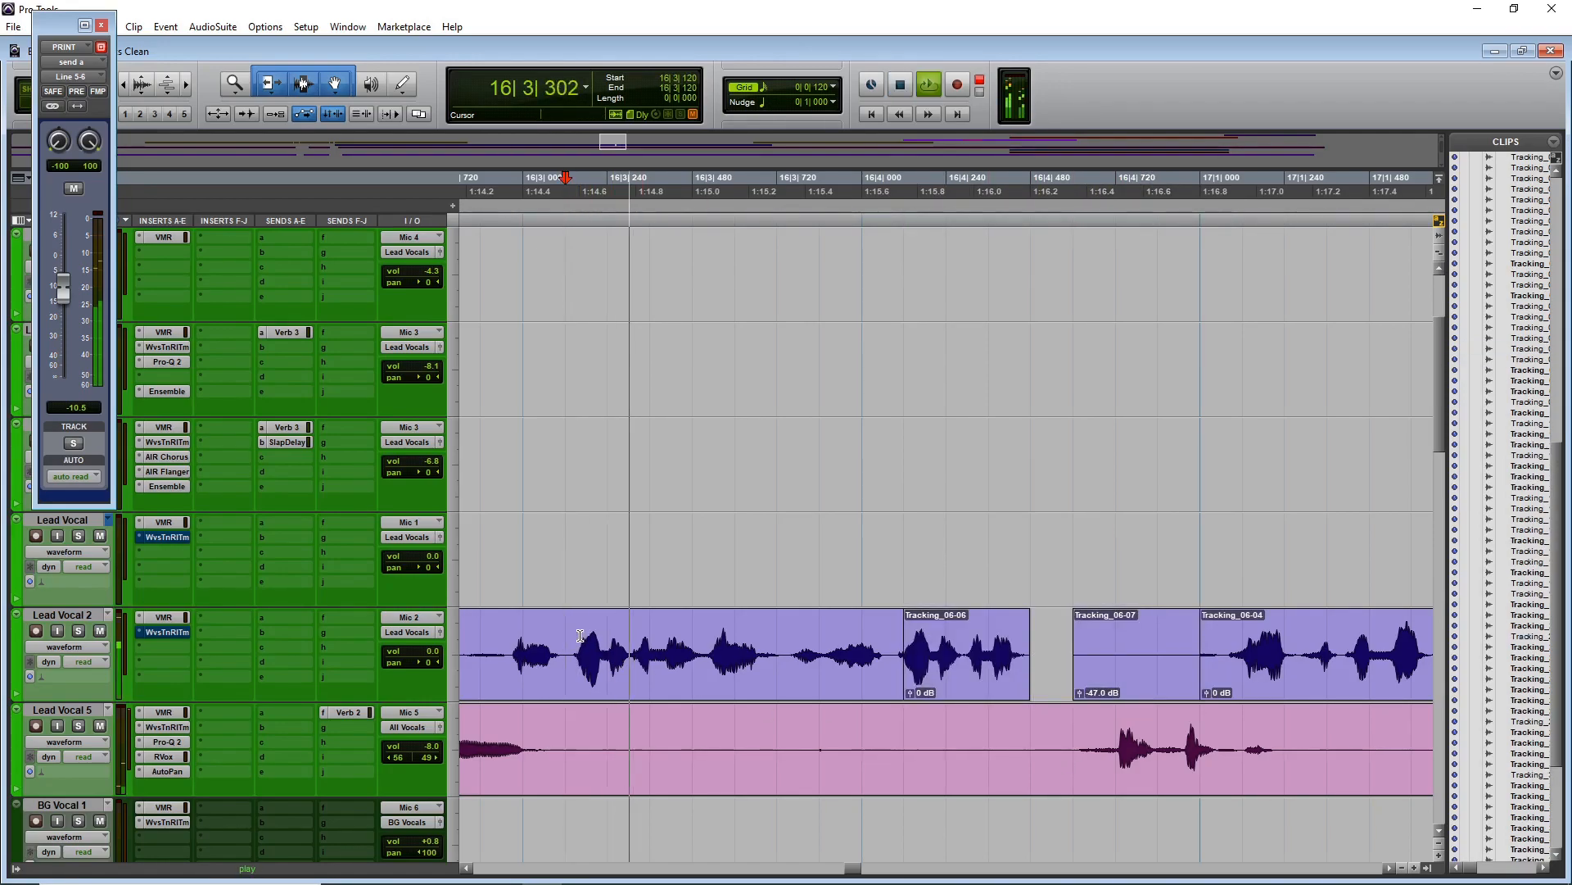
# - Set the copied Lead Vocal 2 piece's clip gain to -17.9 dB and delete the Lead Vocal 5 audio from 16|4|600 to 17|1|240
pyautogui.moveTo(1081, 695); pyautogui.dragTo(1290, 757)
pyautogui.press('space')
pyautogui.press('Delete')
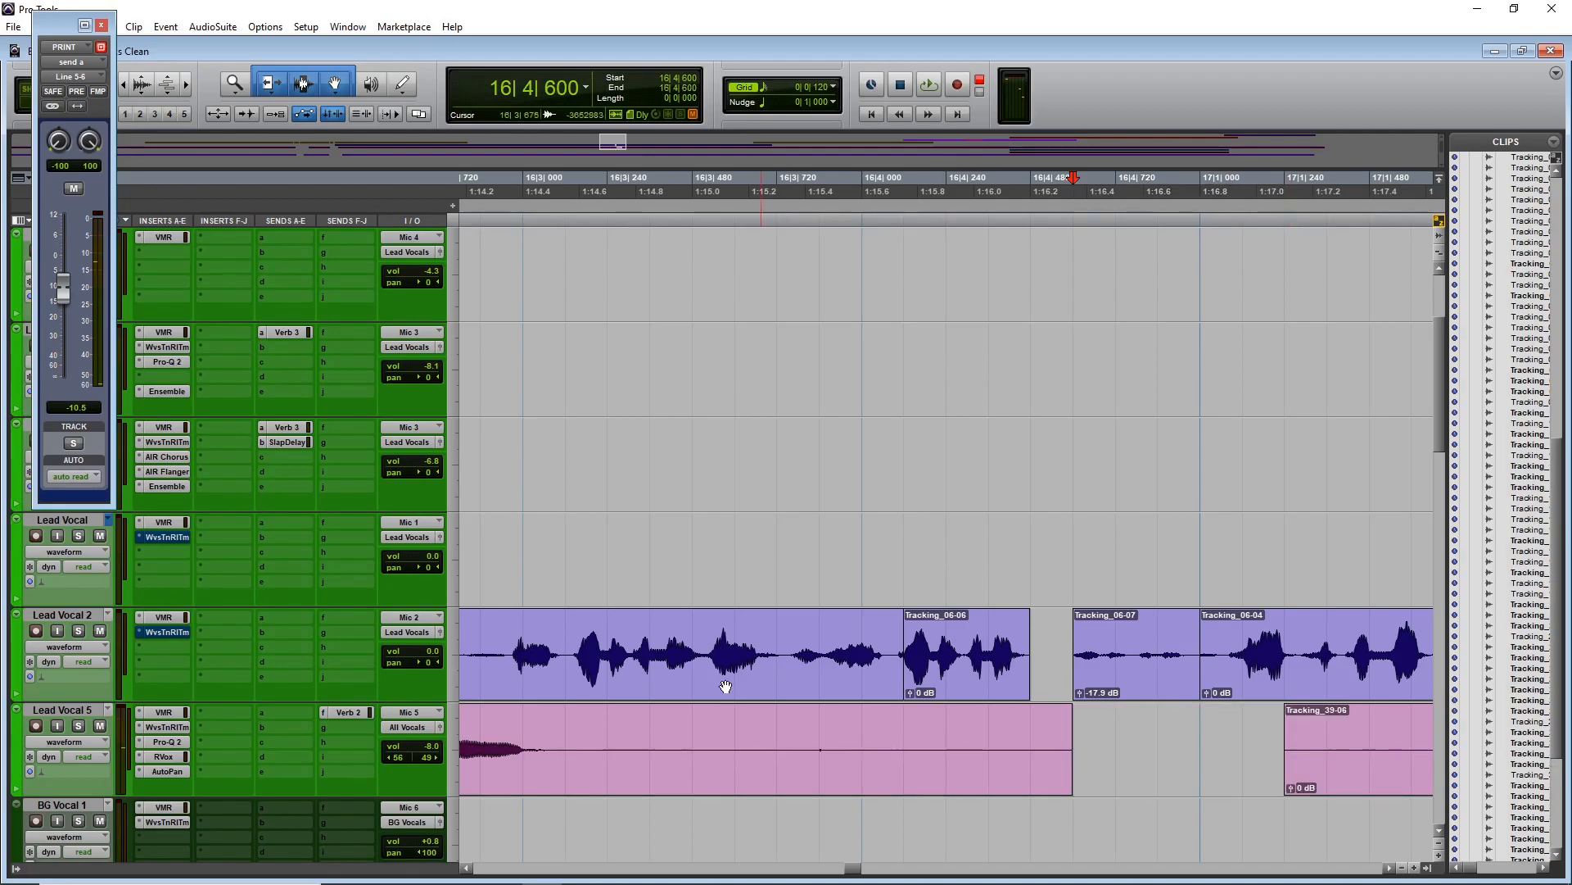
# - Play back the edited Lead Vocal 2 and Lead Vocal 5 passage from 16|3|240
pyautogui.click(608, 720)
pyautogui.press('space')
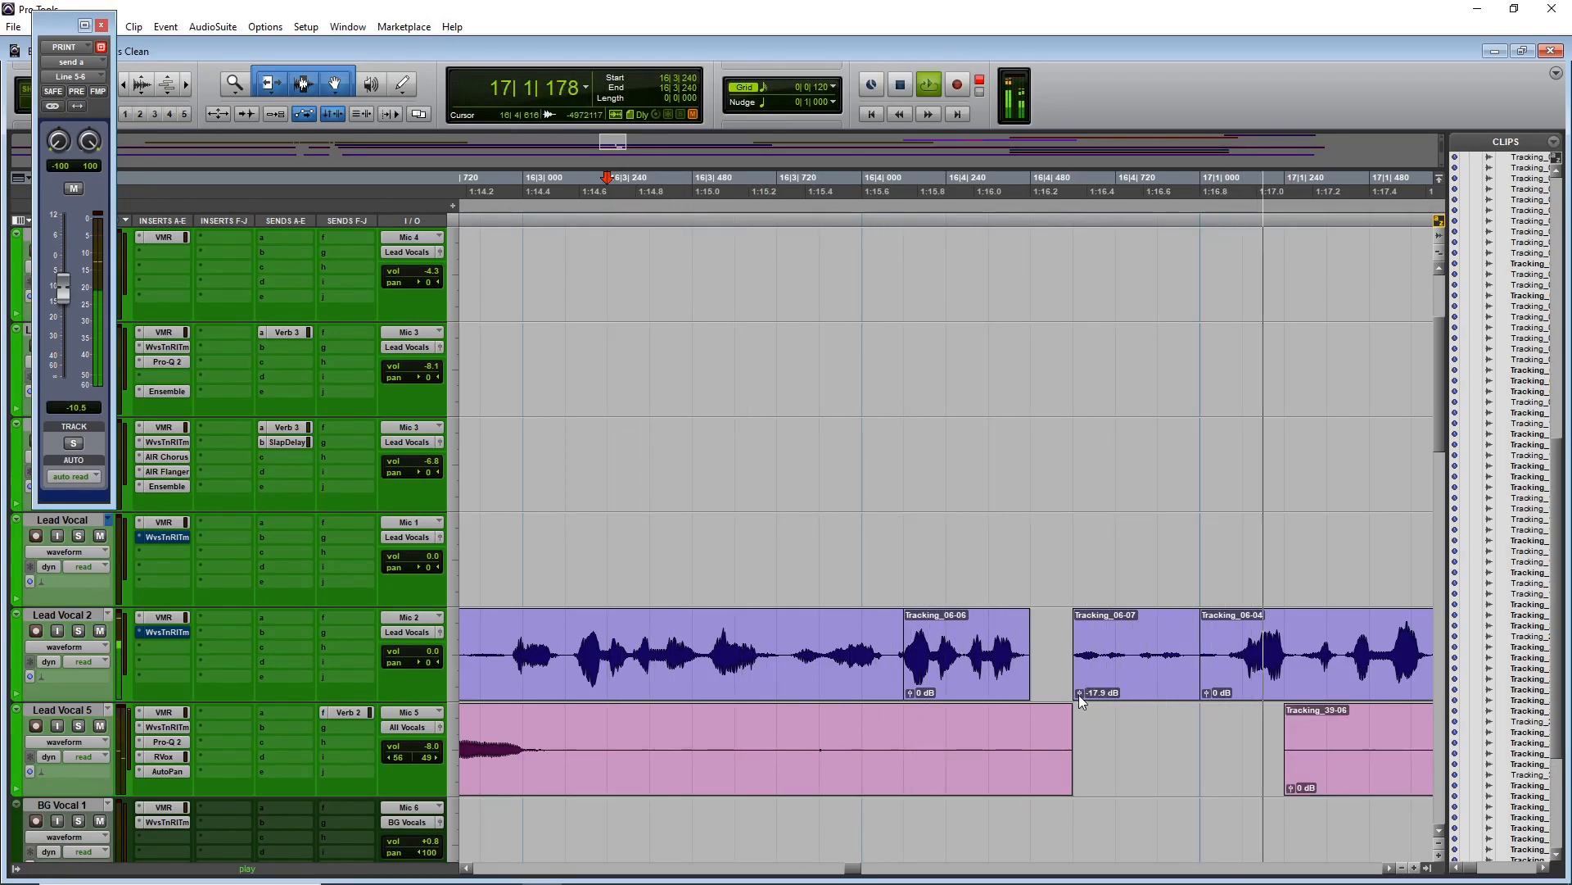
pyautogui.press('space')
# - Delete the BG Vocal 3 audio from 16|4|480 to 17|1|240 and play back from 16|3|360
pyautogui.scroll(-4, 1085, 698)
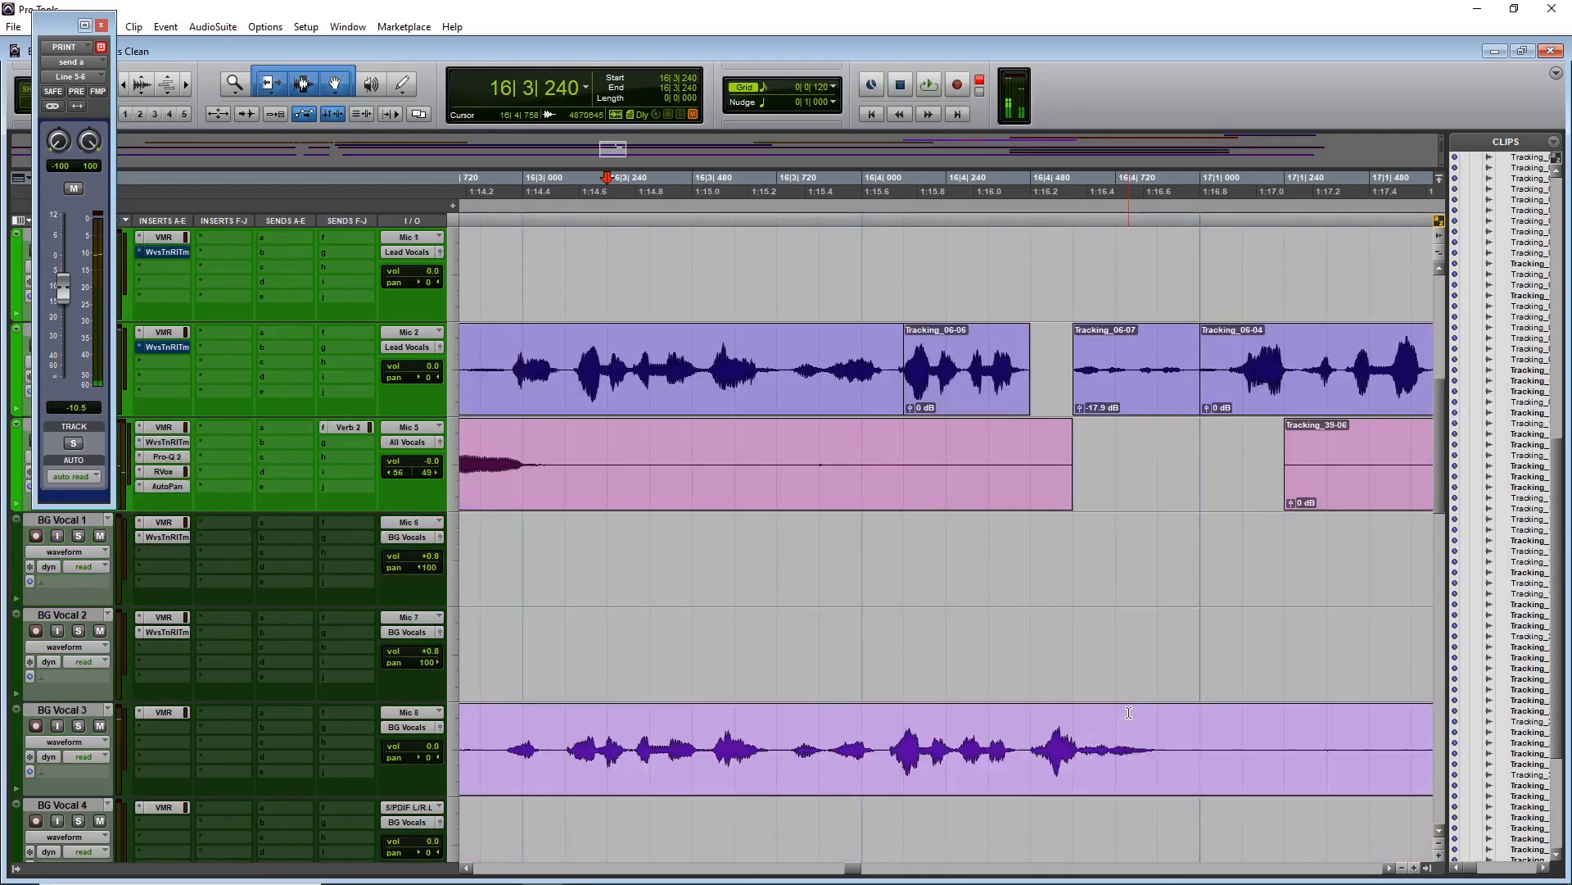
pyautogui.click(1057, 638)
pyautogui.moveTo(1057, 638); pyautogui.dragTo(1268, 667)
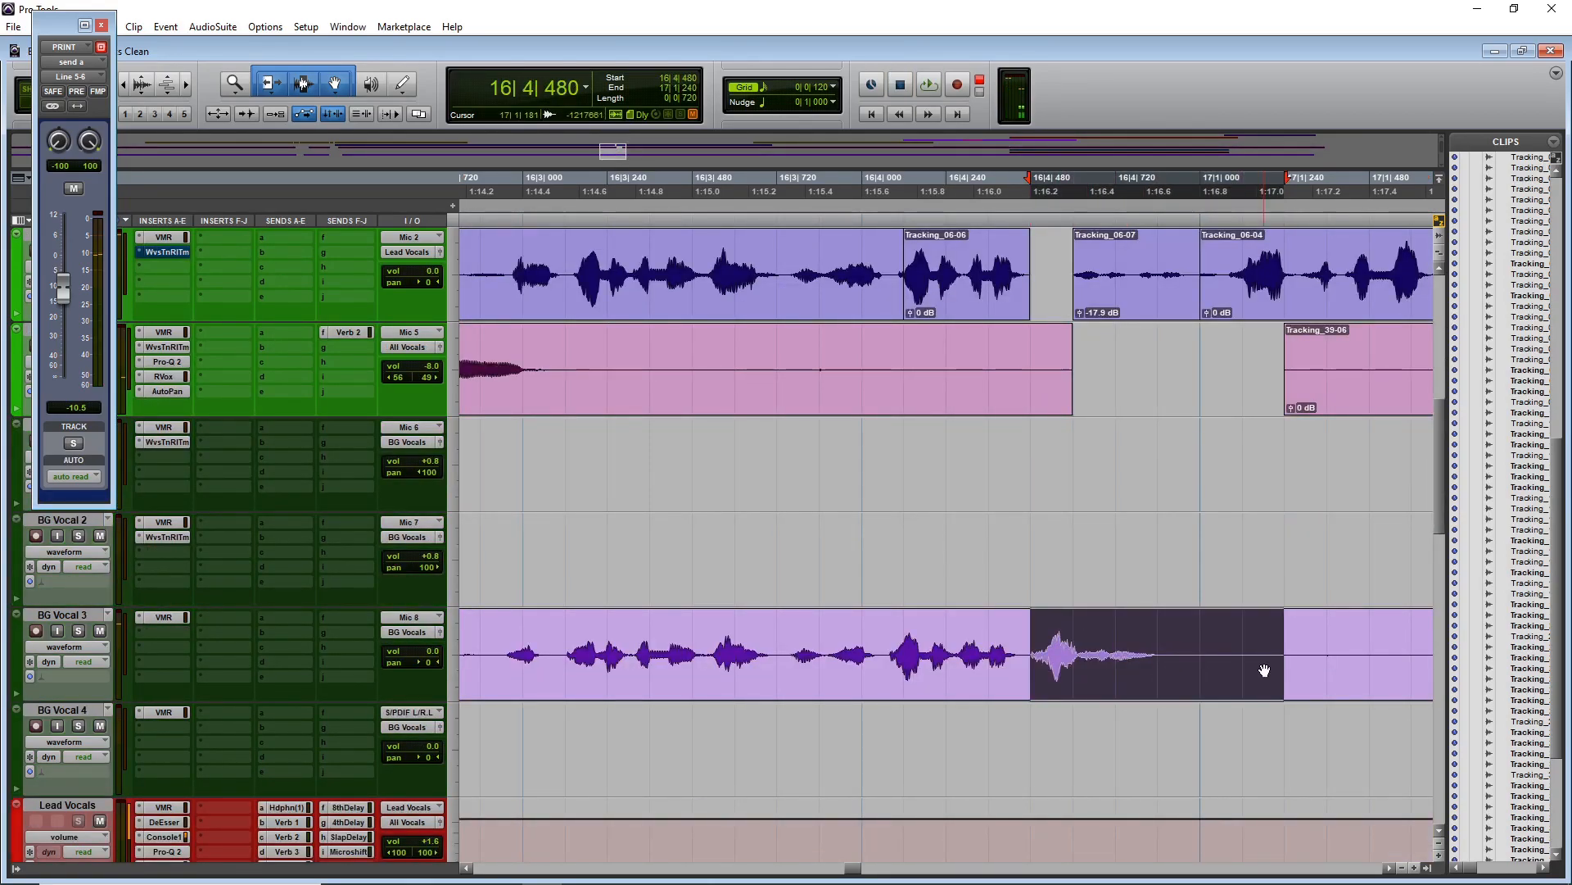
pyautogui.press('Delete')
pyautogui.scroll(2, 1068, 561)
pyautogui.press('space')
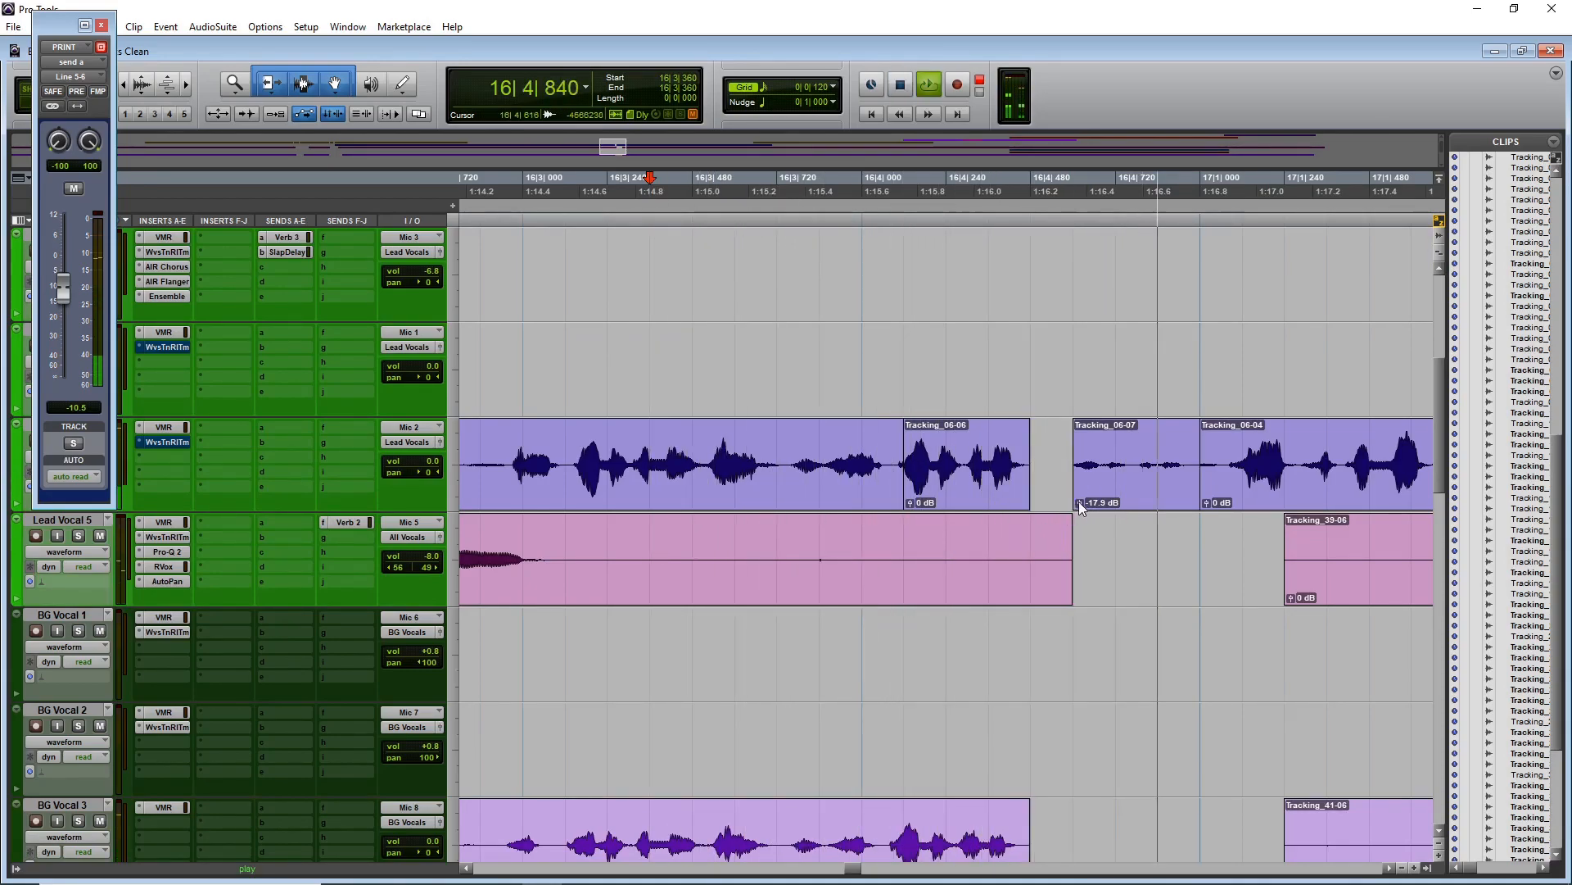
# - Extend the start of the -17.9 dB Lead Vocal 2 piece back to 16|4|480 and play back from 16|3|480
pyautogui.moveTo(1076, 498); pyautogui.dragTo(1028, 488)
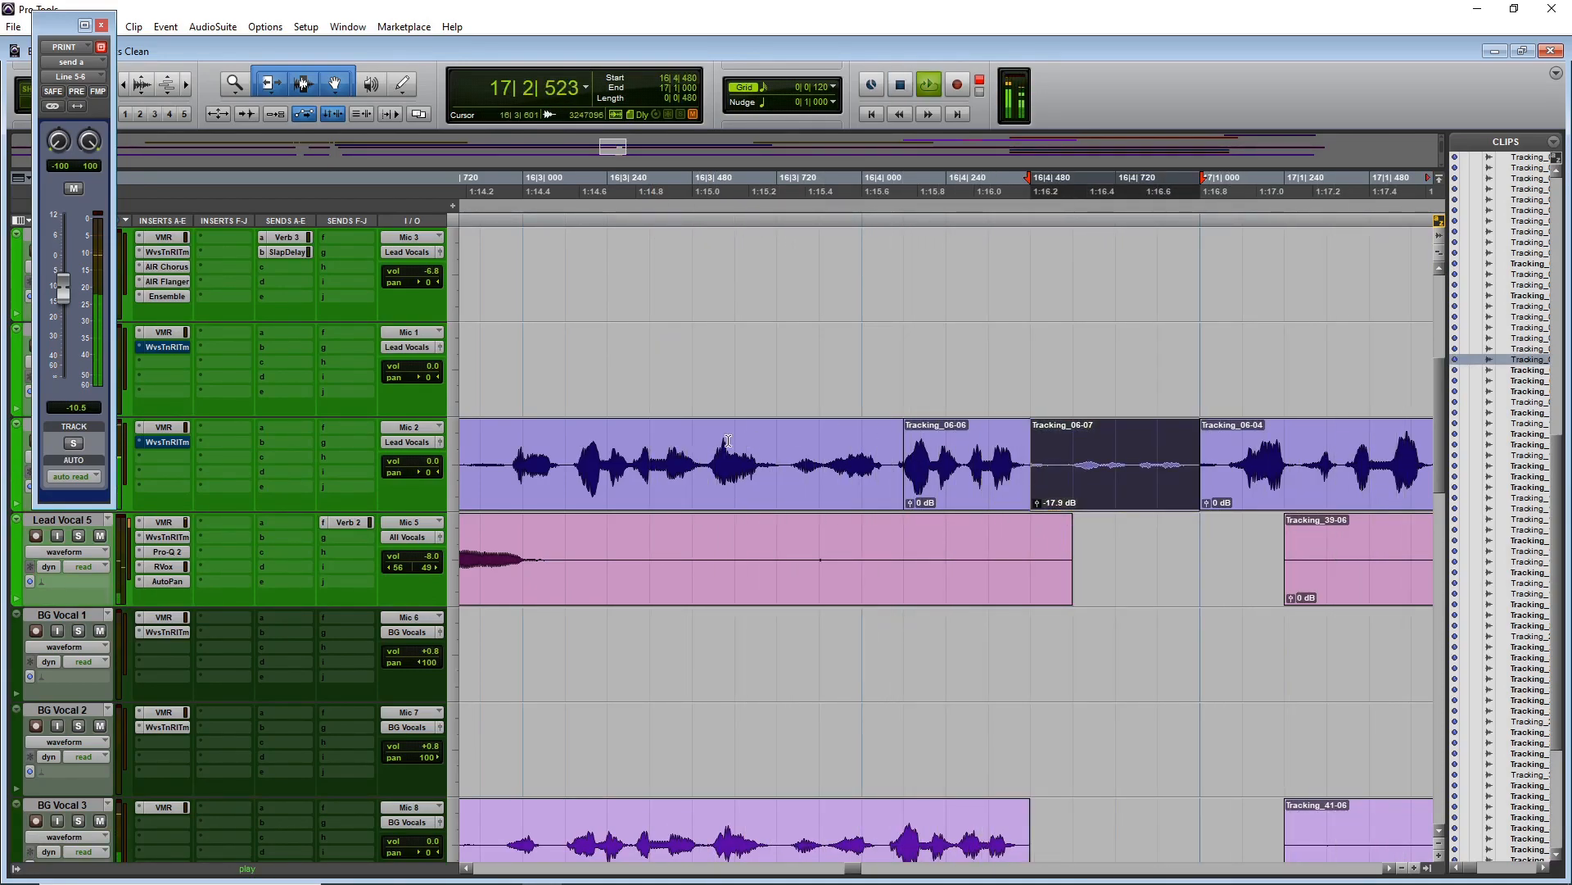
pyautogui.click(702, 452)
pyautogui.press('space')
pyautogui.press('space')
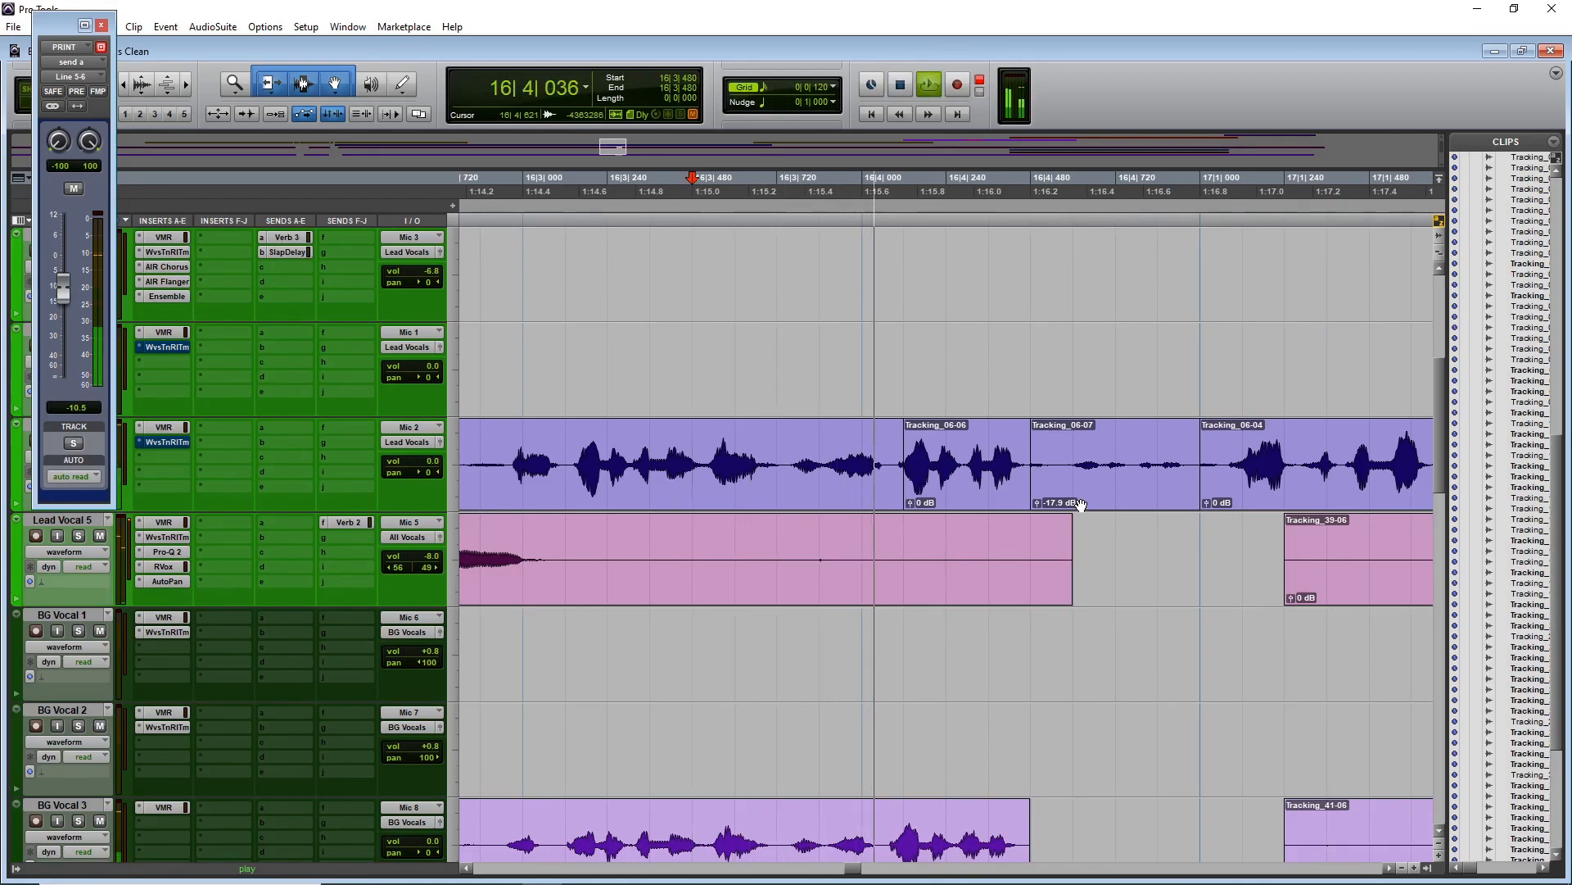
pyautogui.scroll(5, 1081, 505)
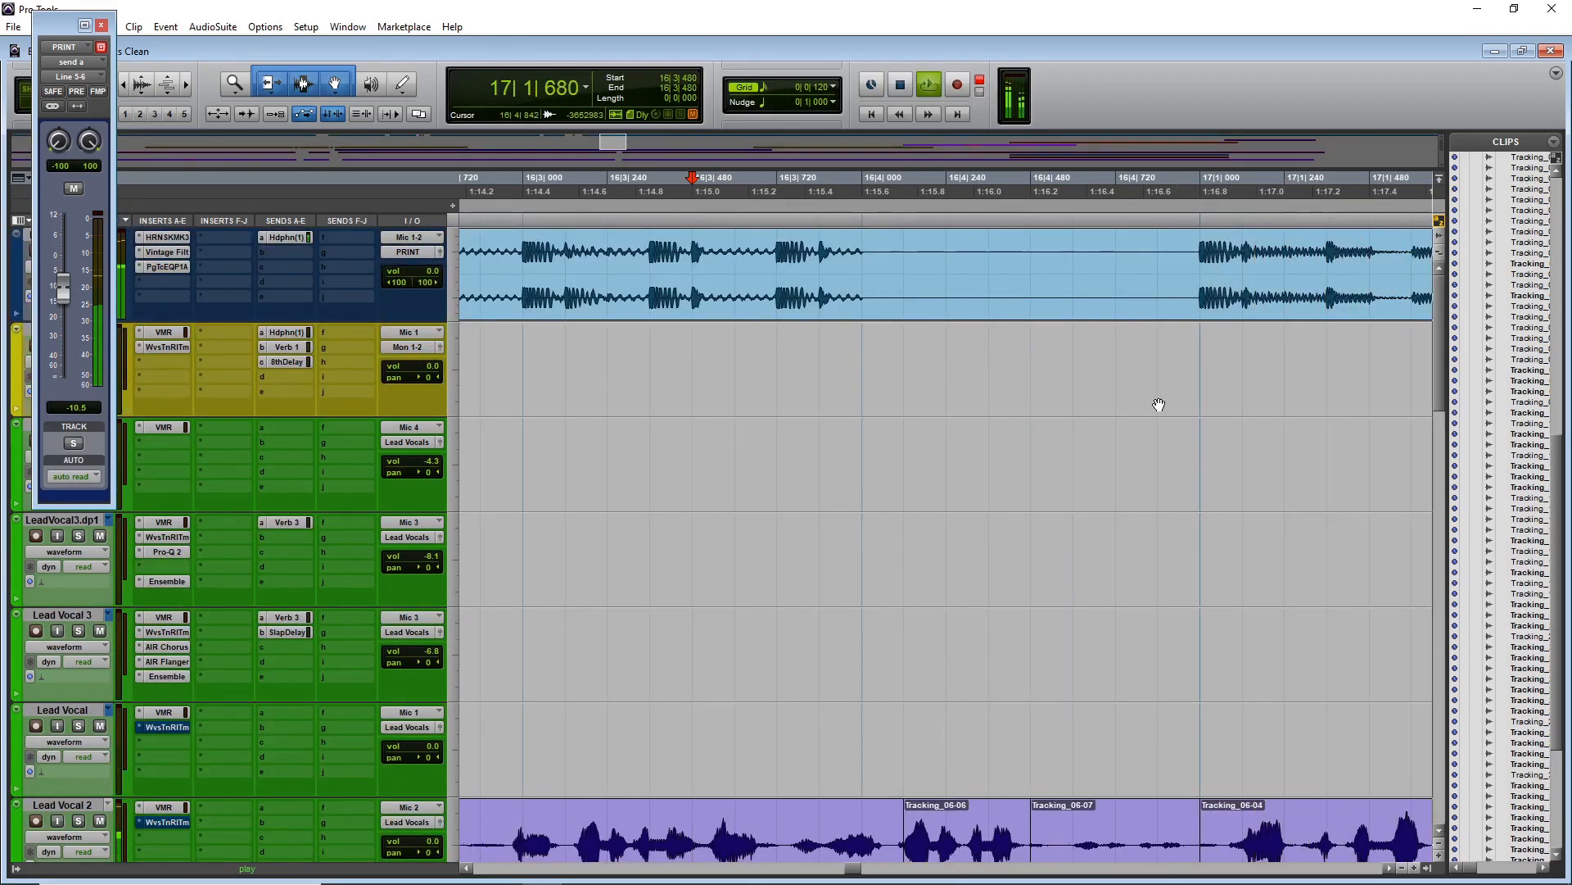
pyautogui.press('r')
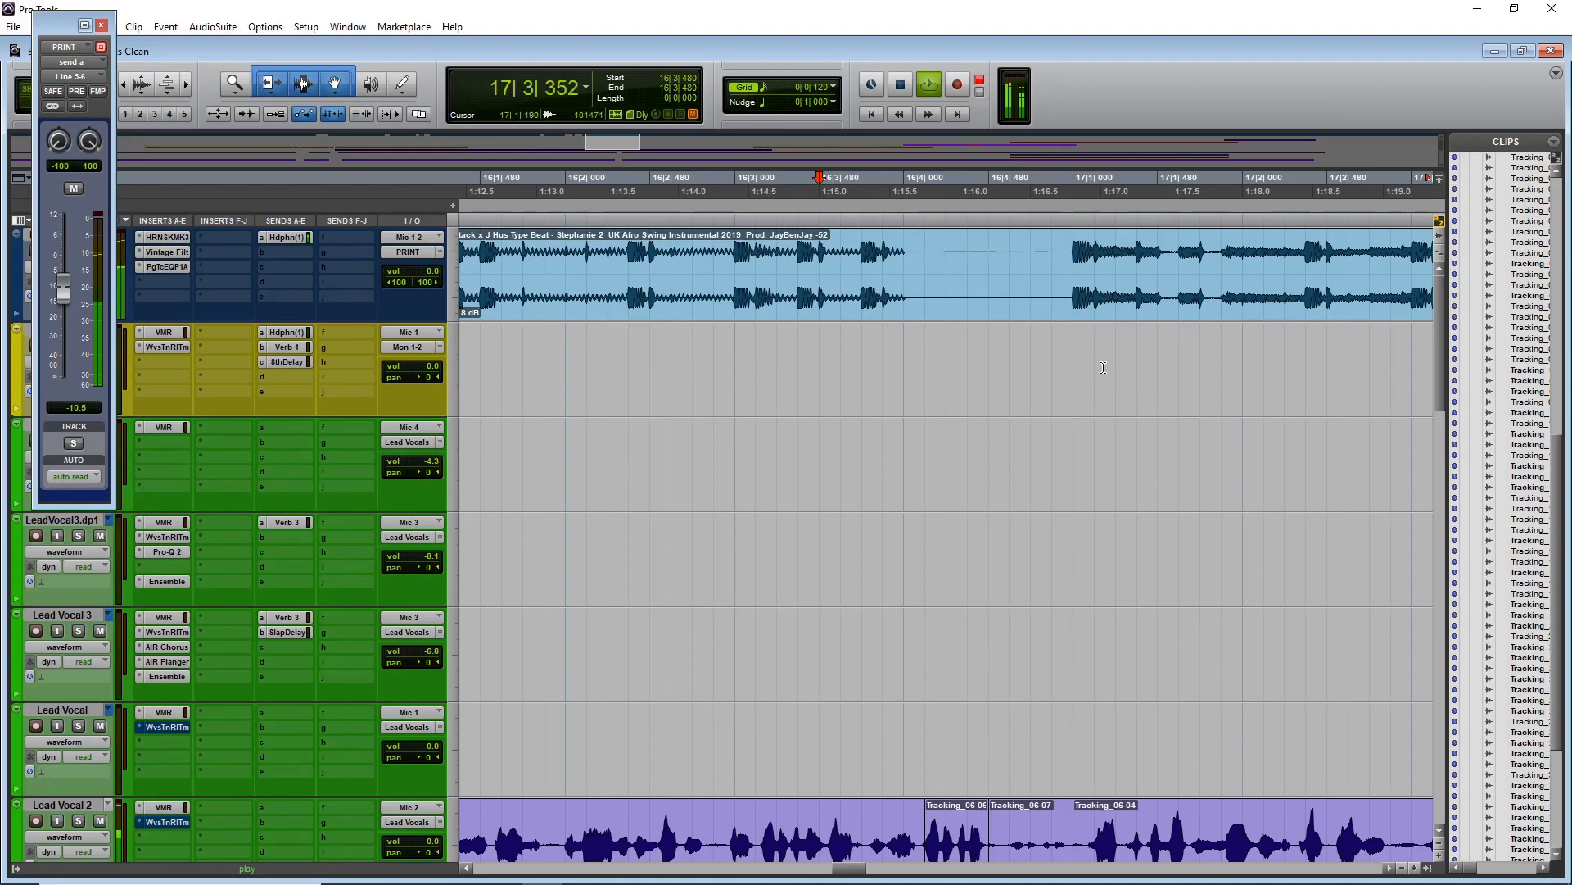
pyautogui.press('space')
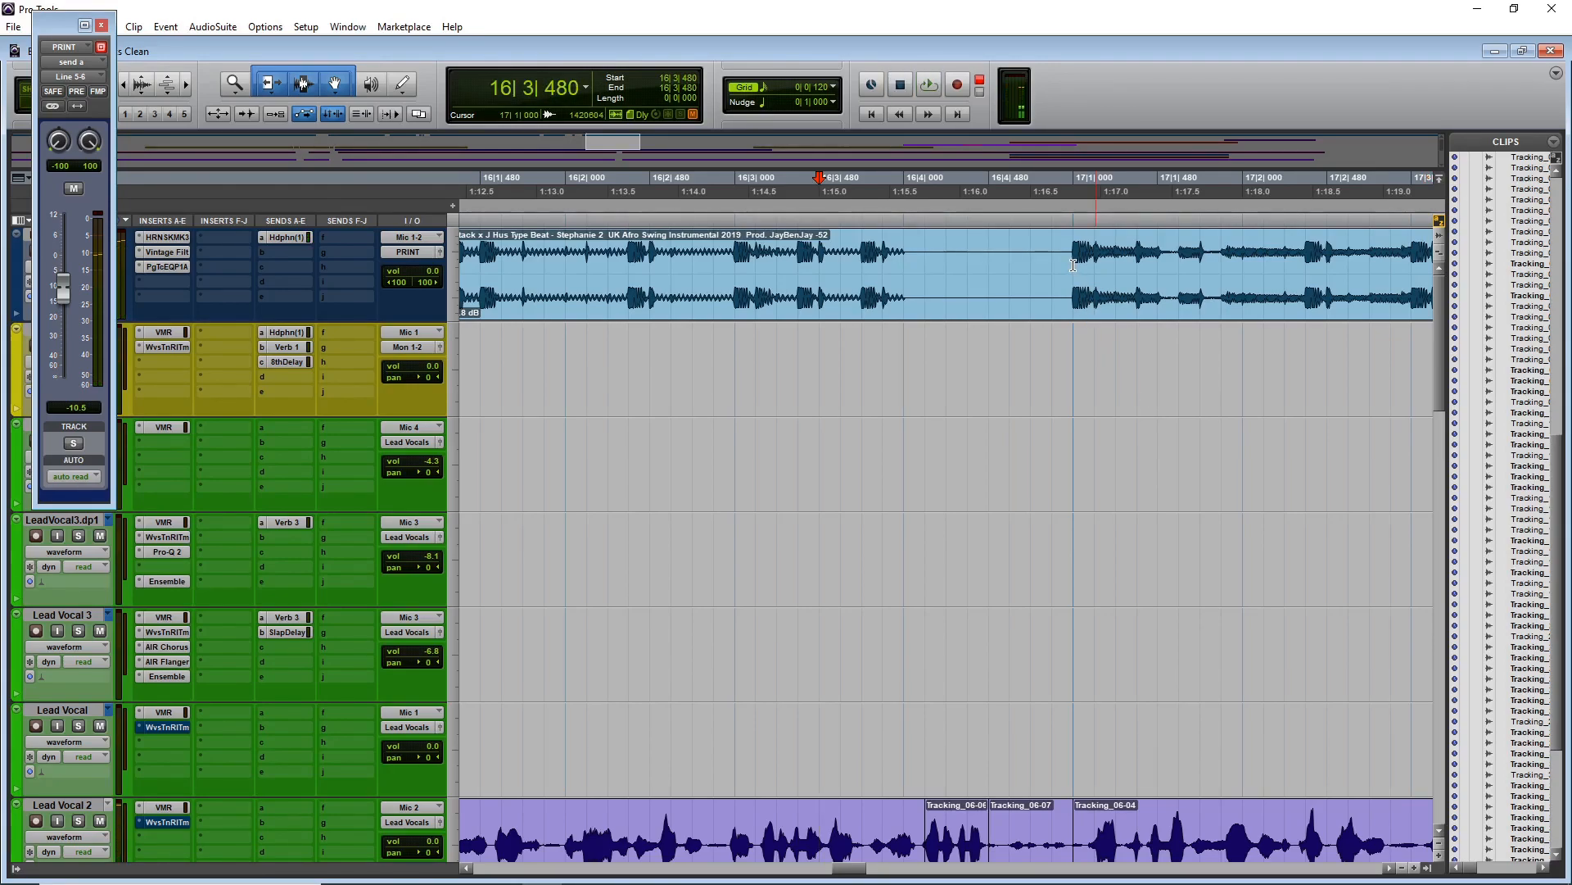
# - Separate the instrumental beat from 17|1|000 to 17|1|840 and place a copy of that piece at 16|4|000
pyautogui.moveTo(1073, 264); pyautogui.dragTo(909, 285)
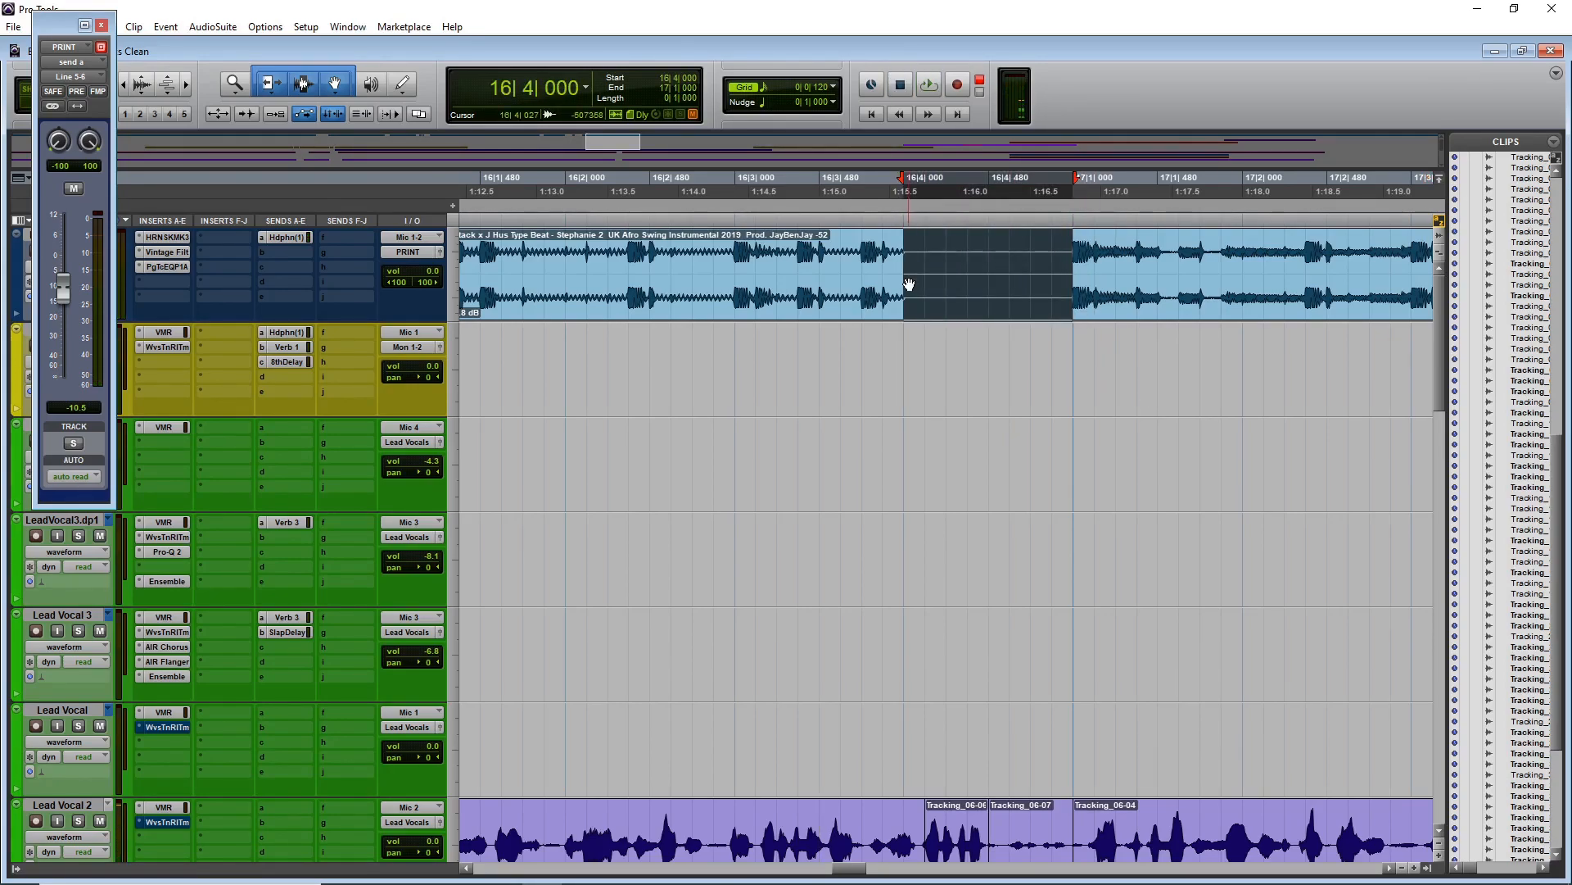
pyautogui.click(605, 266)
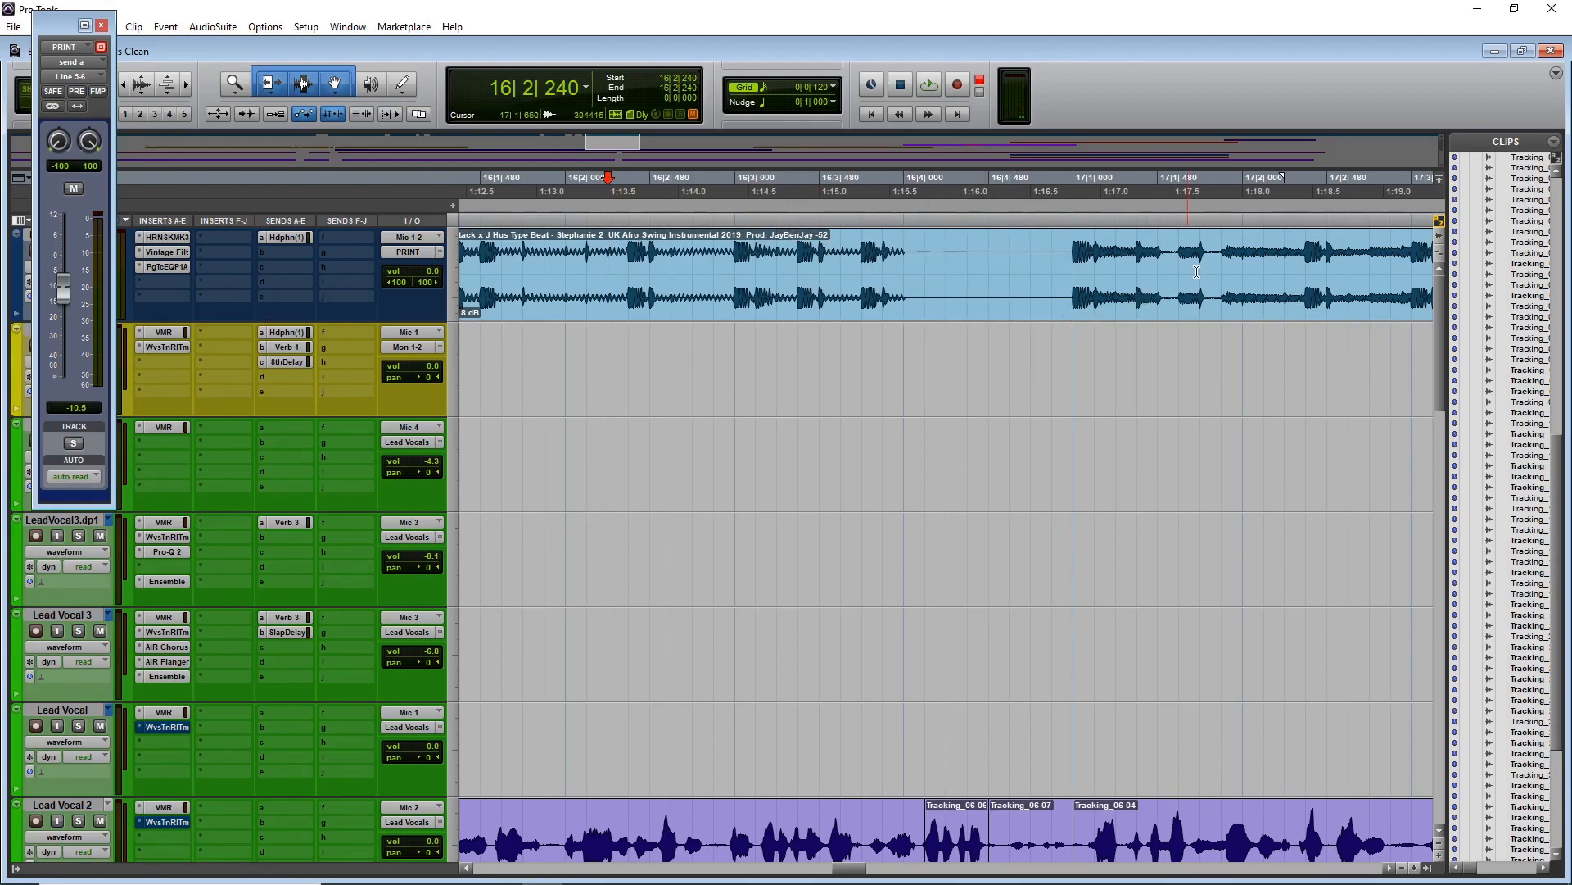
pyautogui.moveTo(1218, 266); pyautogui.dragTo(1064, 284)
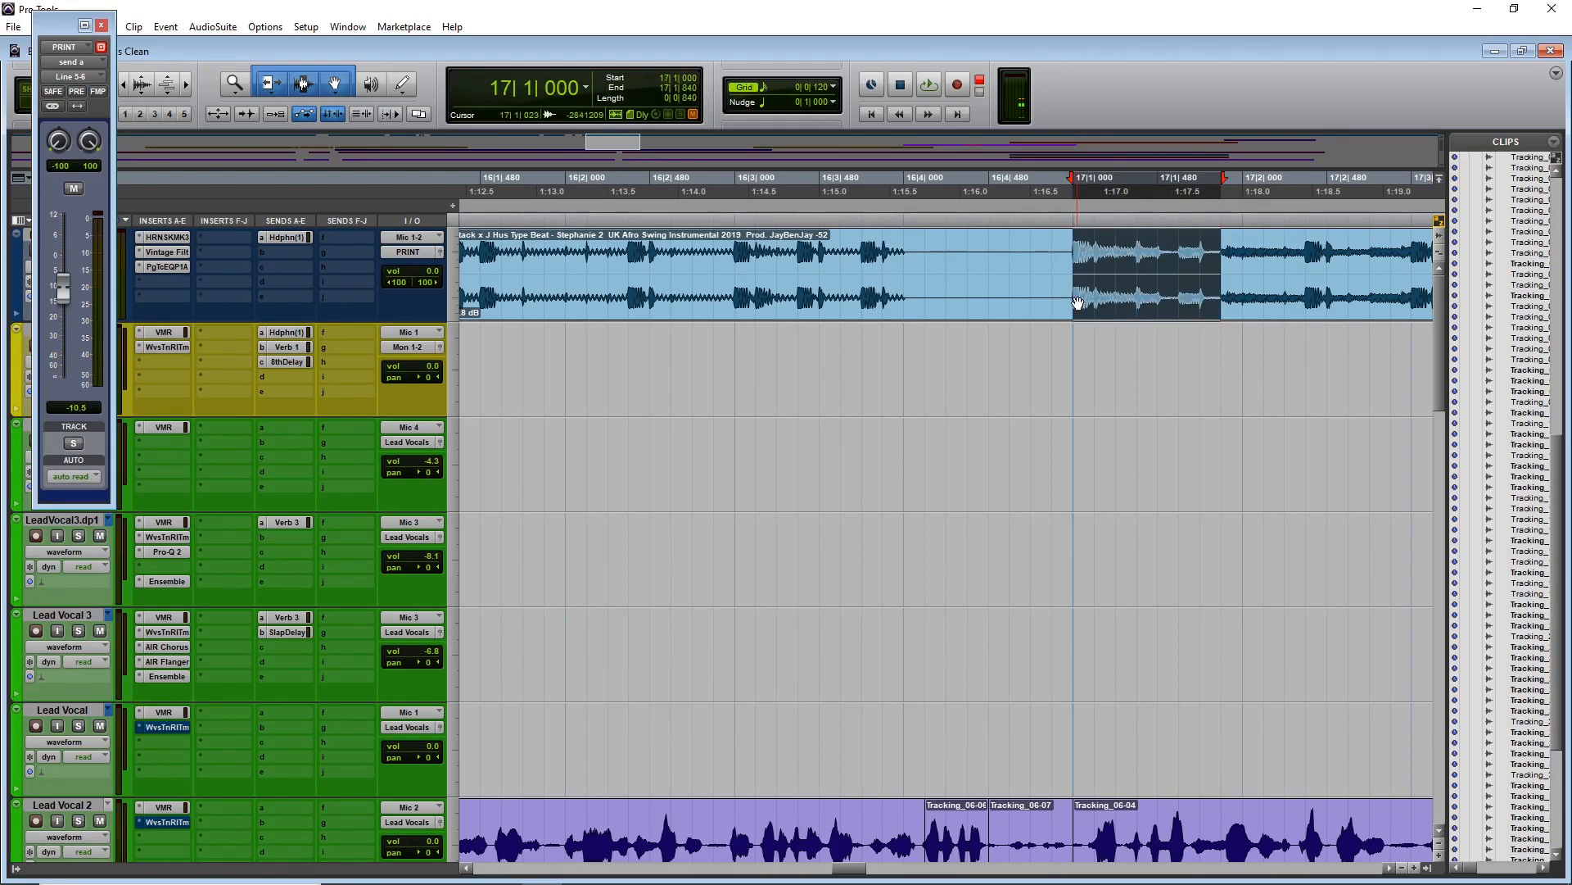
pyautogui.hotkey('ctrl', 'e')
pyautogui.moveTo(1171, 317); pyautogui.dragTo(1010, 322)
# - Reverse the copied beat piece with AudioSuite and move it to 16|4|120 so it ends at 17|1|000
pyautogui.click(205, 30)
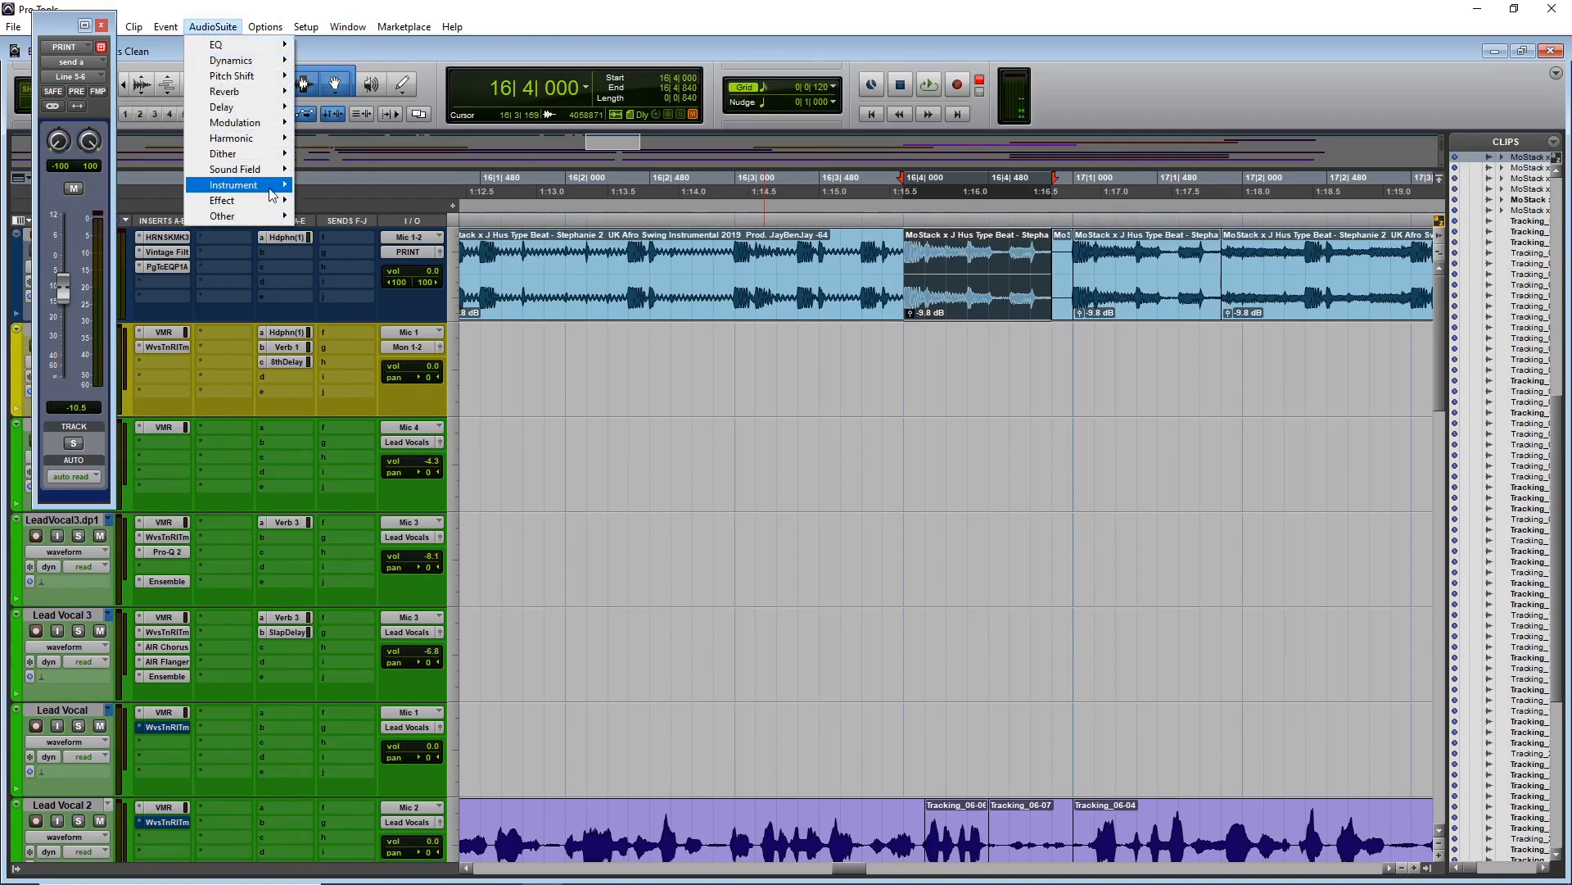
pyautogui.moveTo(257, 217)
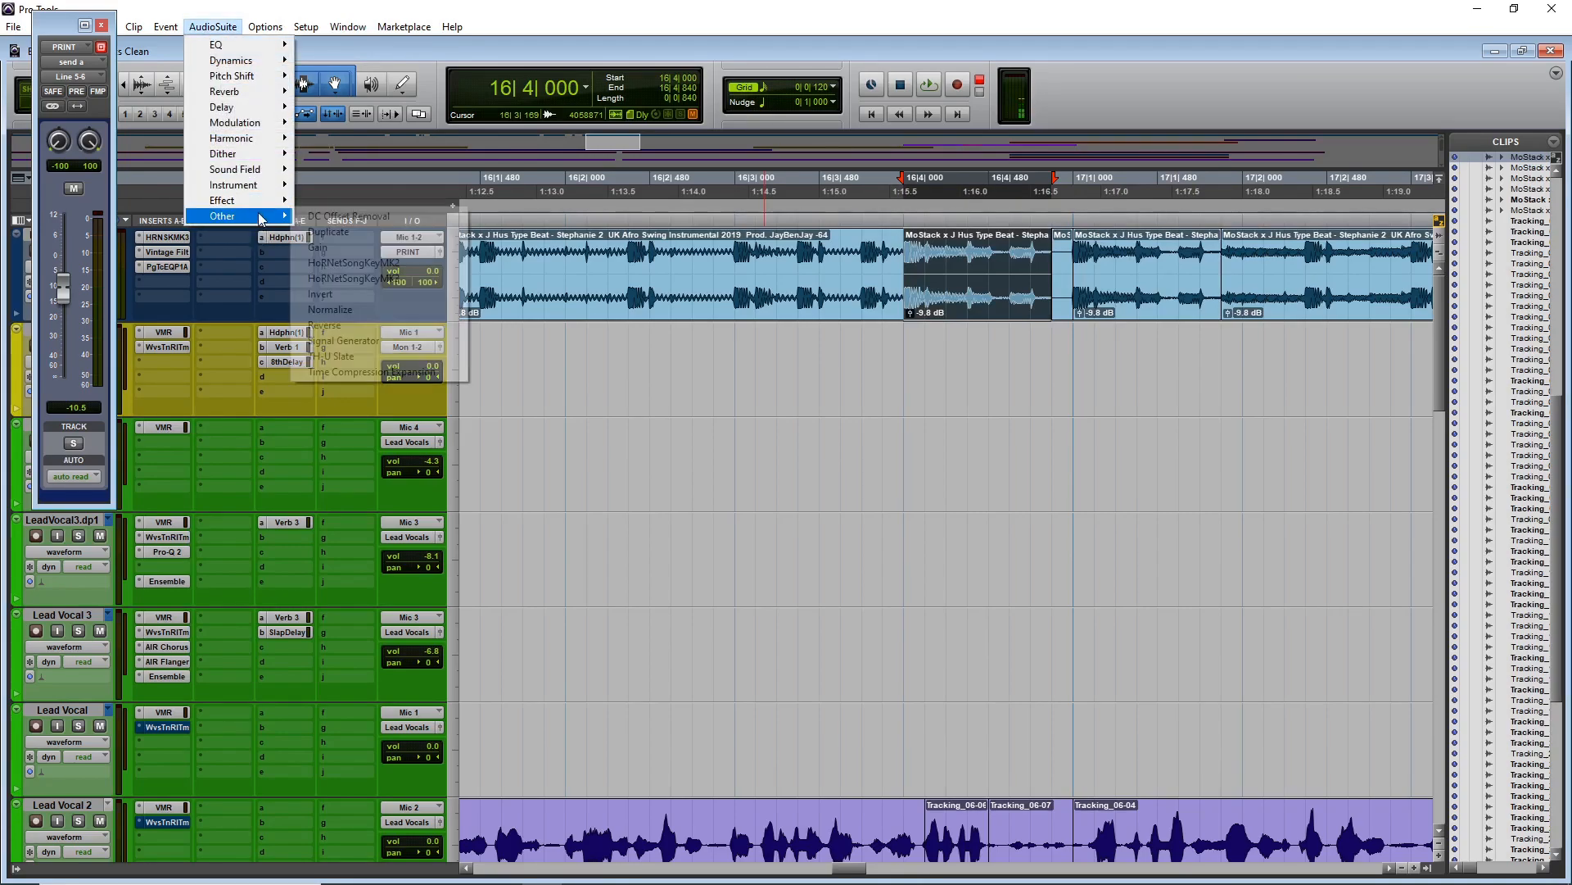
pyautogui.click(422, 327)
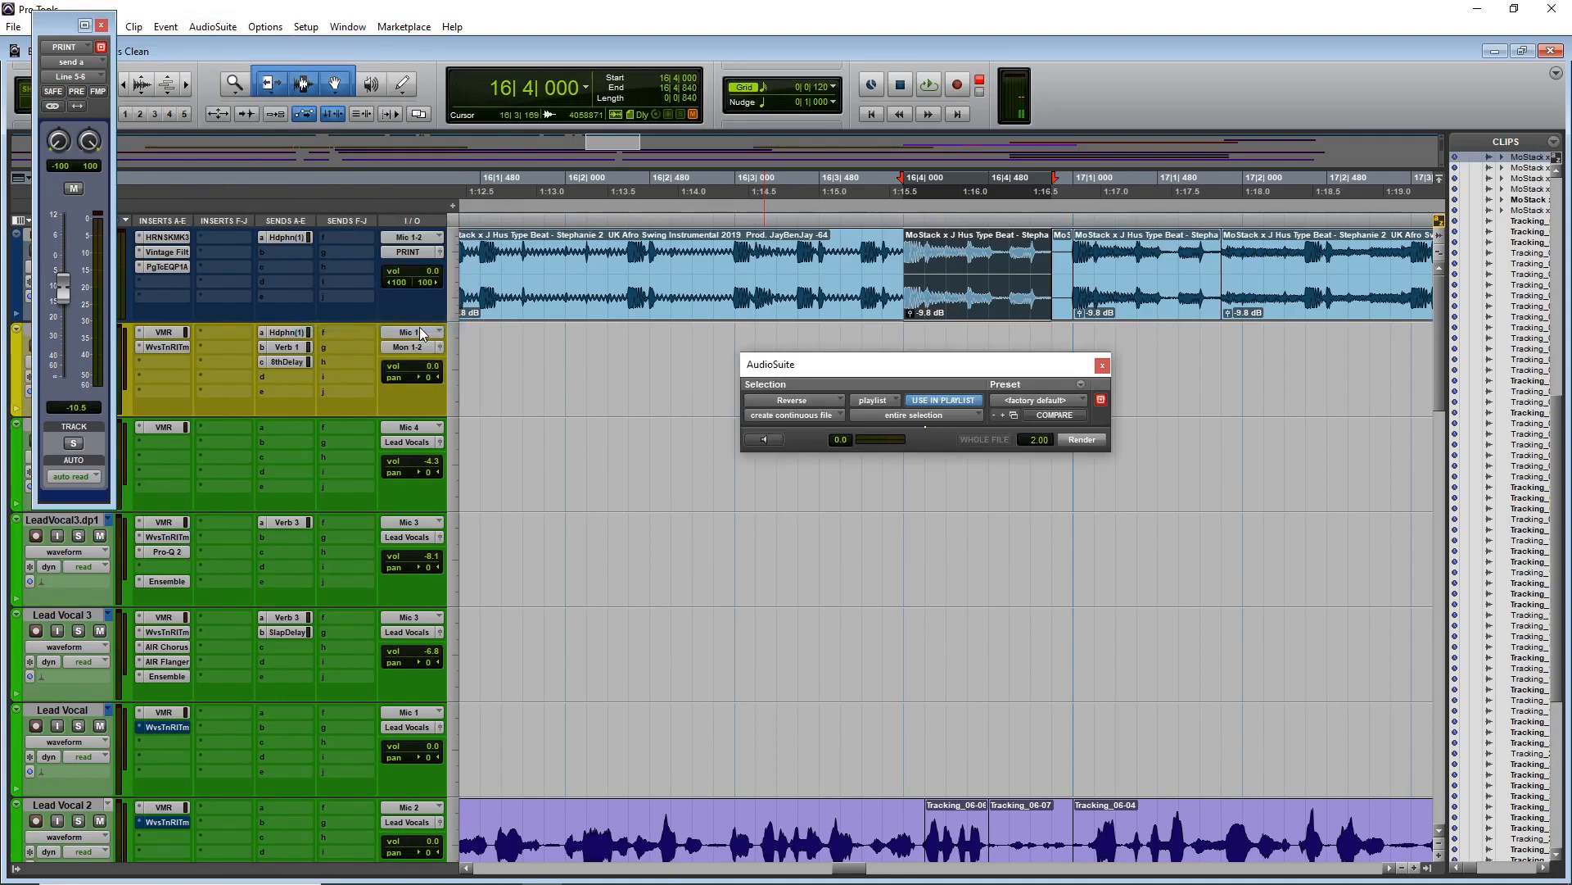
pyautogui.click(1079, 439)
pyautogui.click(1026, 303)
pyautogui.moveTo(1025, 304); pyautogui.dragTo(1026, 303)
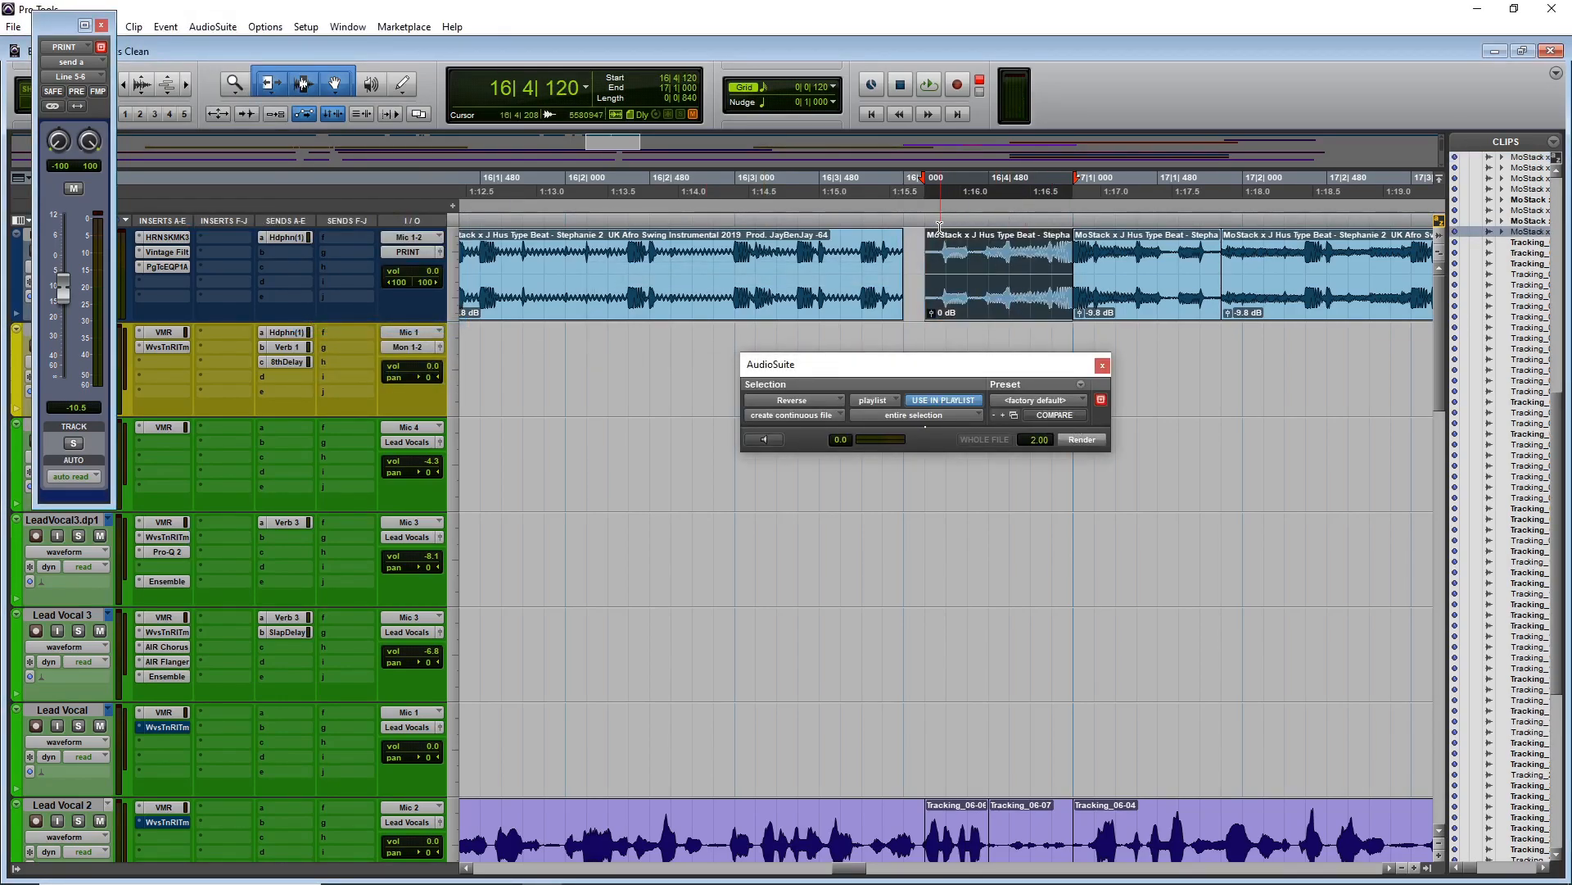
# - Fade in the reversed beat piece across its full length and play back from 16|2|000
pyautogui.moveTo(932, 238); pyautogui.dragTo(1073, 246)
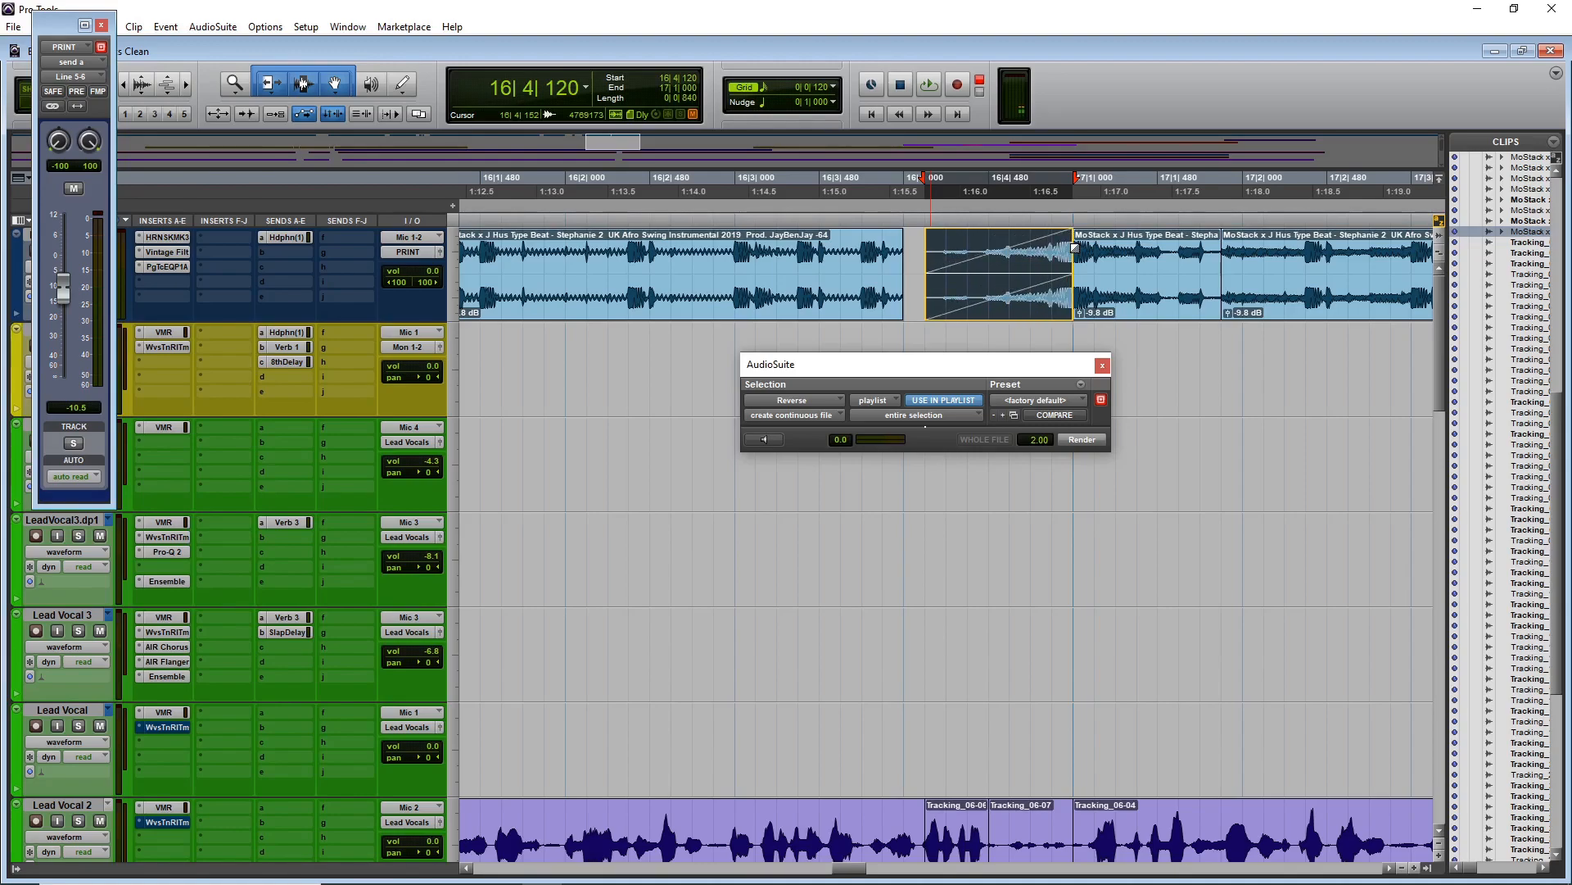
pyautogui.click(557, 223)
pyautogui.press('space')
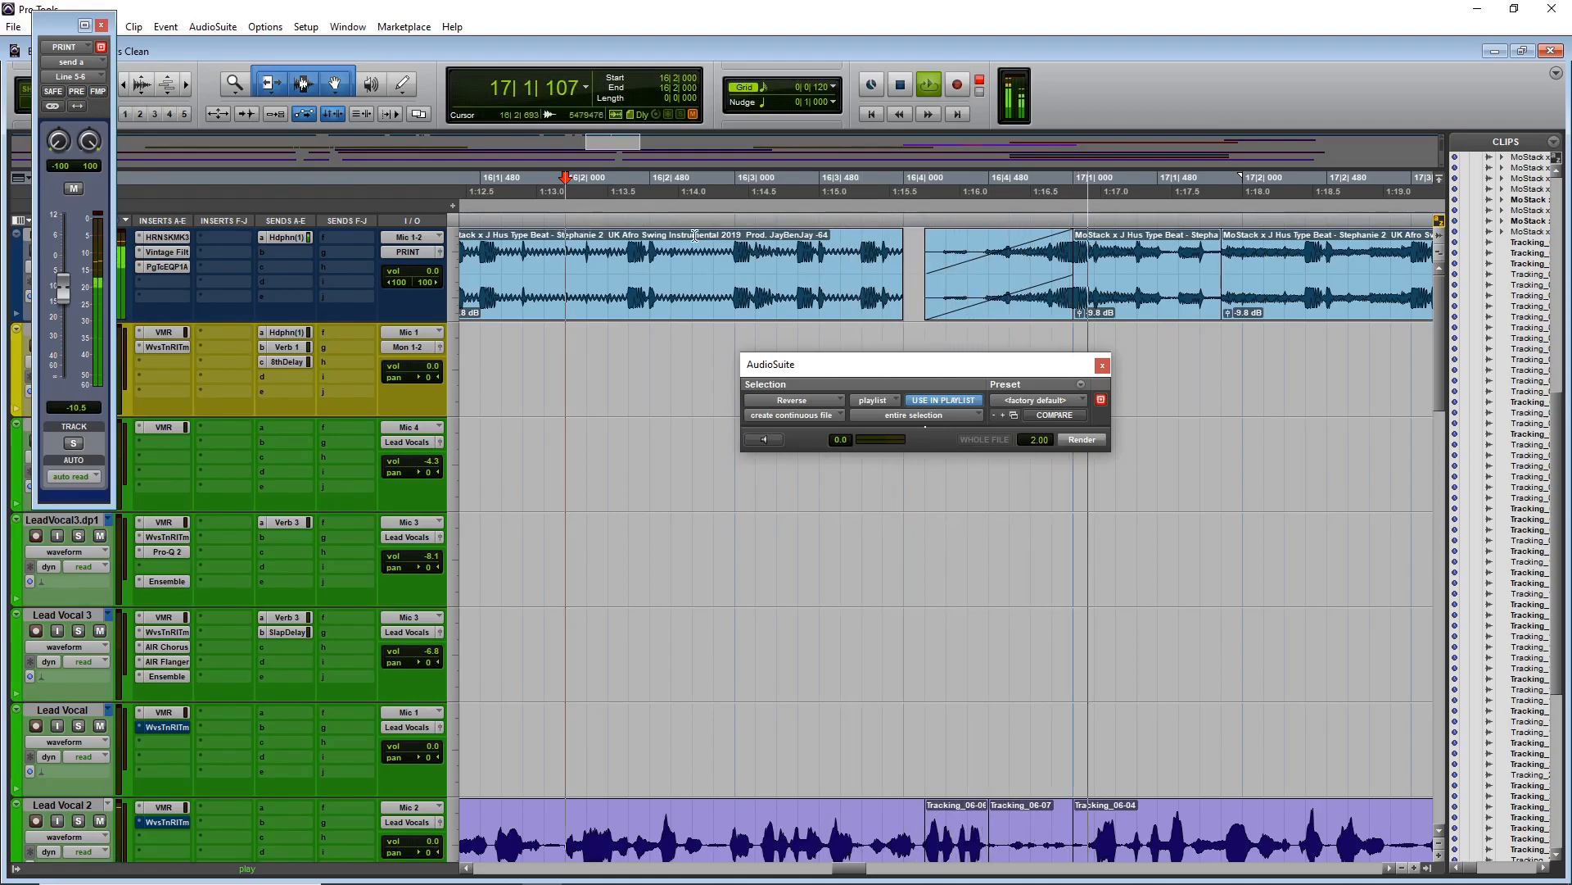
pyautogui.press('space')
# - Trim the start of the reversed beat piece to 16|4|600 and play back from 16|2|840 and from 16|1|840
pyautogui.moveTo(929, 295); pyautogui.dragTo(1010, 287)
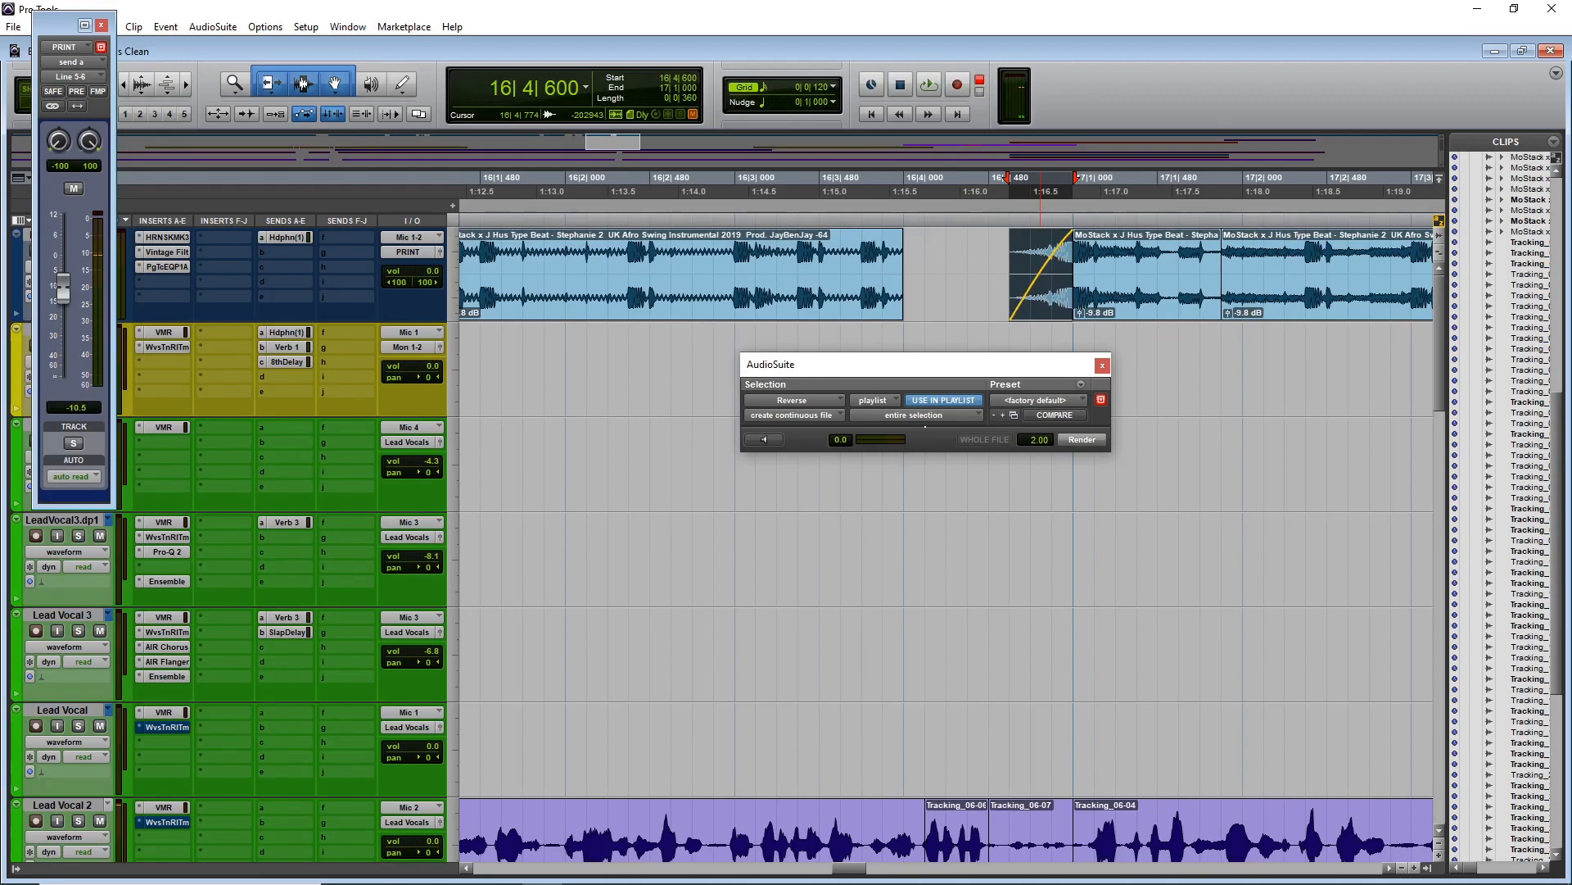
pyautogui.click(708, 220)
pyautogui.press('space')
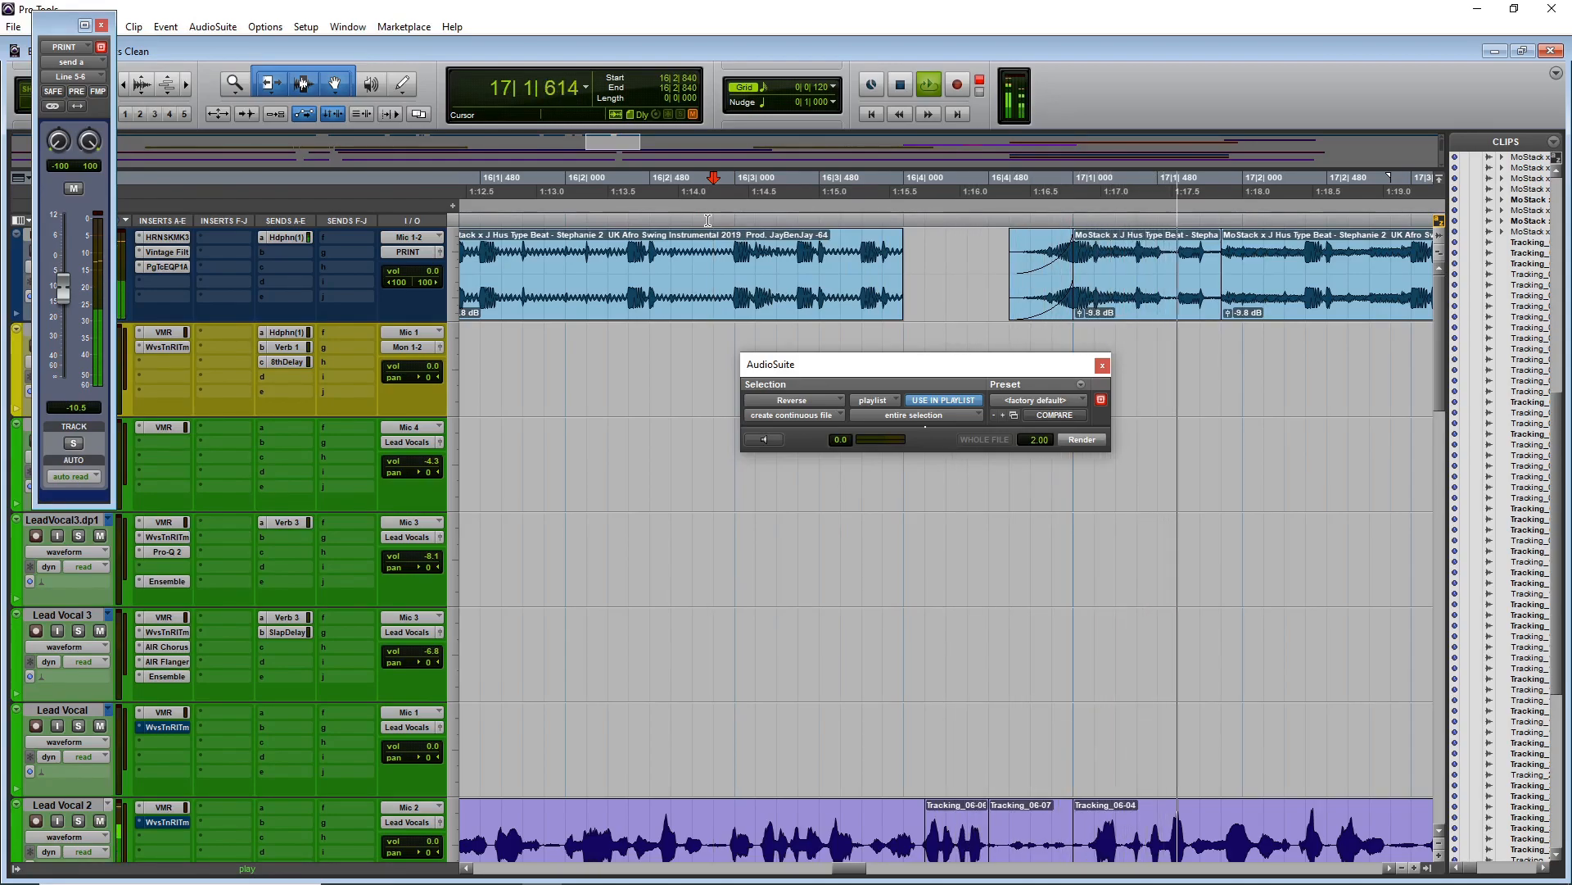
pyautogui.click(545, 222)
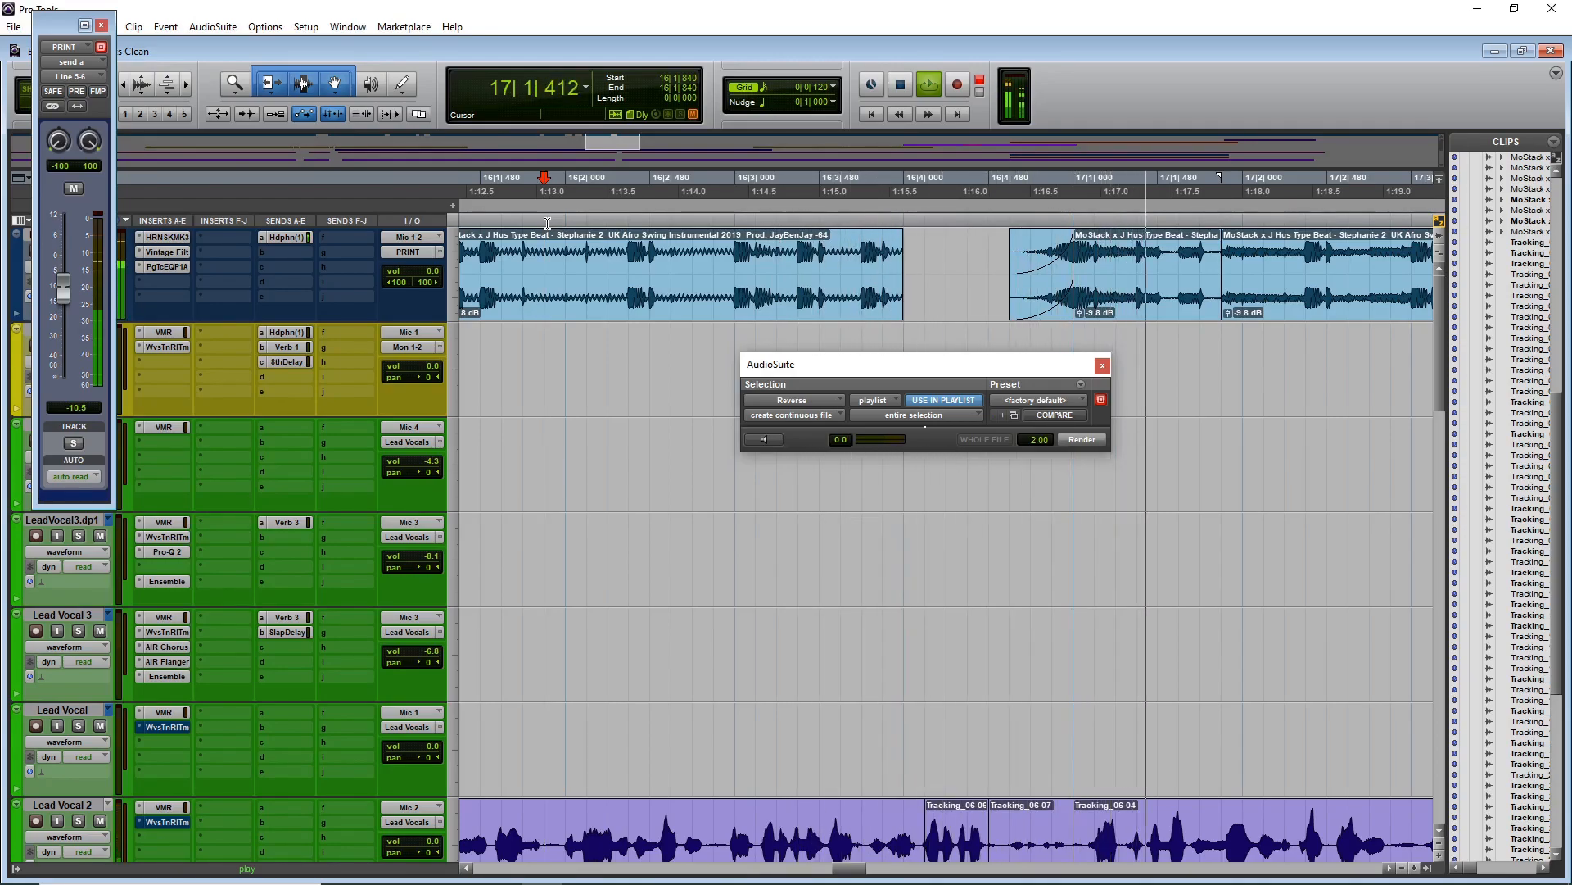
pyautogui.press('space')
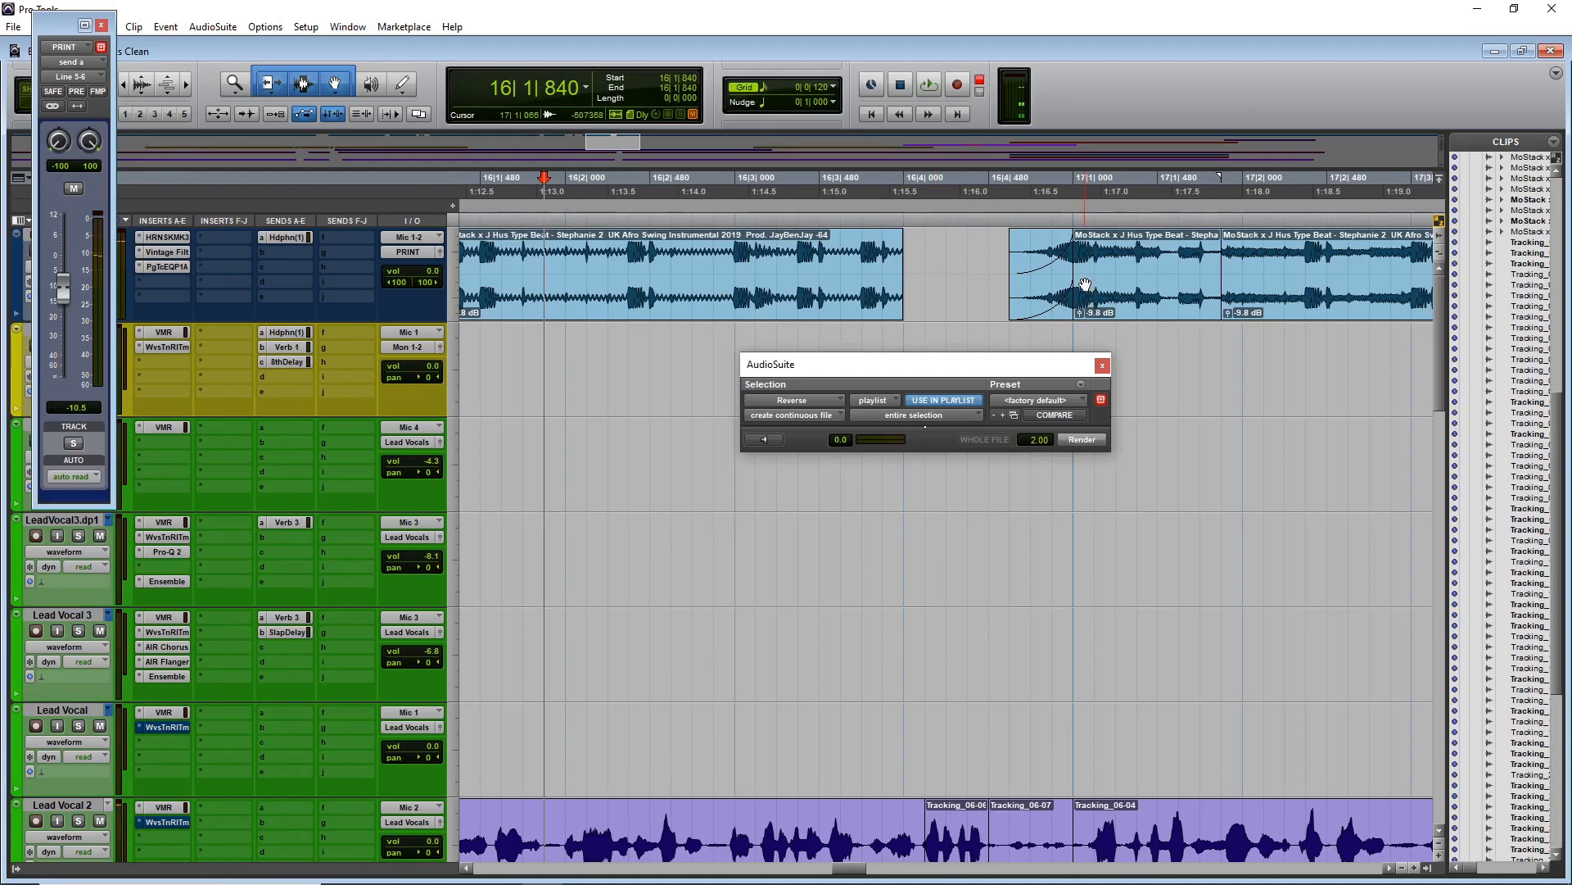
# - Try extending the beat piece that starts at 17|1|000 back to 16|4|000
pyautogui.moveTo(1079, 282); pyautogui.dragTo(891, 275)
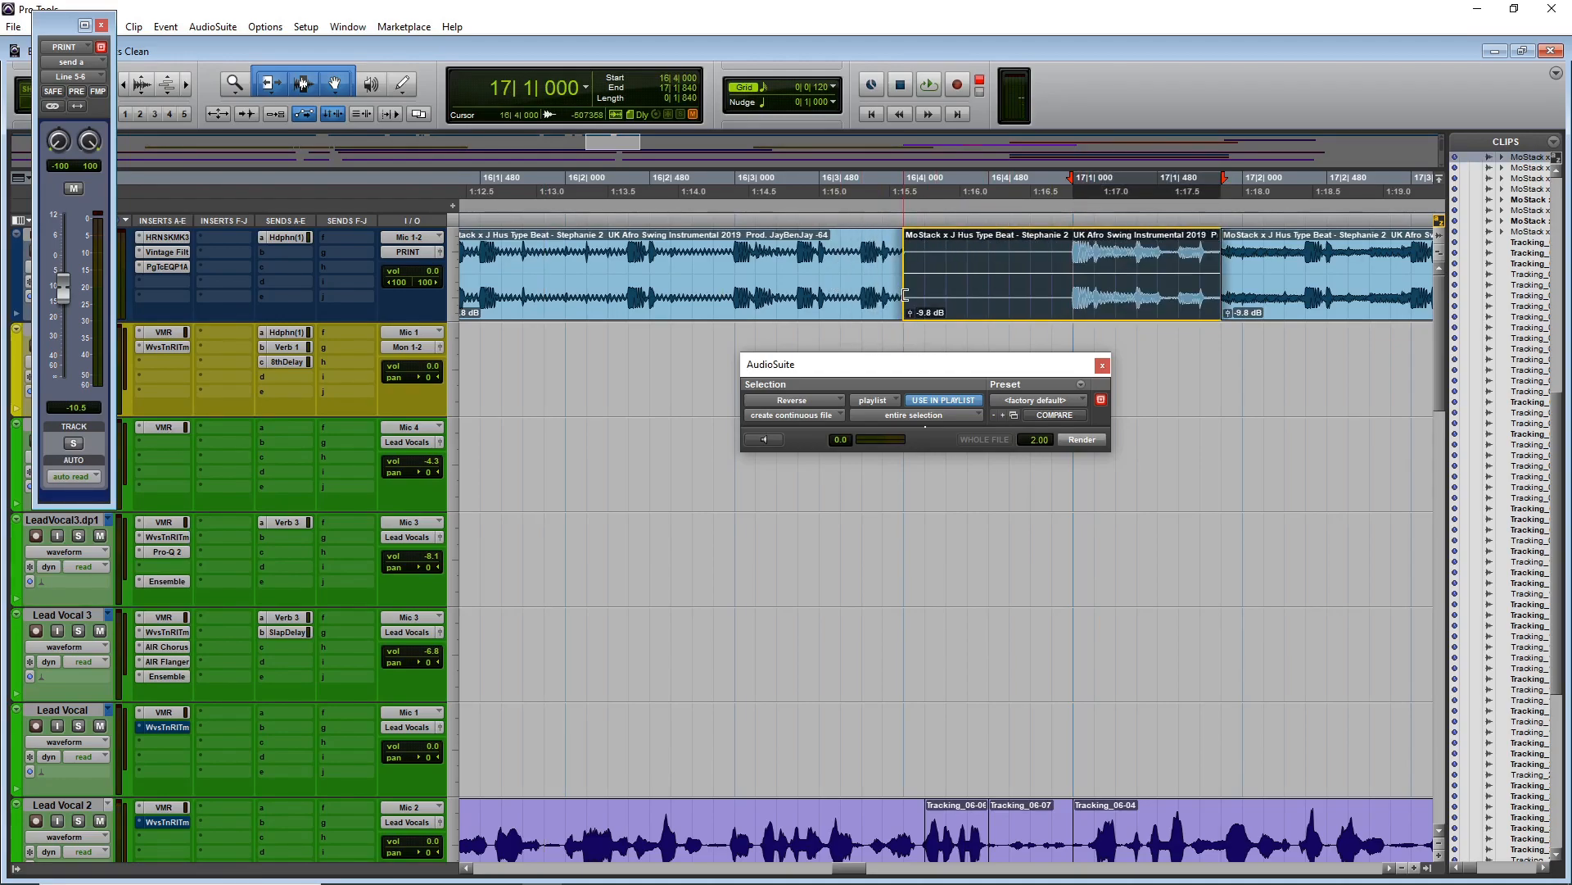
pyautogui.moveTo(974, 296); pyautogui.dragTo(1082, 299)
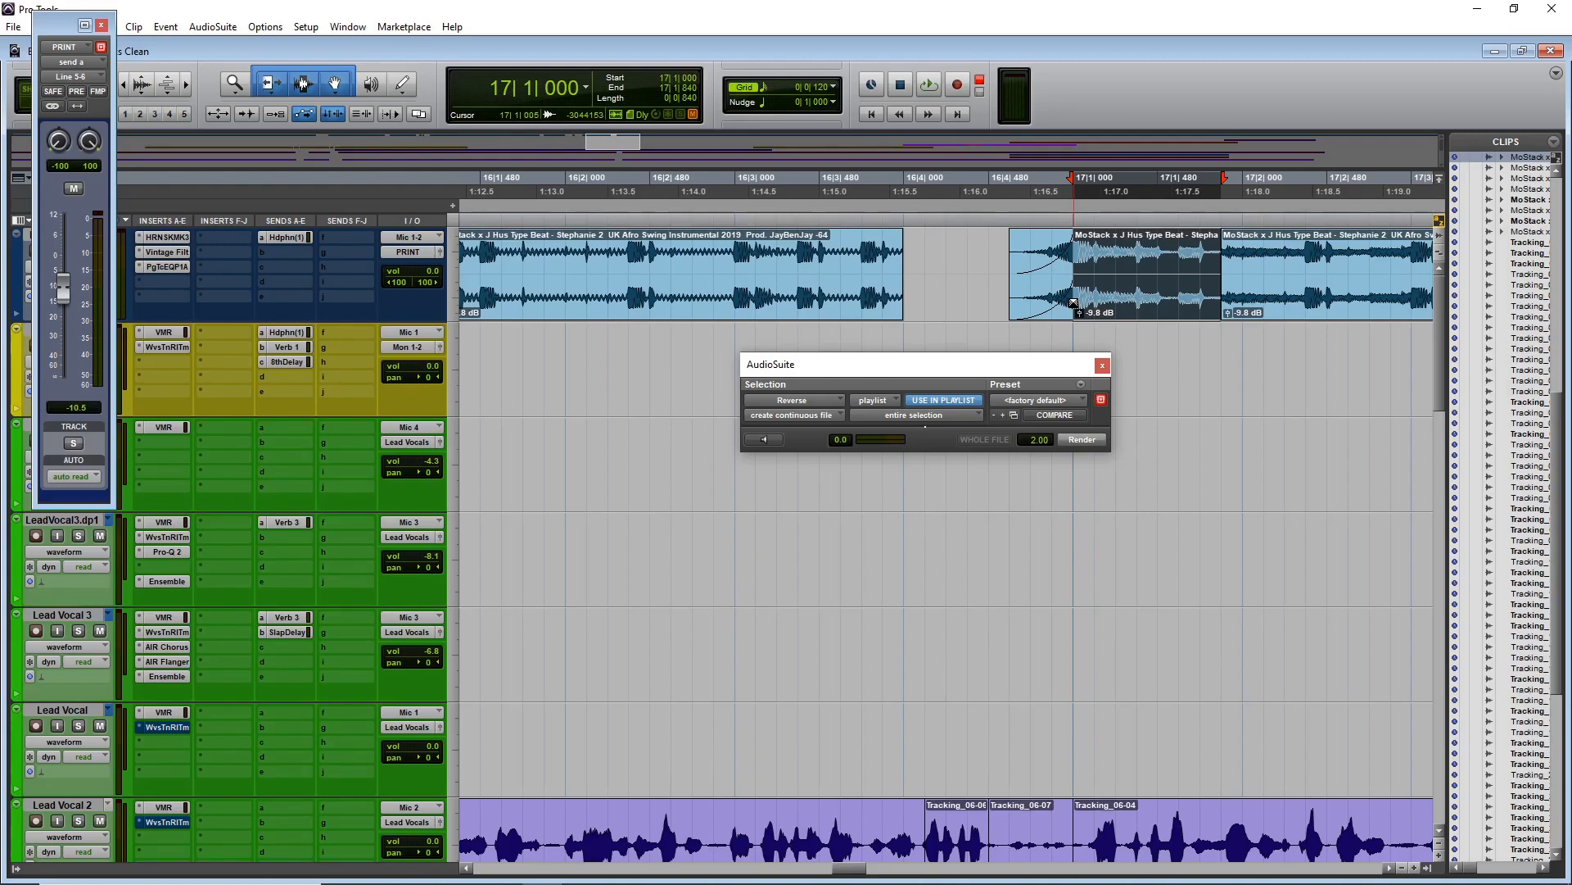
pyautogui.click(544, 220)
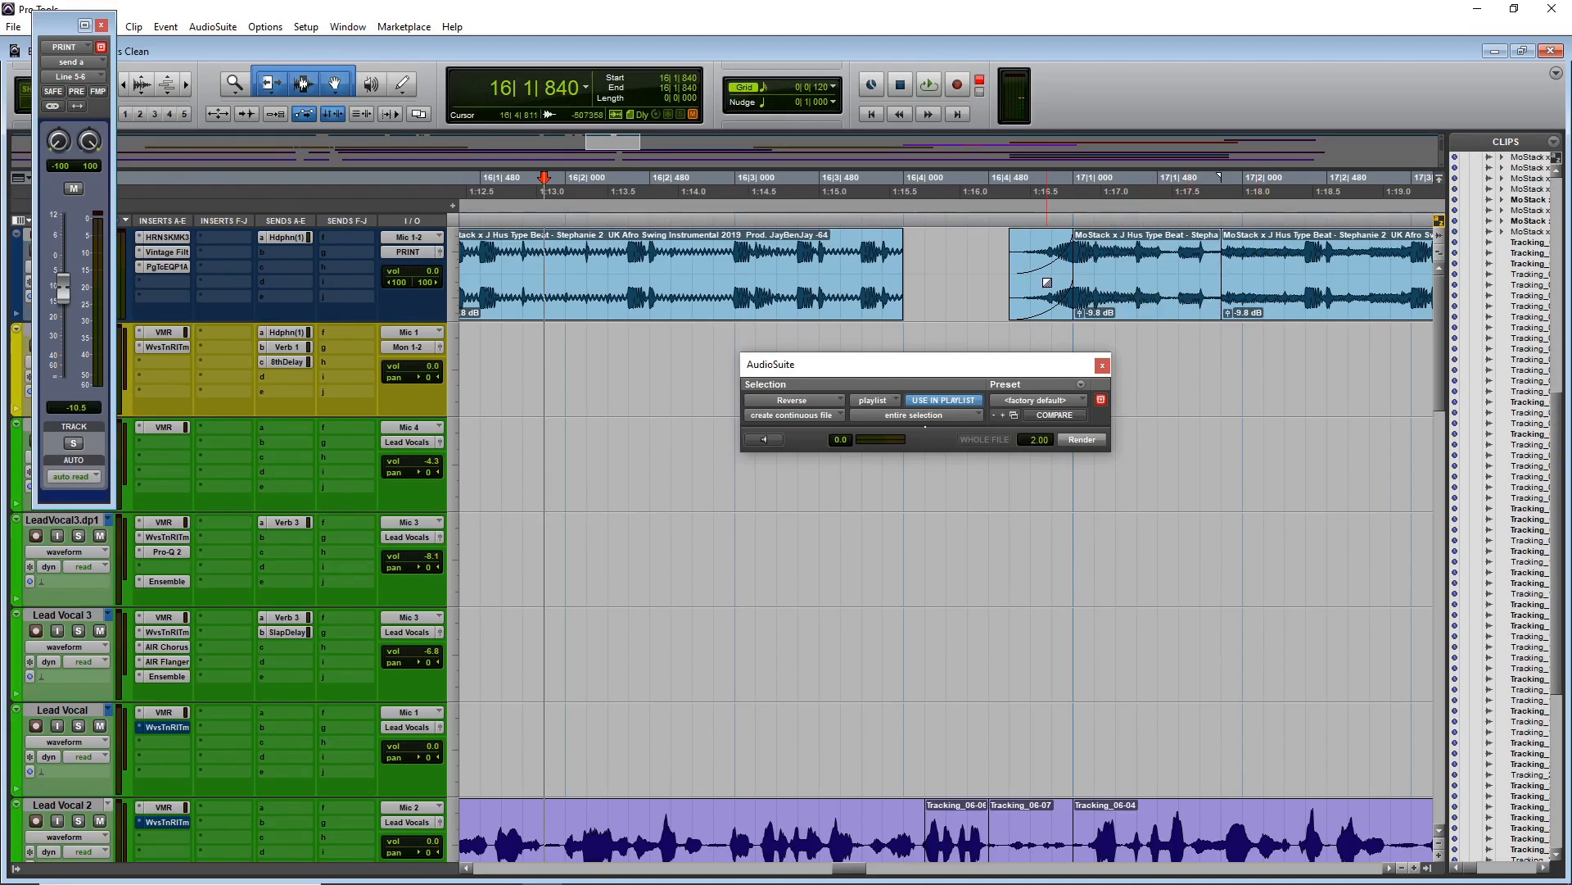
pyautogui.hotkey('ctrl', 'z')
# - Replace the reversed beat piece with a copy of the beat from 17|1|000 to 17|1|360, separated and placed at 16|4|600
pyautogui.click(1060, 315)
pyautogui.press('Delete')
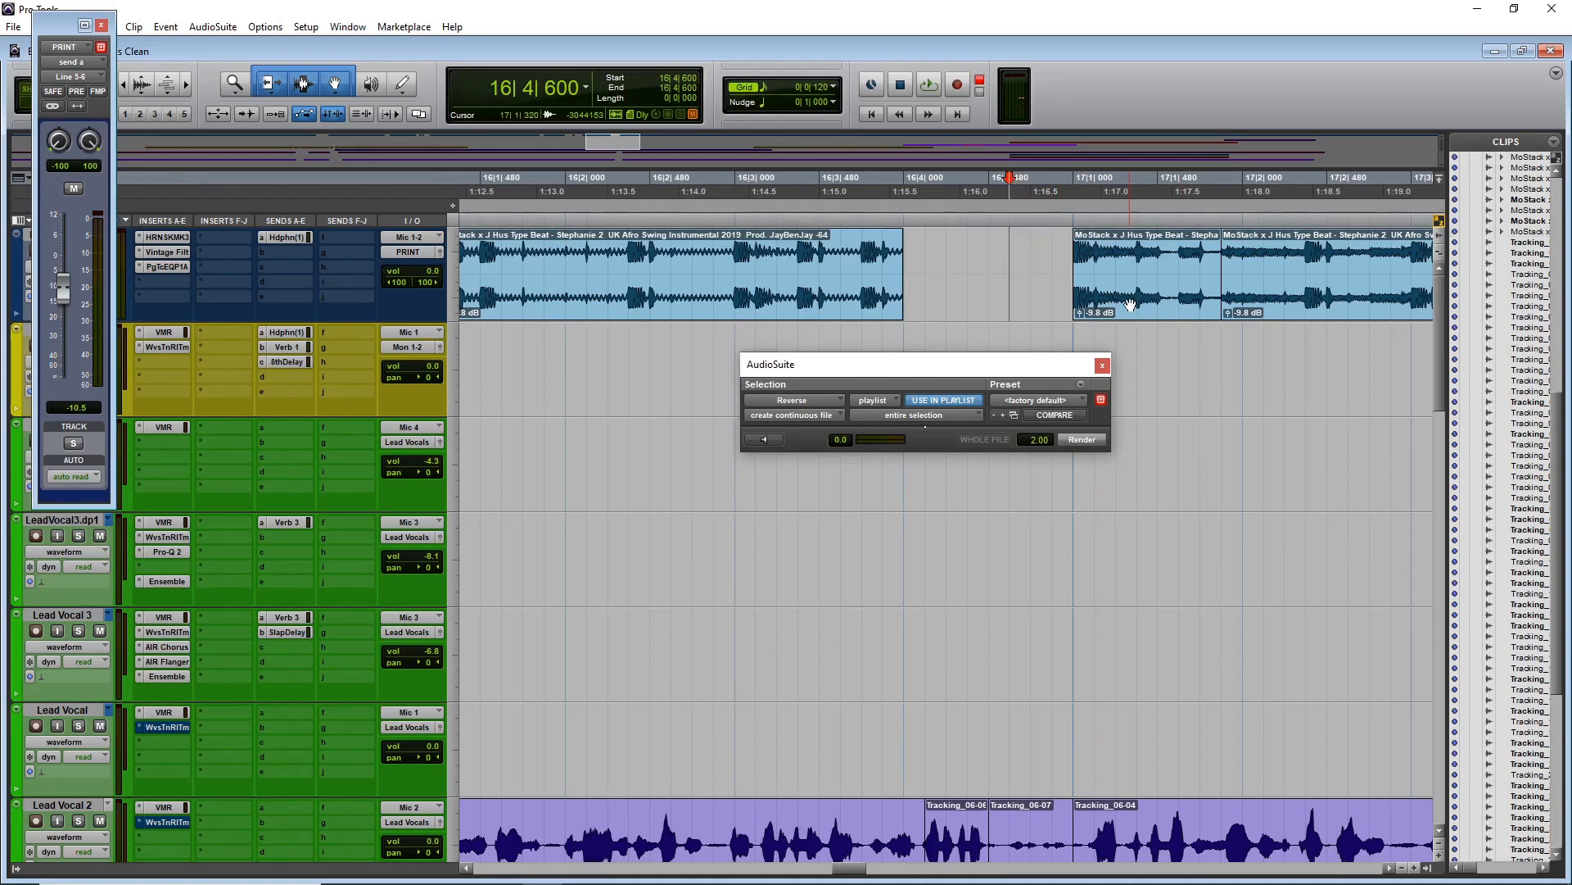
pyautogui.click(1131, 303)
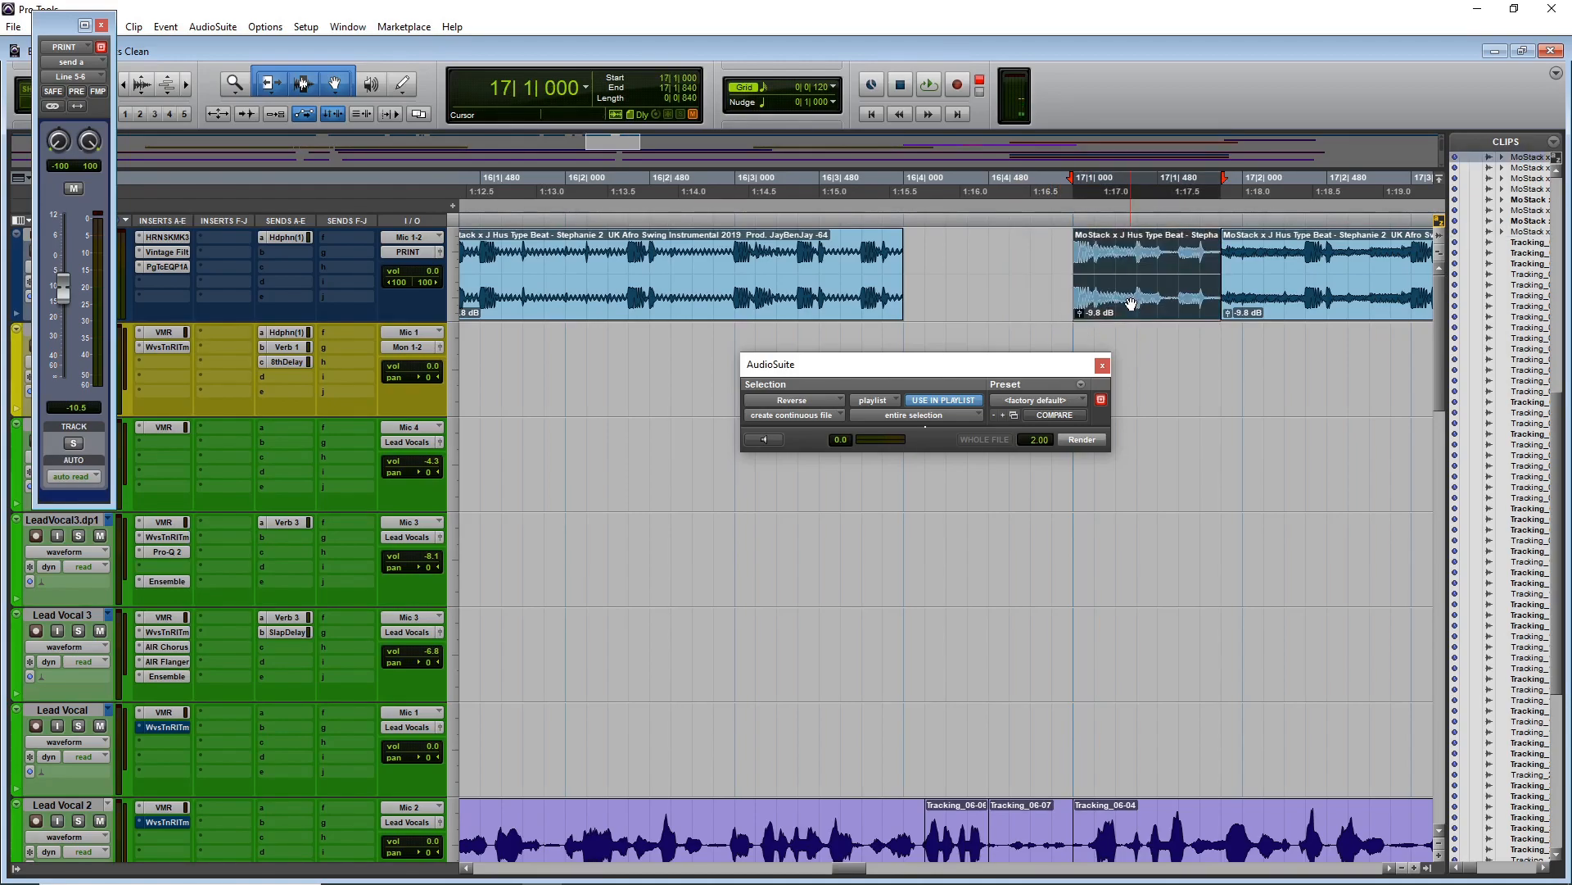
pyautogui.click(1135, 257)
pyautogui.hotkey('ctrl', 'e')
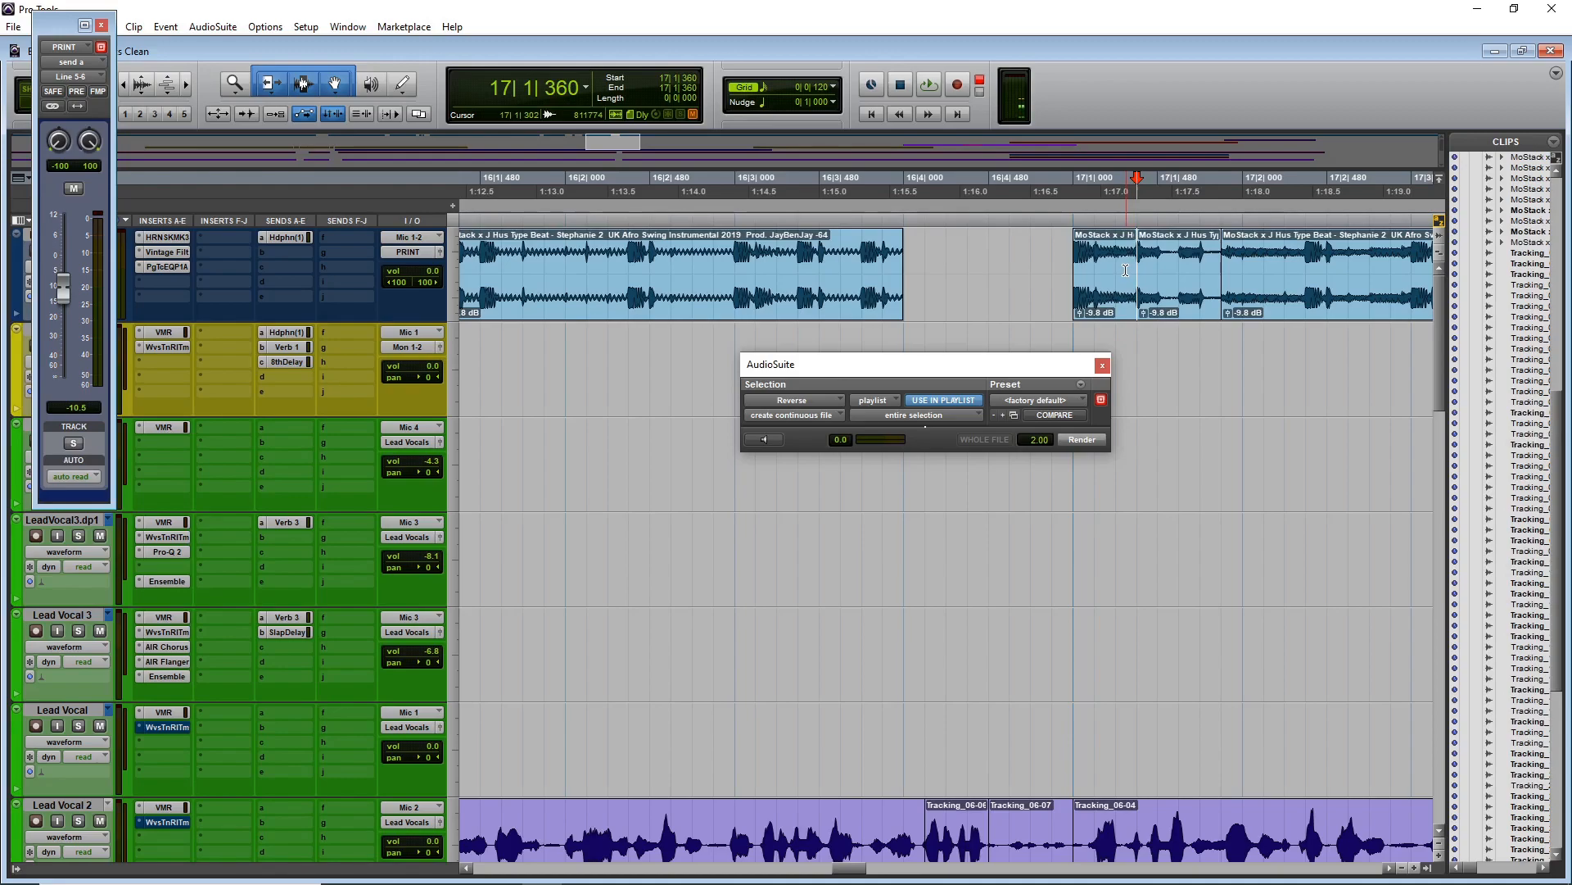
pyautogui.moveTo(1111, 297); pyautogui.dragTo(1050, 290)
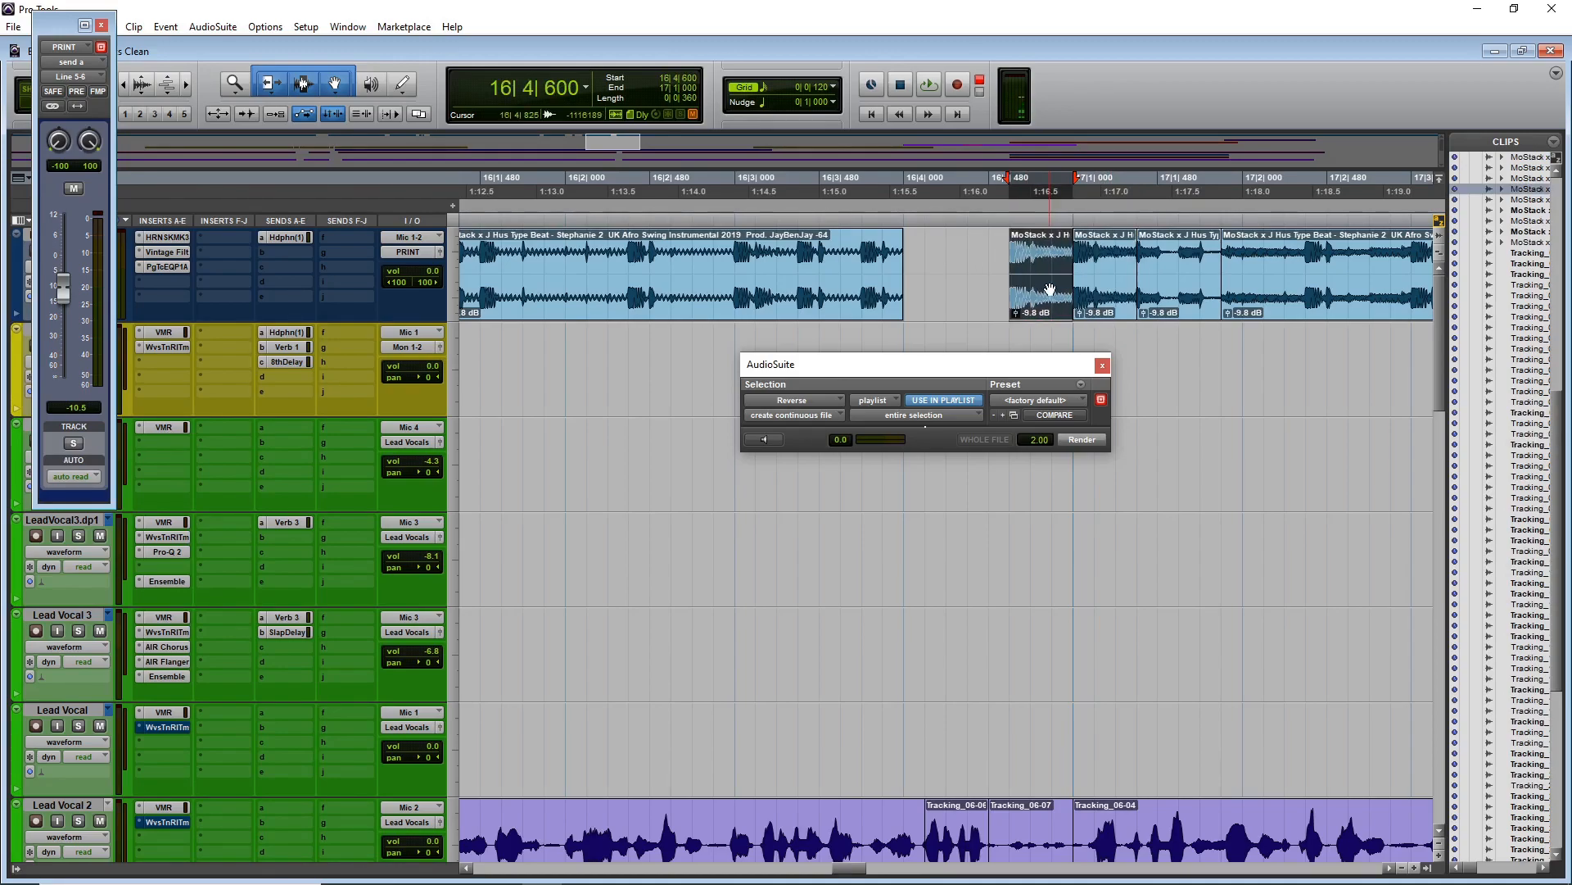
# - Reverse the beat copy at 16|4|600 with a fade-in over its full length, and play back from 16|3|240
pyautogui.click(1080, 440)
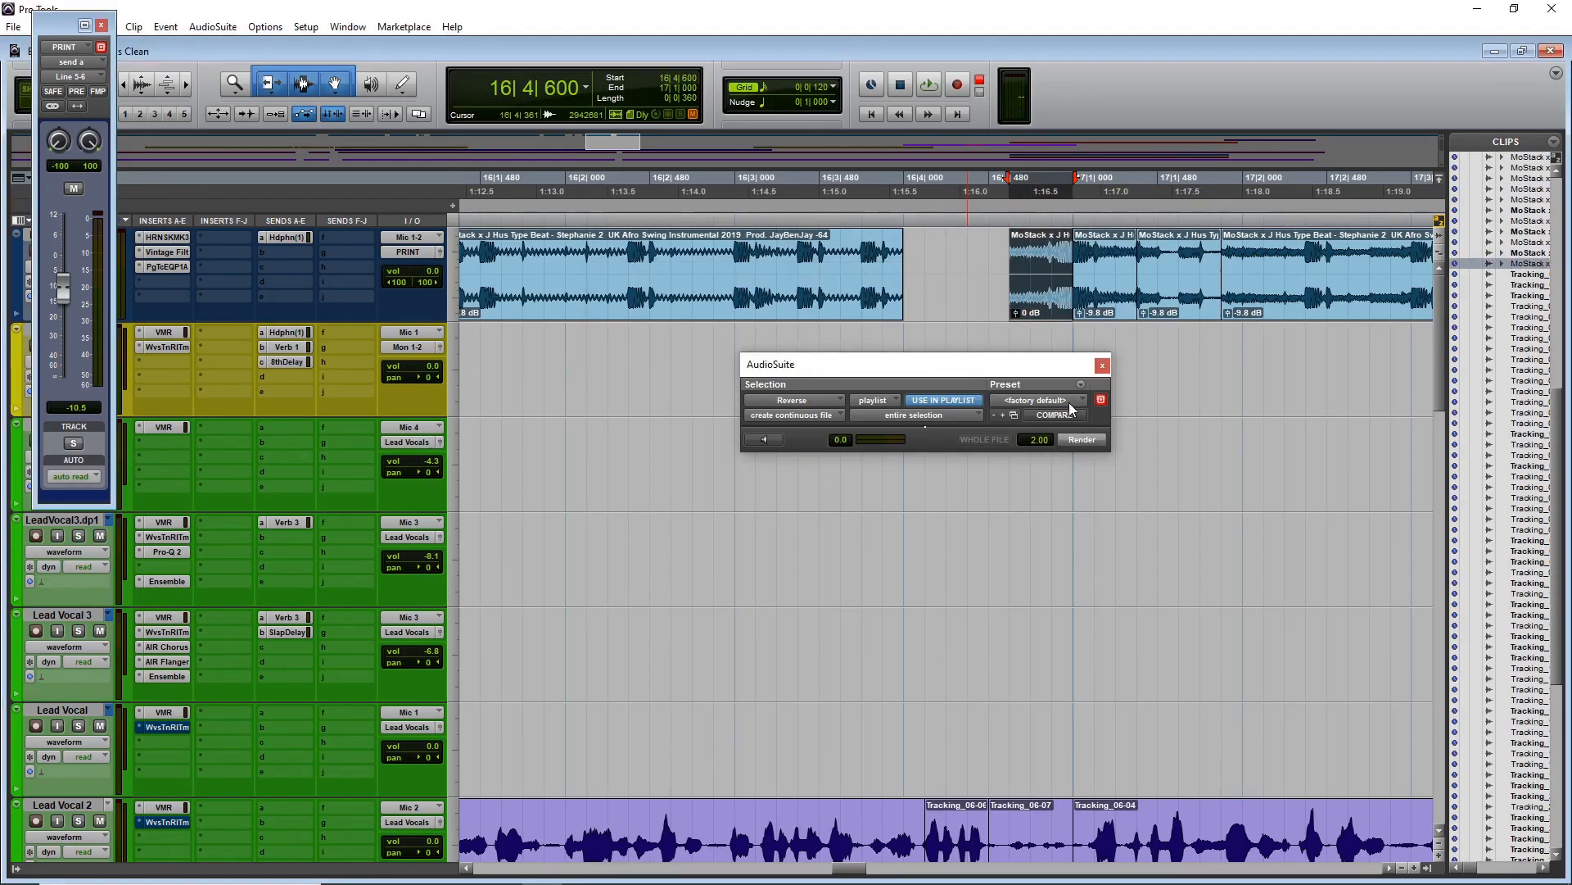
pyautogui.moveTo(1017, 238); pyautogui.dragTo(1073, 234)
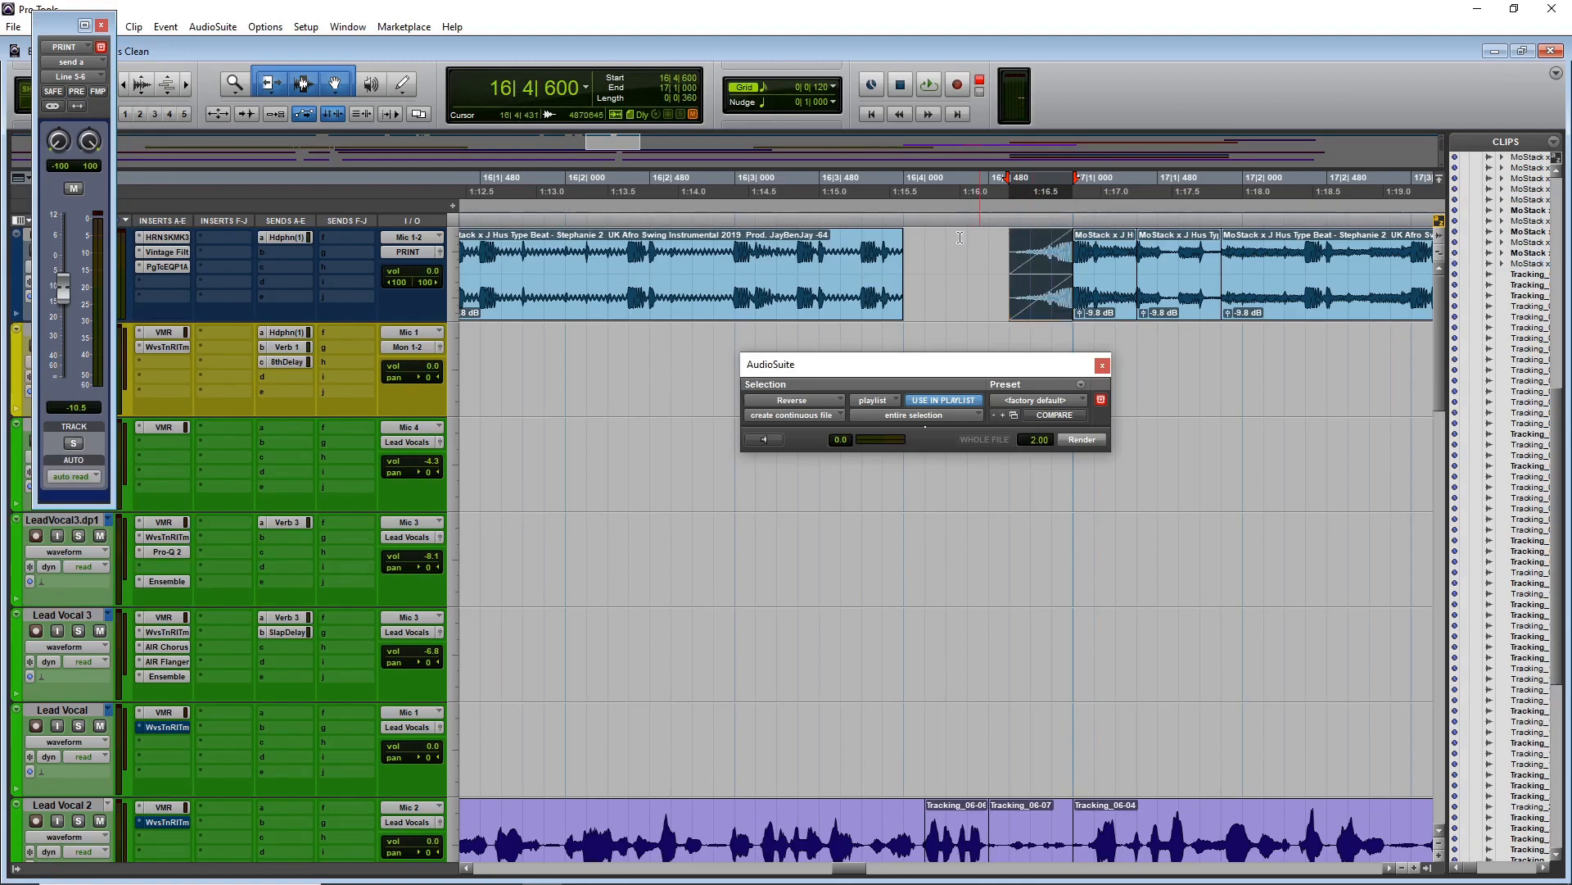
pyautogui.click(785, 224)
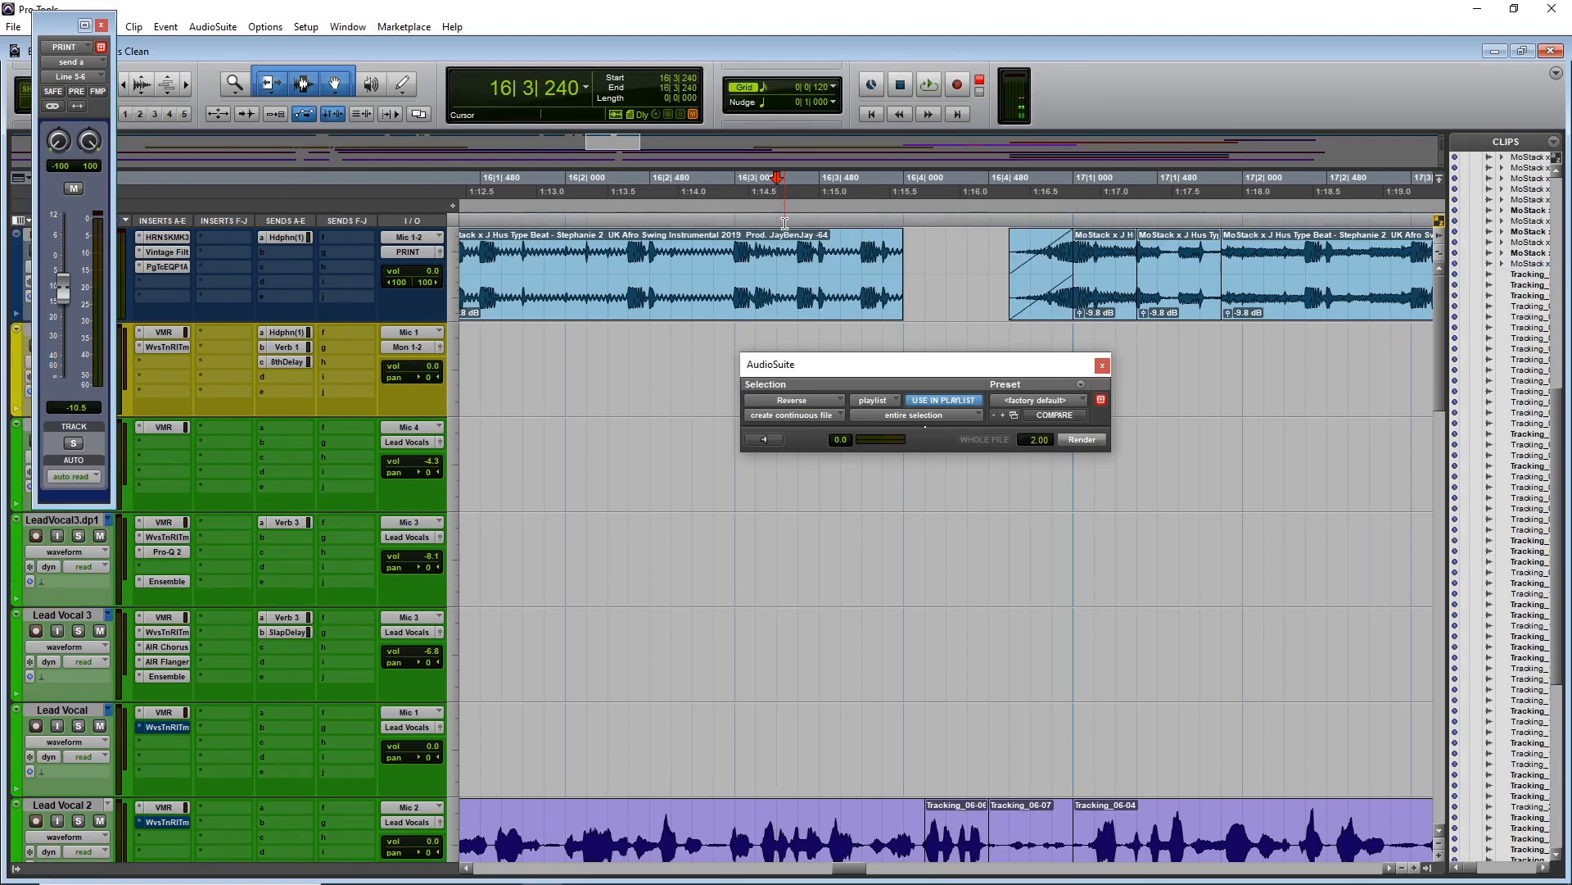
pyautogui.press('space')
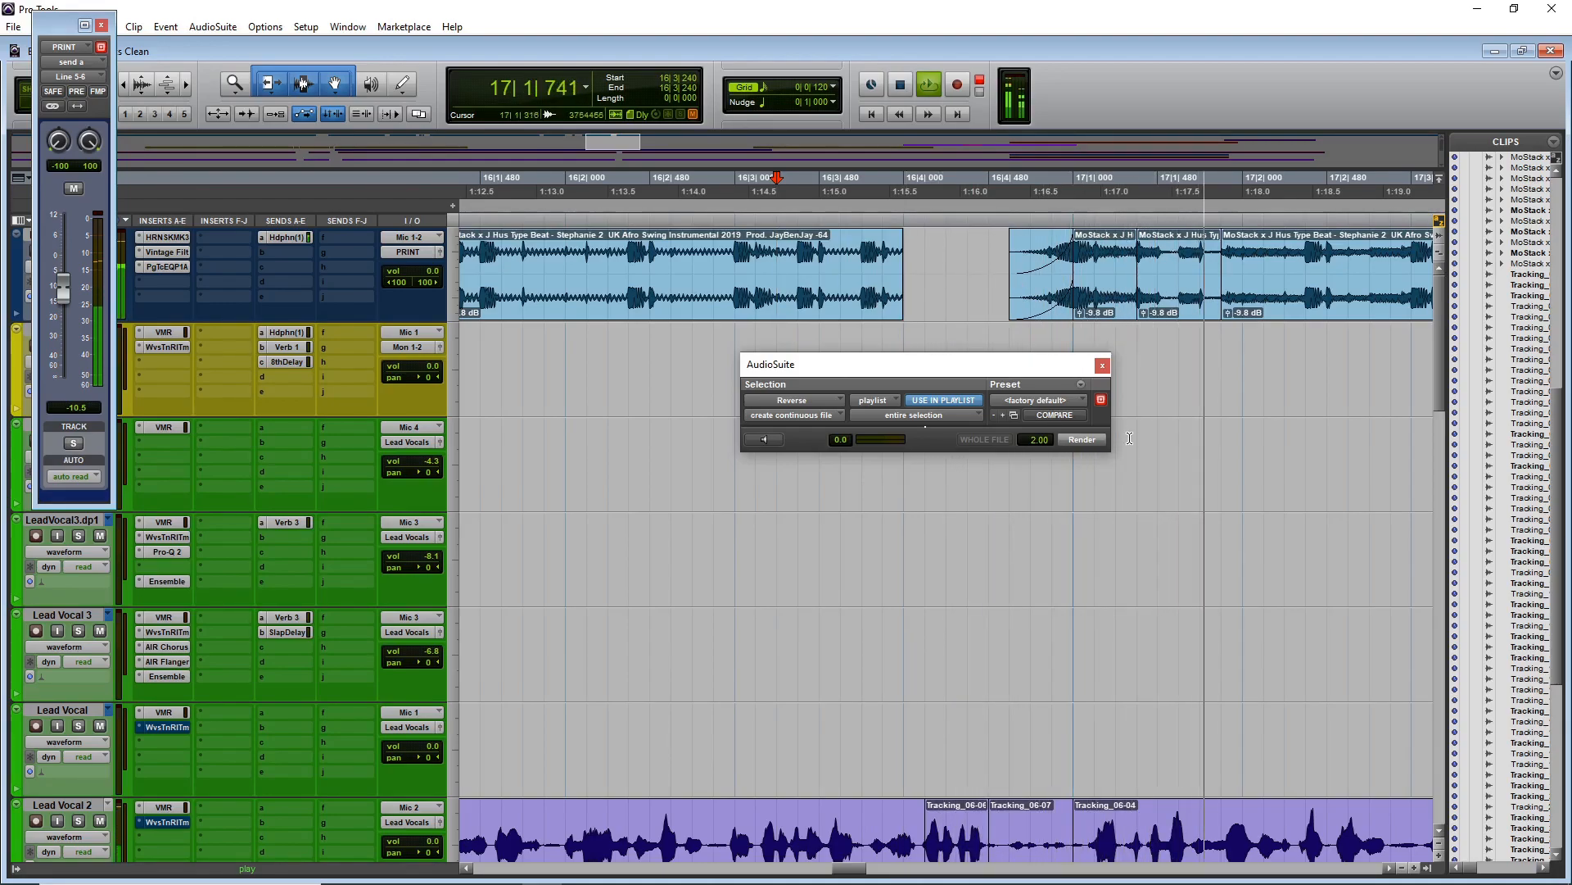
pyautogui.scroll(-2, 1145, 657)
pyautogui.press('space')
# - Copy the -17.9 dB Lead Vocal 2 piece to the Lead Vocal track at 17|1|000 with -30.0 dB clip gain, and play back from 16|3|840
pyautogui.moveTo(1018, 750); pyautogui.dragTo(1083, 702)
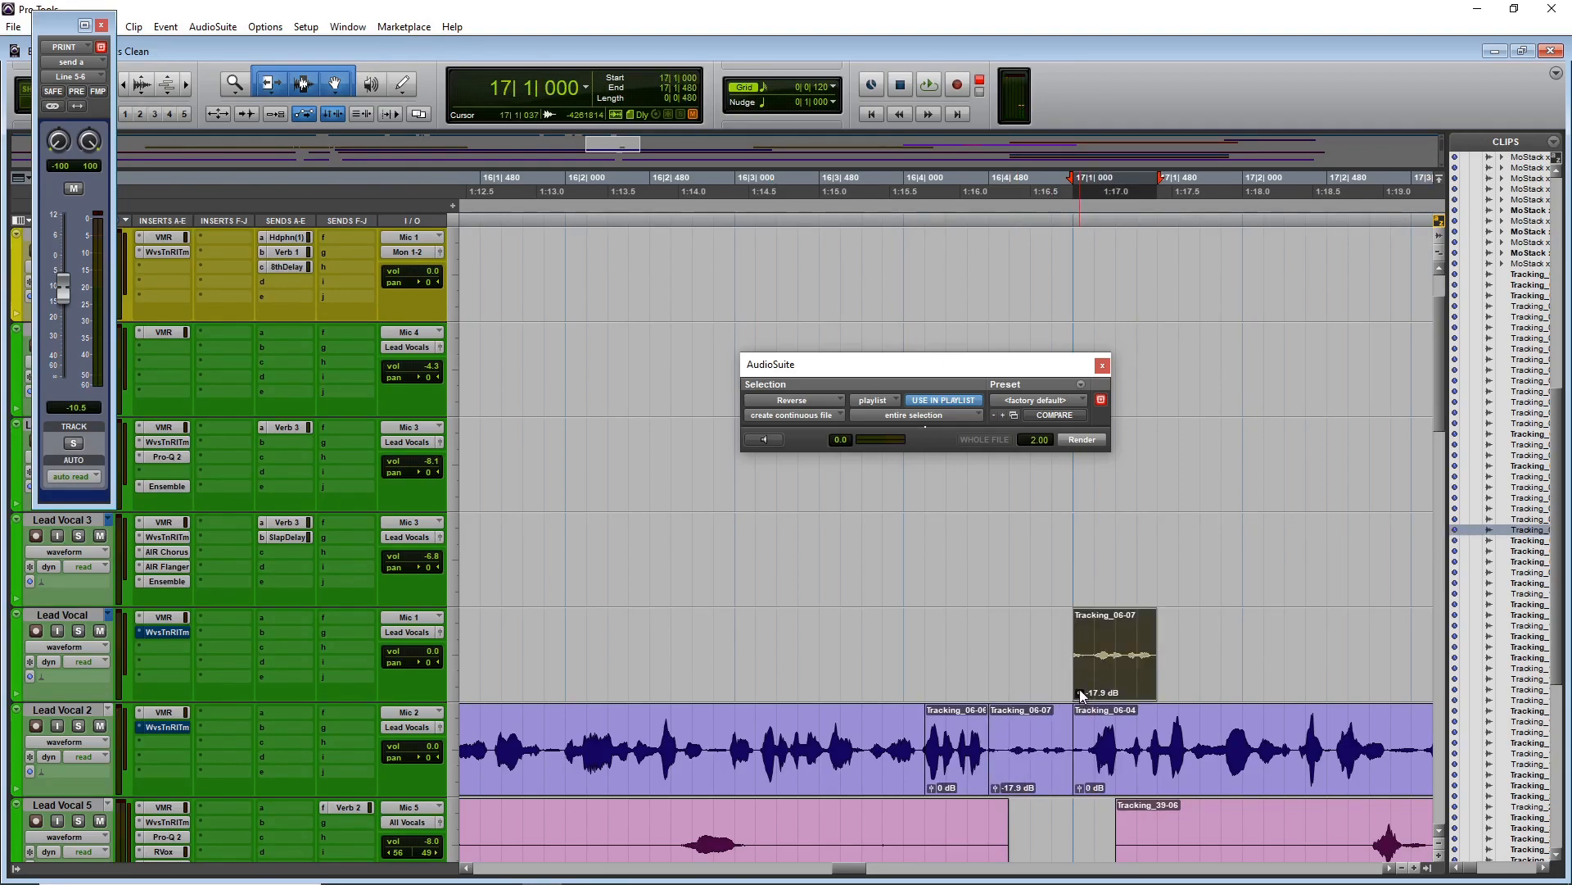
pyautogui.moveTo(1080, 693); pyautogui.dragTo(1082, 700)
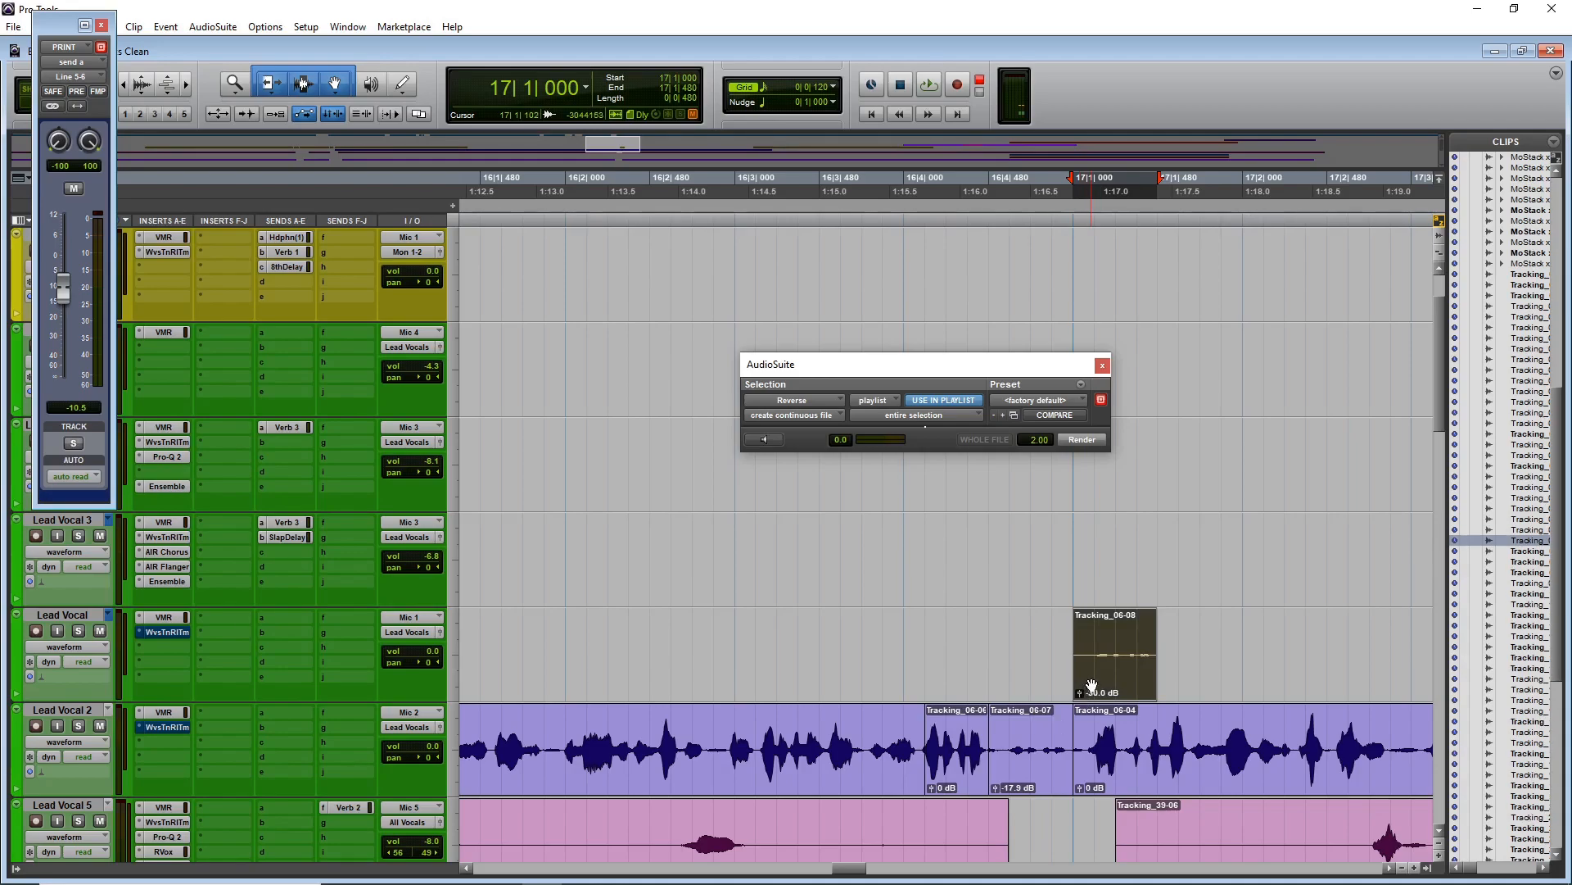
pyautogui.click(876, 633)
pyautogui.press('space')
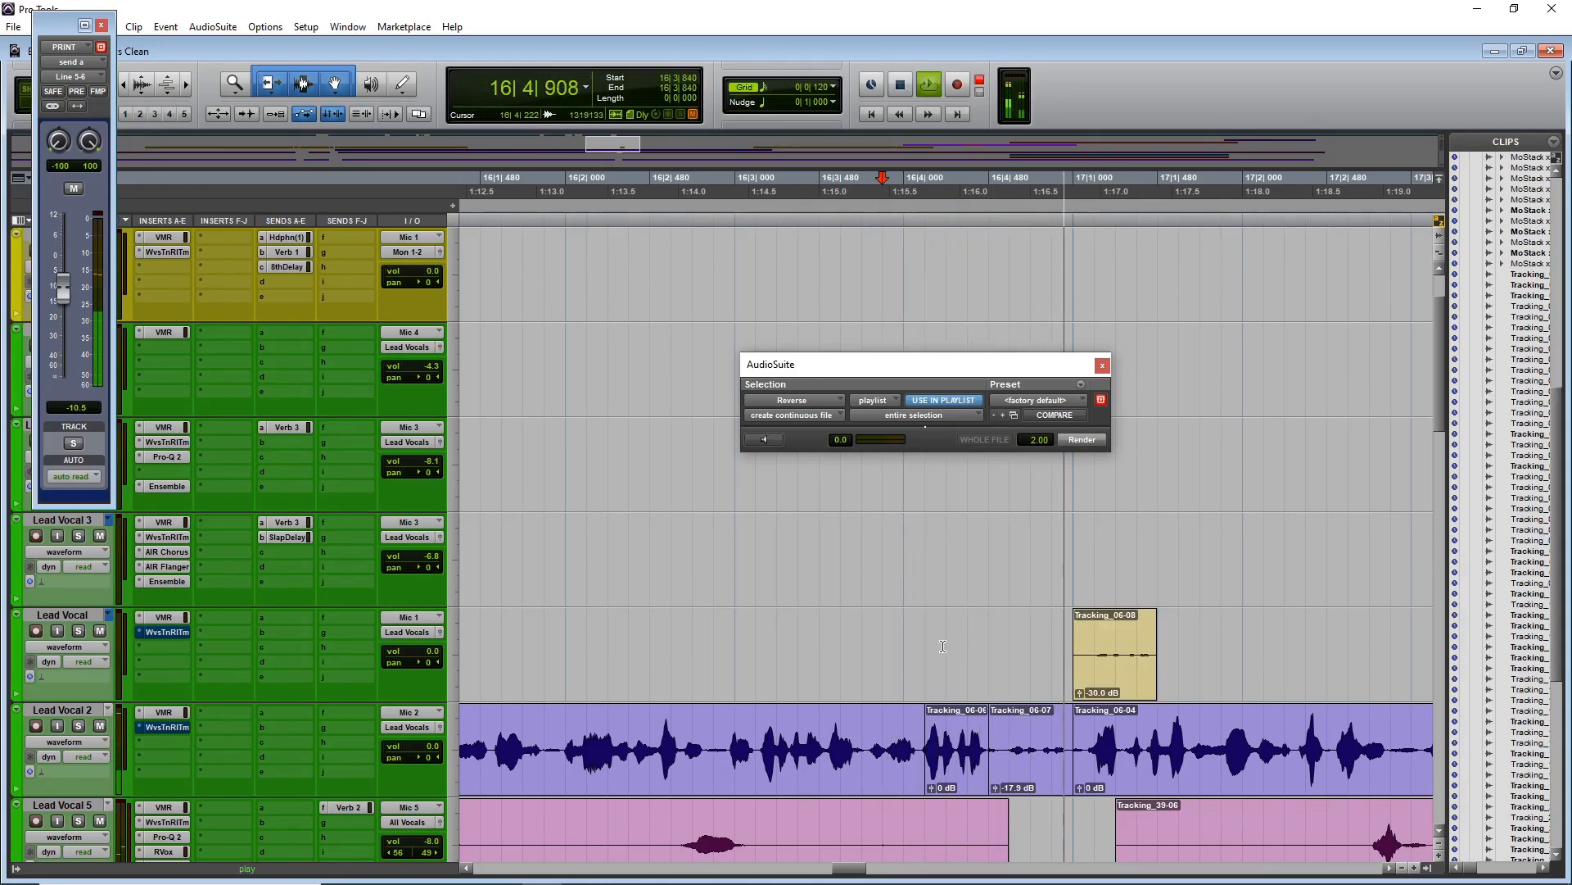
pyautogui.press('space')
# - Move the copied Lead Vocal piece to 16|4|840 and play back from 16|3|600
pyautogui.moveTo(1106, 653); pyautogui.dragTo(1090, 666)
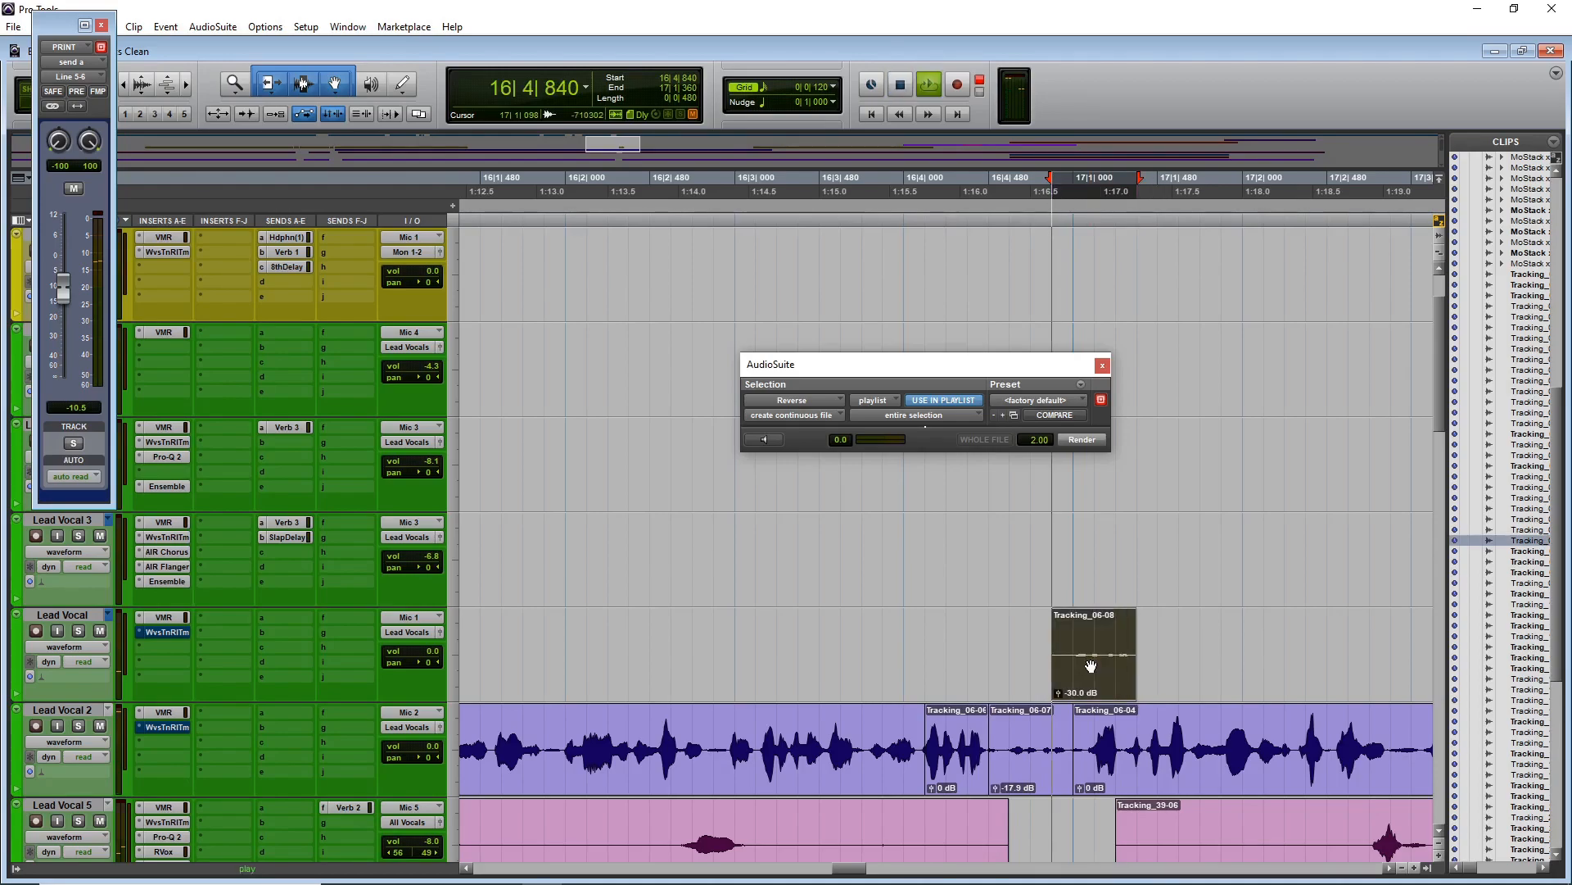
pyautogui.click(841, 624)
pyautogui.press('space')
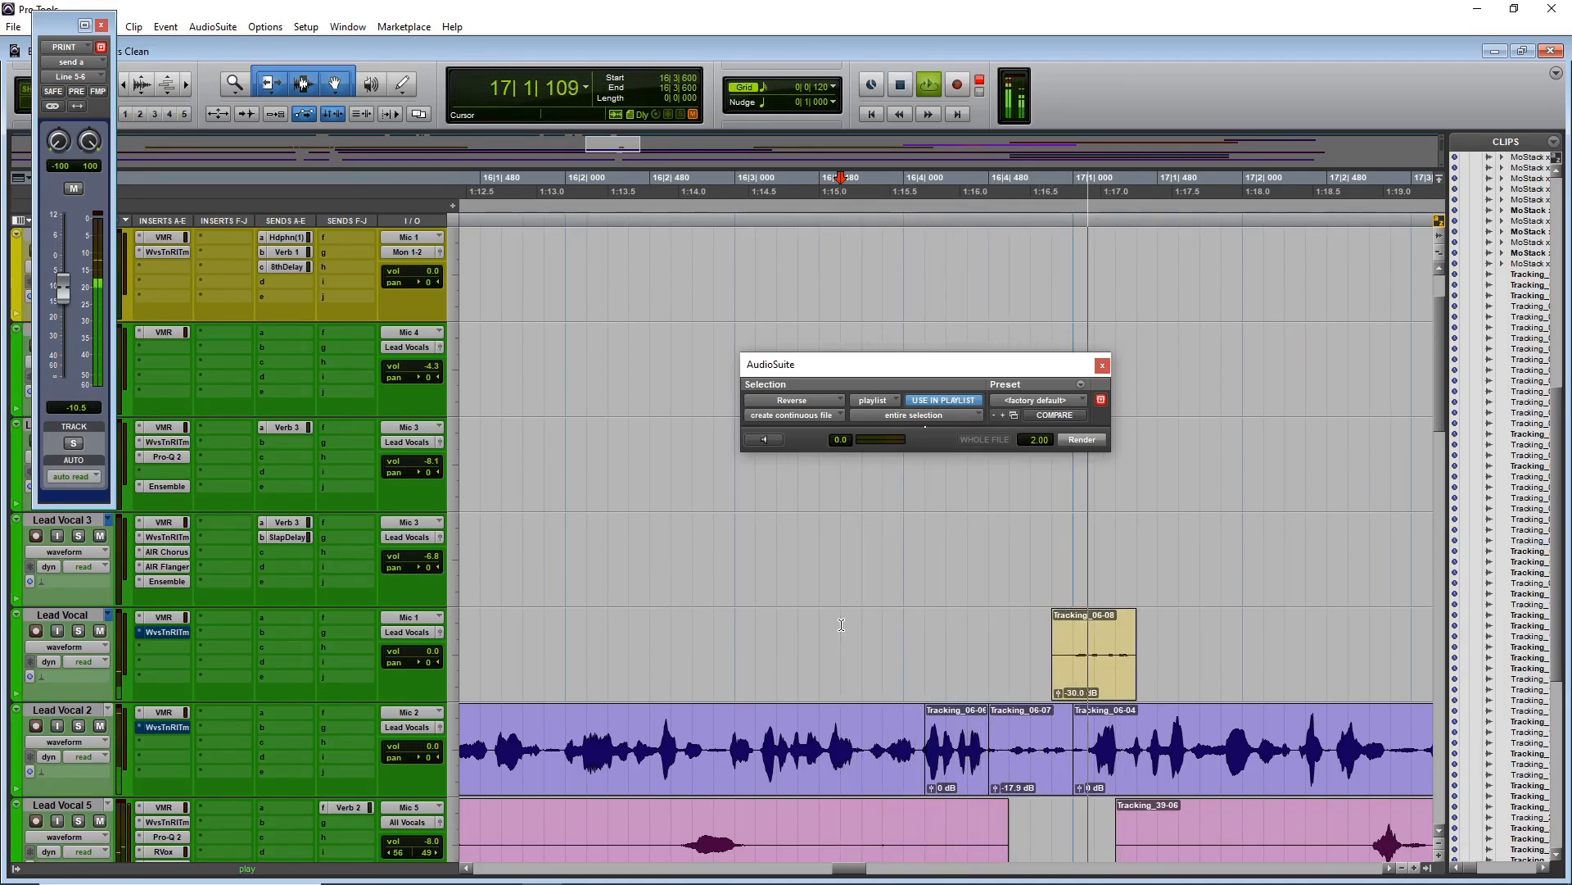
pyautogui.press('space')
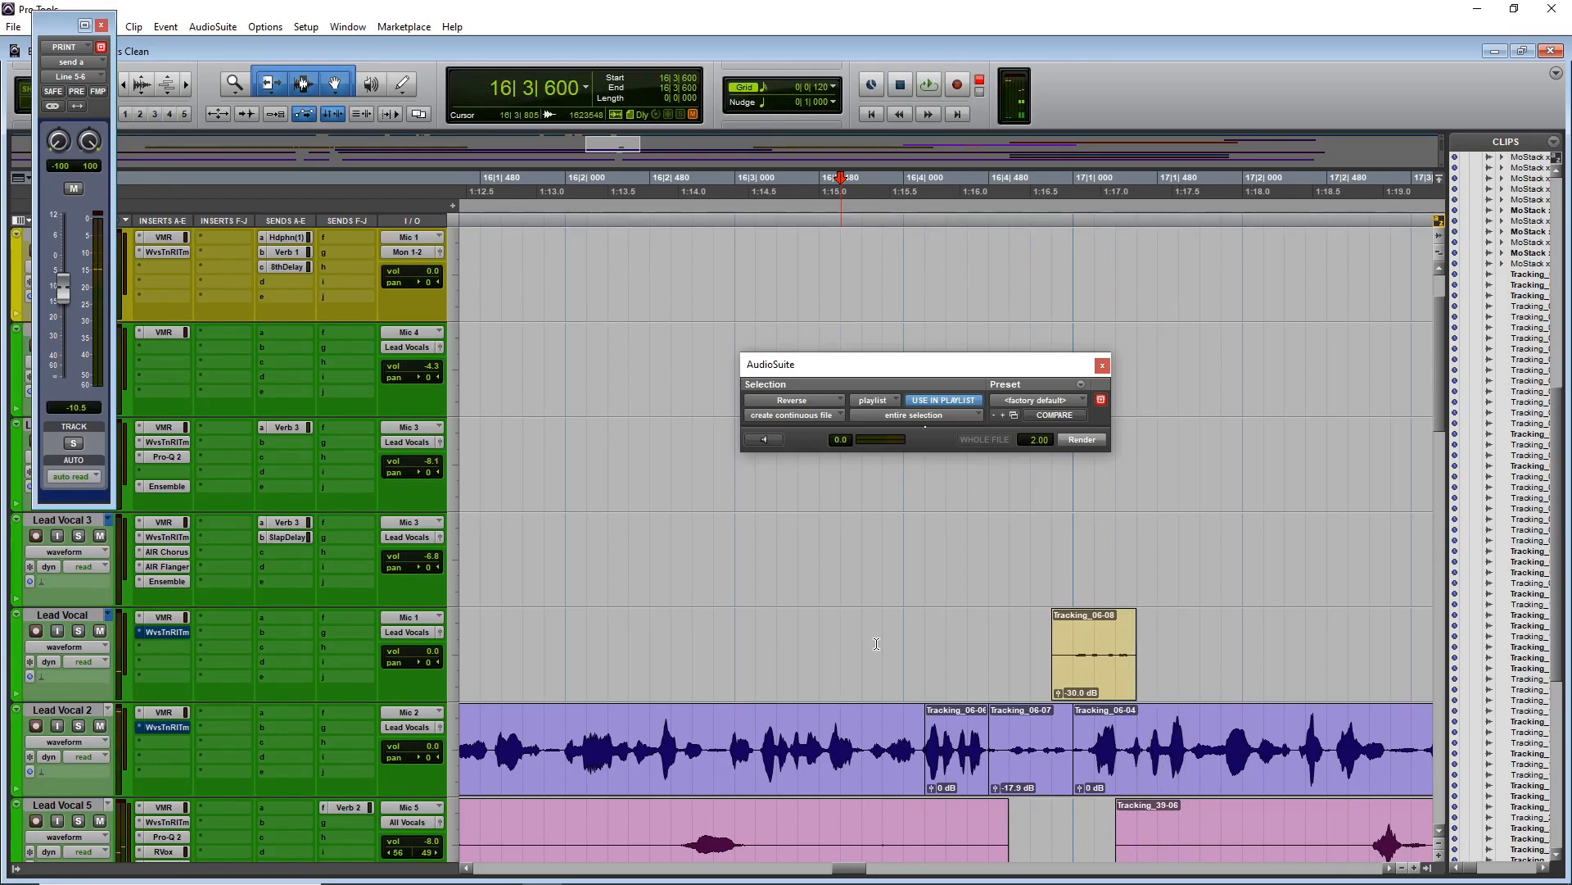
# - Play back the section from 17|4|480 and examine the vocals in bar 18 for explicit words
pyautogui.scroll(2, 933, 620)
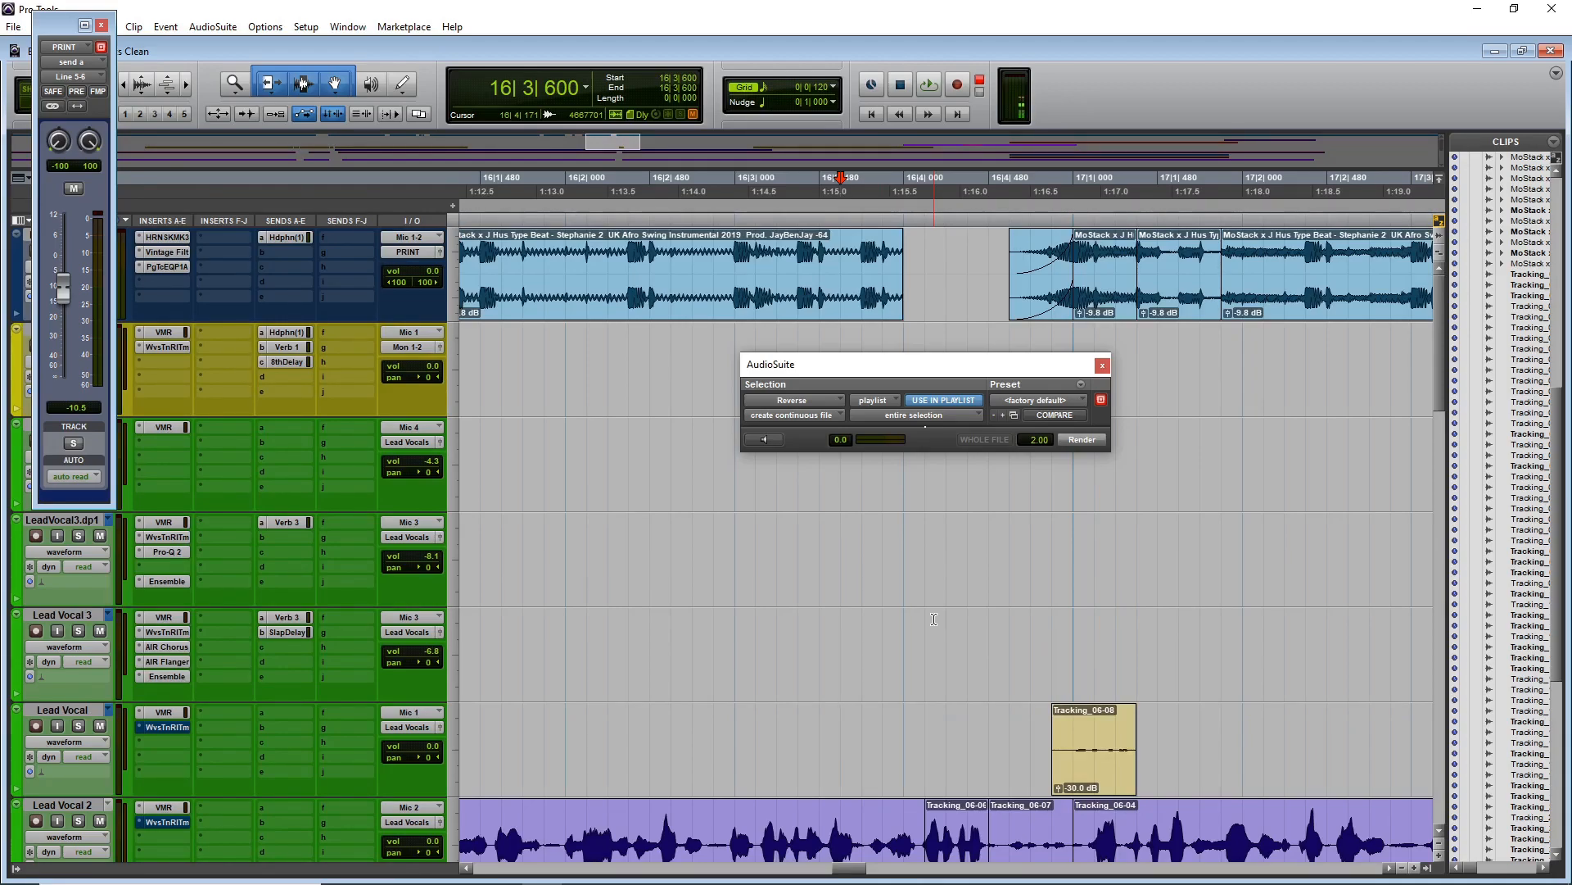
pyautogui.hscroll(5, 1091, 593)
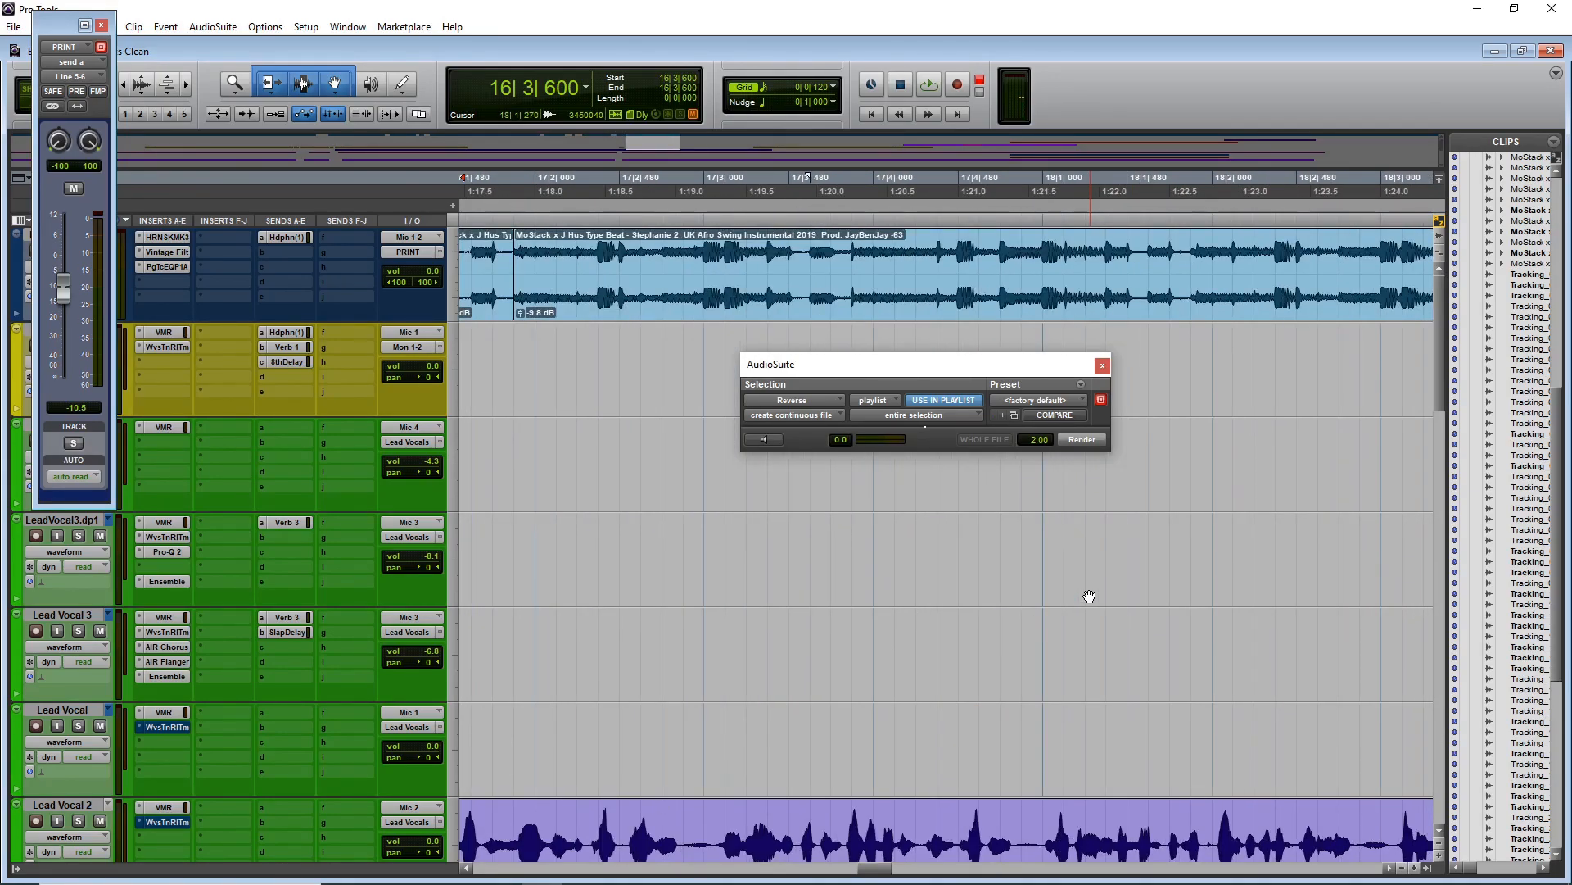
pyautogui.press('space')
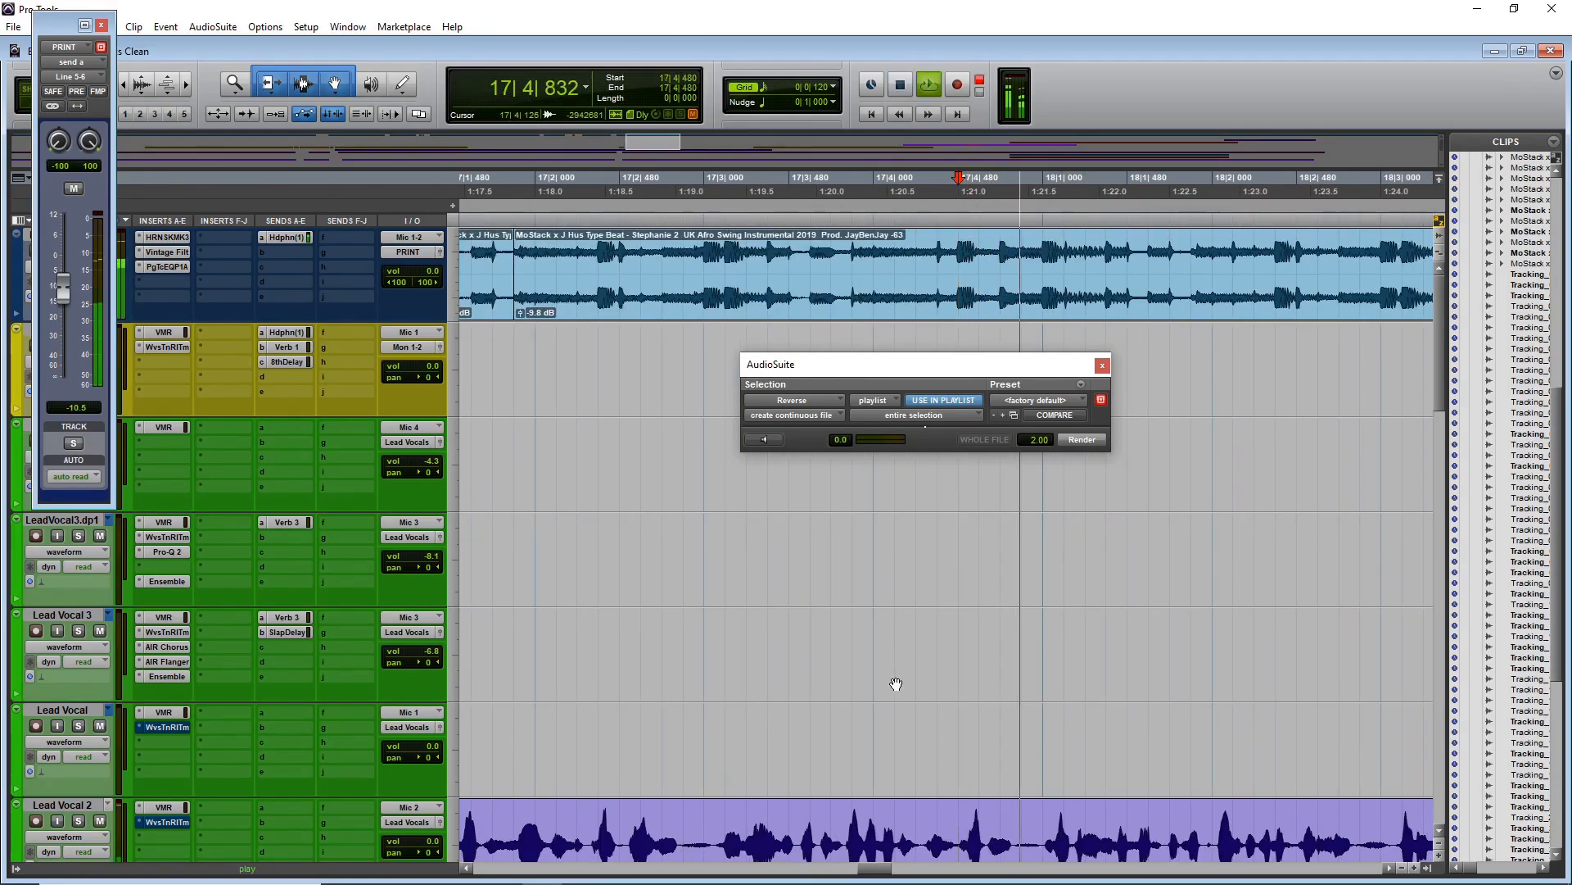
pyautogui.moveTo(876, 873); pyautogui.dragTo(891, 873)
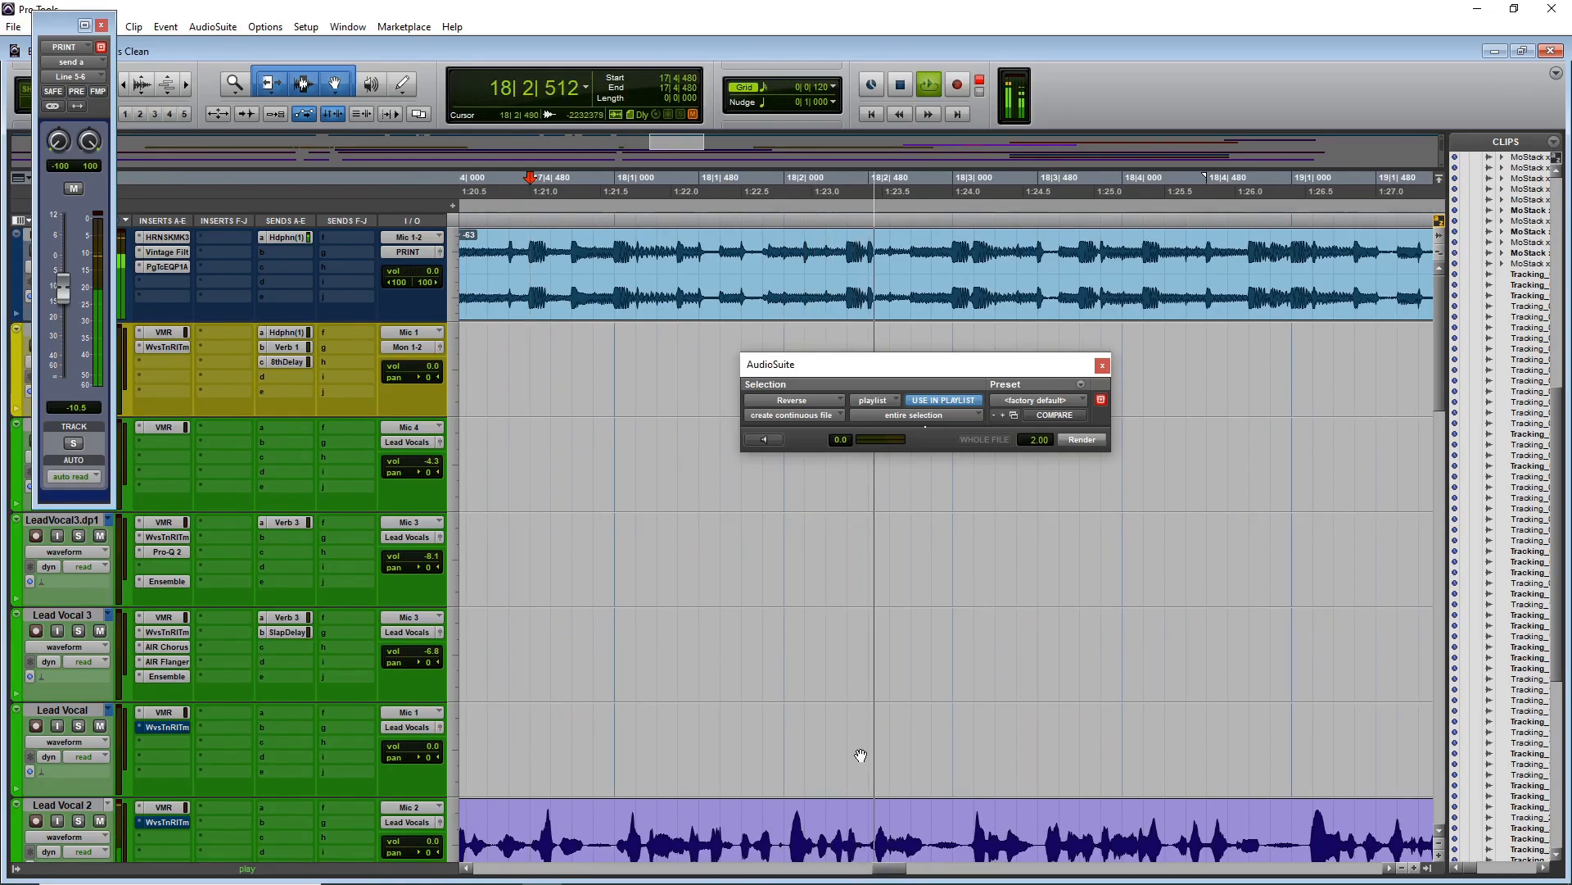
pyautogui.scroll(-1, 793, 734)
pyautogui.press('space')
pyautogui.press('space')
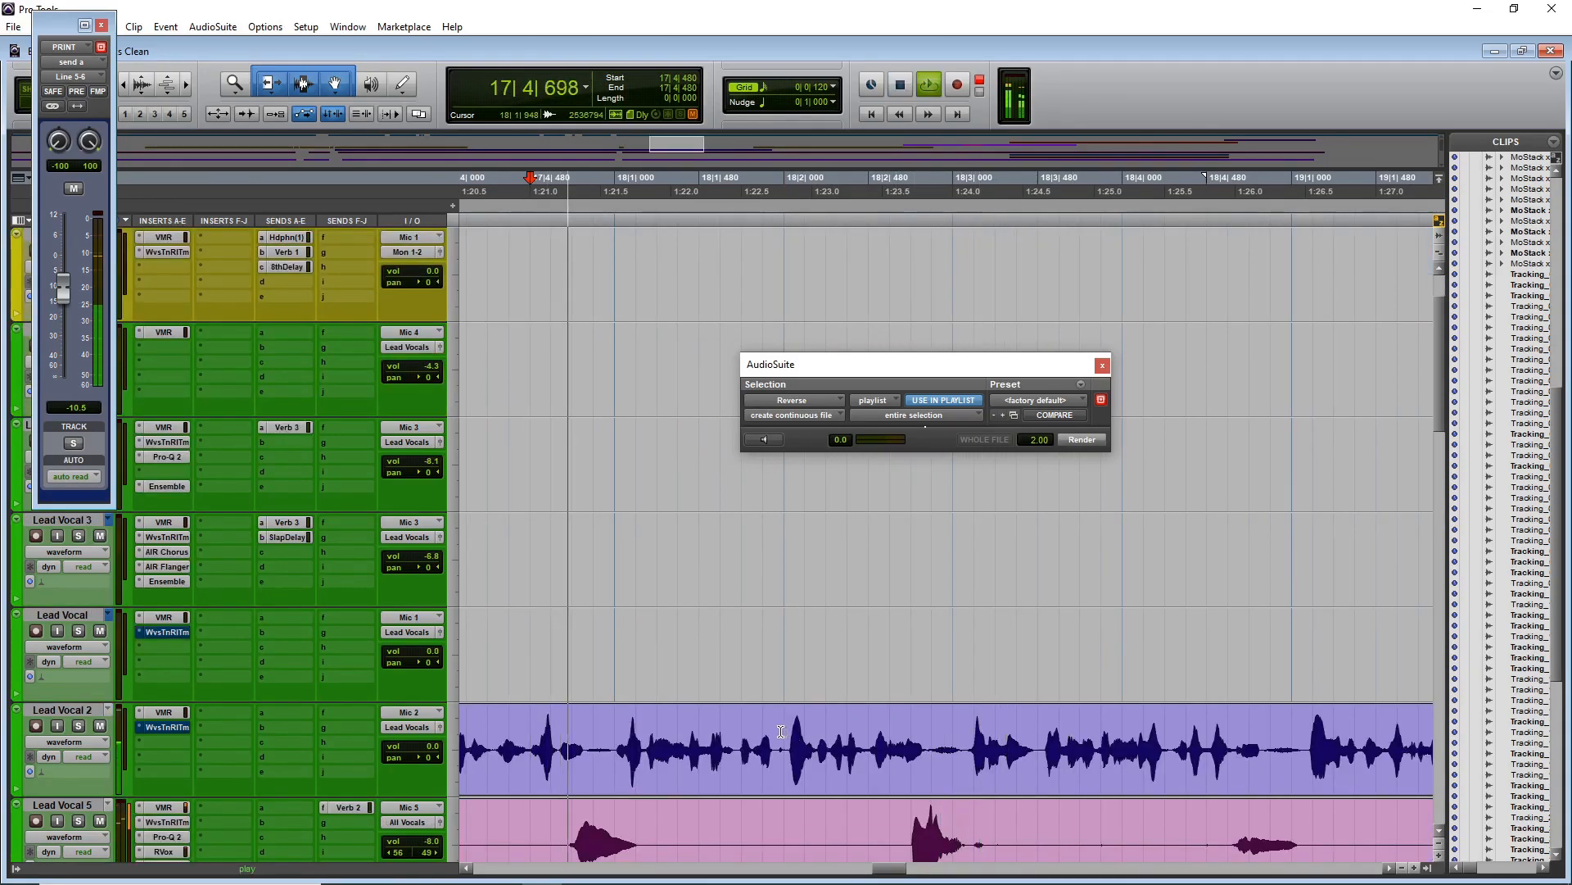
# - Reverse the Lead Vocal 2 word between 18|1|480 and 18|1|720, and play back from 17|4|360
pyautogui.moveTo(700, 730); pyautogui.dragTo(742, 729)
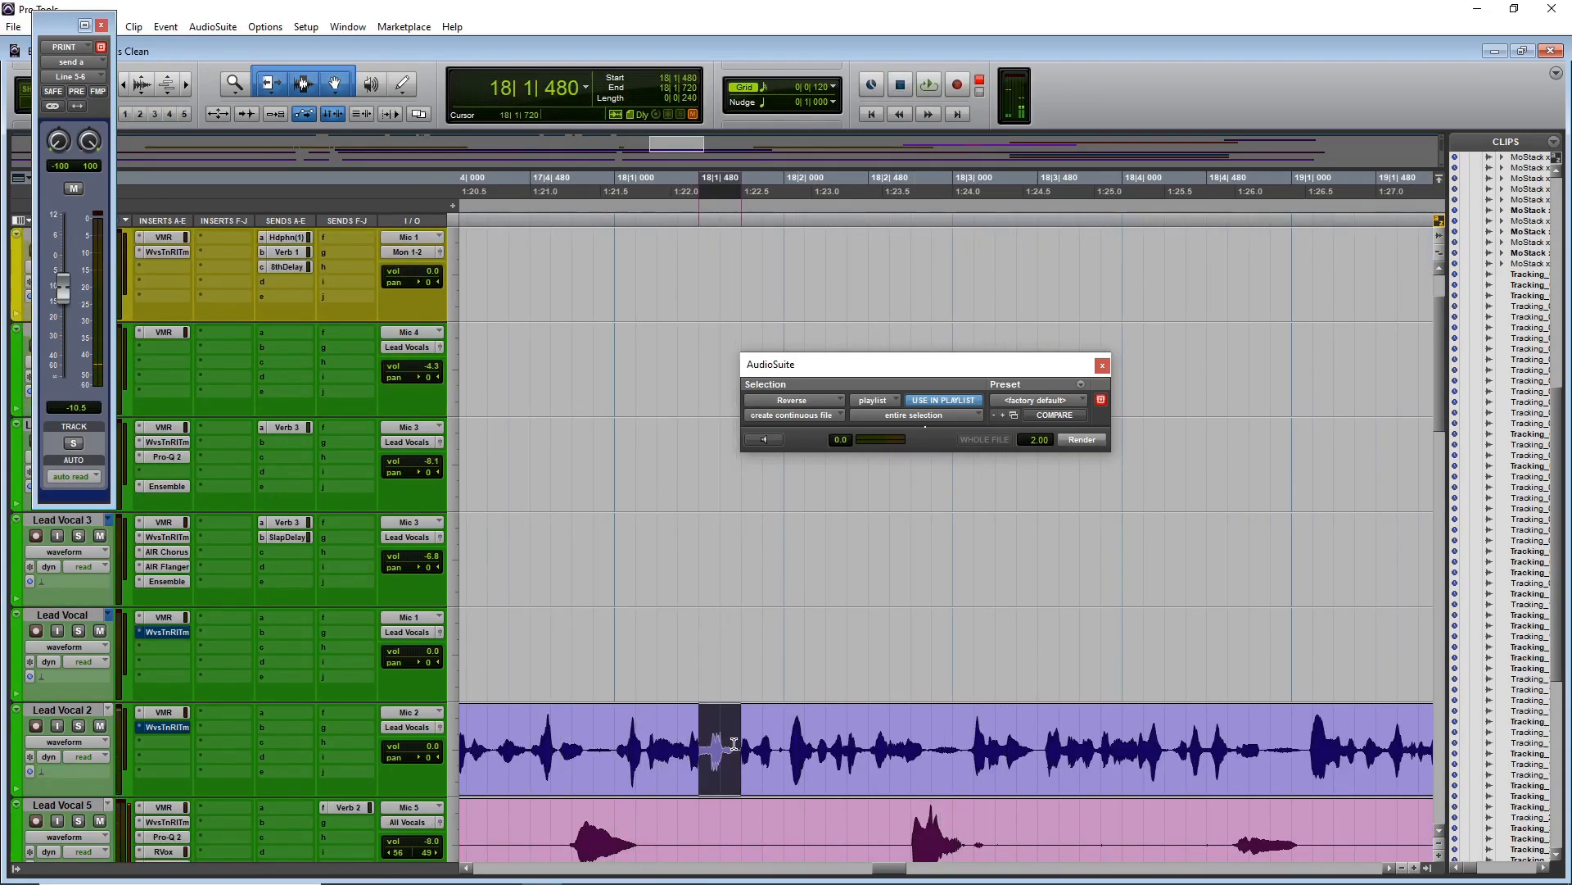
pyautogui.click(1068, 444)
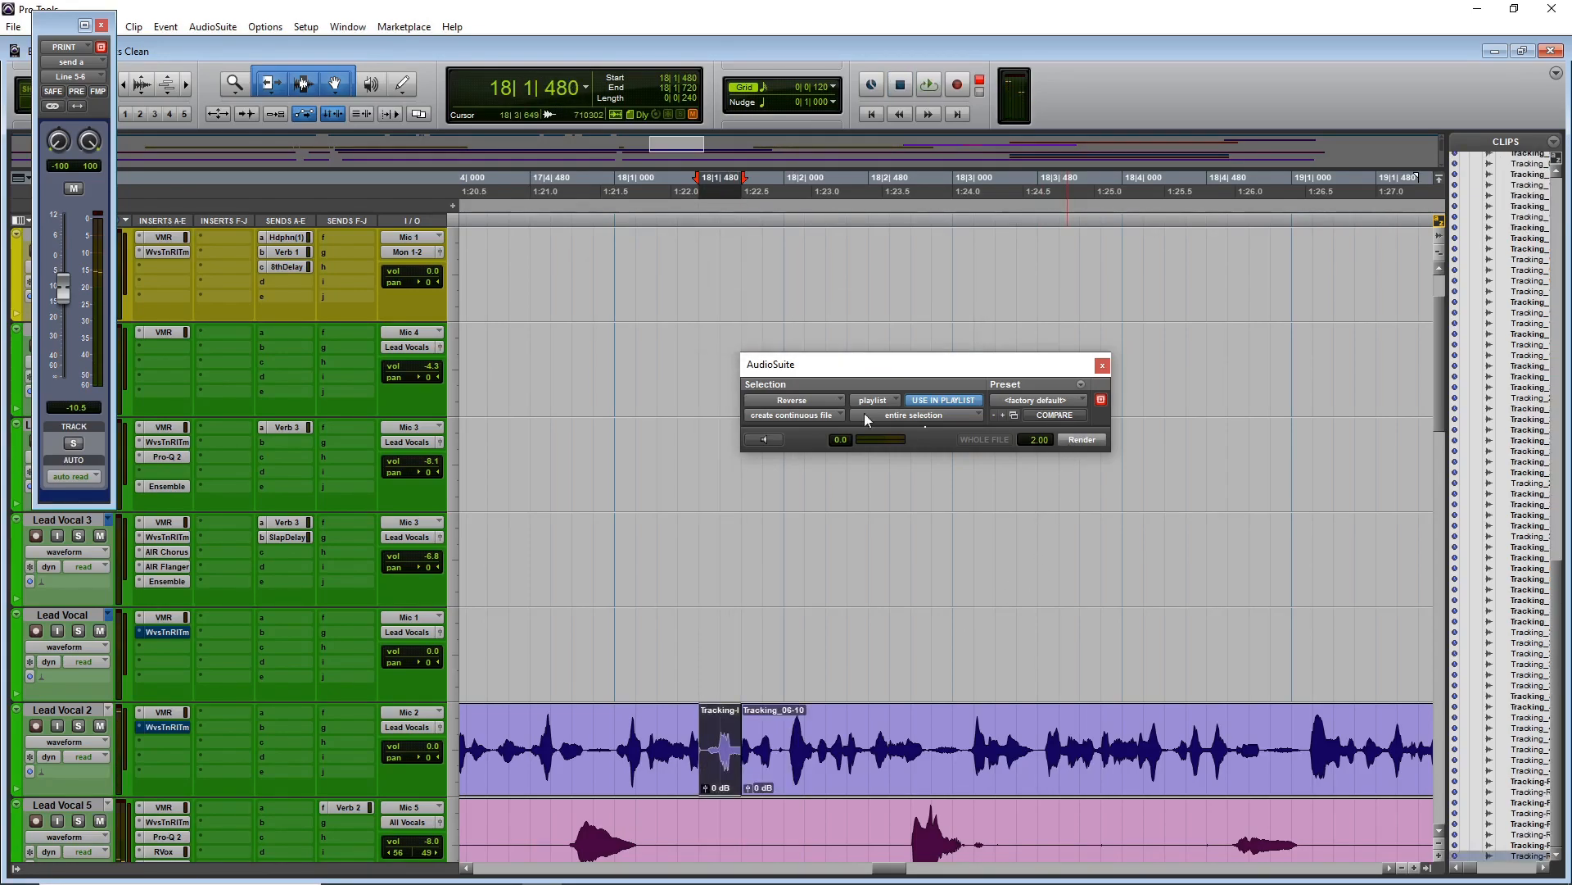
pyautogui.click(509, 565)
pyautogui.press('space')
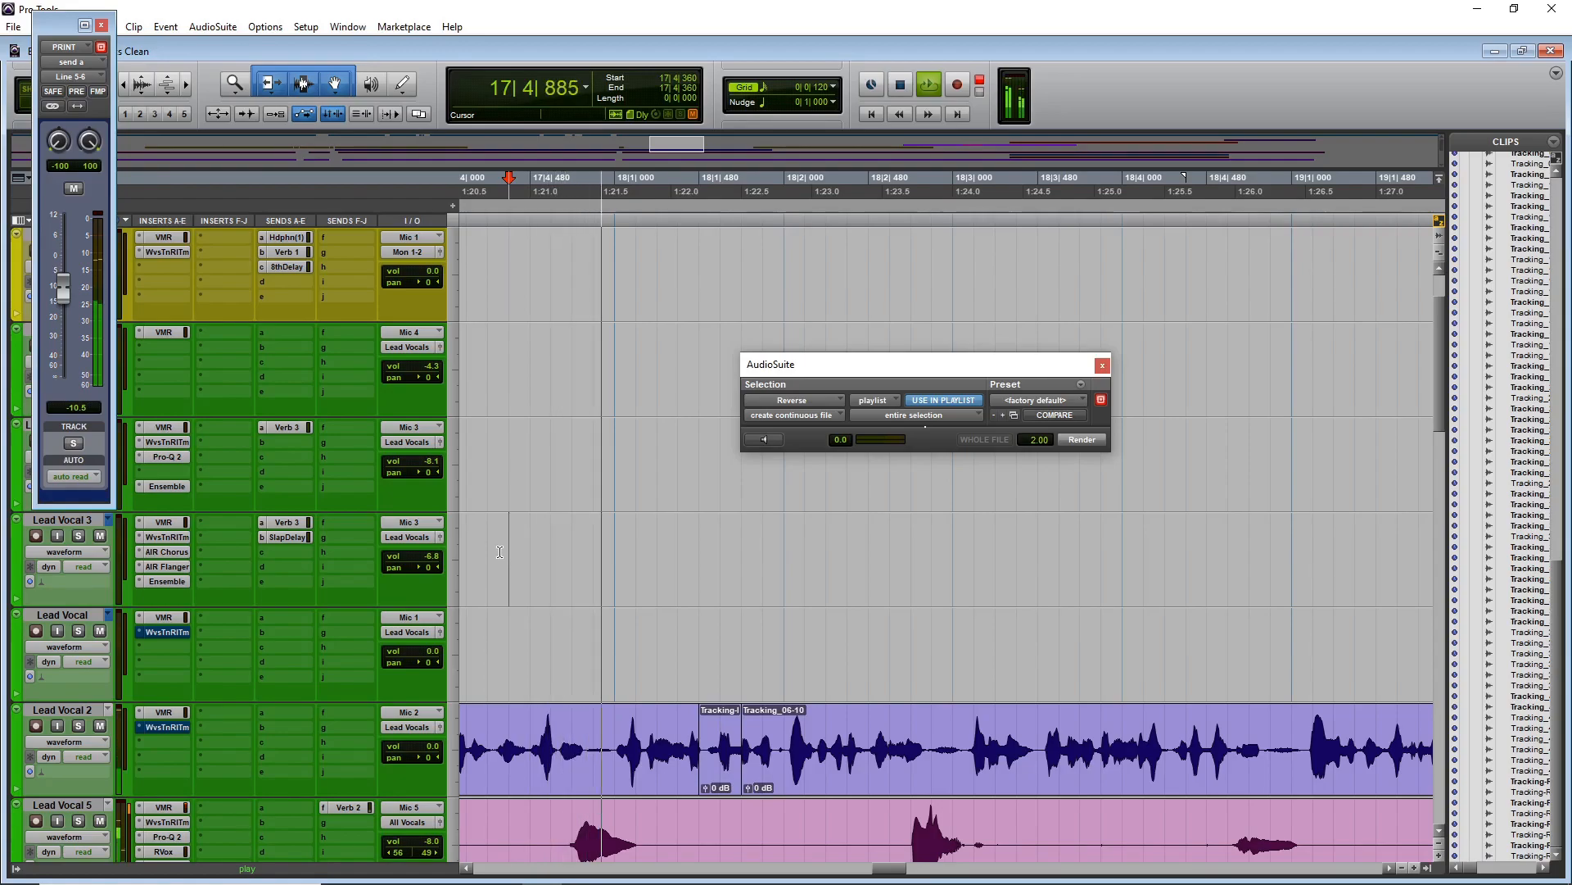
pyautogui.press('space')
# - Delete the BG Vocal 3 audio from 18|1|480 to 18|2|000, and play back from 17|4|480
pyautogui.scroll(-4, 724, 682)
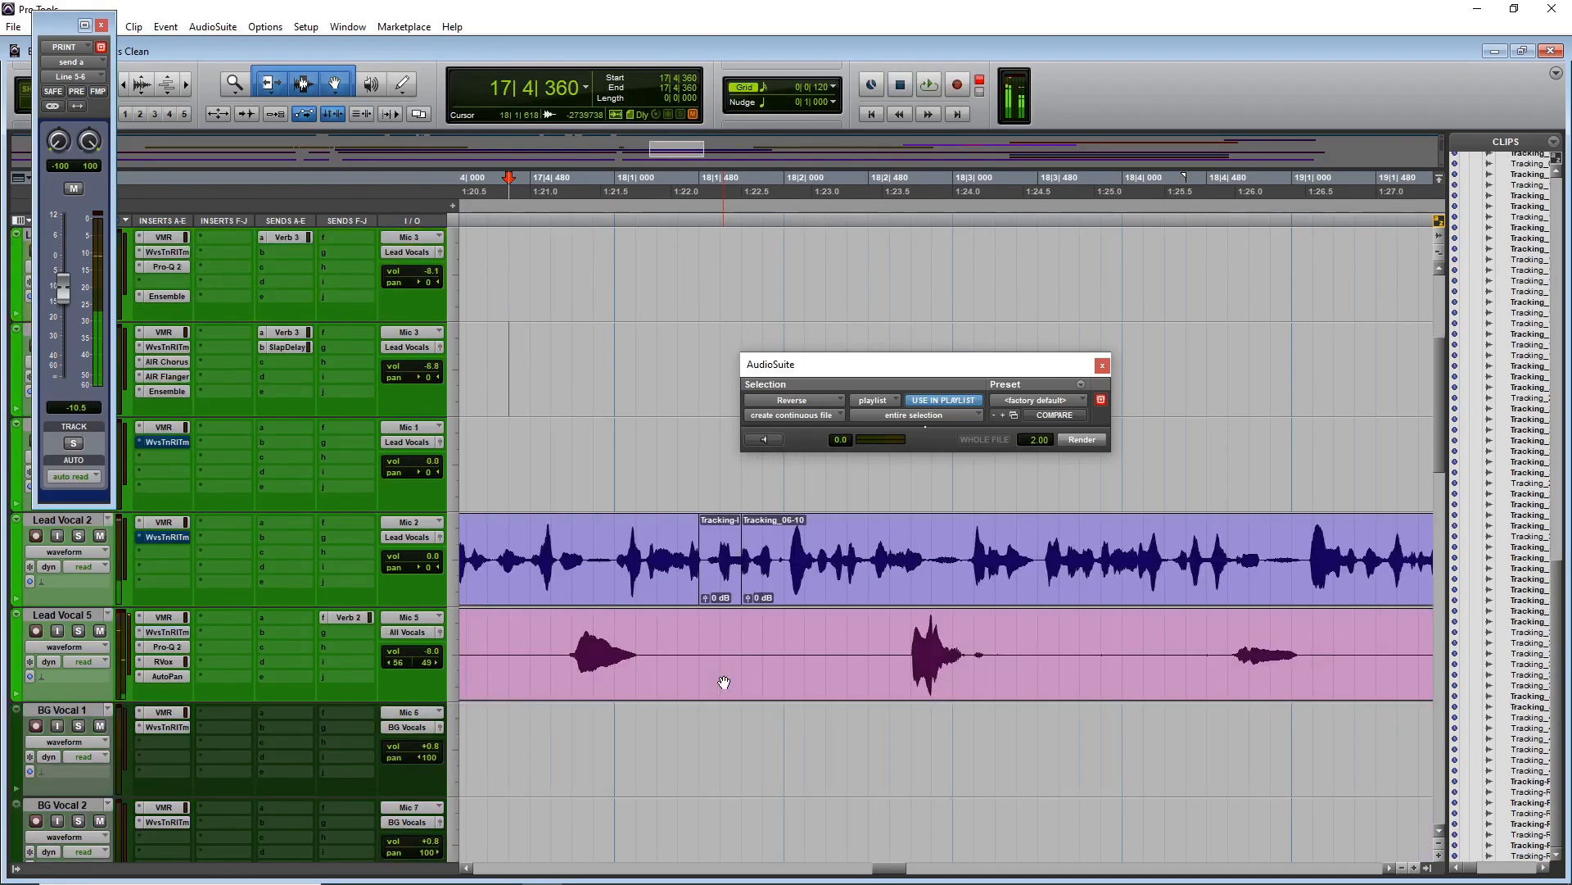
pyautogui.scroll(-3, 724, 682)
pyautogui.moveTo(701, 546); pyautogui.dragTo(784, 557)
pyautogui.press('Delete')
pyautogui.scroll(3, 791, 554)
pyautogui.click(528, 434)
pyautogui.press('space')
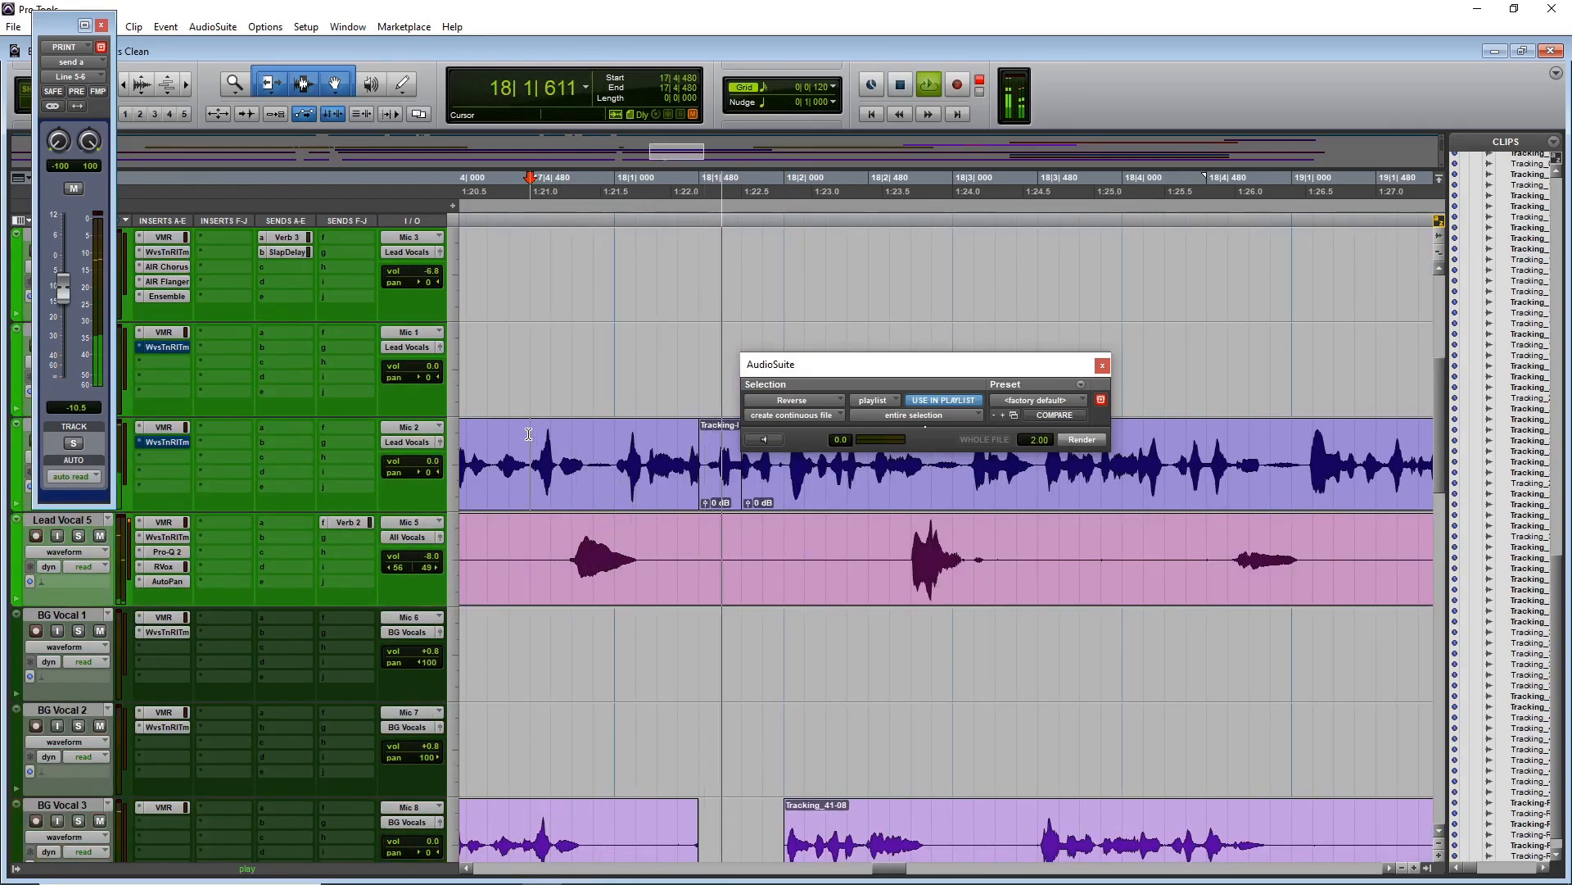
pyautogui.press('space')
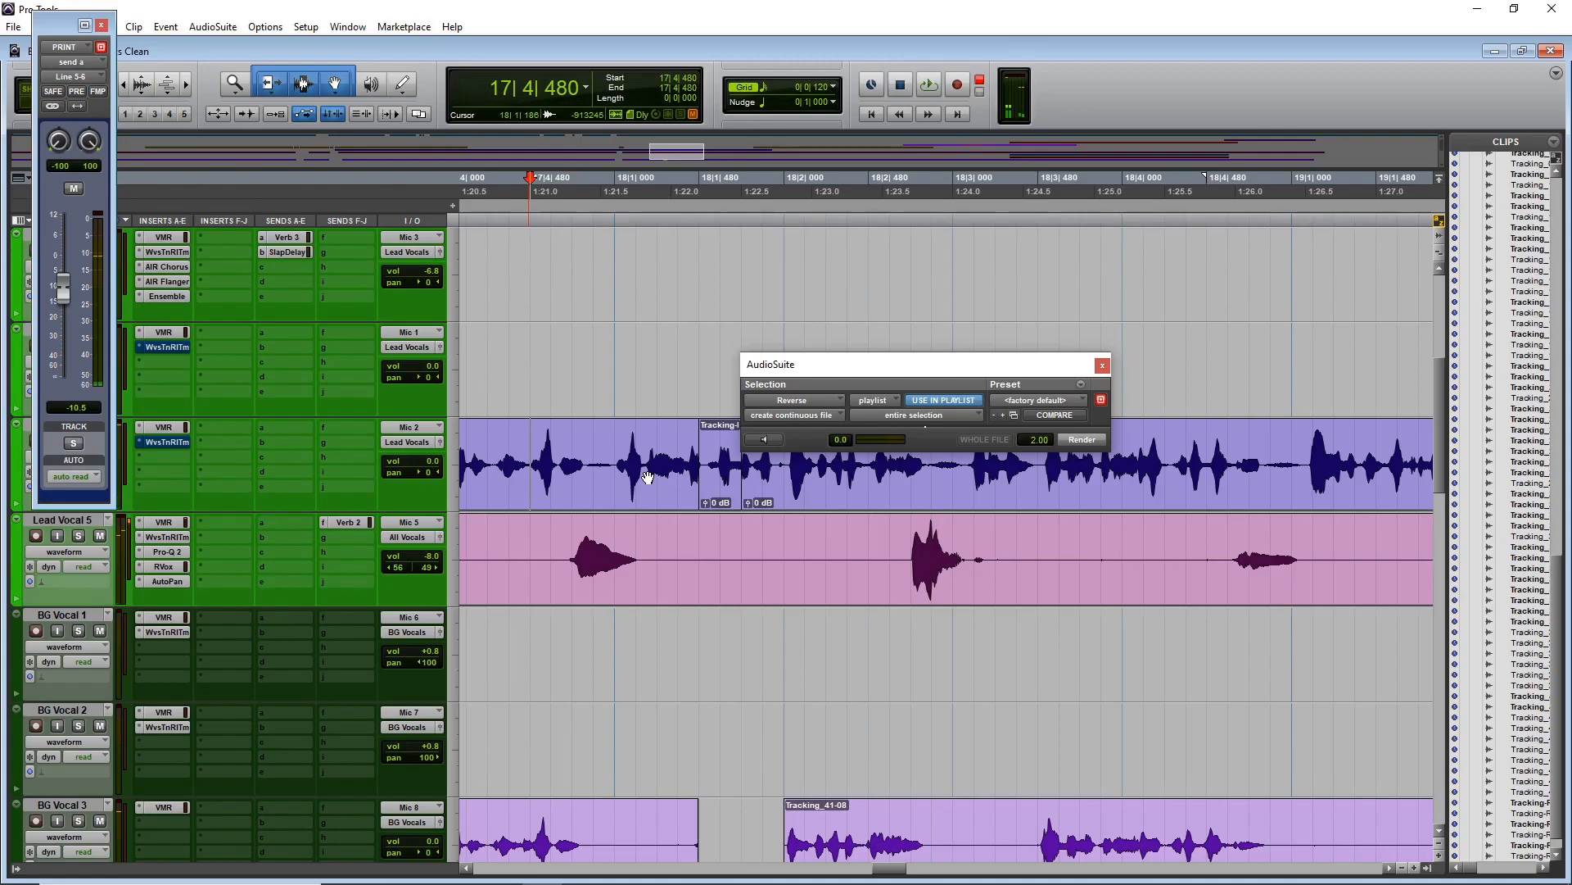
# - Extend the following Lead Vocal 2 clip back to 18|1|480 over the reversed piece, restoring the original audio
pyautogui.hotkey('ctrl', 'z')
pyautogui.hotkey('ctrl', 'shift', 'z')
pyautogui.moveTo(750, 473); pyautogui.dragTo(708, 472)
pyautogui.press('space')
pyautogui.press('space')
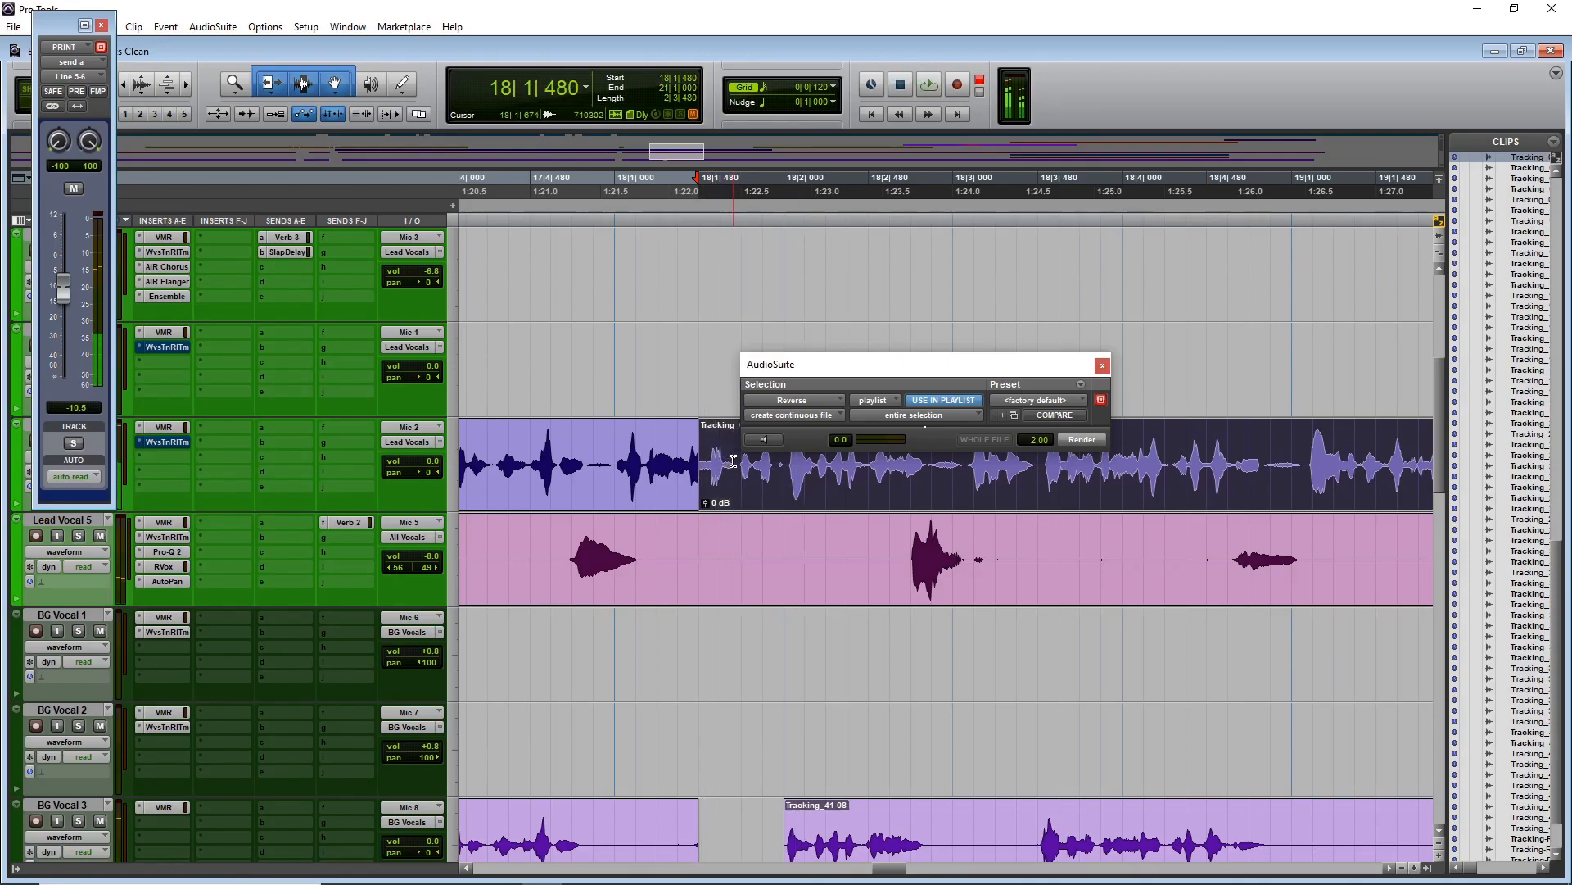
# - Render a Vari-Fi Slow Down on Lead Vocal 2 from 18|1|480 to 18|1|720, and play back from 17|4|360
pyautogui.hotkey('ctrl', 'z')
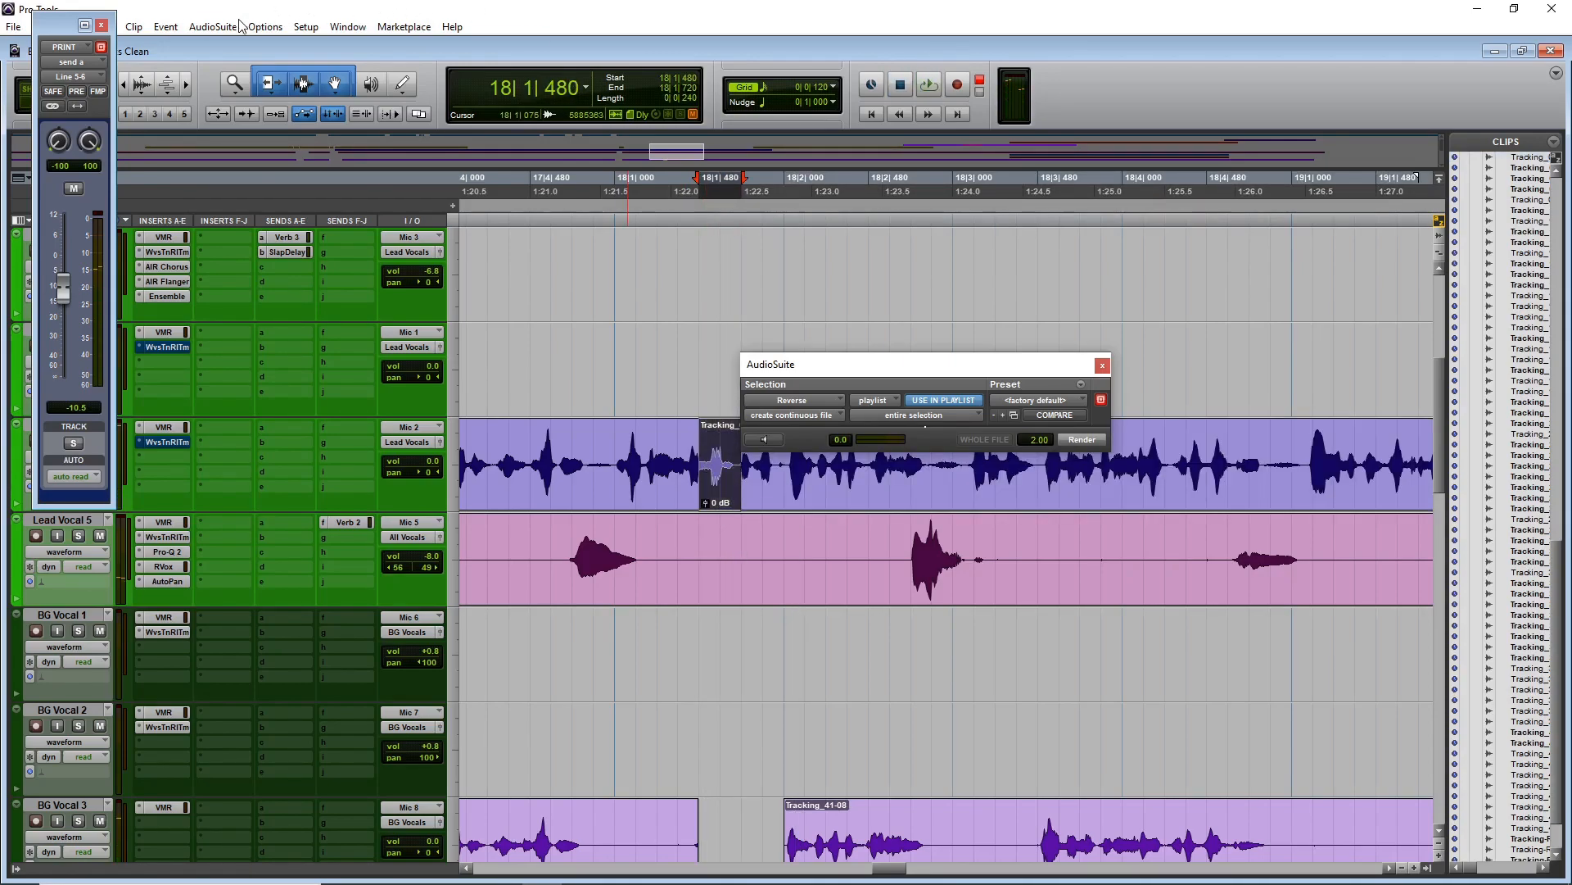
pyautogui.click(215, 26)
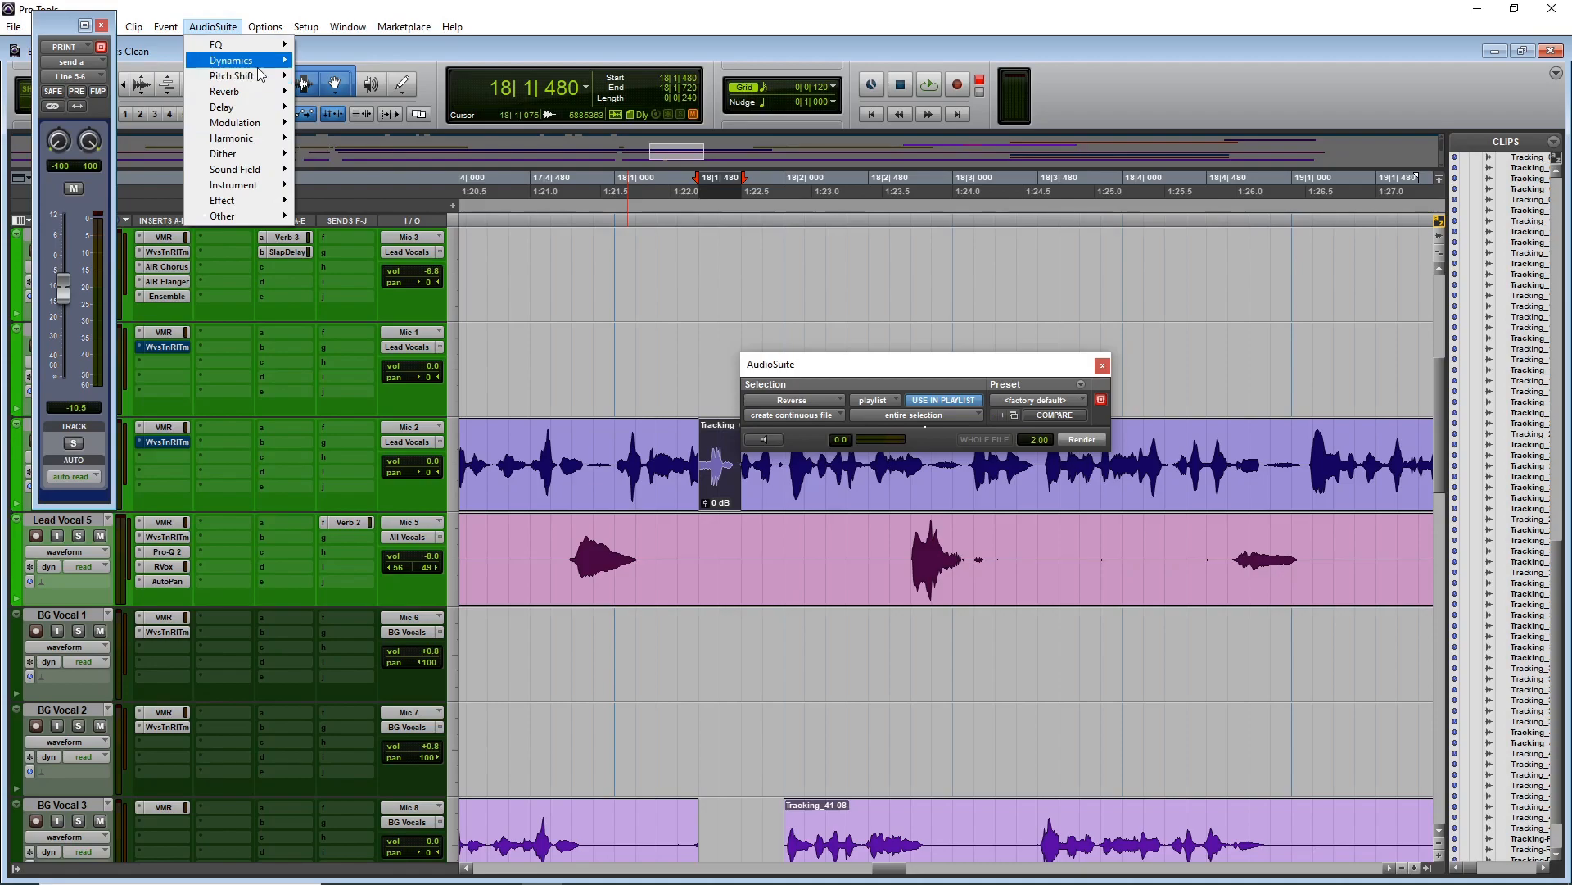
pyautogui.moveTo(264, 78)
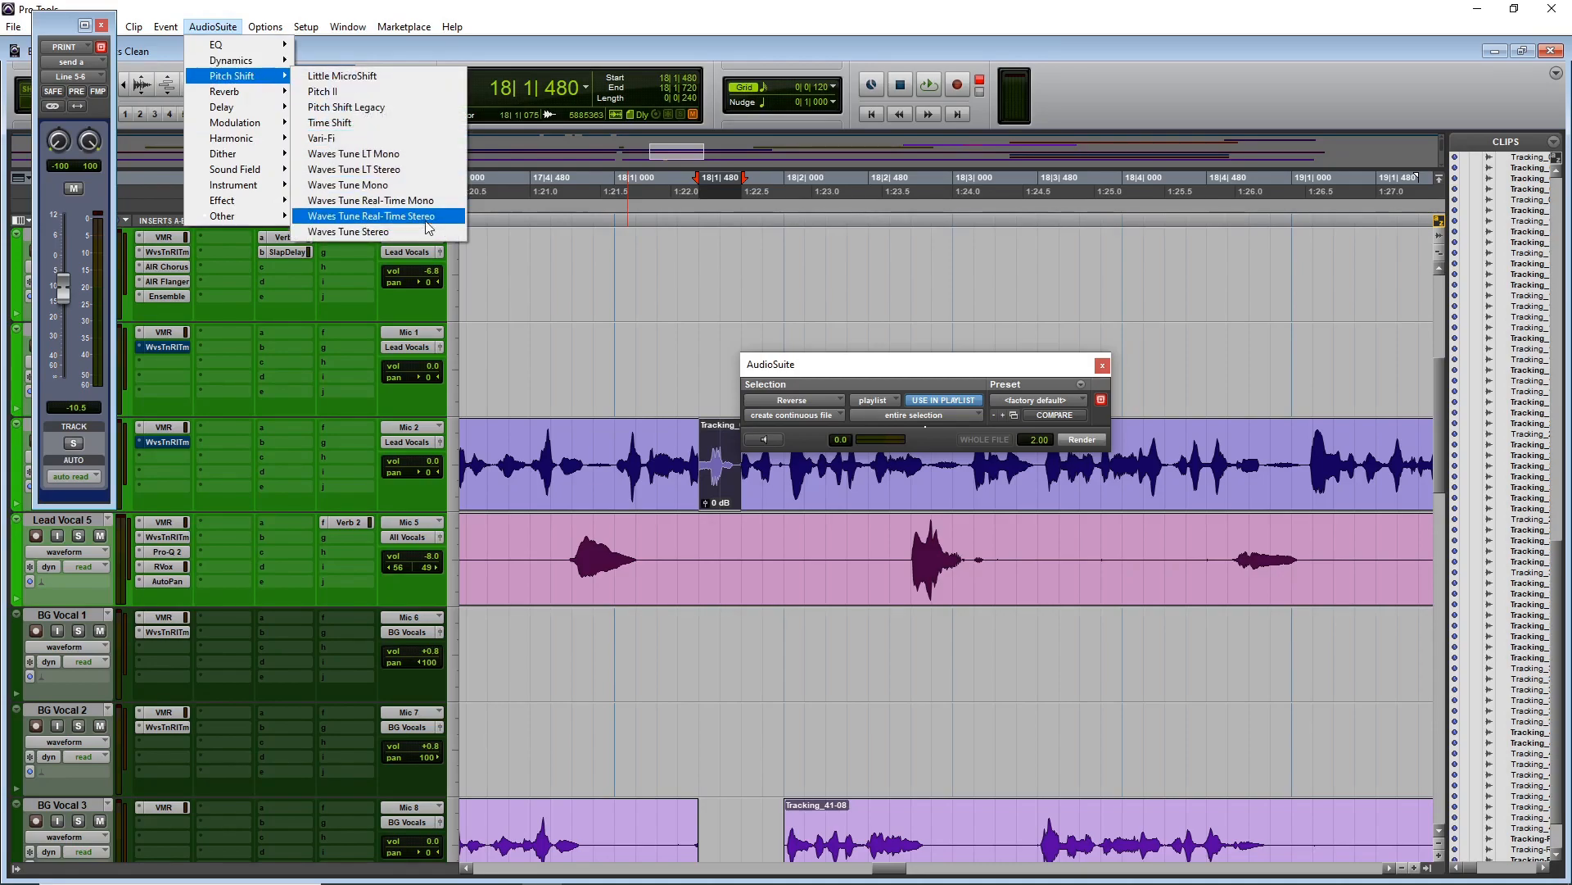
pyautogui.click(396, 141)
pyautogui.click(1065, 530)
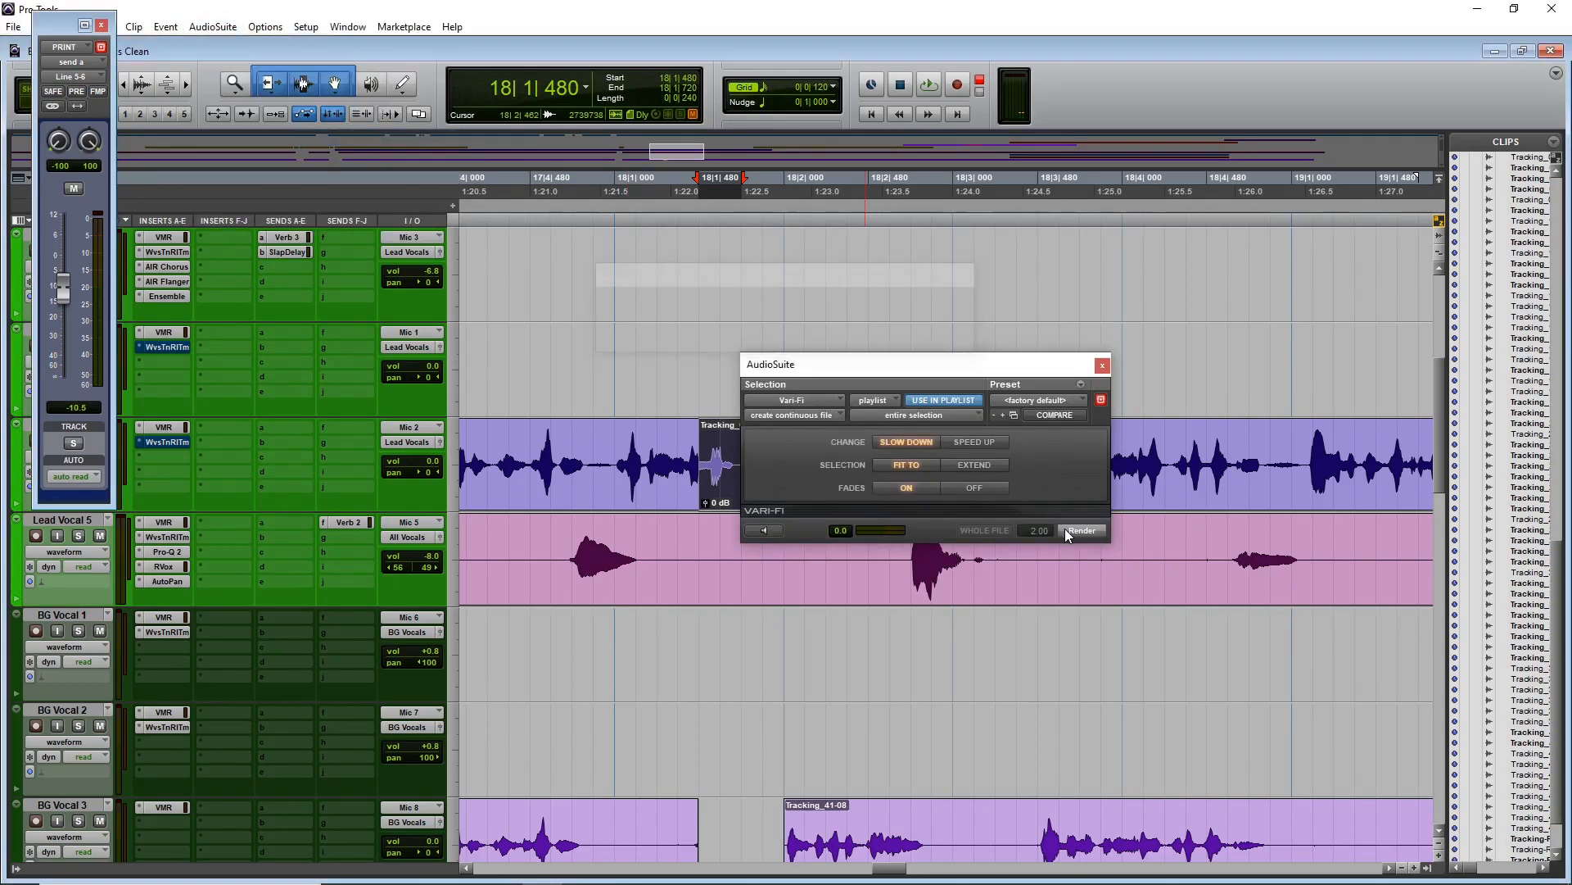
pyautogui.click(503, 227)
pyautogui.press('space')
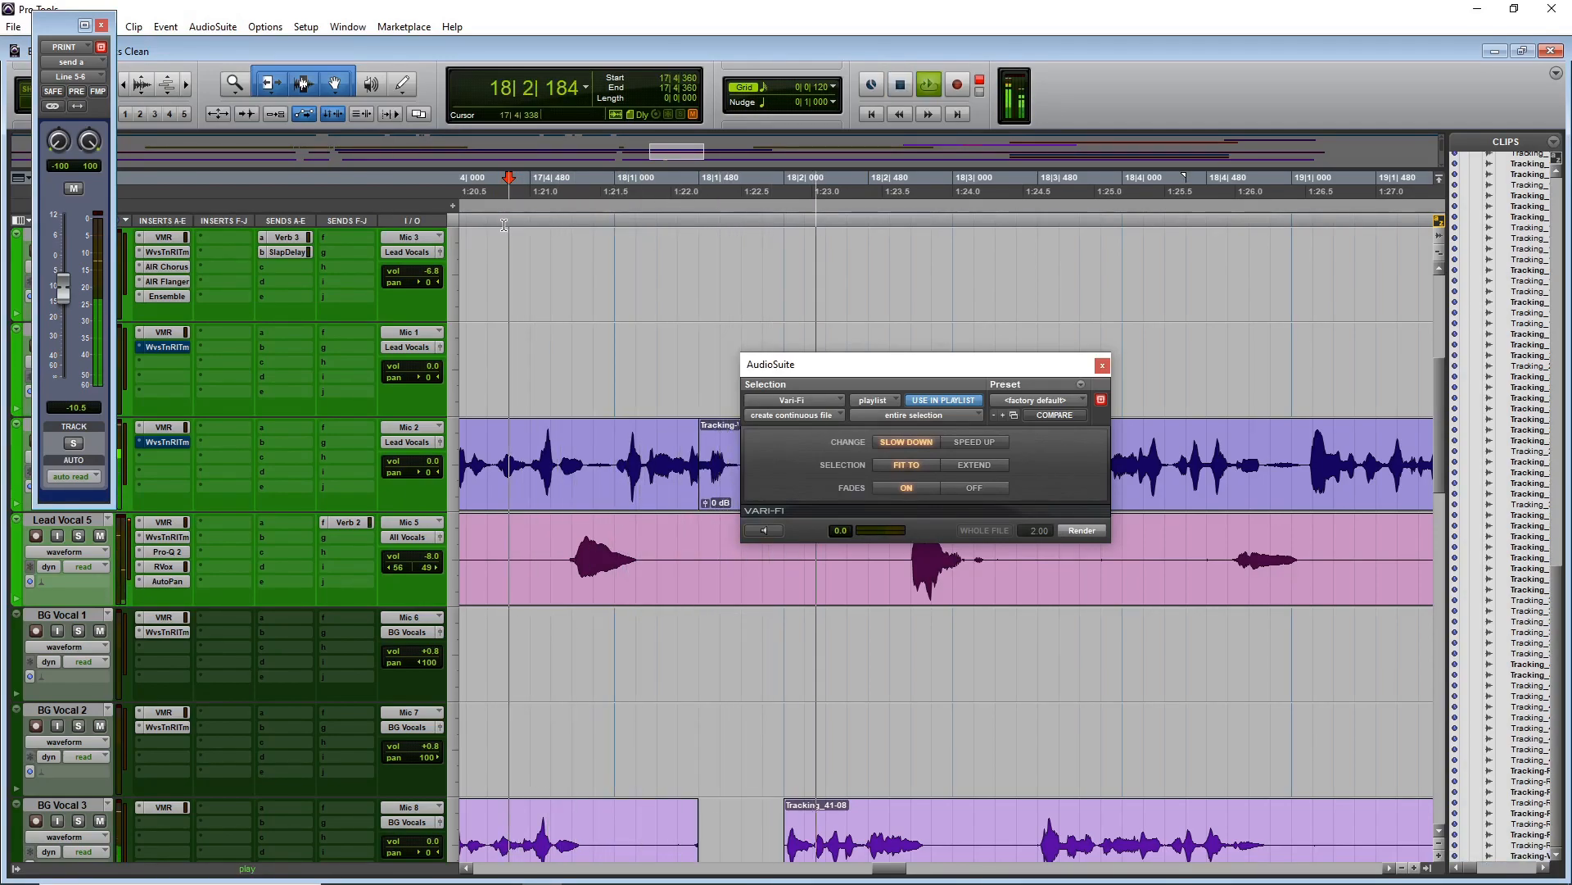
pyautogui.press('space')
# - Close the AudioSuite window and play back the slowed-down word from 17|3|120 with the beat
pyautogui.hotkey('ctrl', '[')
pyautogui.click(624, 225)
pyautogui.press('space')
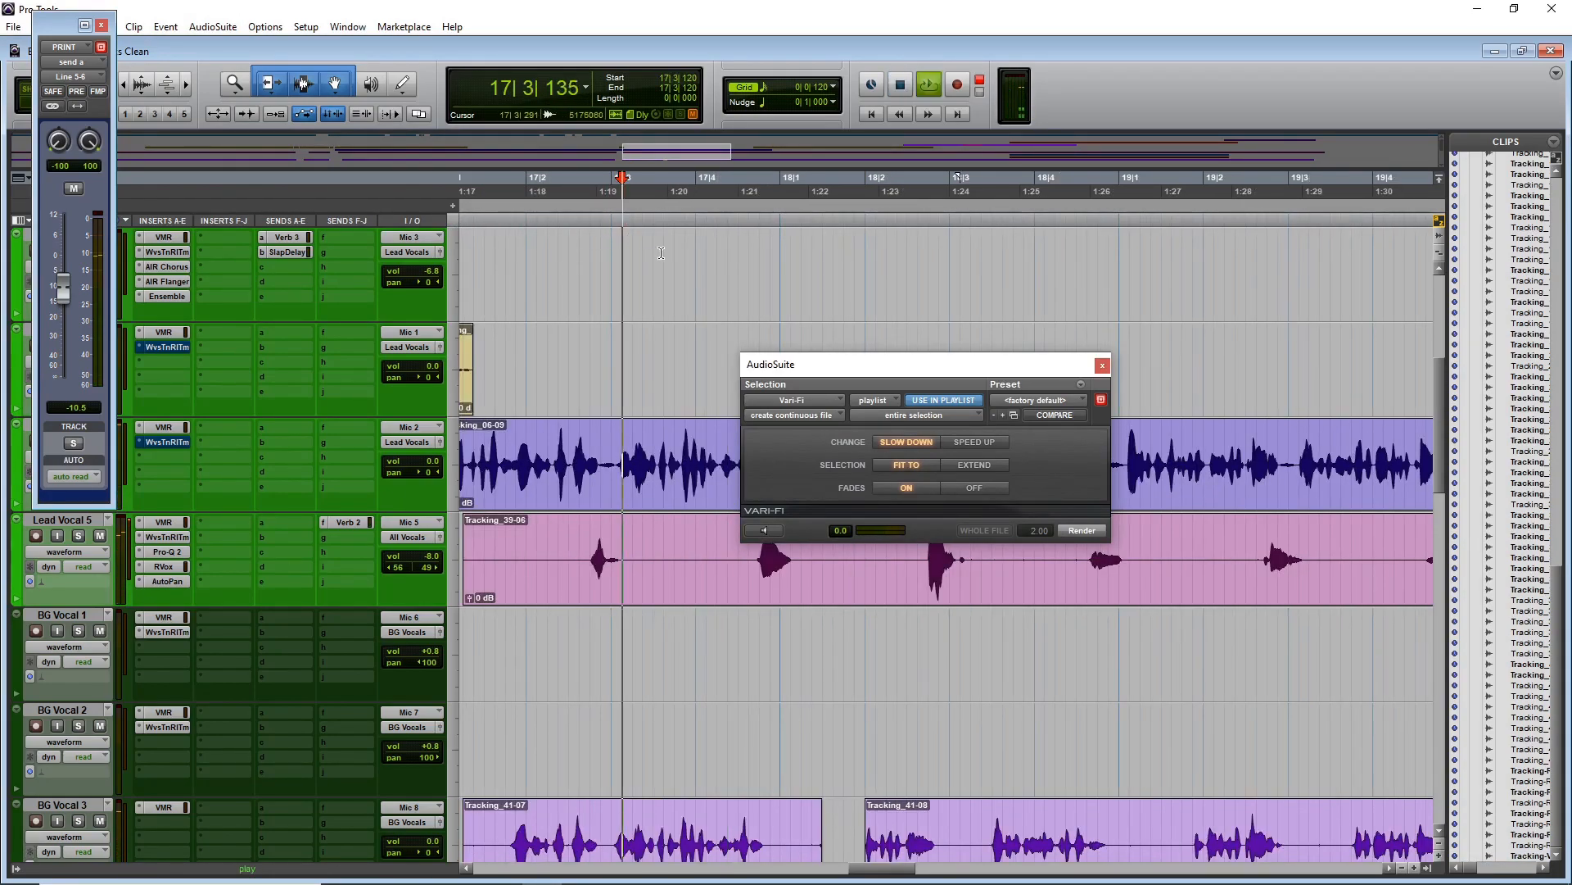
pyautogui.scroll(3, 748, 292)
pyautogui.click(1103, 364)
pyautogui.scroll(5, 1074, 393)
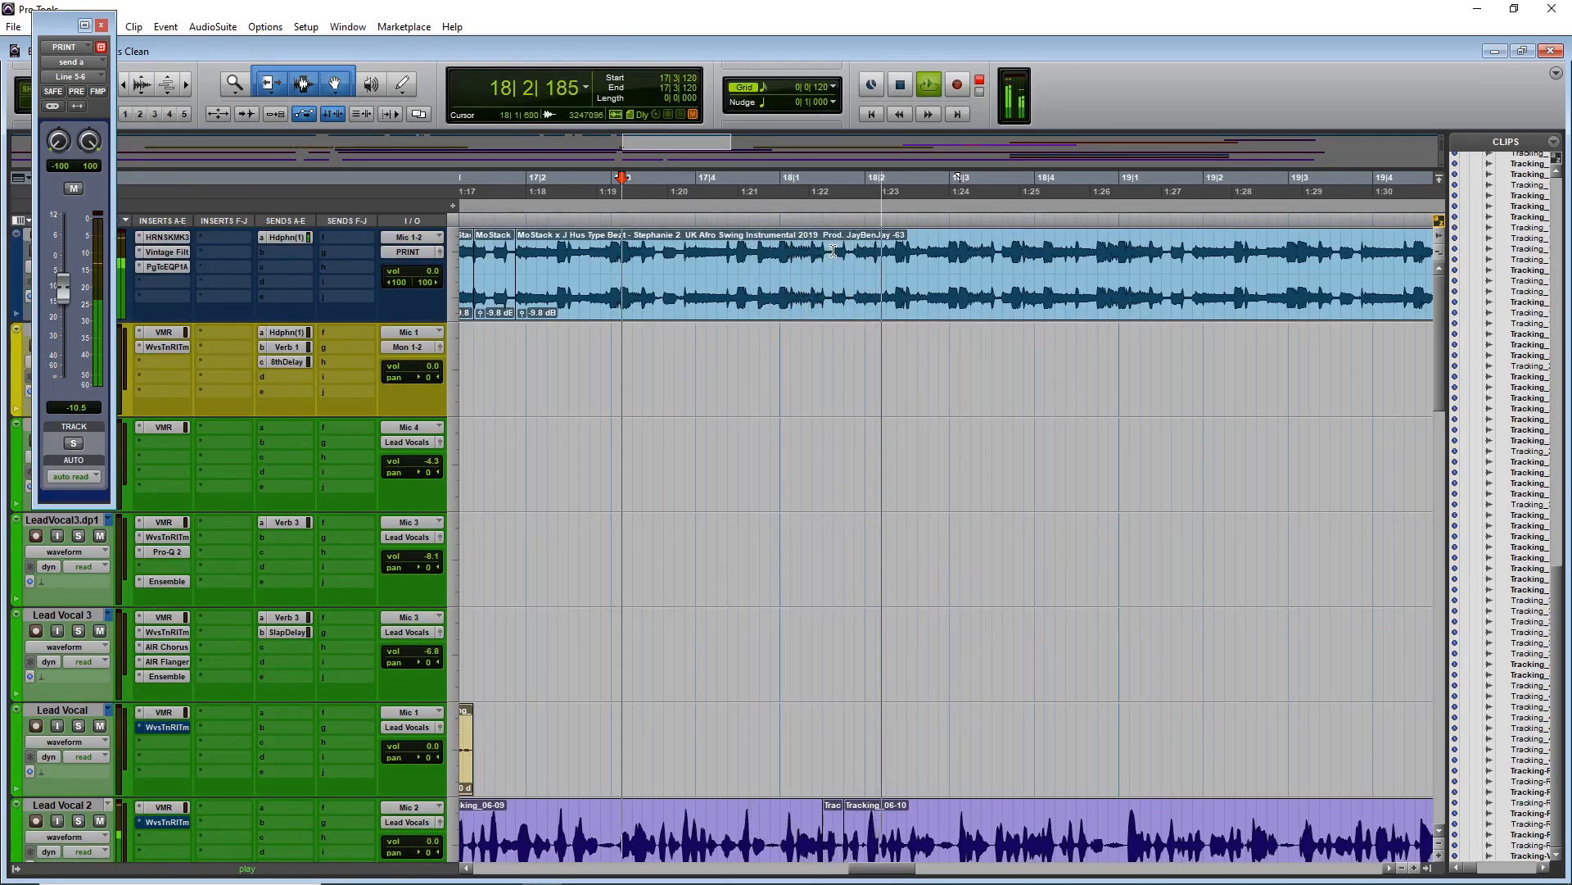
pyautogui.press('space')
pyautogui.press('space')
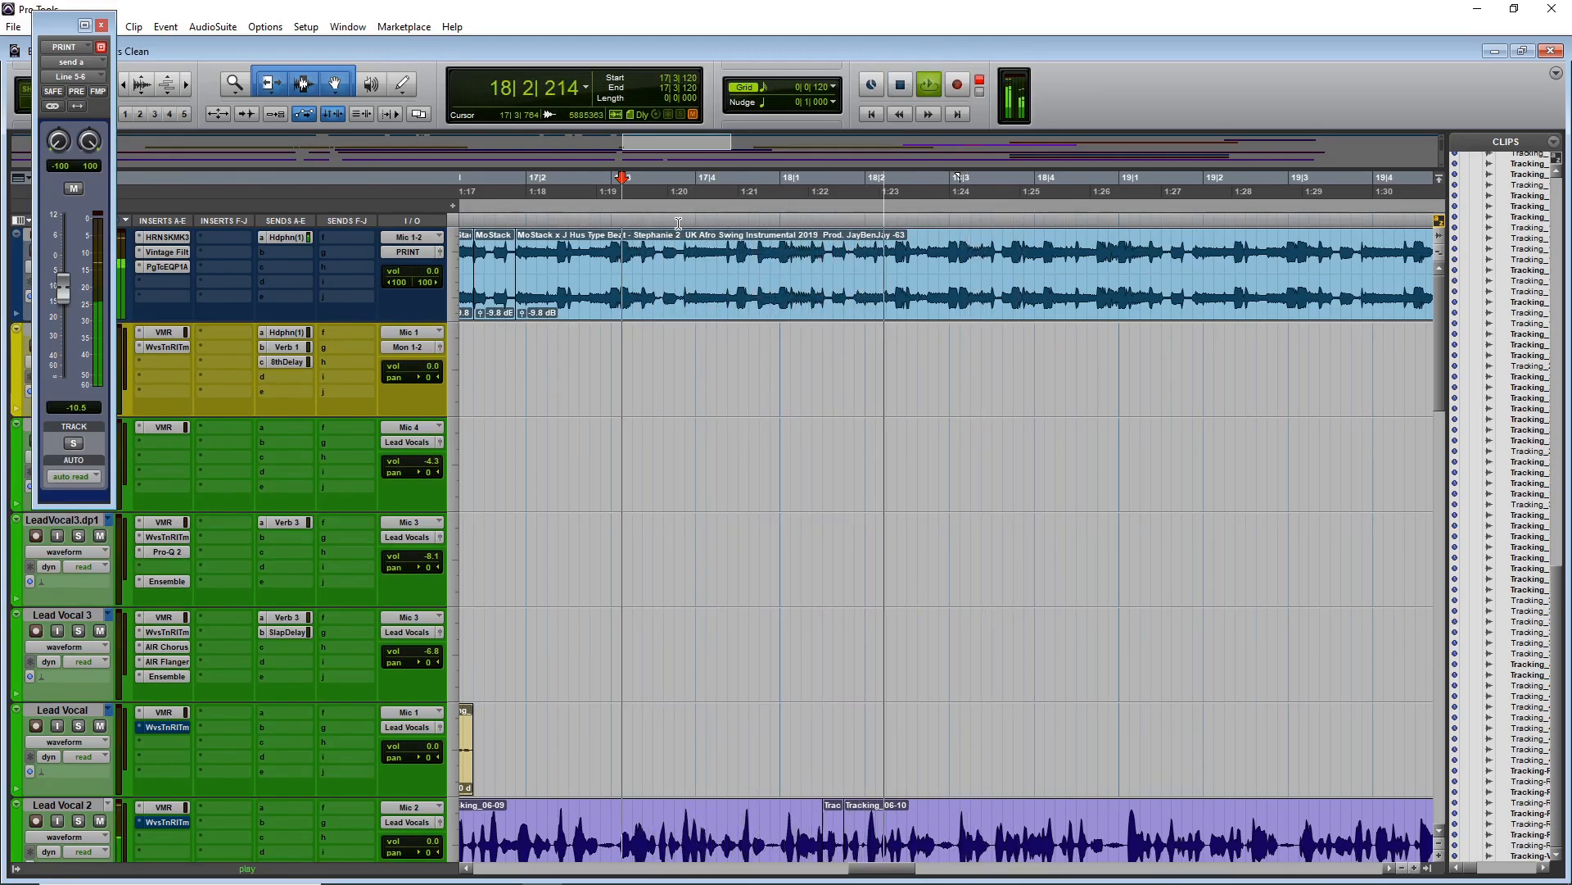
pyautogui.press('space')
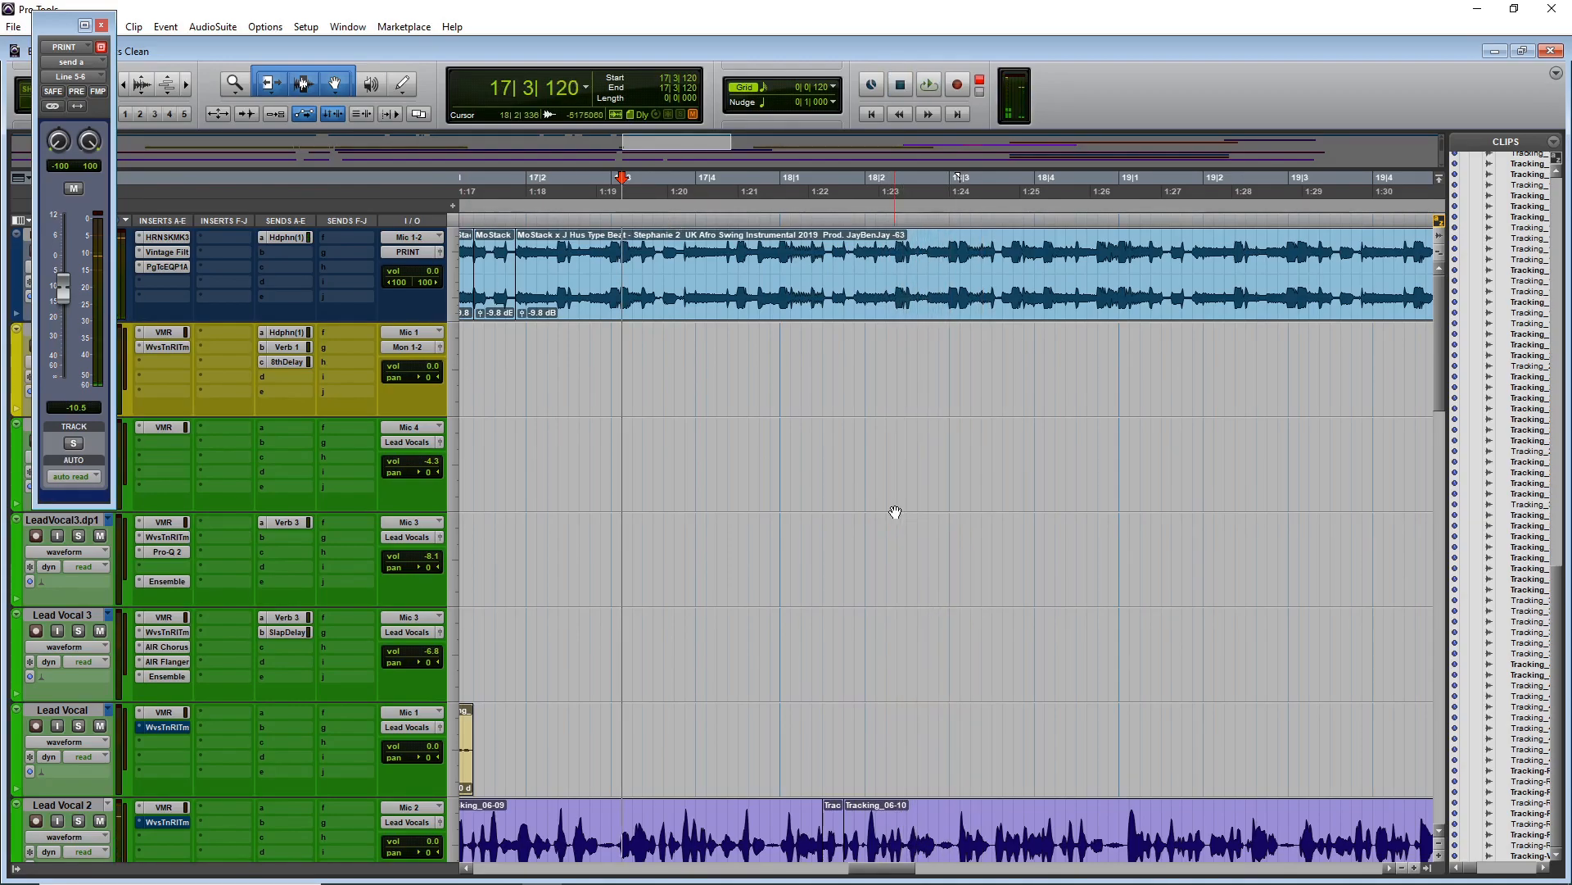
# - Trim the start of the BG Vocal 3 clip after the gap to about 18|2|120, and play back from 17|4|000
pyautogui.scroll(-5, 892, 516)
pyautogui.scroll(-1, 895, 513)
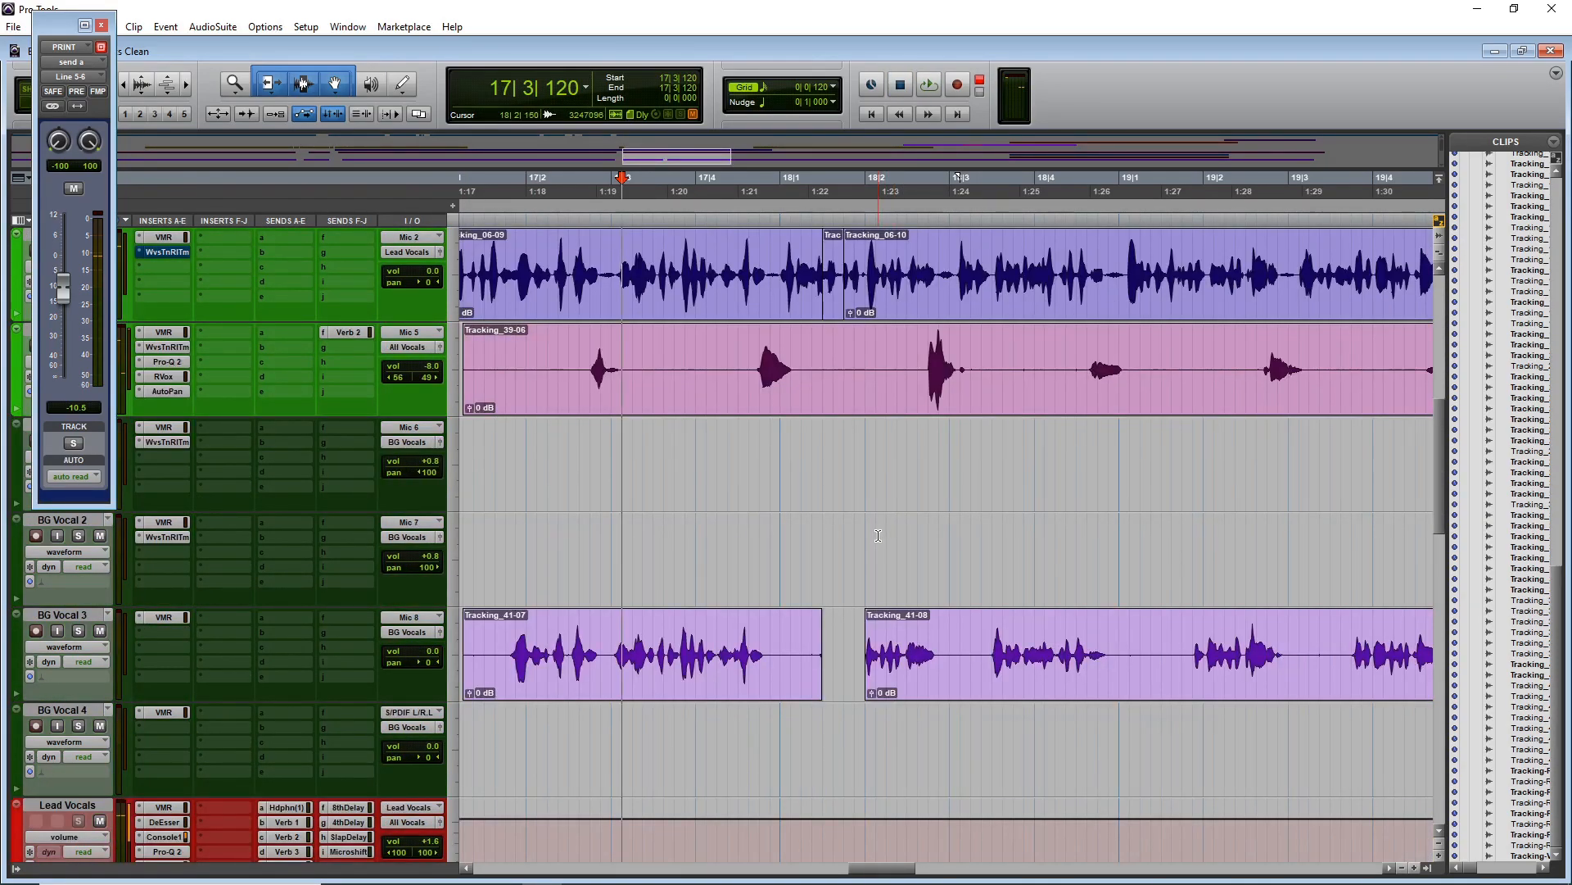
pyautogui.click(875, 651)
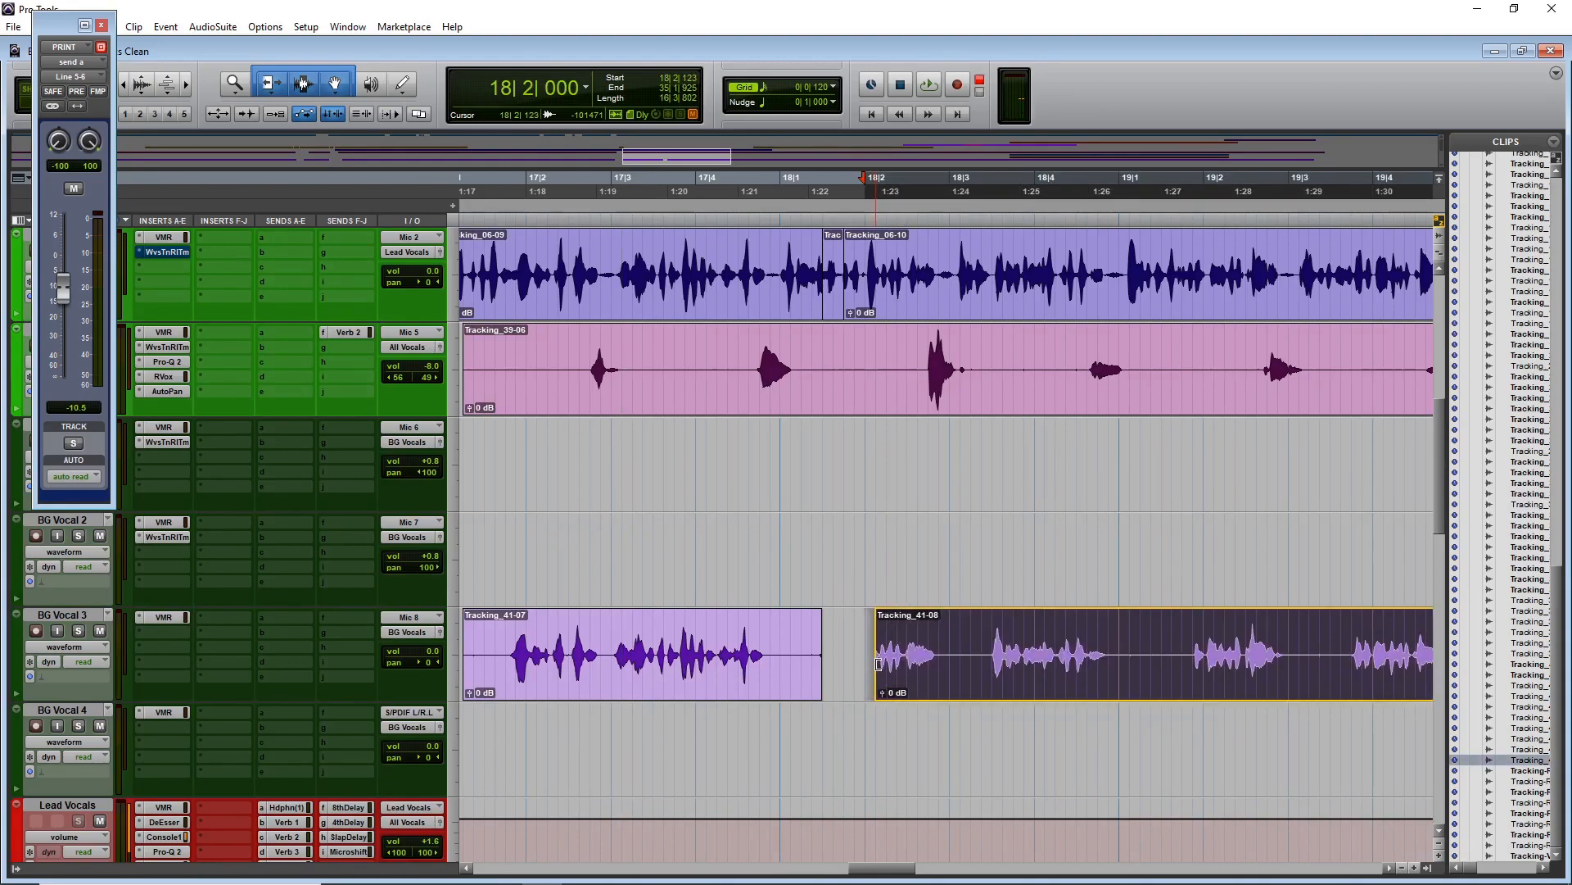
pyautogui.click(692, 461)
pyautogui.press('space')
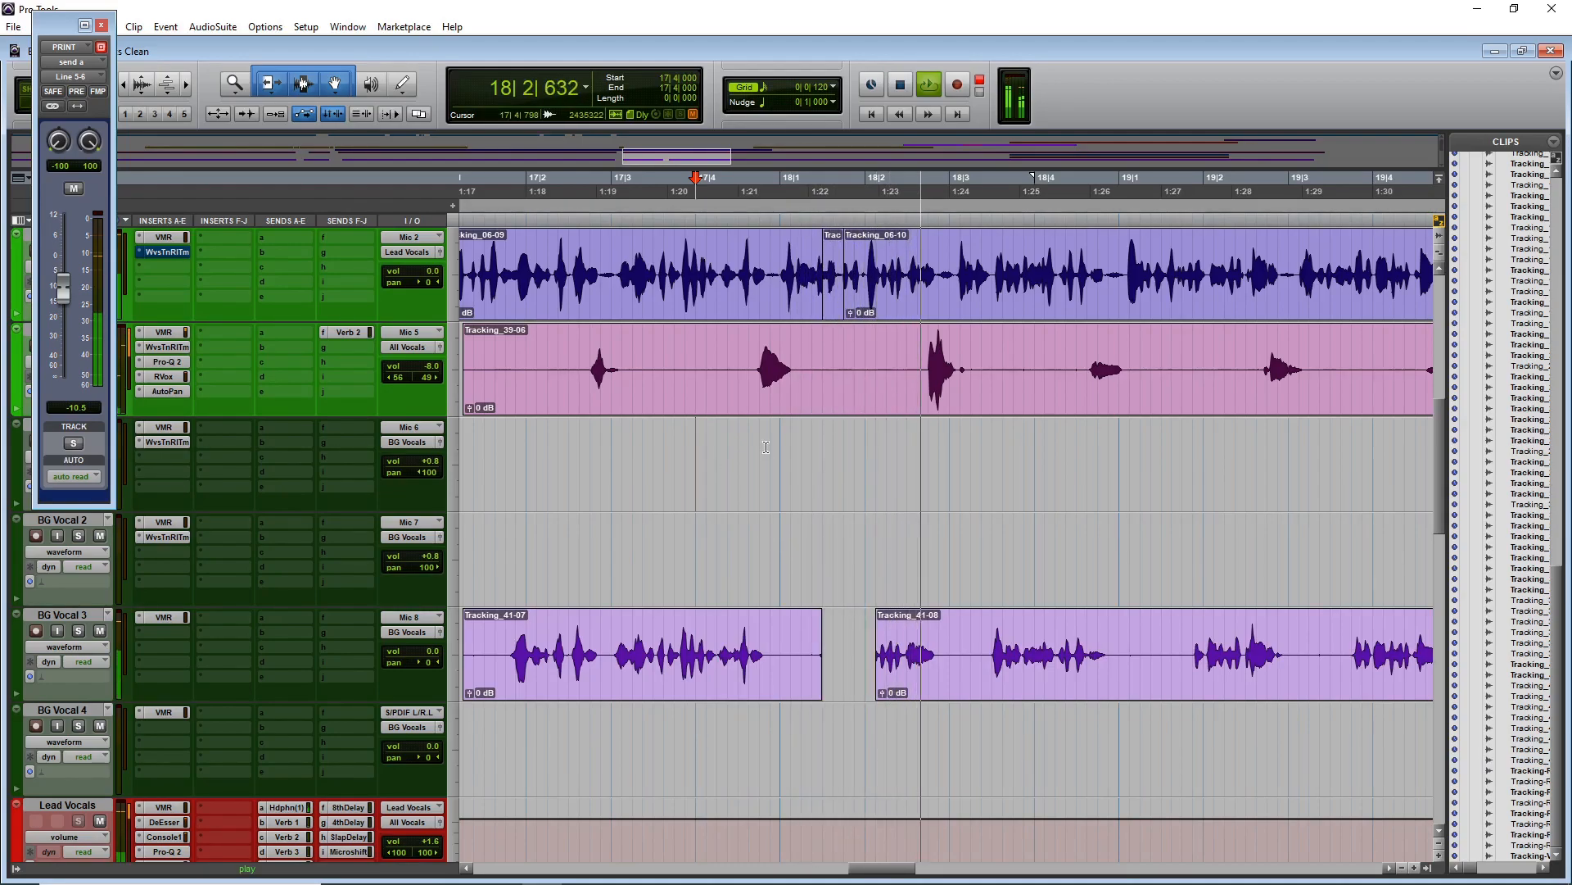
# - Fade out the slowed-down Lead Vocal 2 piece at 18|1|480 over its full length, and play back from 17|3|360
pyautogui.scroll(3, 819, 524)
pyautogui.click(858, 557)
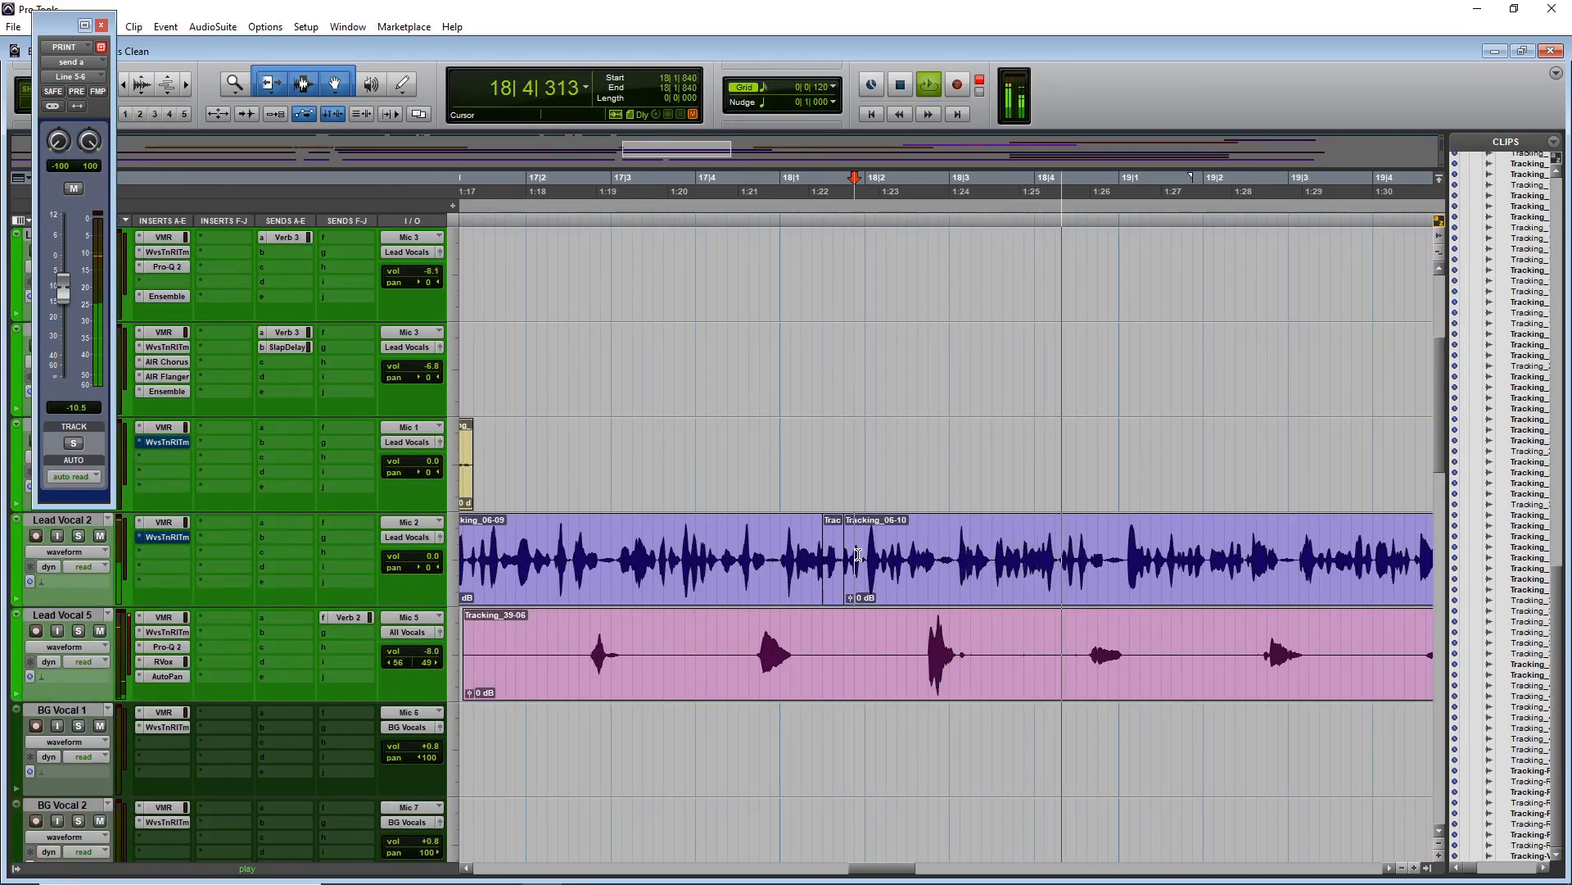
pyautogui.hotkey('ctrl', ']')
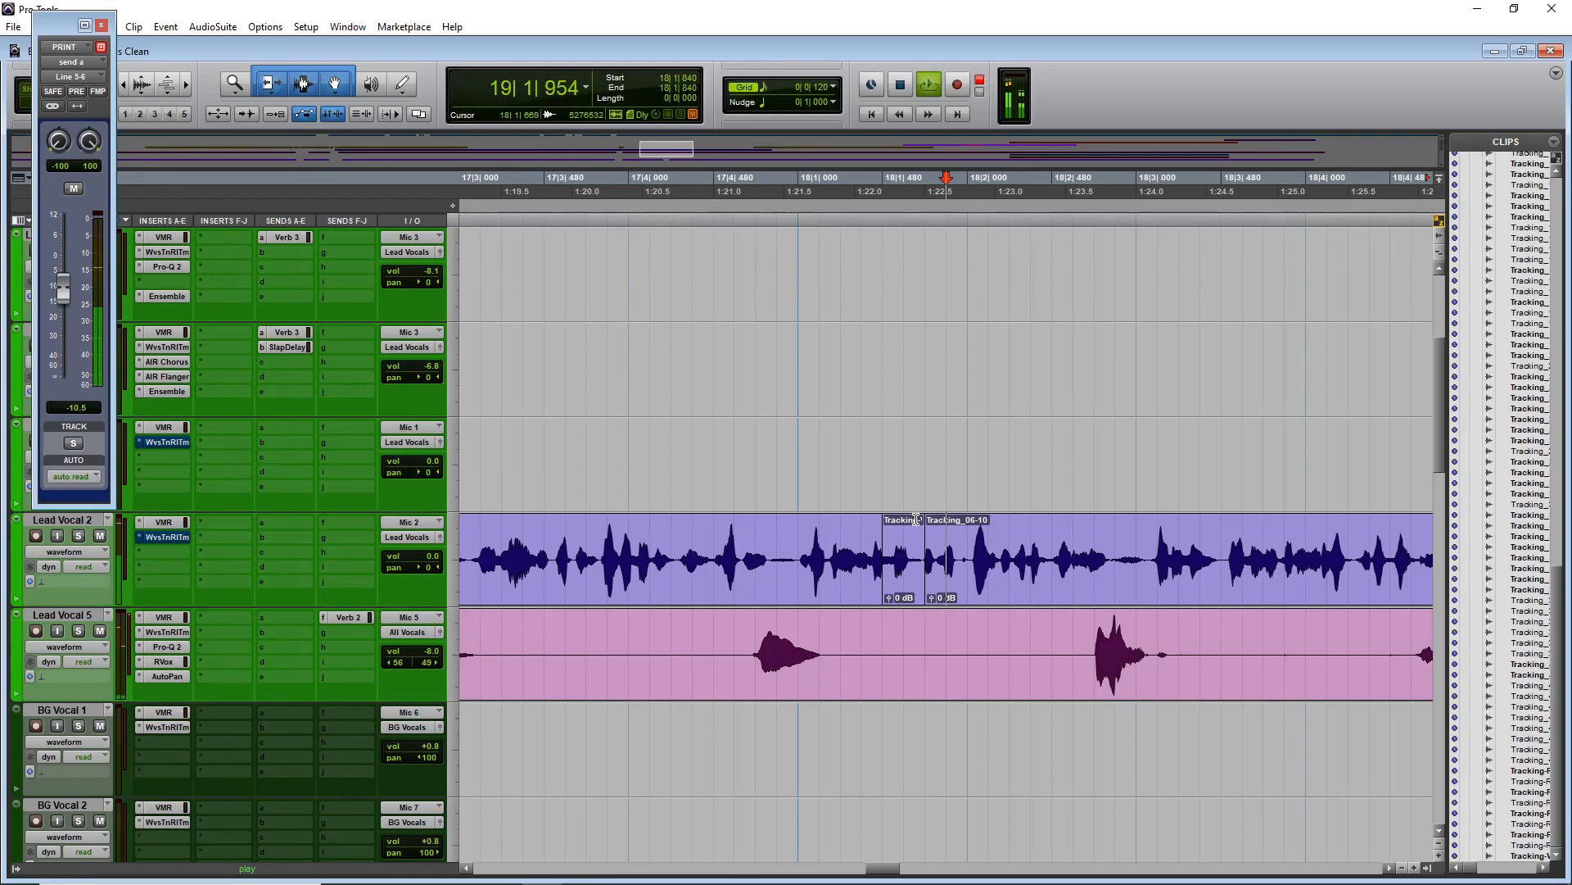
pyautogui.moveTo(918, 521); pyautogui.dragTo(887, 522)
pyautogui.click(522, 537)
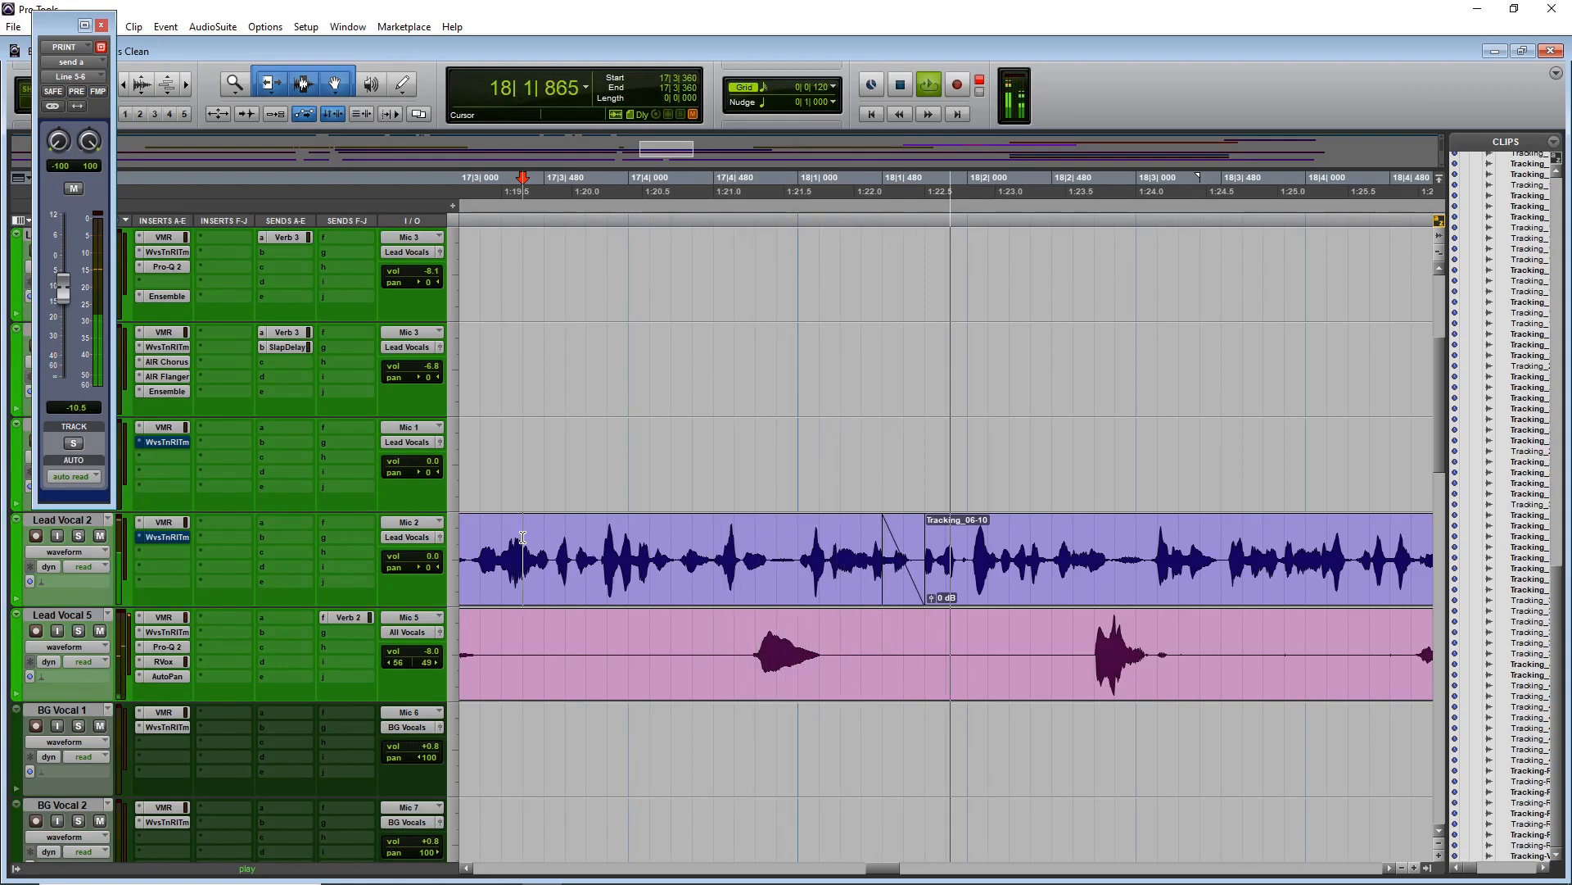
pyautogui.scroll(3, 585, 456)
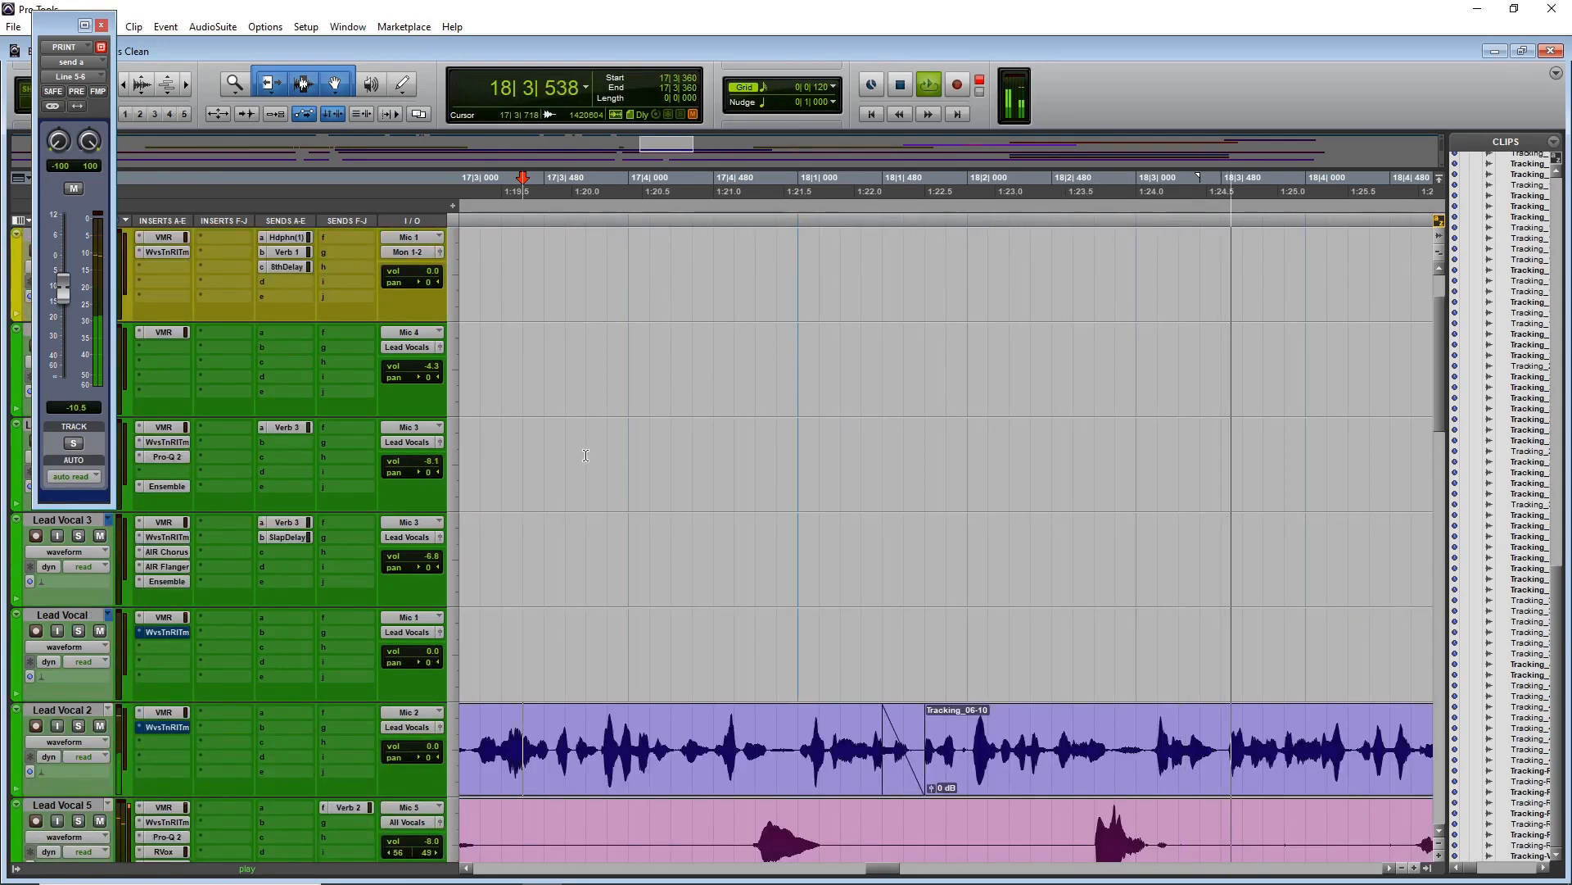
pyautogui.scroll(-3, 585, 456)
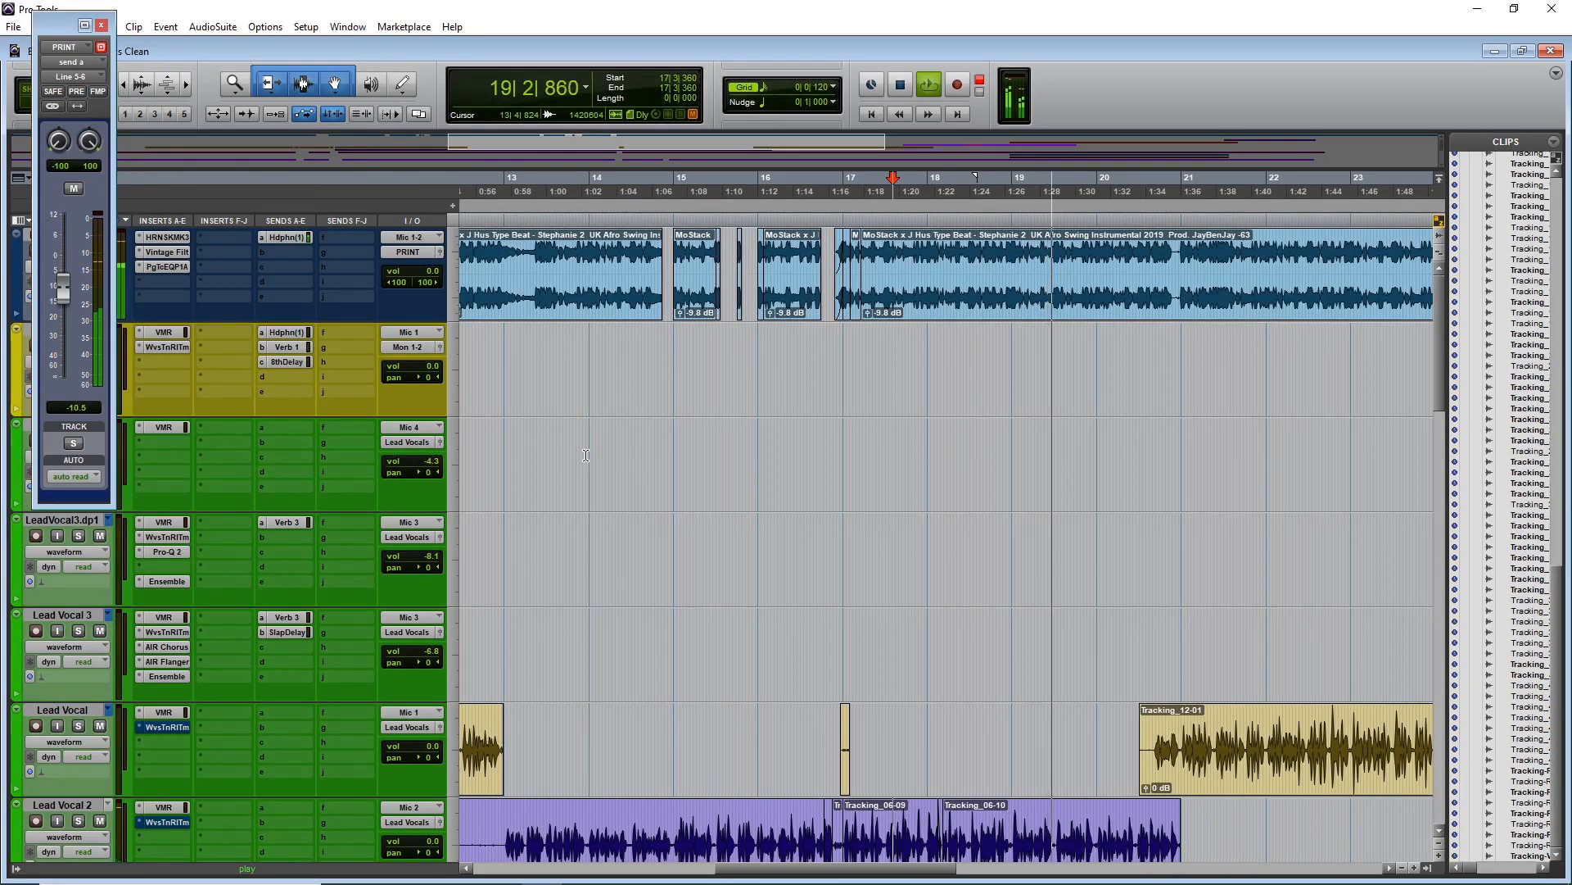
pyautogui.press('space')
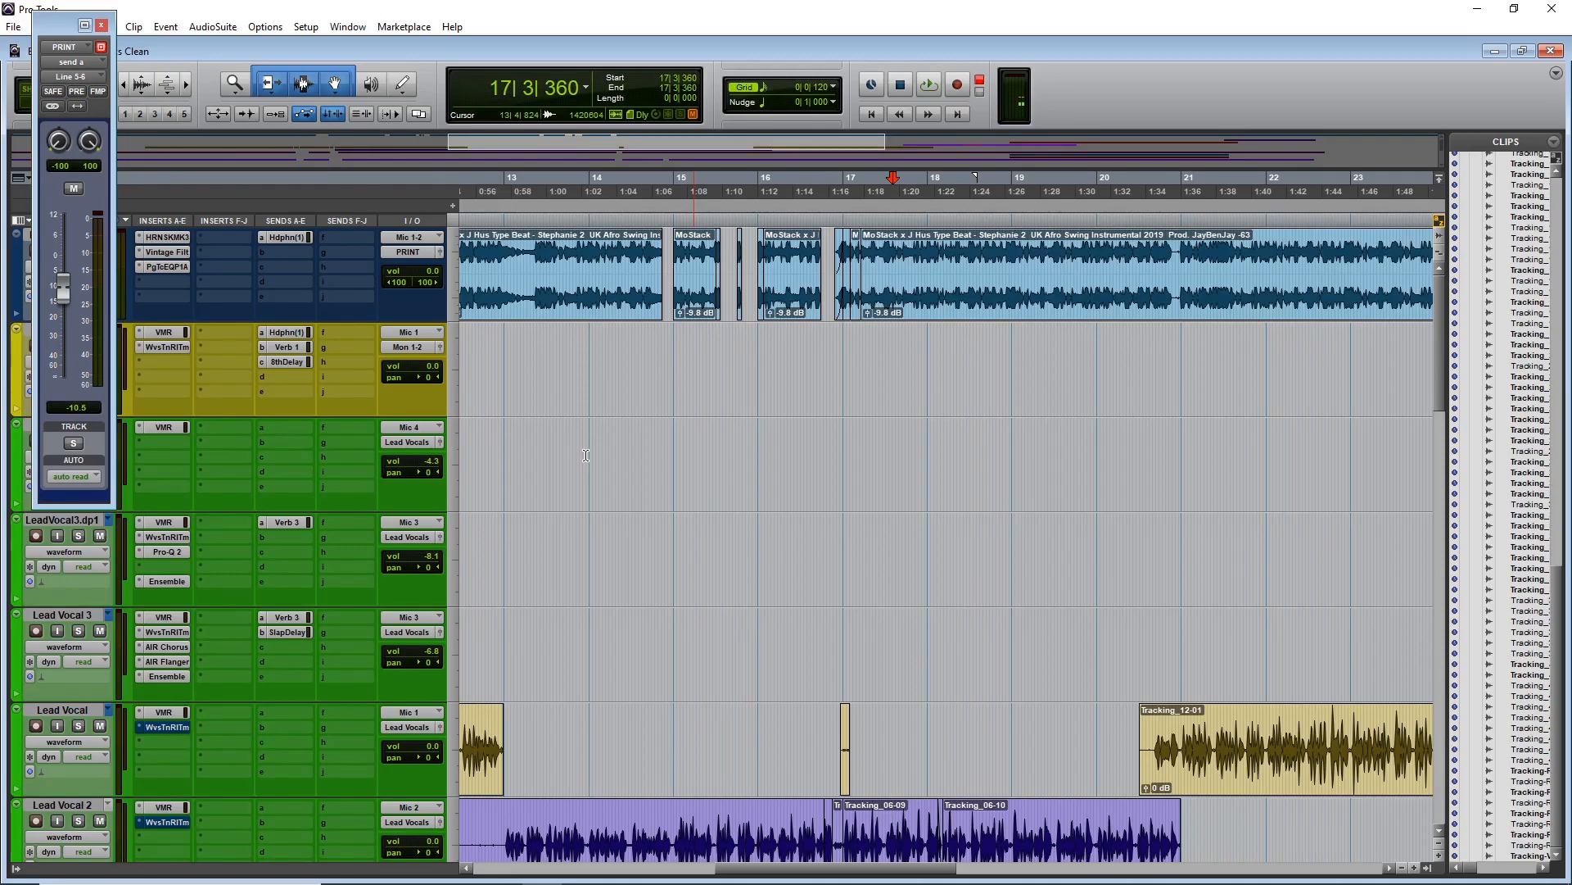
# - Delete the silent start of the first Lead Vocal 5 clip, from 1|1|000 up to where the Lead Vocal clips begin
pyautogui.scroll(-1, 686, 449)
pyautogui.scroll(-2, 685, 449)
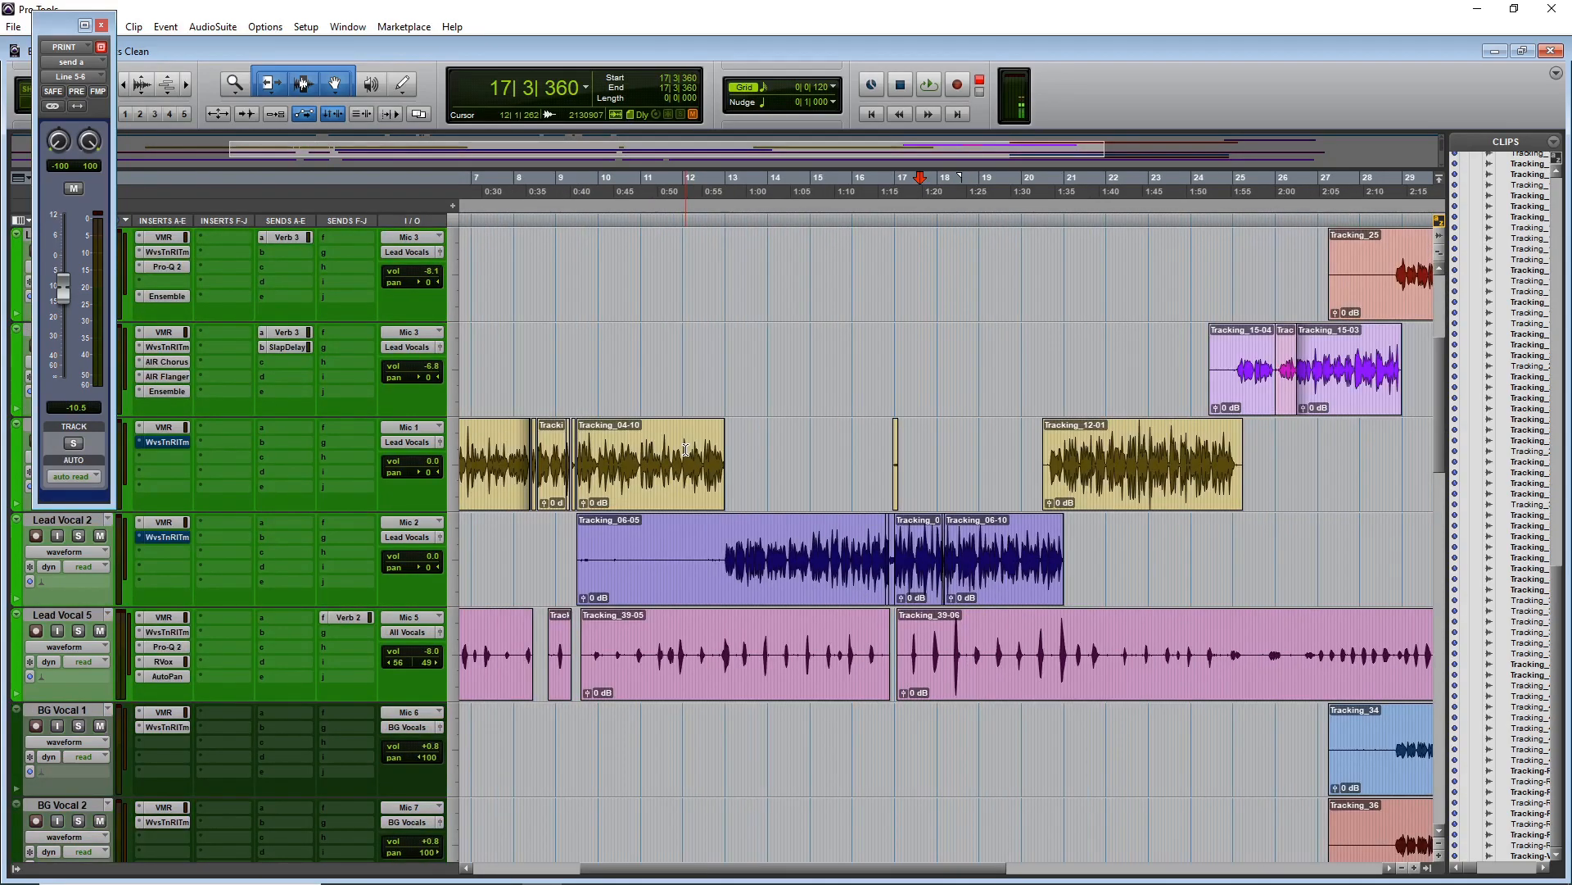
pyautogui.scroll(3, 684, 442)
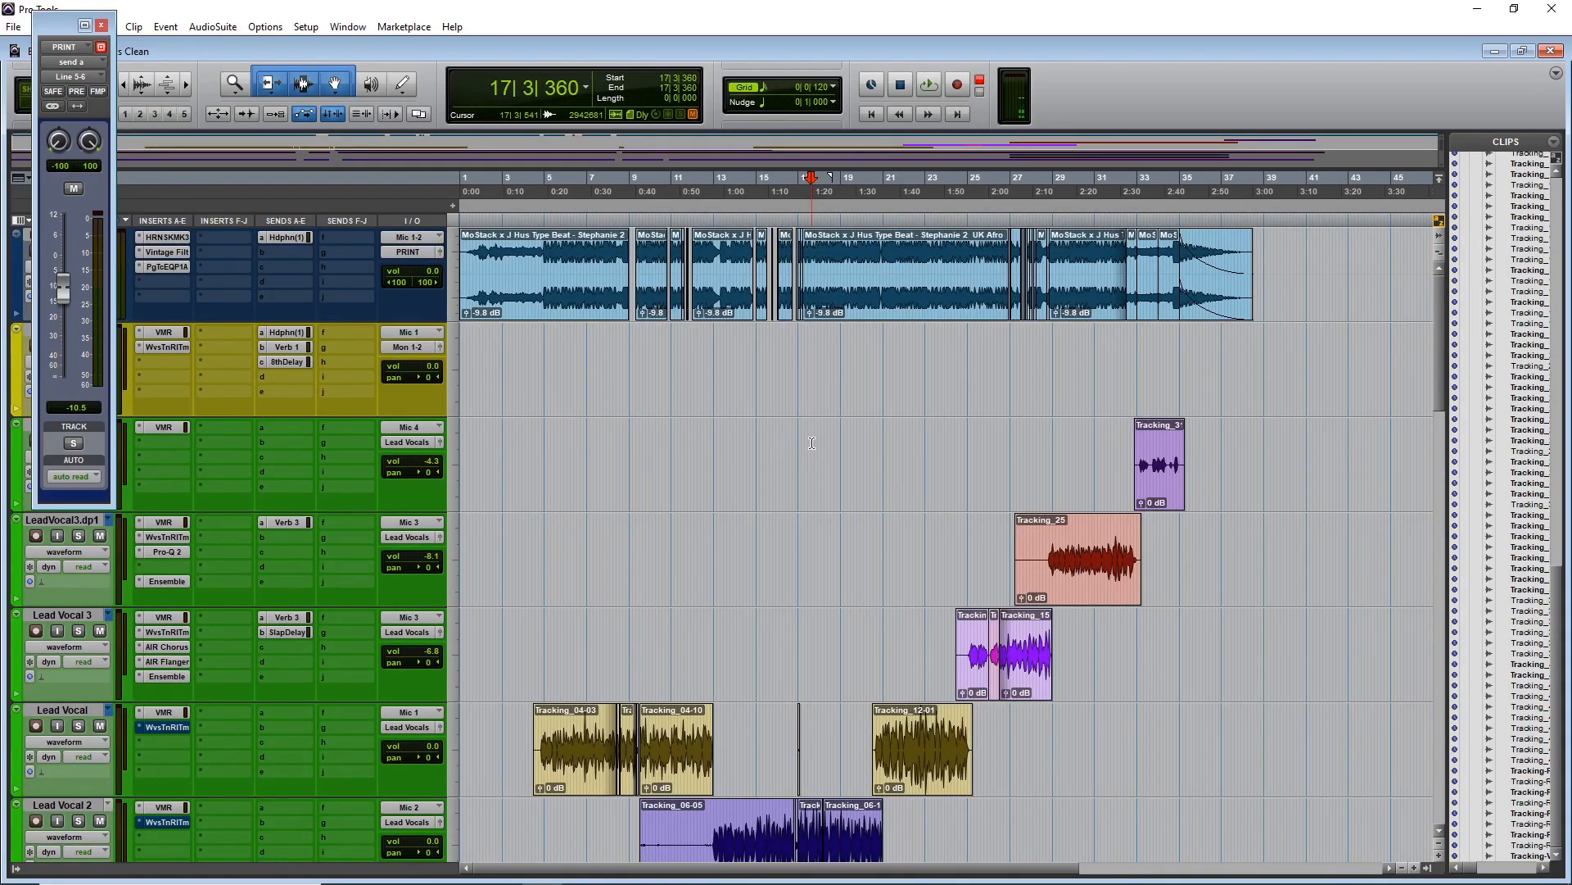
pyautogui.scroll(-1, 847, 464)
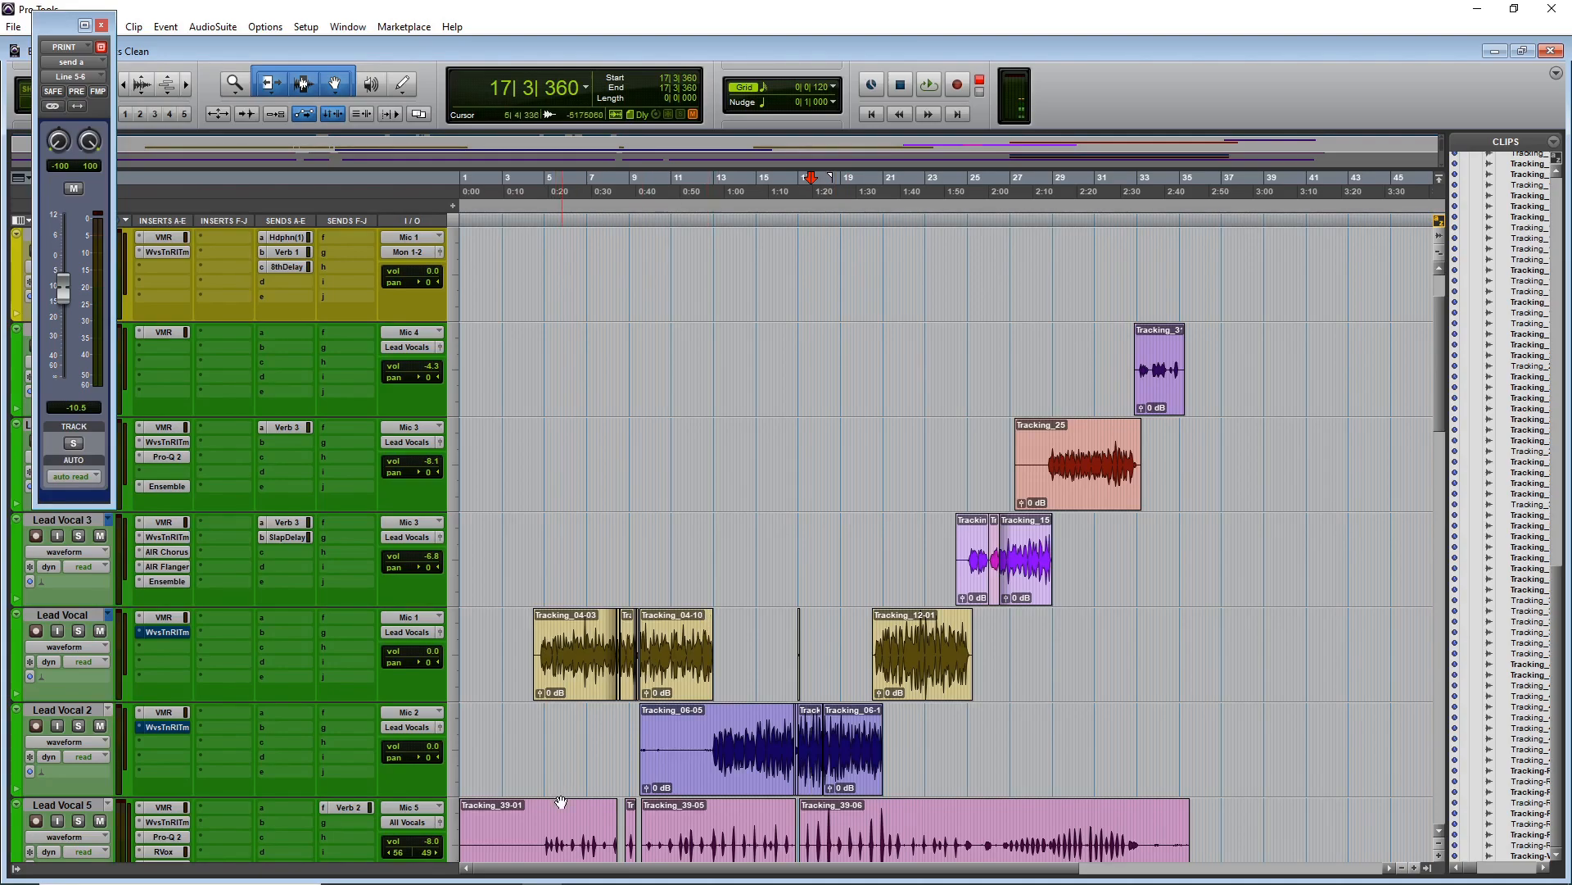
pyautogui.moveTo(536, 811); pyautogui.dragTo(413, 826)
pyautogui.press('Delete')
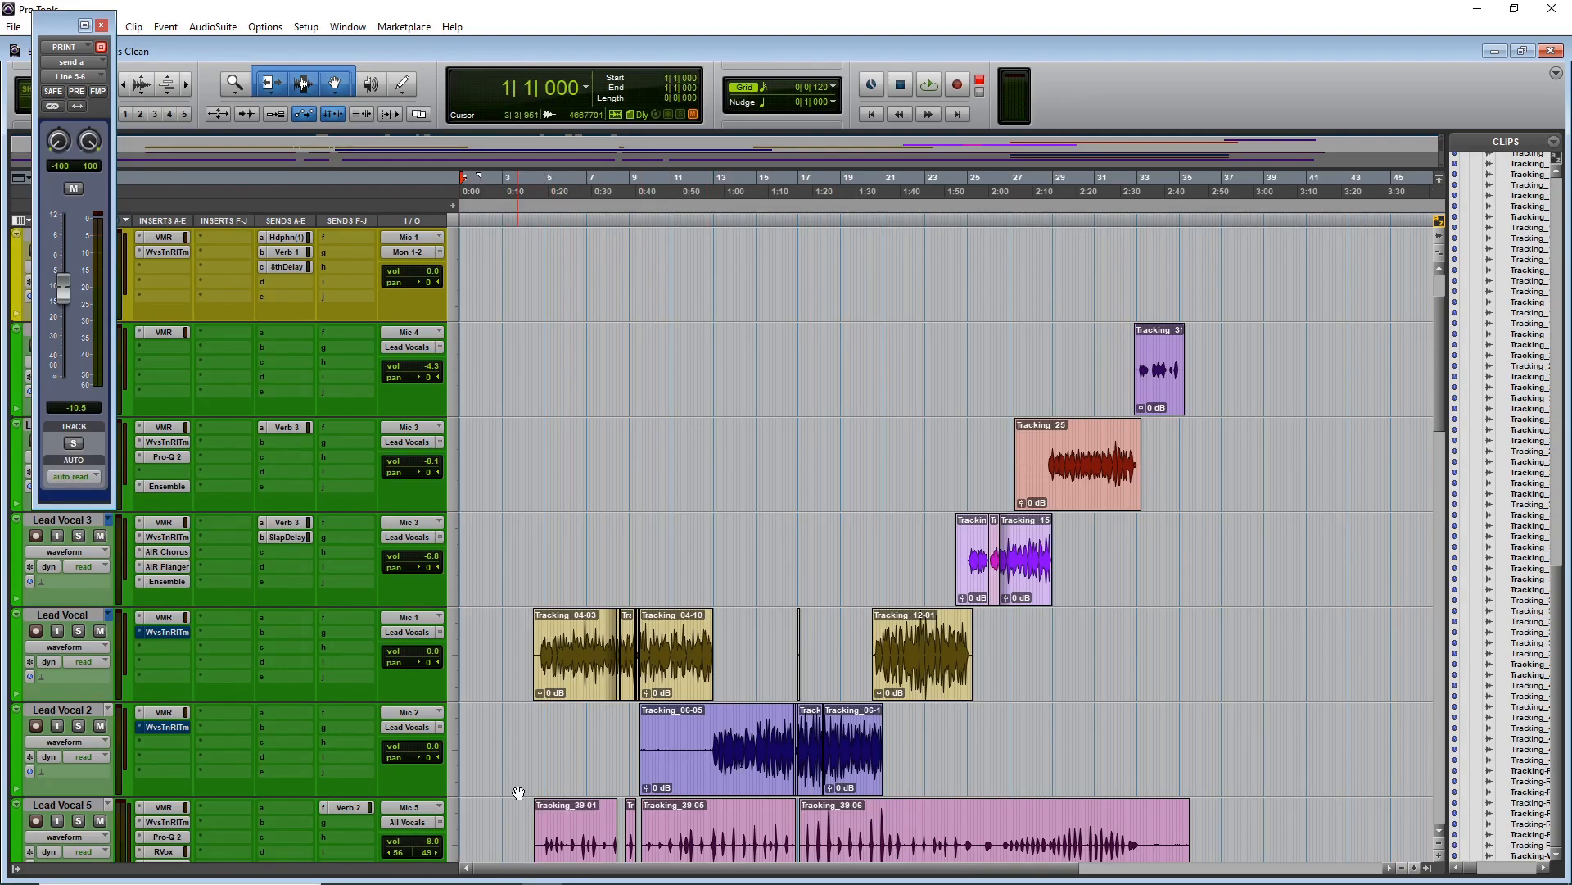
# - Delete the silent start of the first BG Vocal 3 clip, from 1|1|000 up to where the Lead Vocal clips begin
pyautogui.scroll(-1, 519, 793)
pyautogui.scroll(-2, 518, 793)
pyautogui.scroll(-1, 518, 791)
pyautogui.moveTo(534, 716); pyautogui.dragTo(399, 733)
pyautogui.press('Delete')
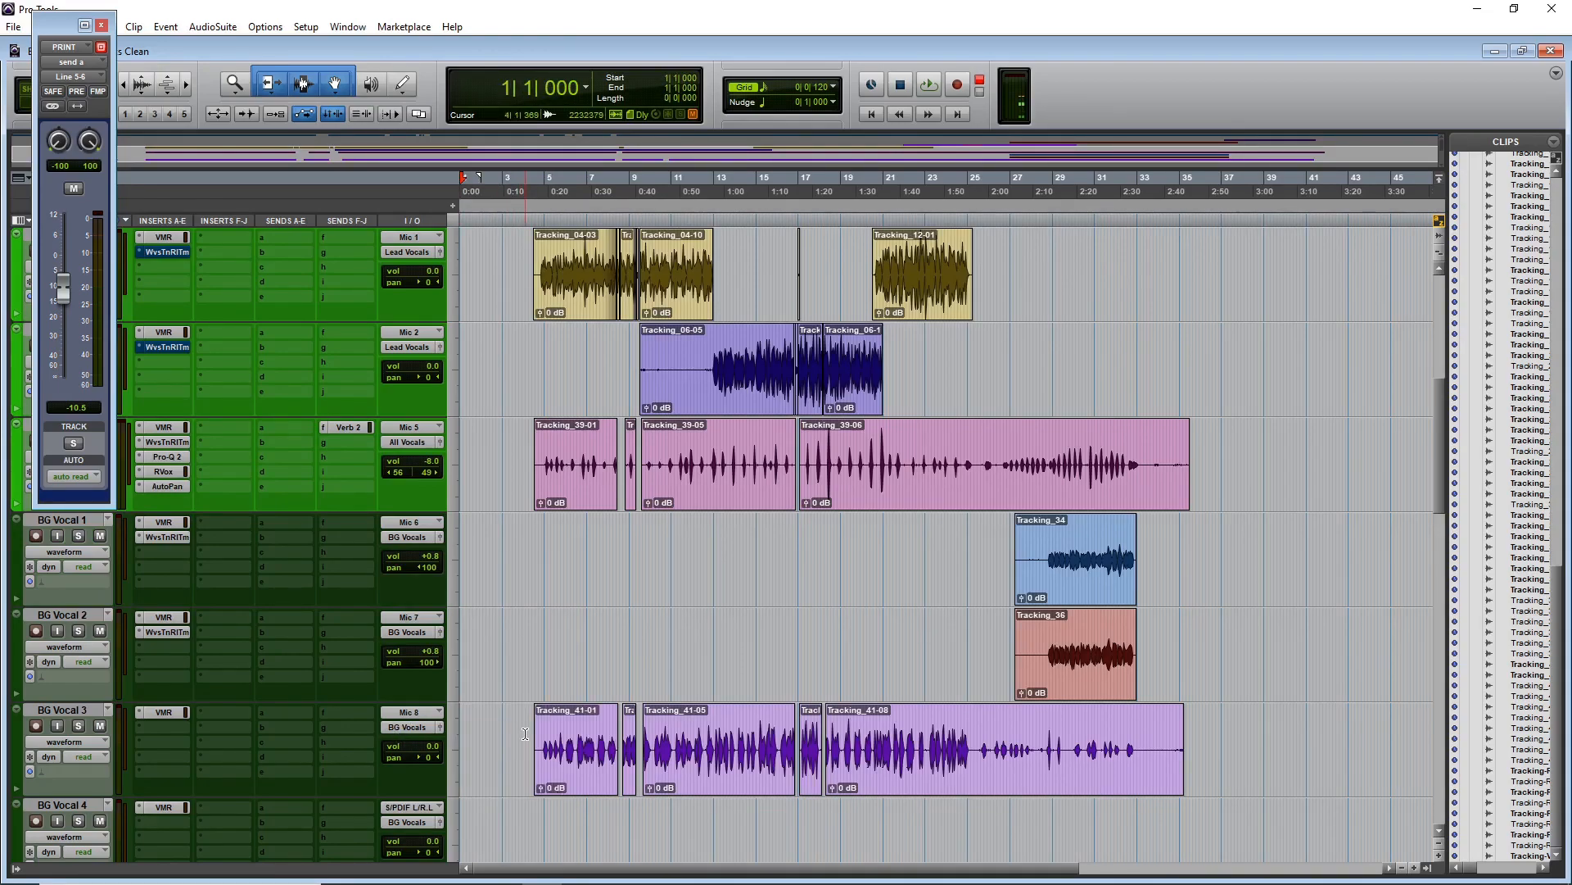
# - Play back the session from 22|4|840
pyautogui.scroll(-2, 525, 733)
pyautogui.scroll(7, 525, 733)
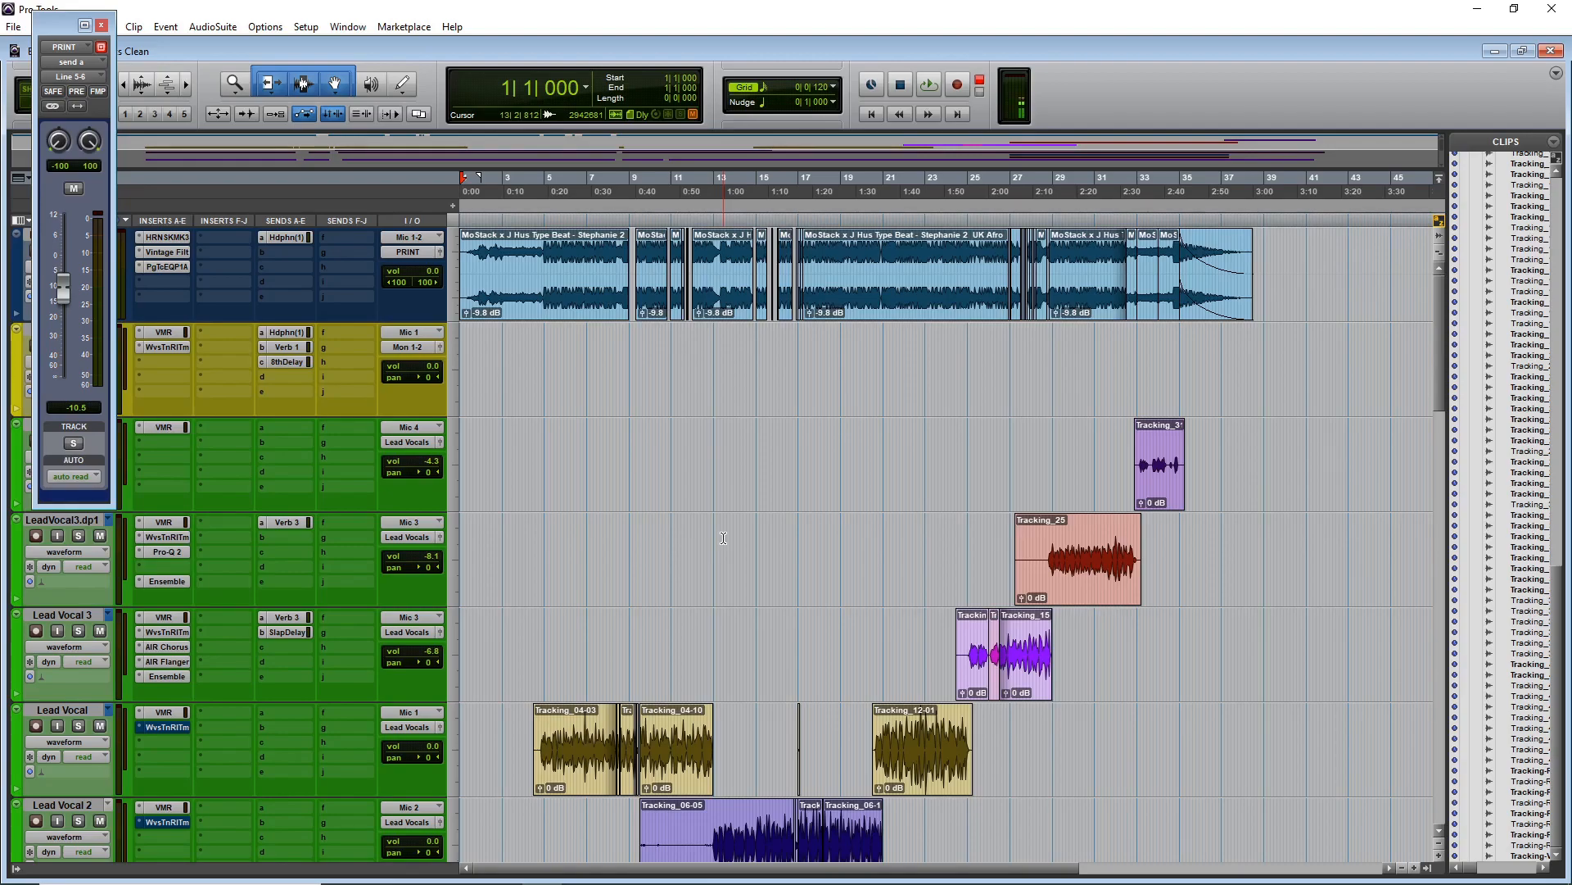
pyautogui.hotkey('ctrl', '=')
pyautogui.hotkey('ctrl', '=')
pyautogui.click(928, 607)
pyautogui.press('space')
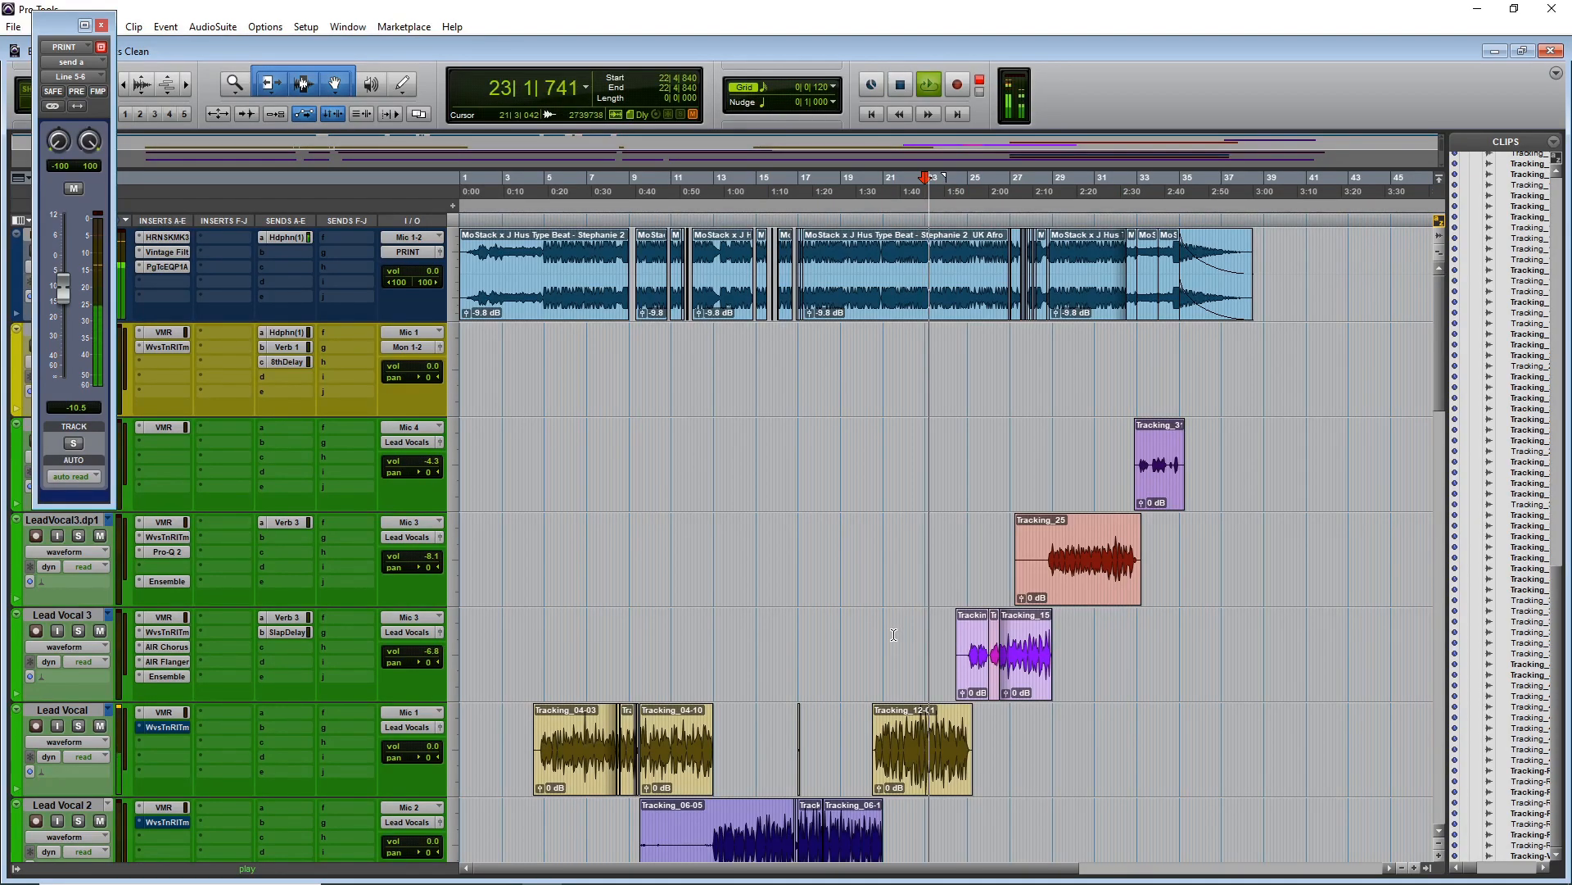
# - Look over the vocal channels in the mixer and examine the Virtual Mix Rack microphone model on the Lead Vocal track
pyautogui.hotkey('ctrl', '=')
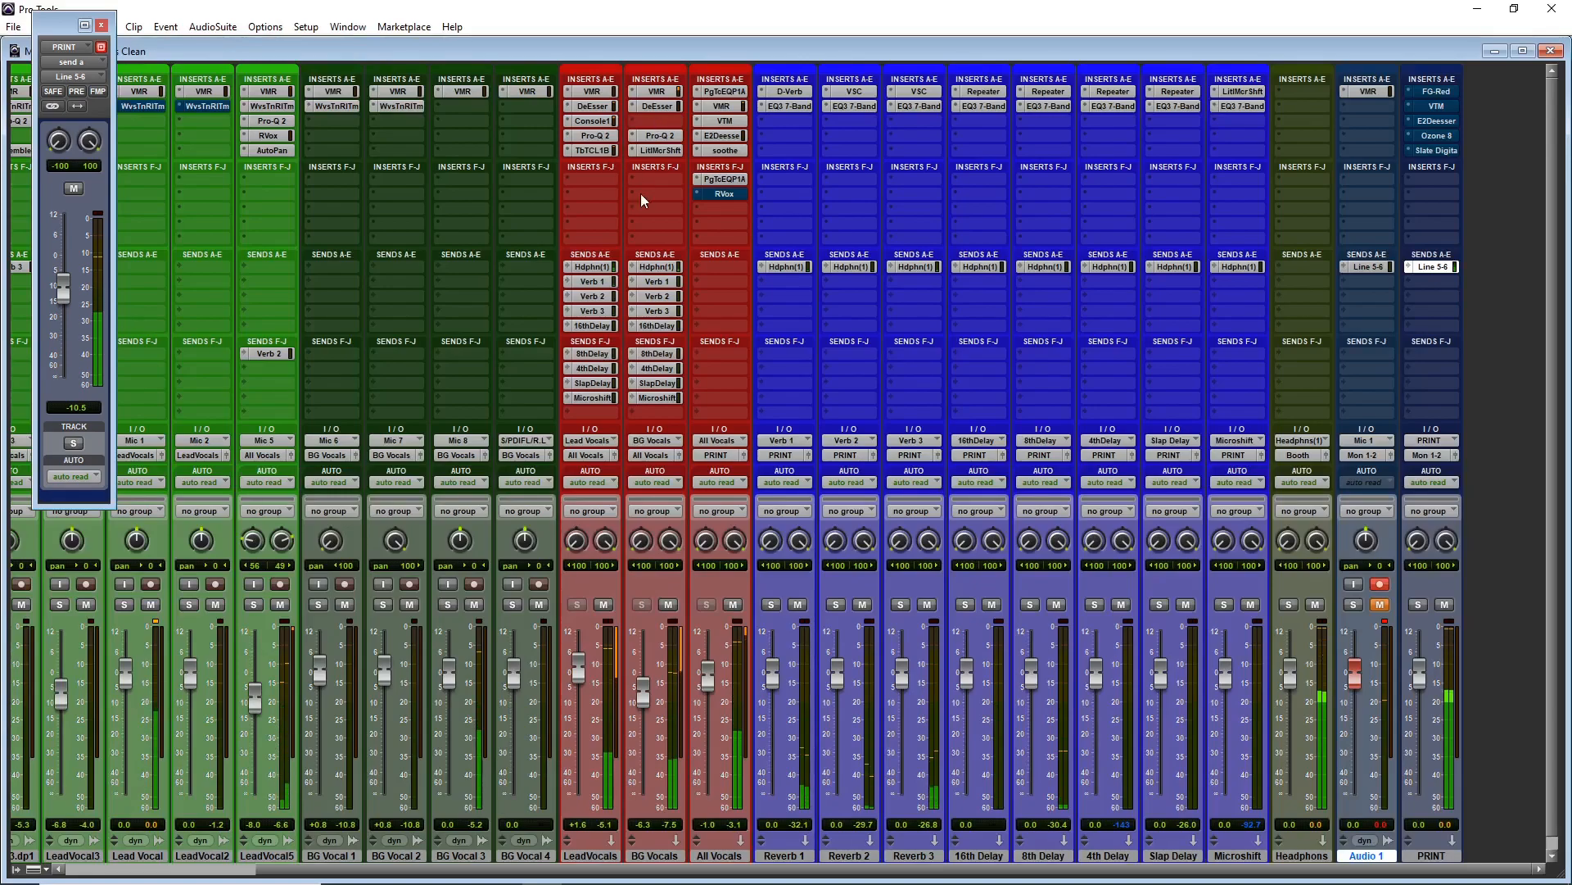
pyautogui.hscroll(-2, 608, 296)
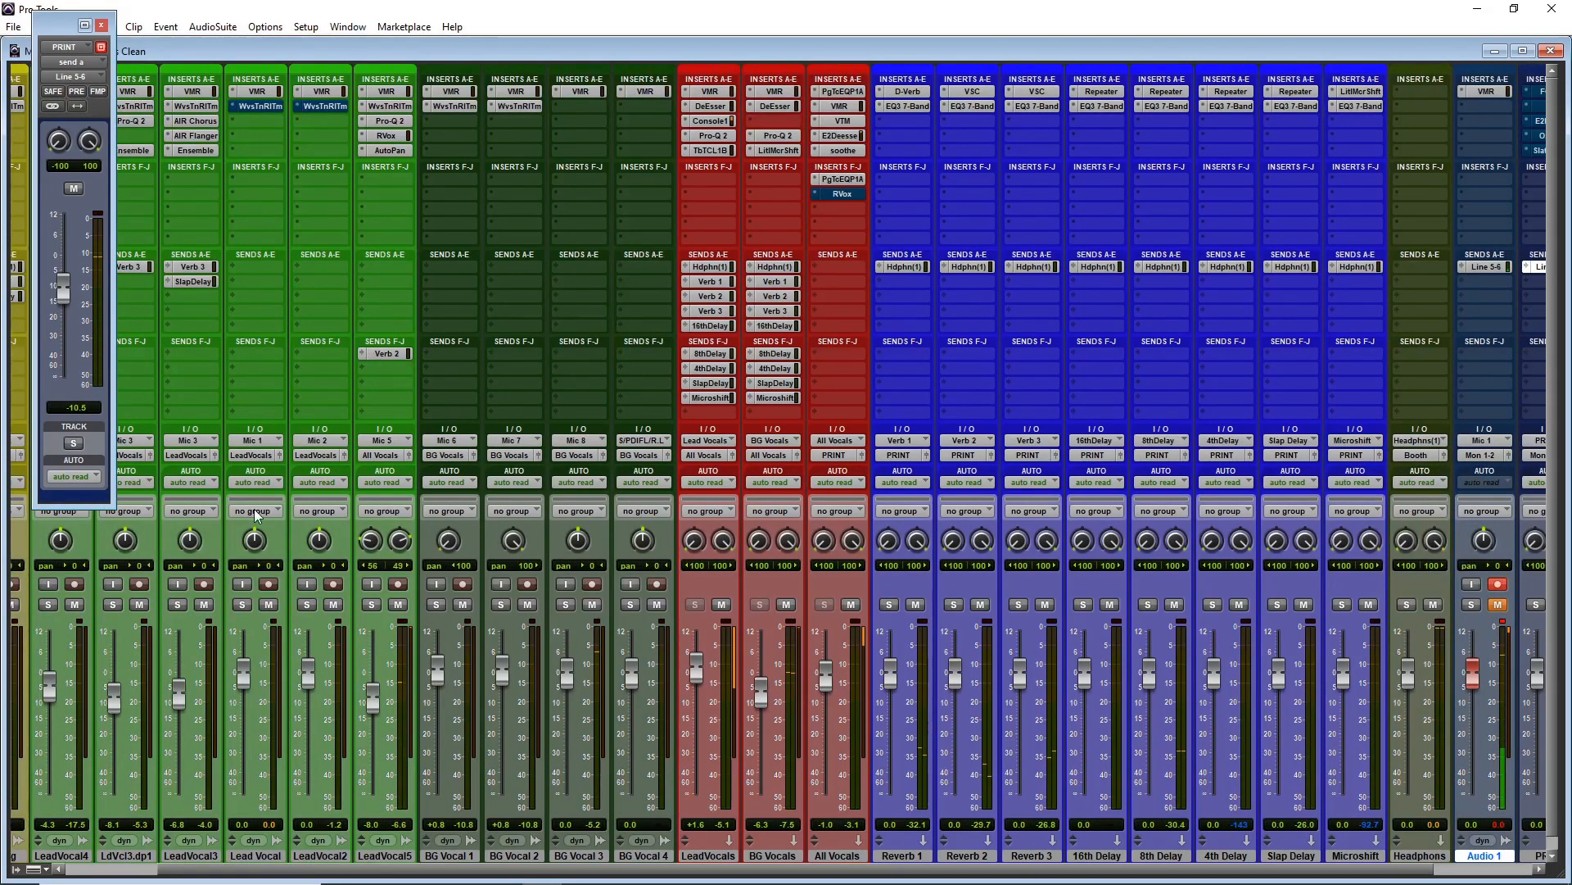
pyautogui.hscroll(-1, 151, 508)
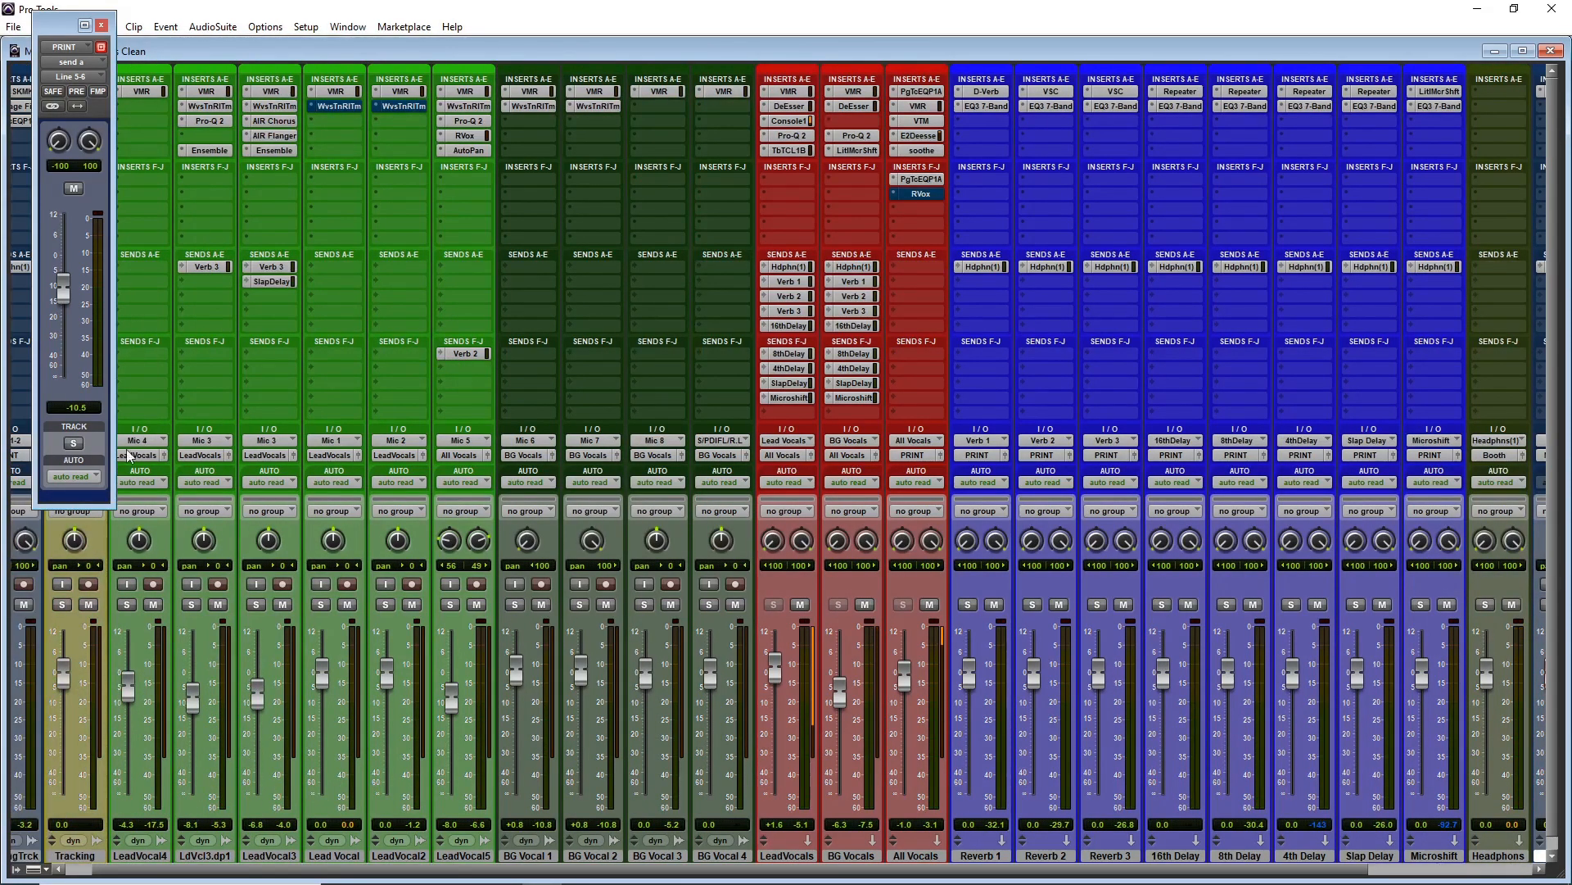
pyautogui.scroll(-1, 215, 434)
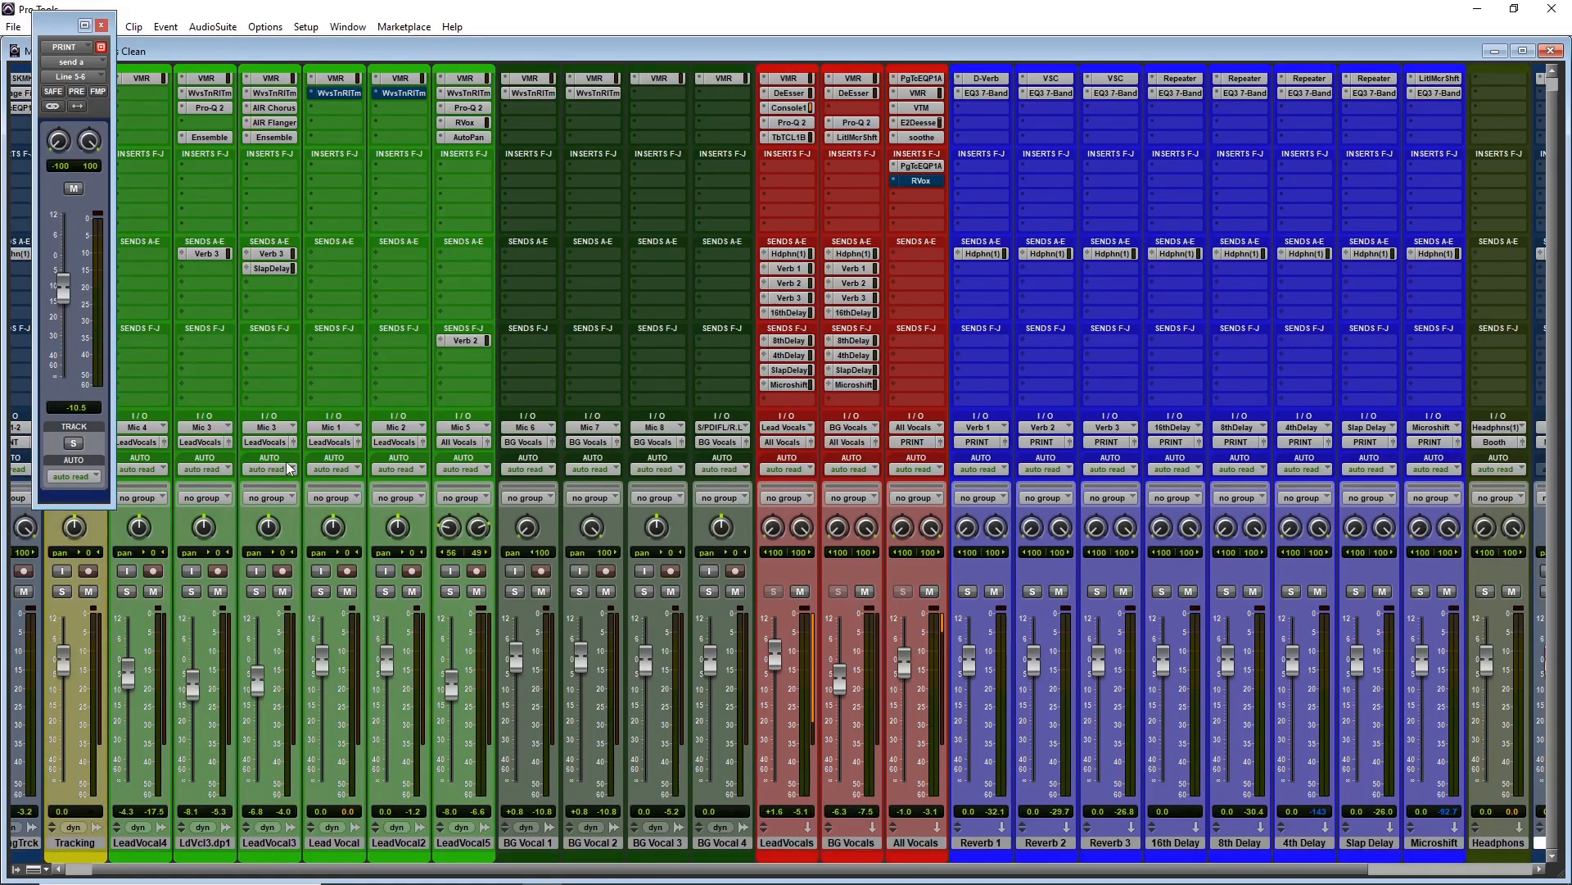
pyautogui.scroll(1, 286, 465)
pyautogui.click(336, 91)
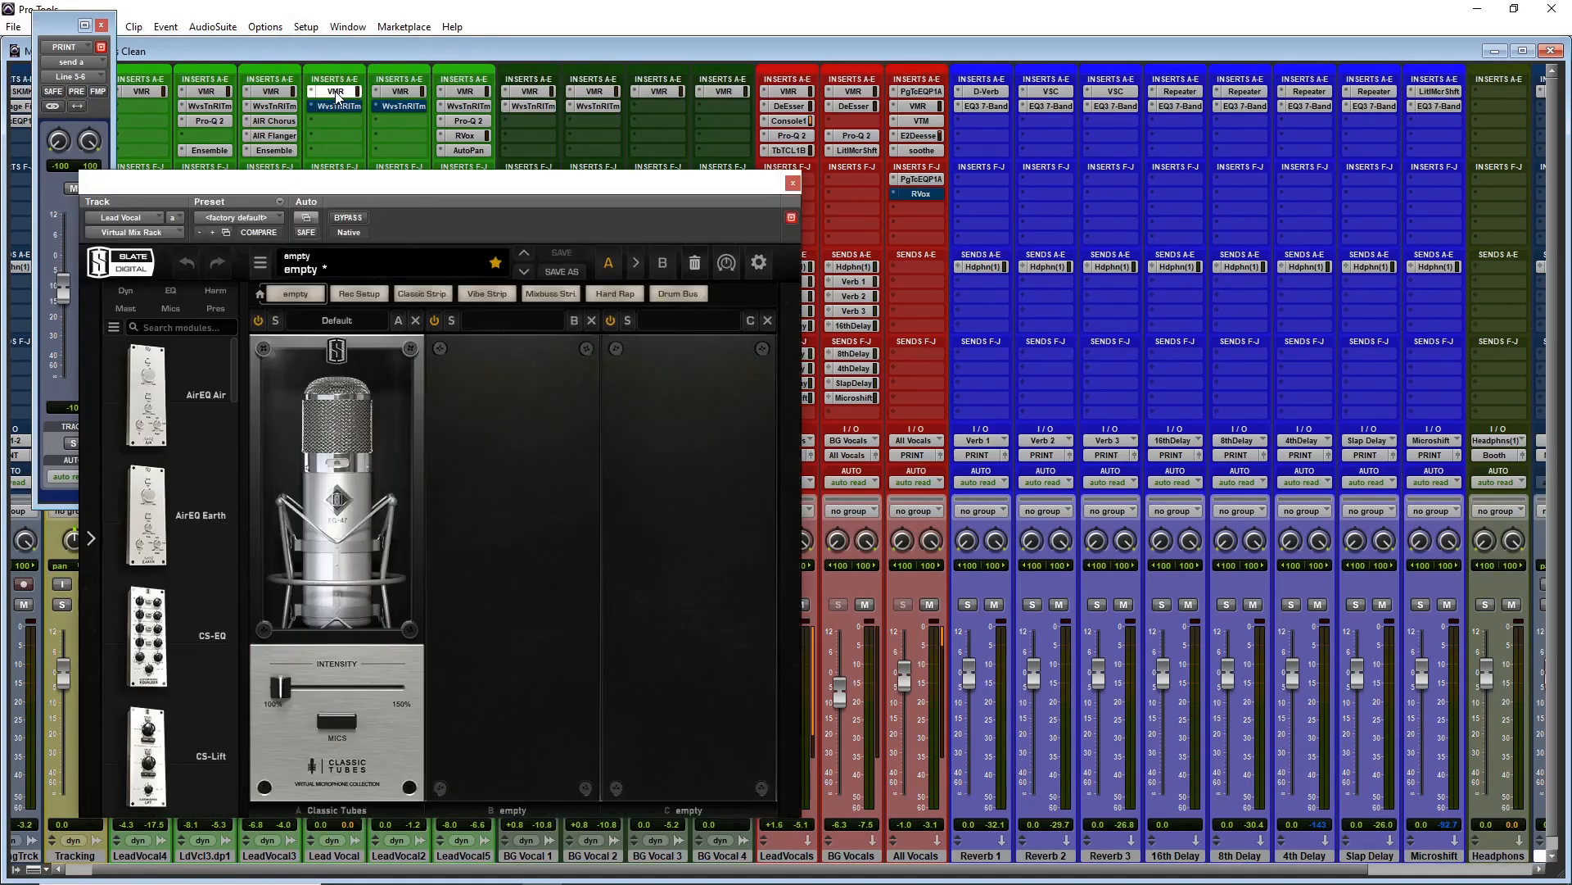
pyautogui.click(792, 184)
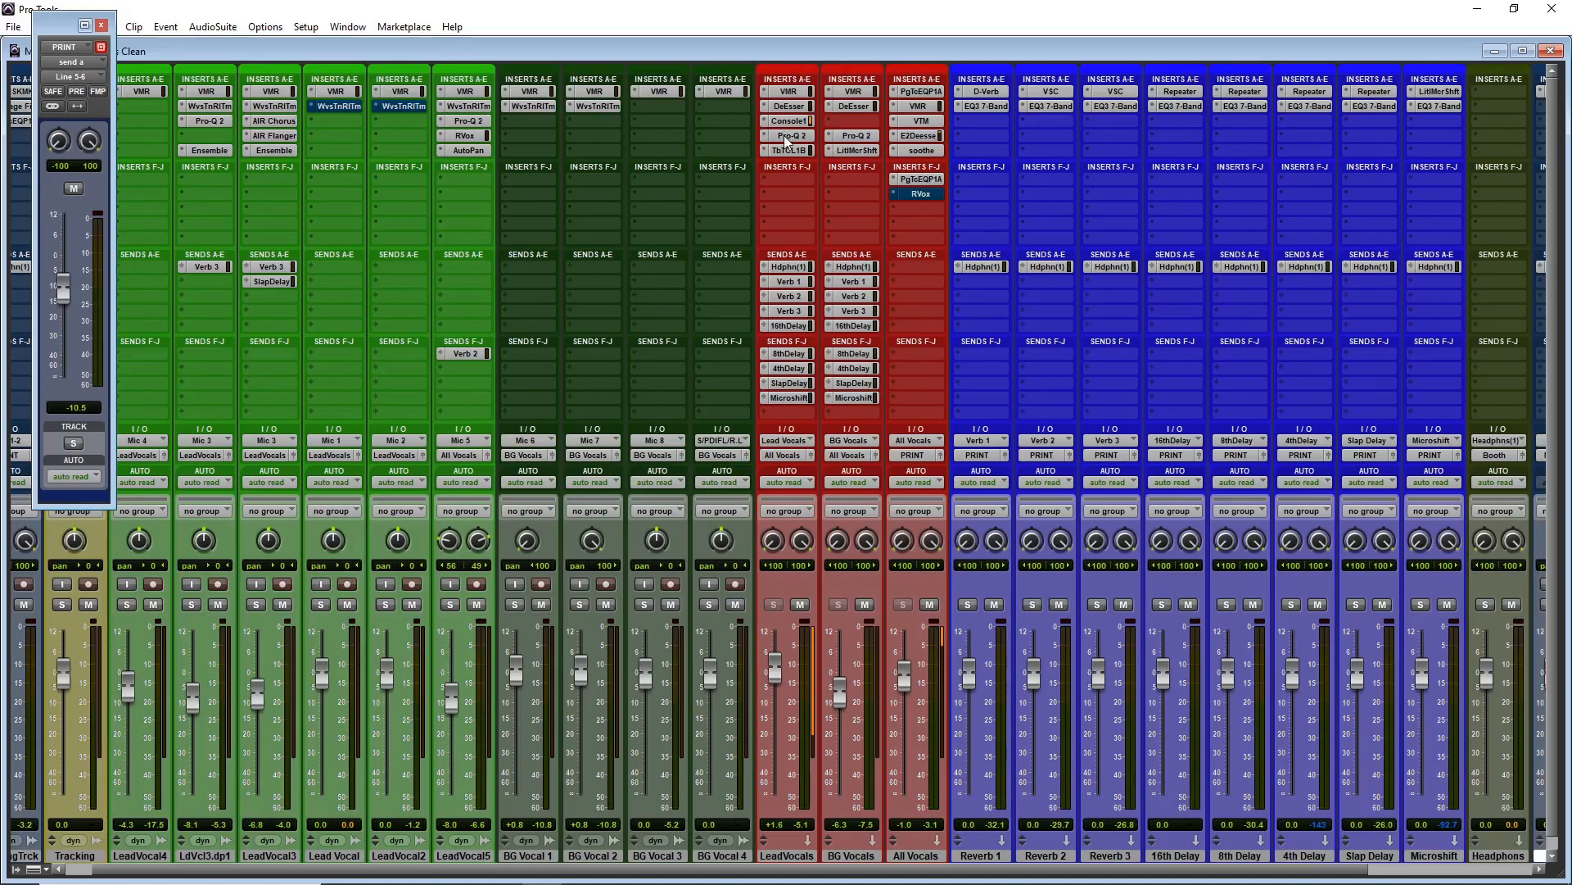
# - Examine Waves Tune Real-Time, AIR Chorus, AIR Flanger and AIR Ensemble on Lead Vocal 3, and recheck the Lead Vocal track's Virtual Mix Rack
pyautogui.click(279, 107)
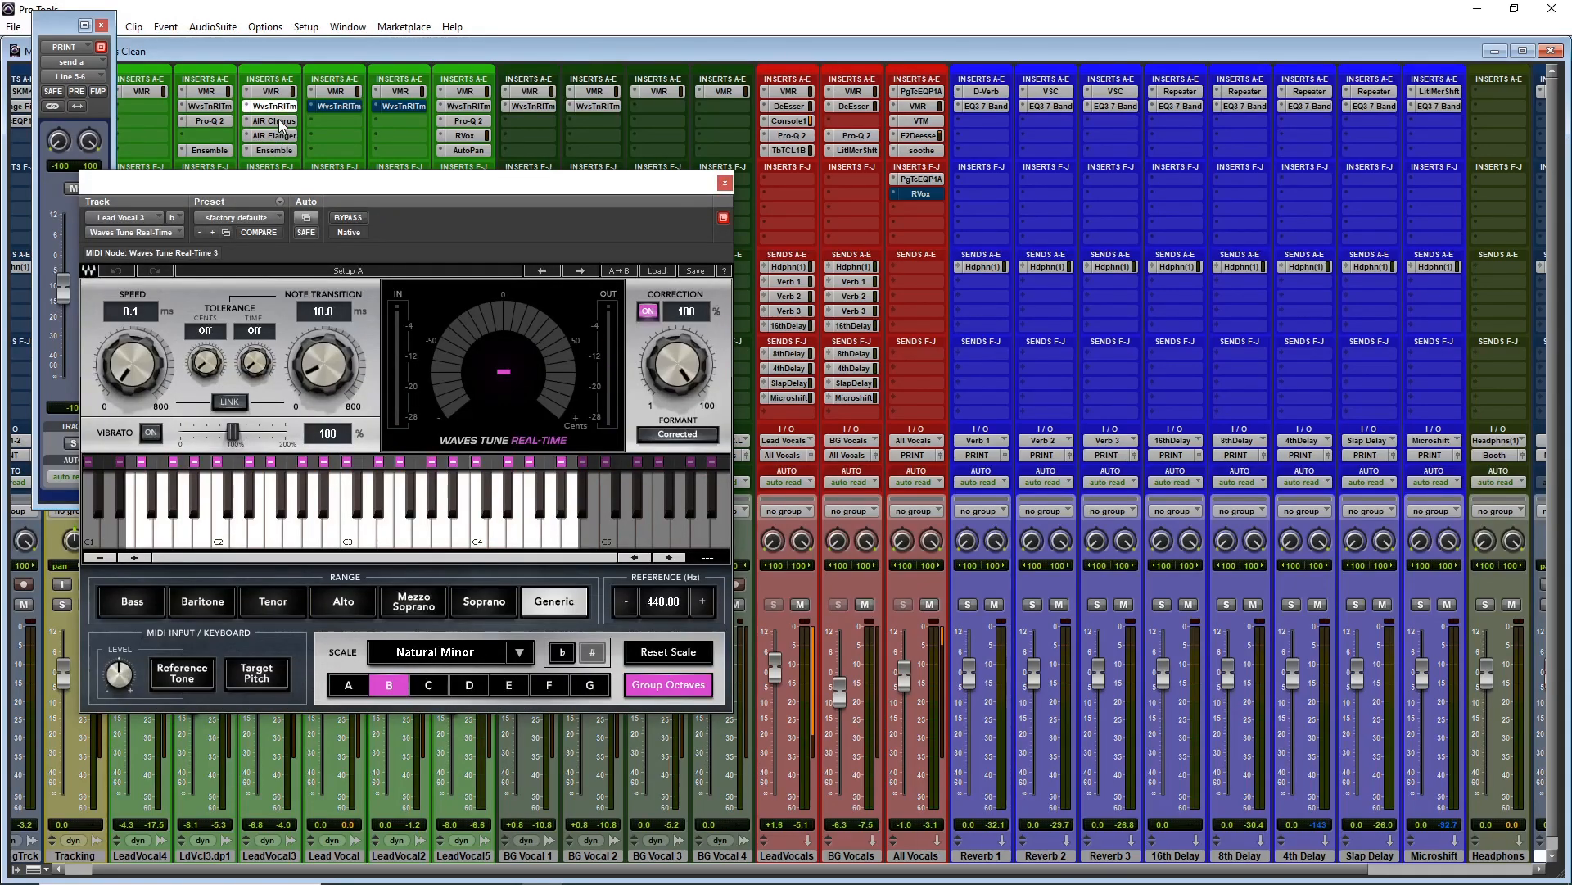
pyautogui.click(280, 122)
pyautogui.click(280, 136)
pyautogui.click(280, 151)
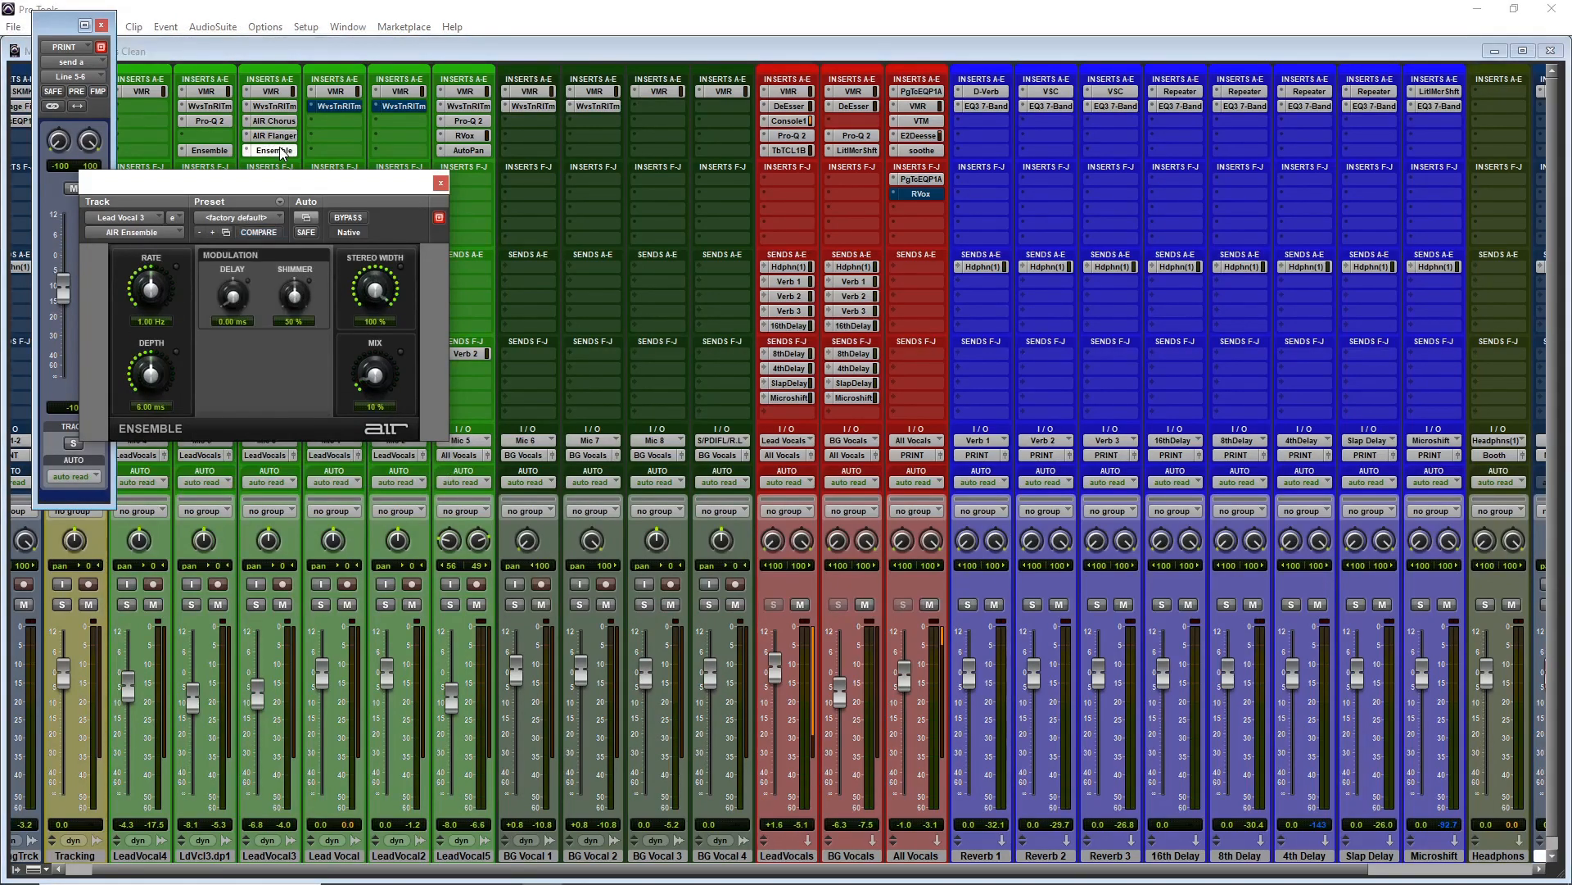
pyautogui.click(439, 182)
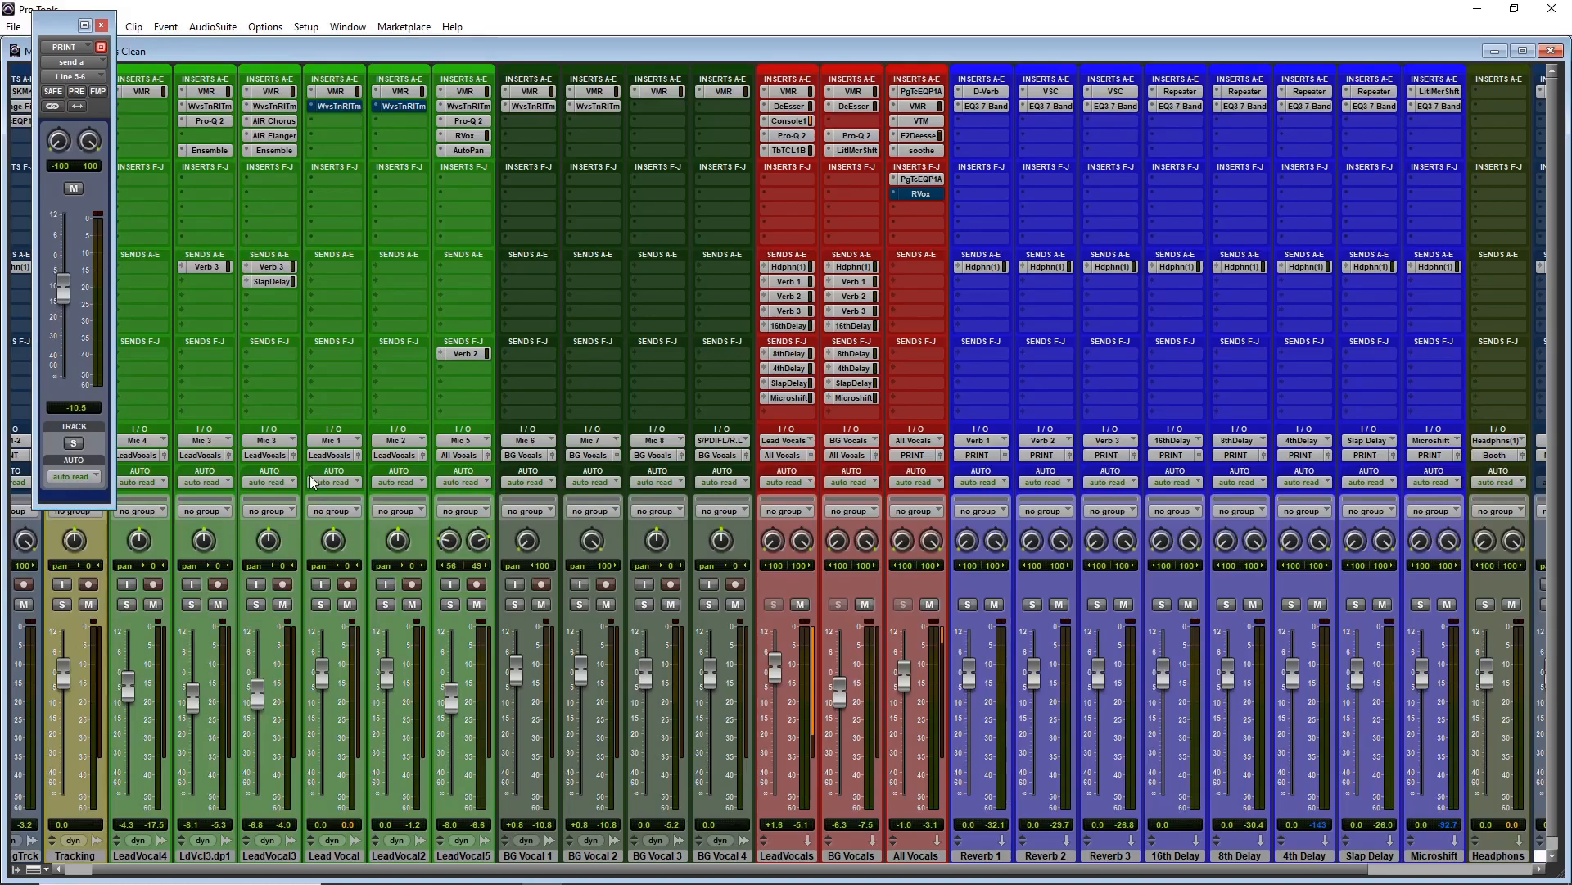
pyautogui.click(336, 89)
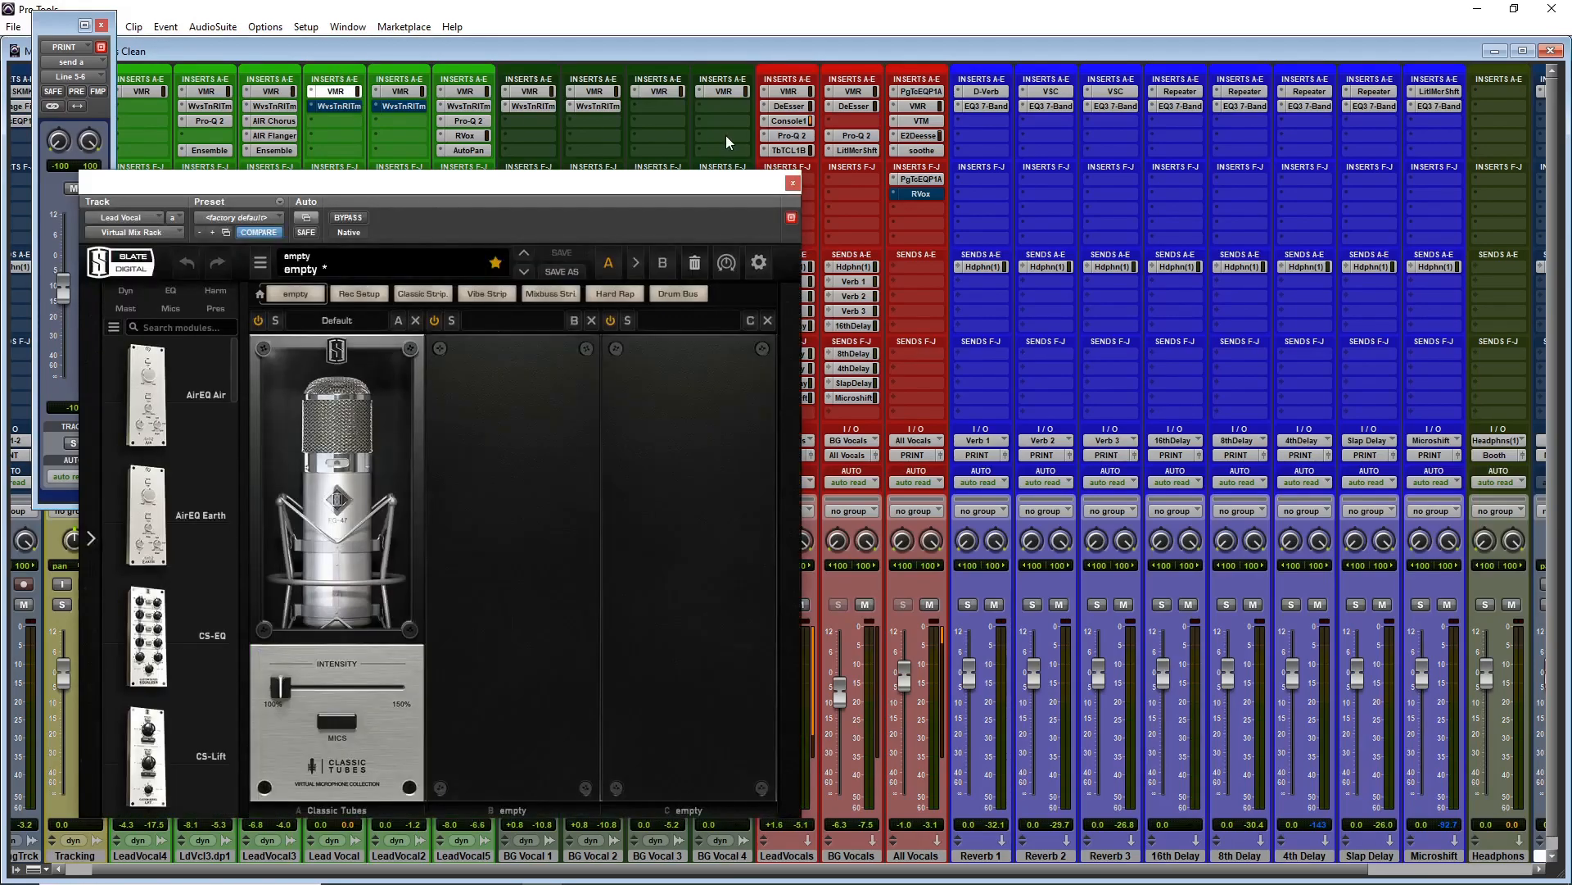
pyautogui.click(793, 183)
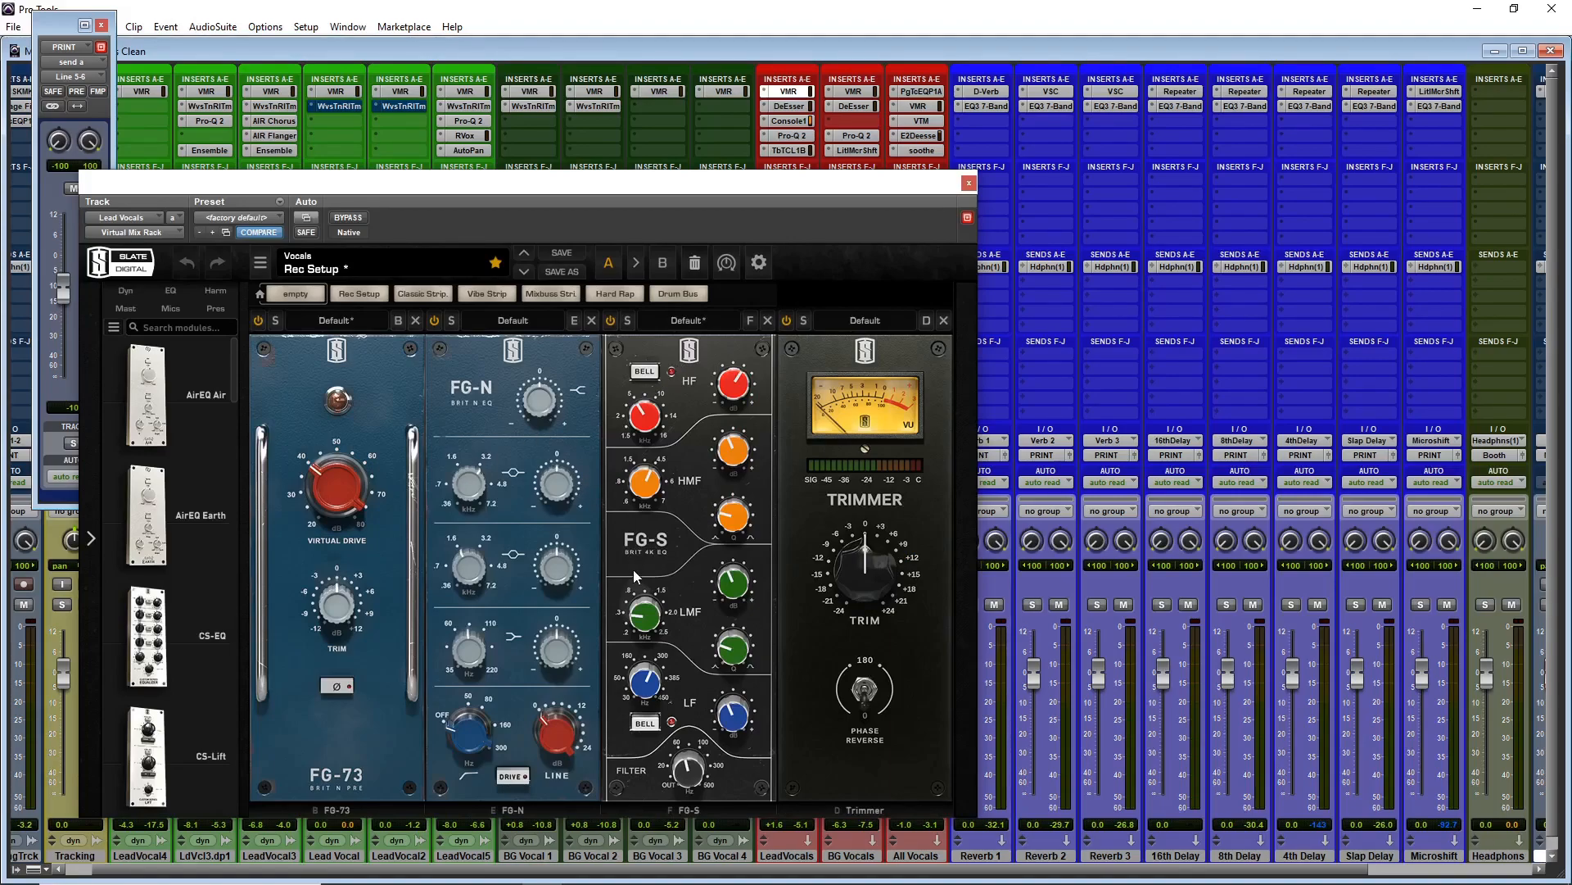
# - Examine the Lead Vocals bus processing: Virtual Mix Rack, DeEsser, Console 1, Pro-Q 2 and Tube-Tech CL 1B
pyautogui.moveTo(531, 423)
pyautogui.moveTo(651, 622)
pyautogui.moveTo(743, 401)
pyautogui.click(802, 108)
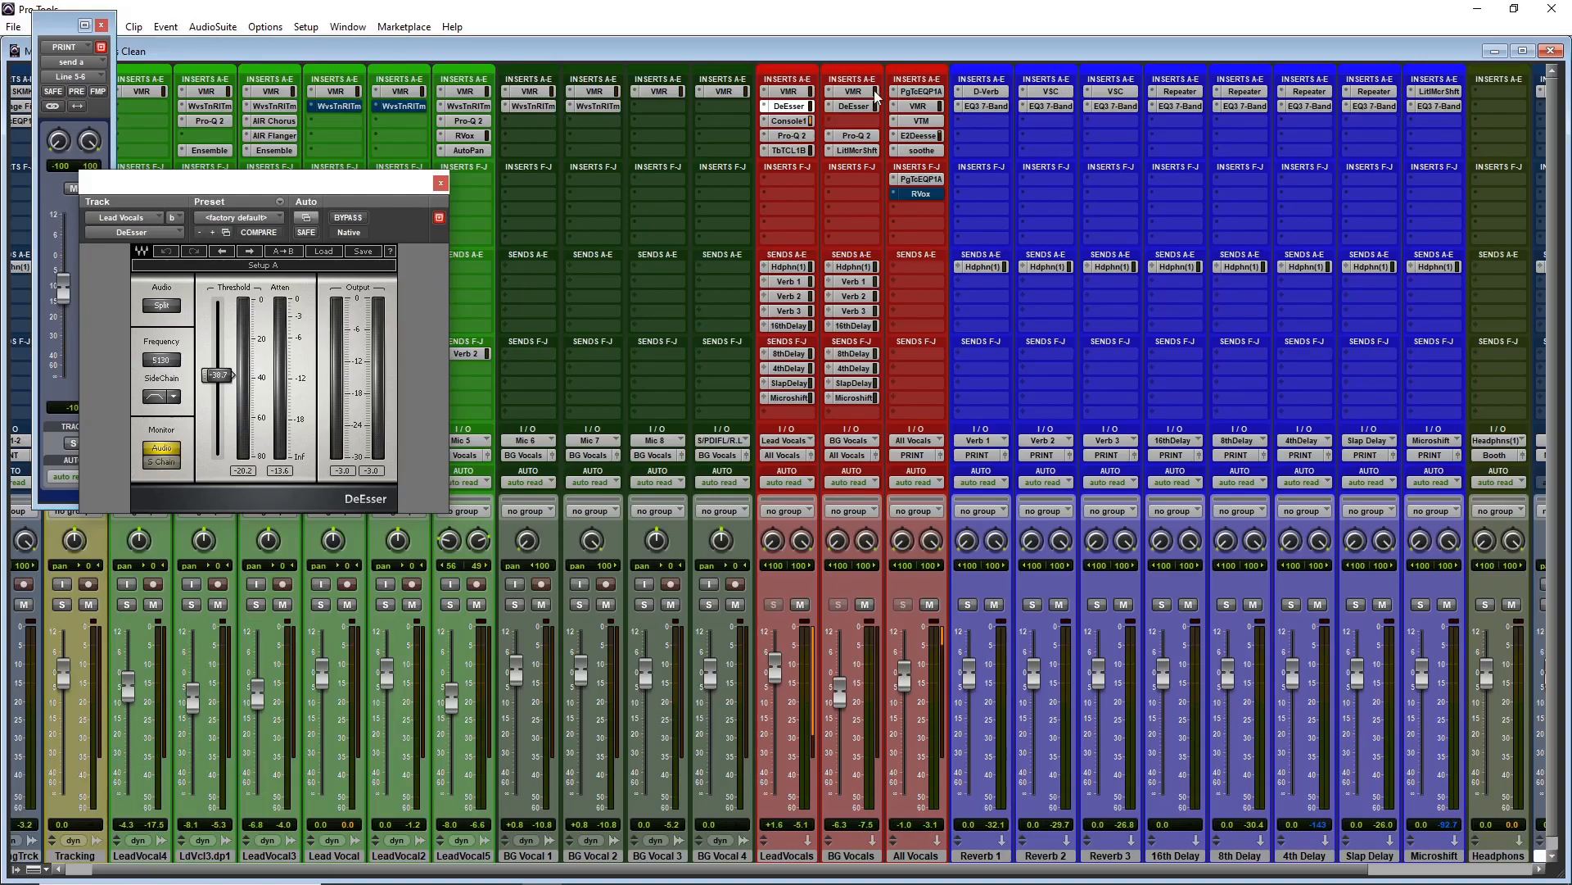
pyautogui.click(792, 122)
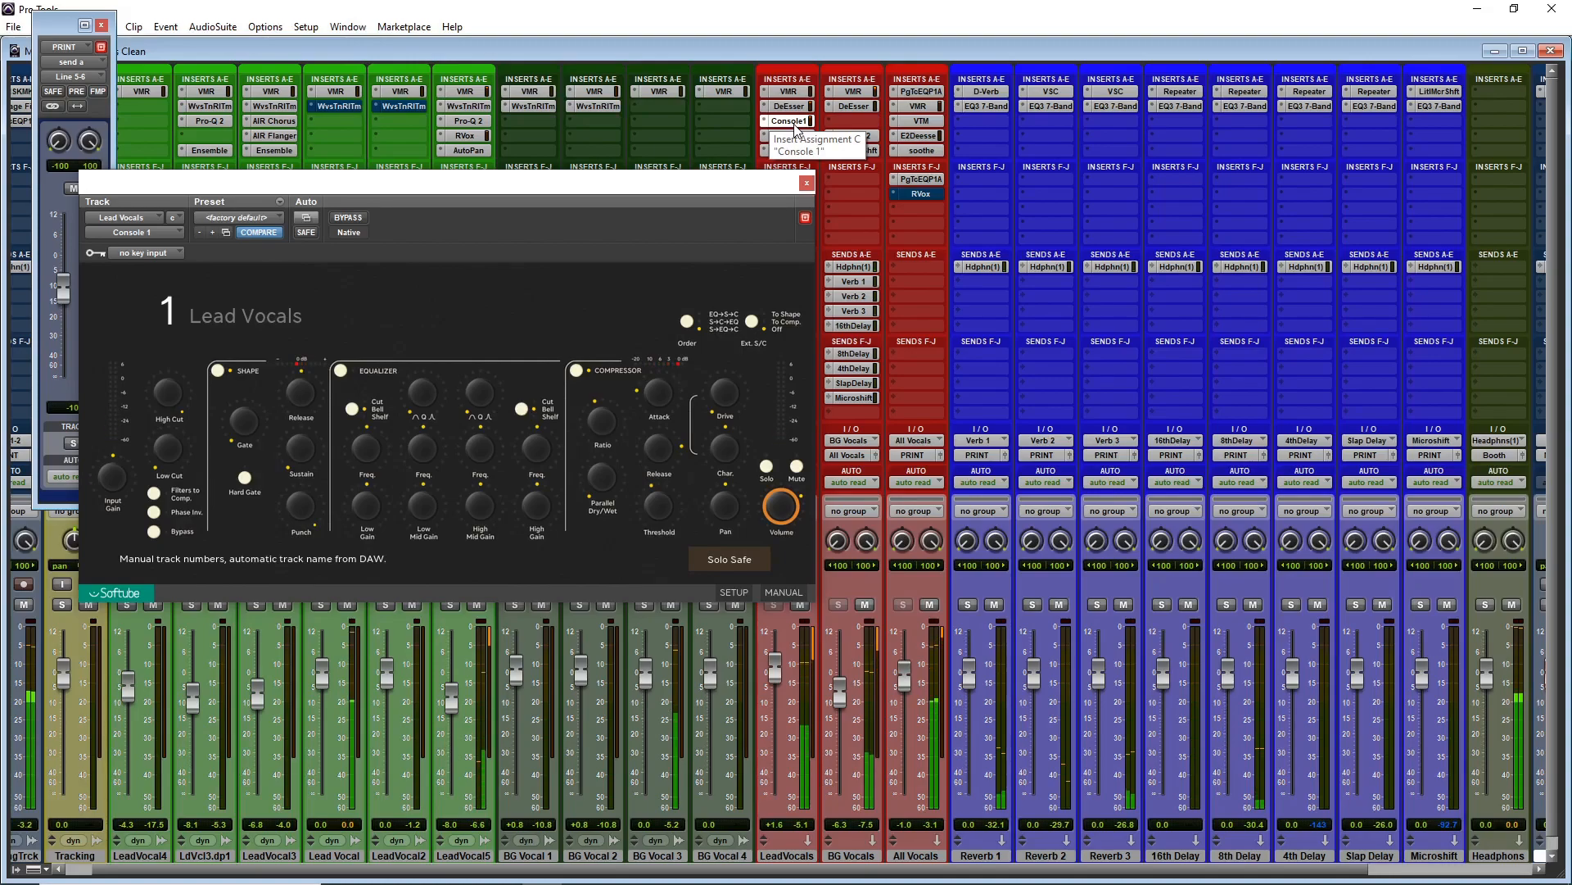
pyautogui.click(805, 185)
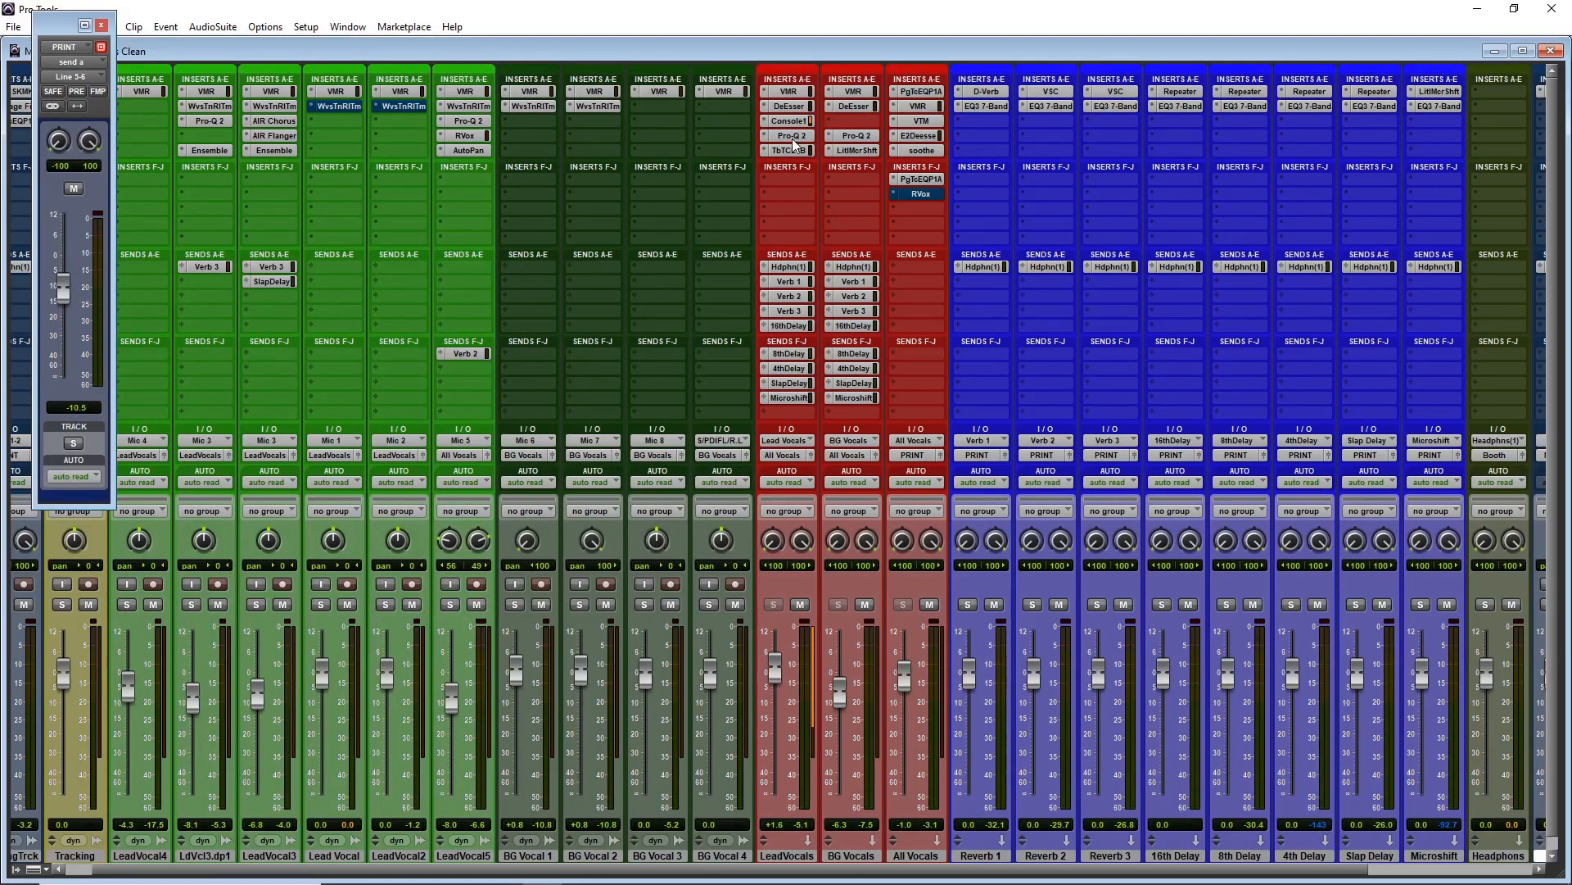
pyautogui.click(792, 137)
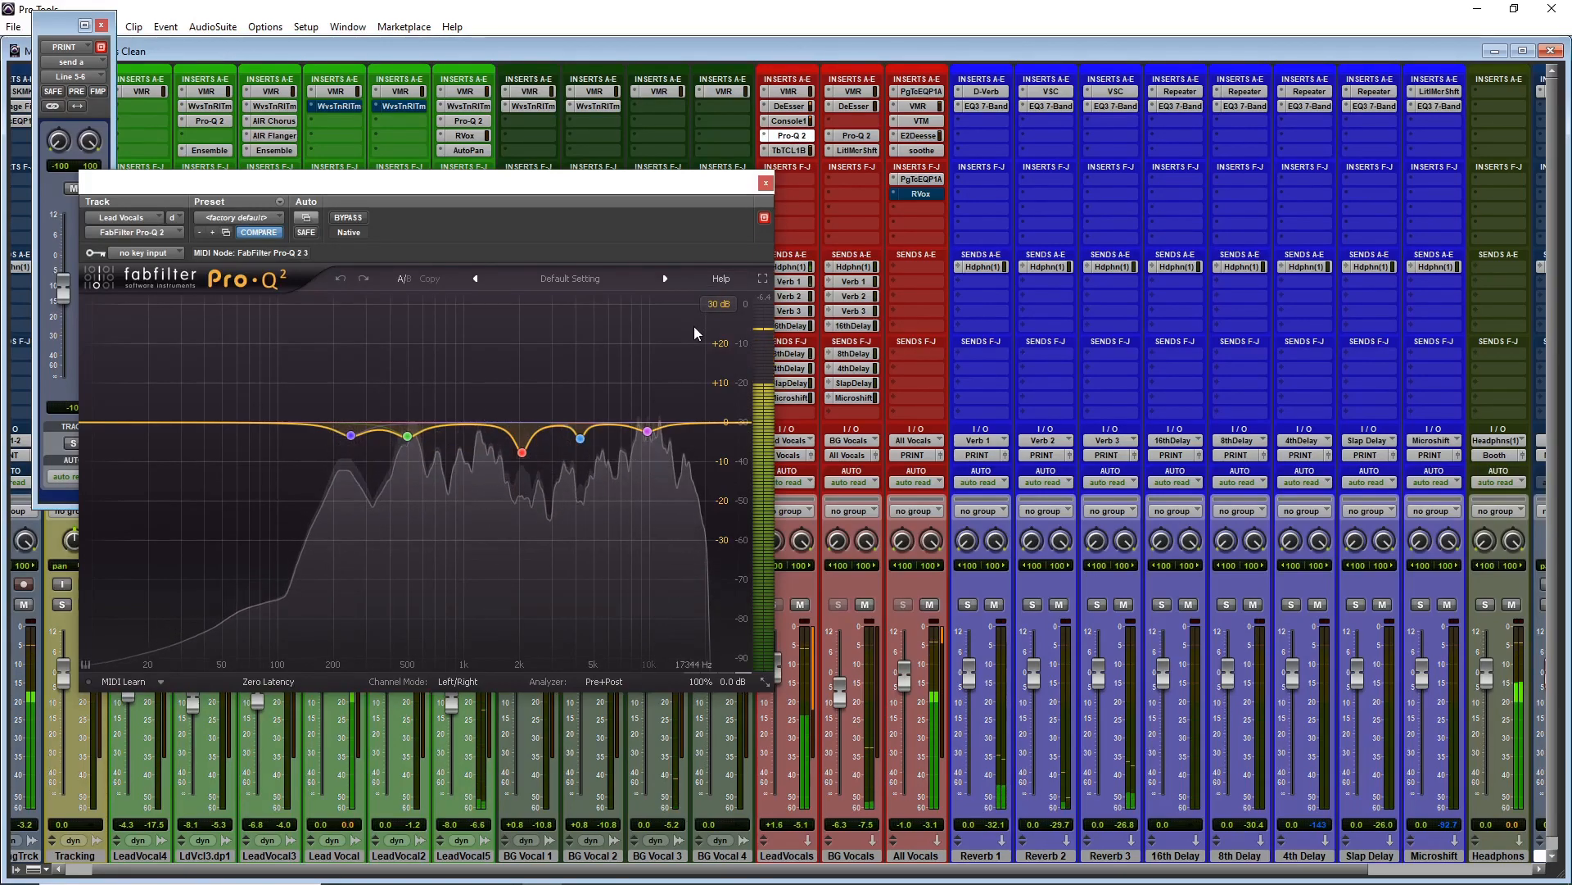
pyautogui.click(765, 185)
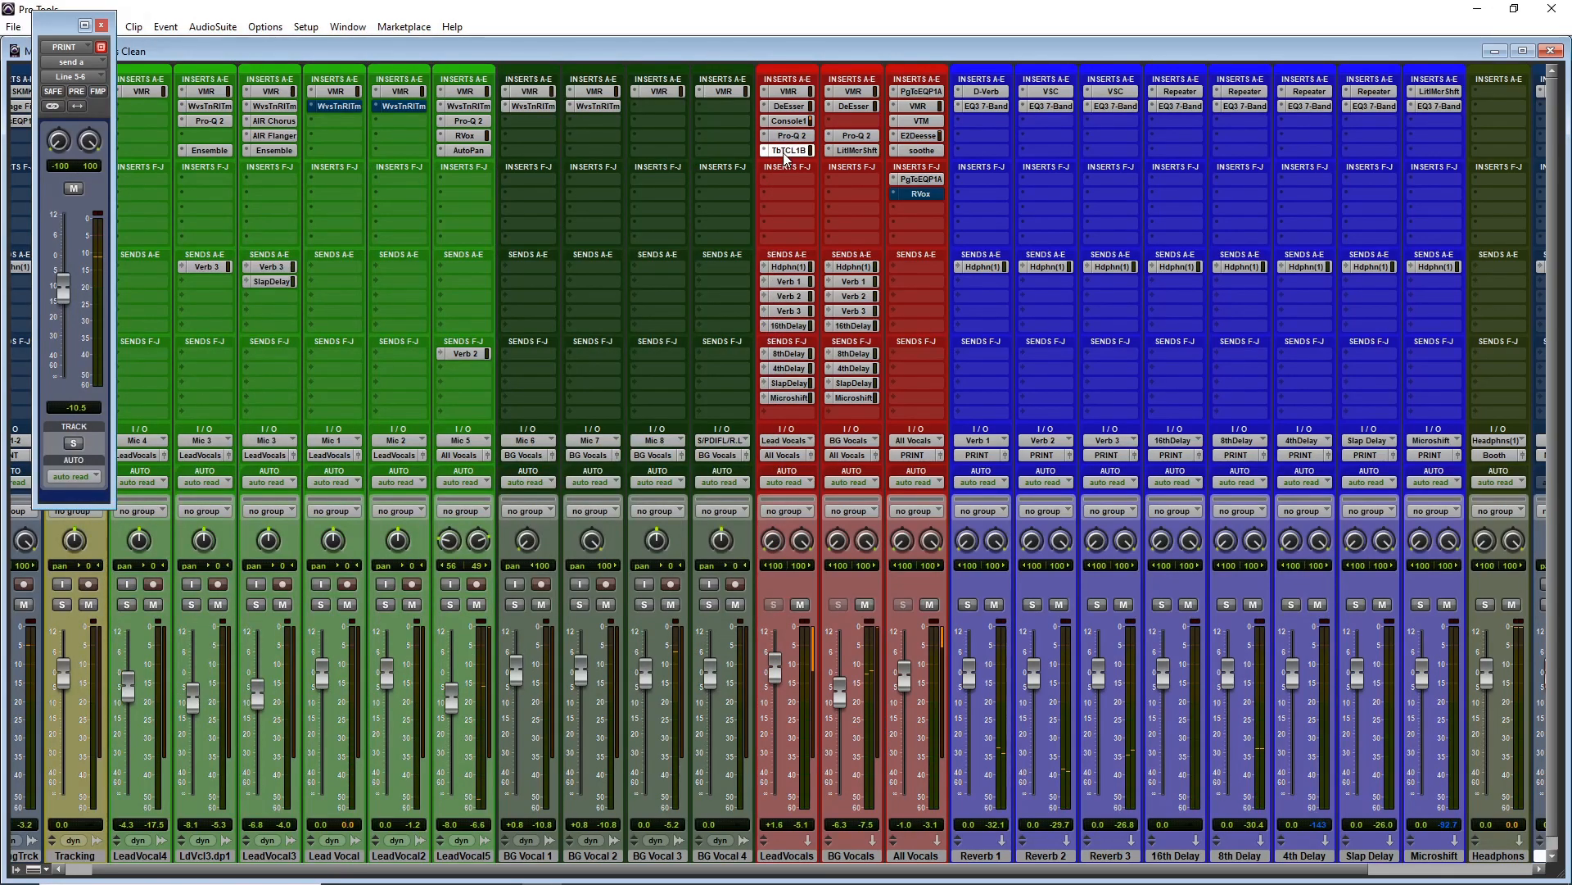
pyautogui.click(787, 151)
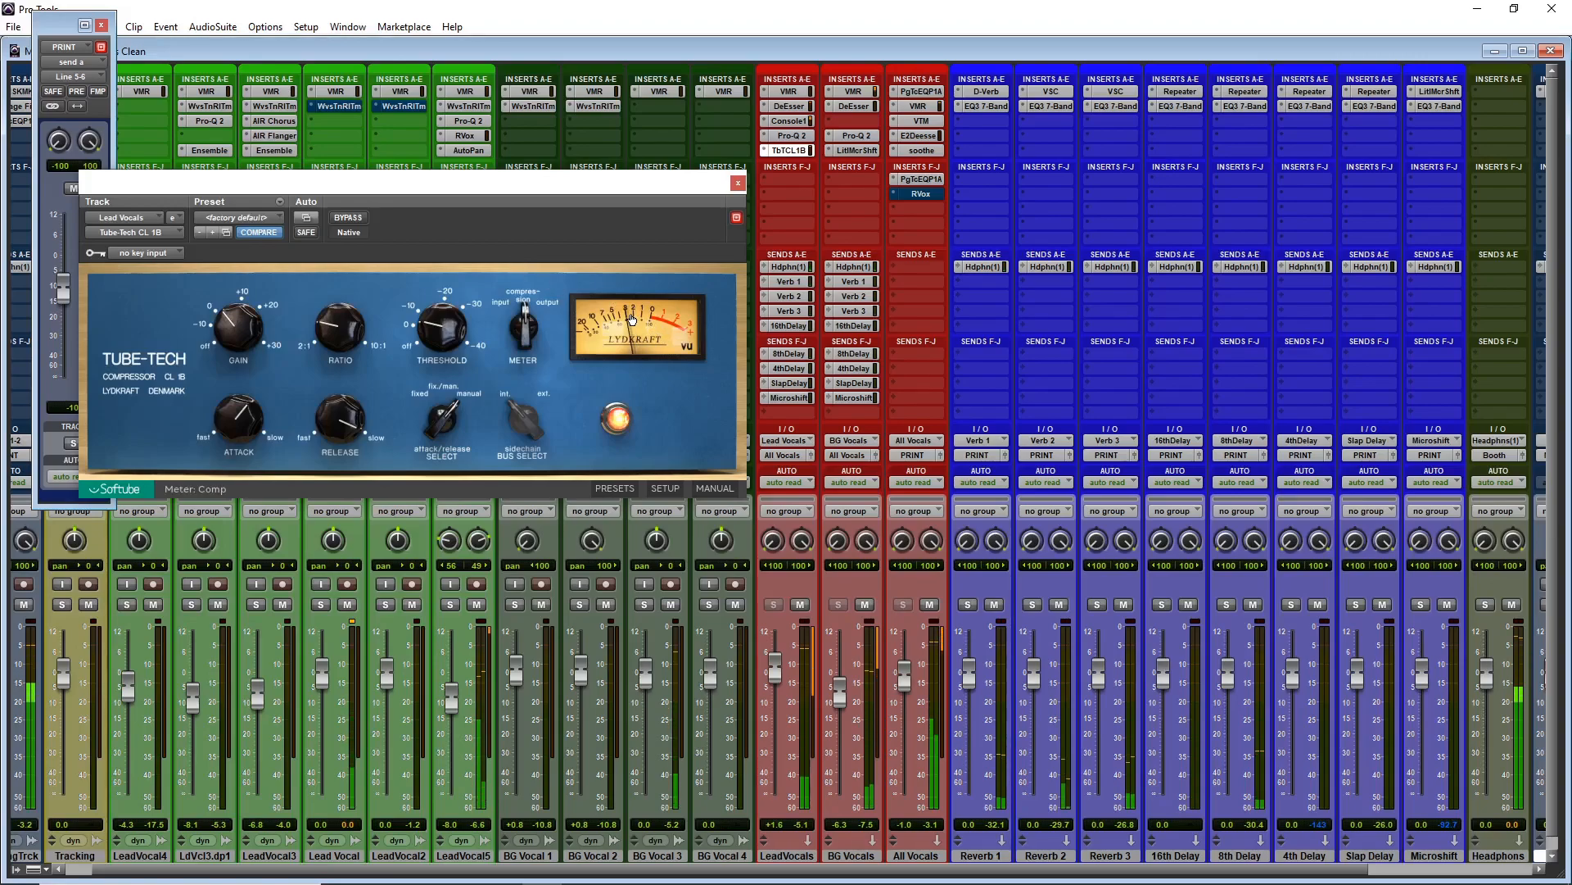
pyautogui.click(738, 183)
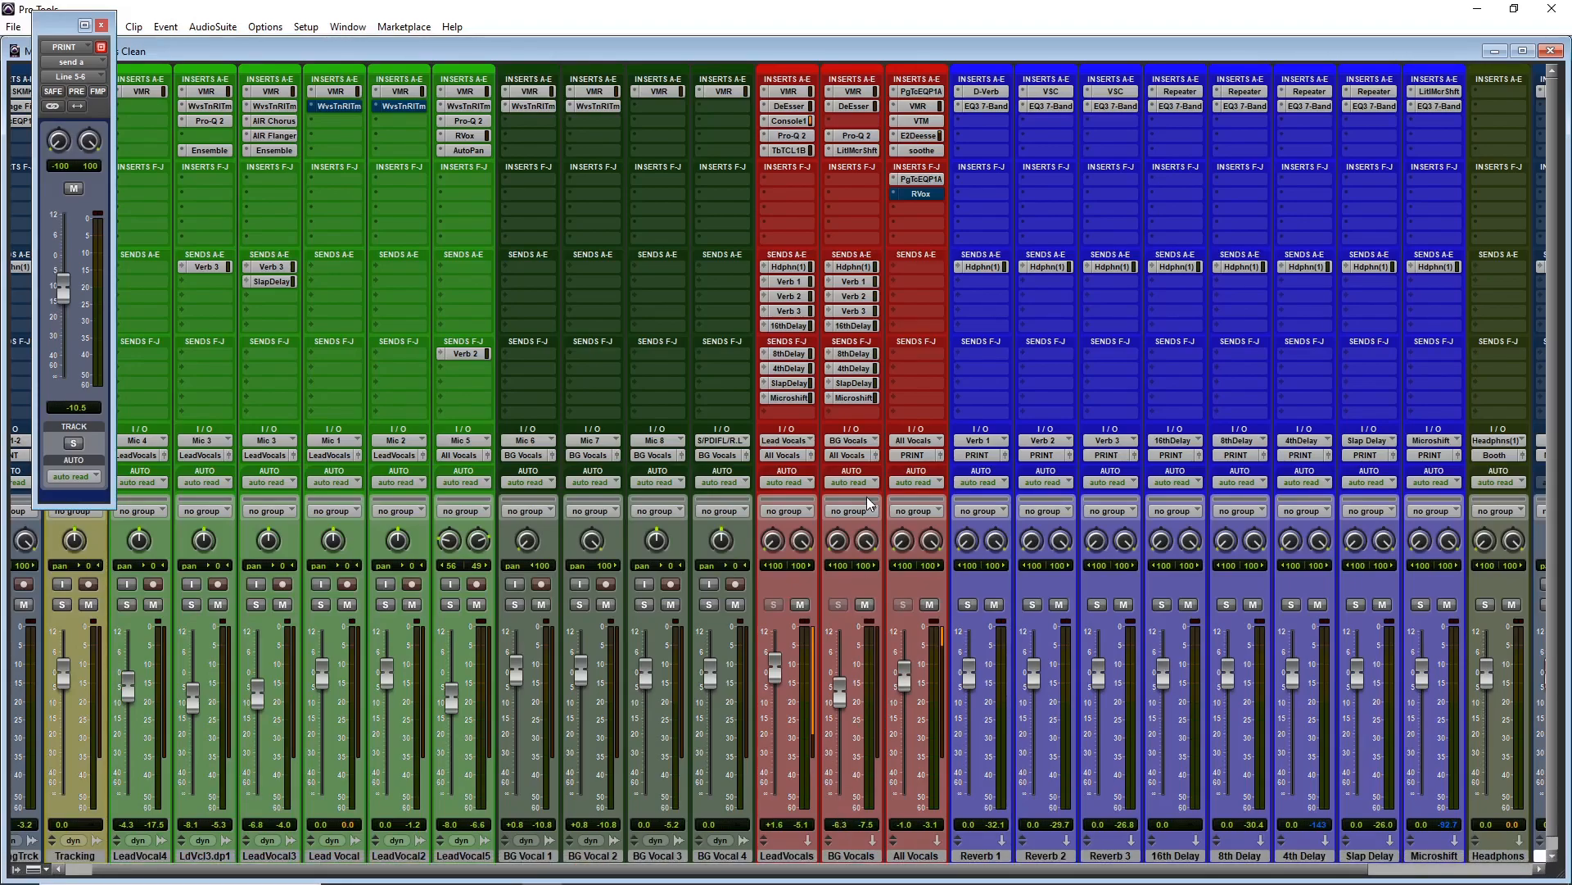
# - Examine the Virtual Mix Rack and Little MicroShift settings on the BG Vocals bus
pyautogui.click(852, 91)
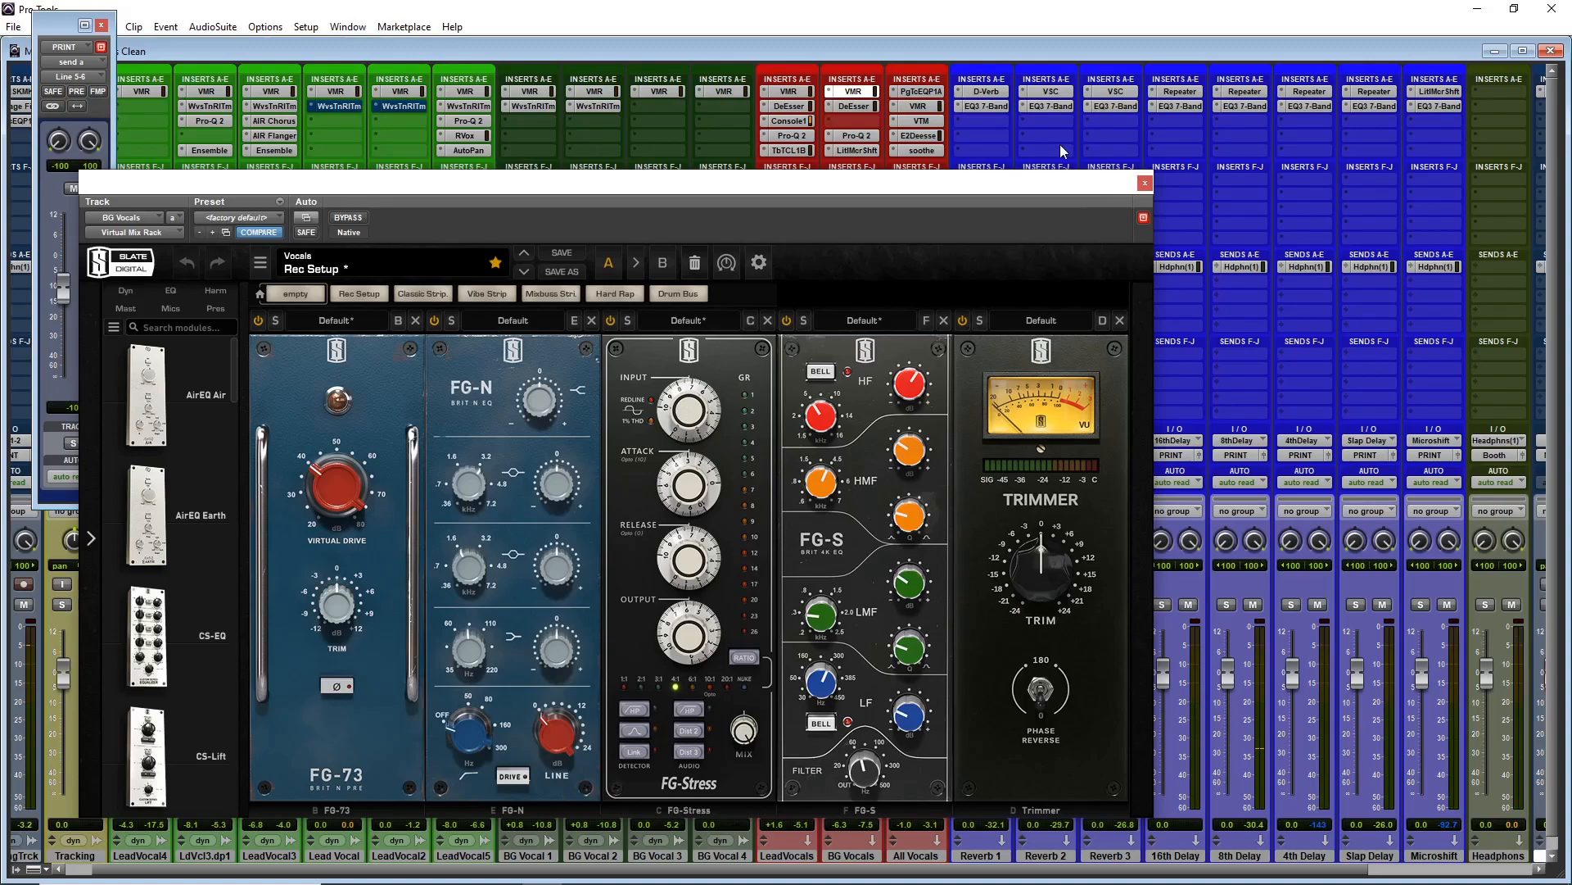
pyautogui.click(1145, 183)
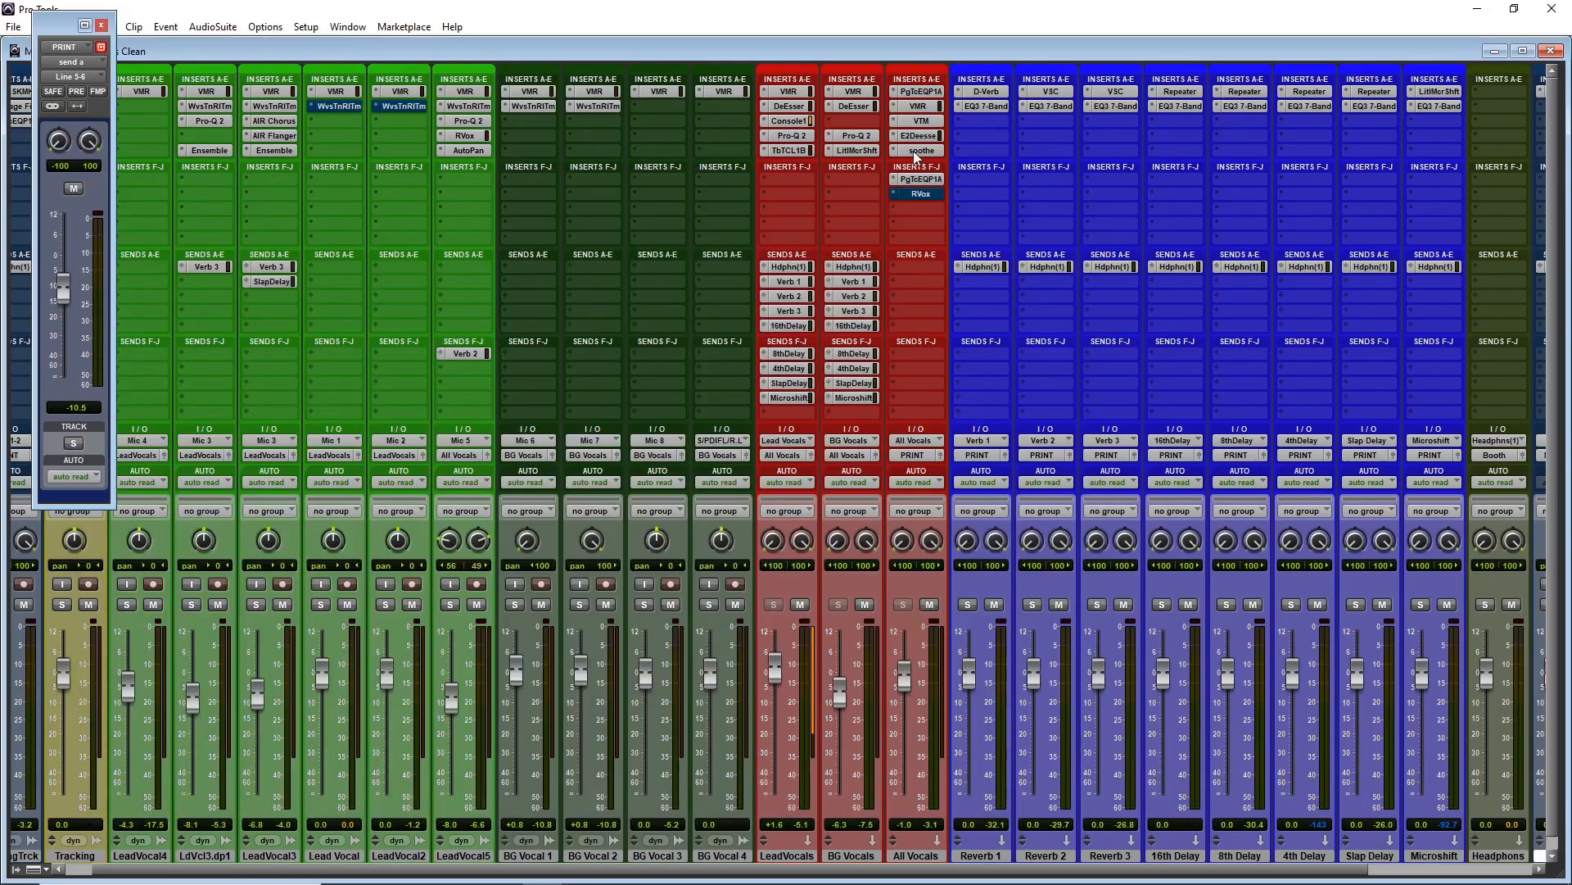
pyautogui.click(850, 151)
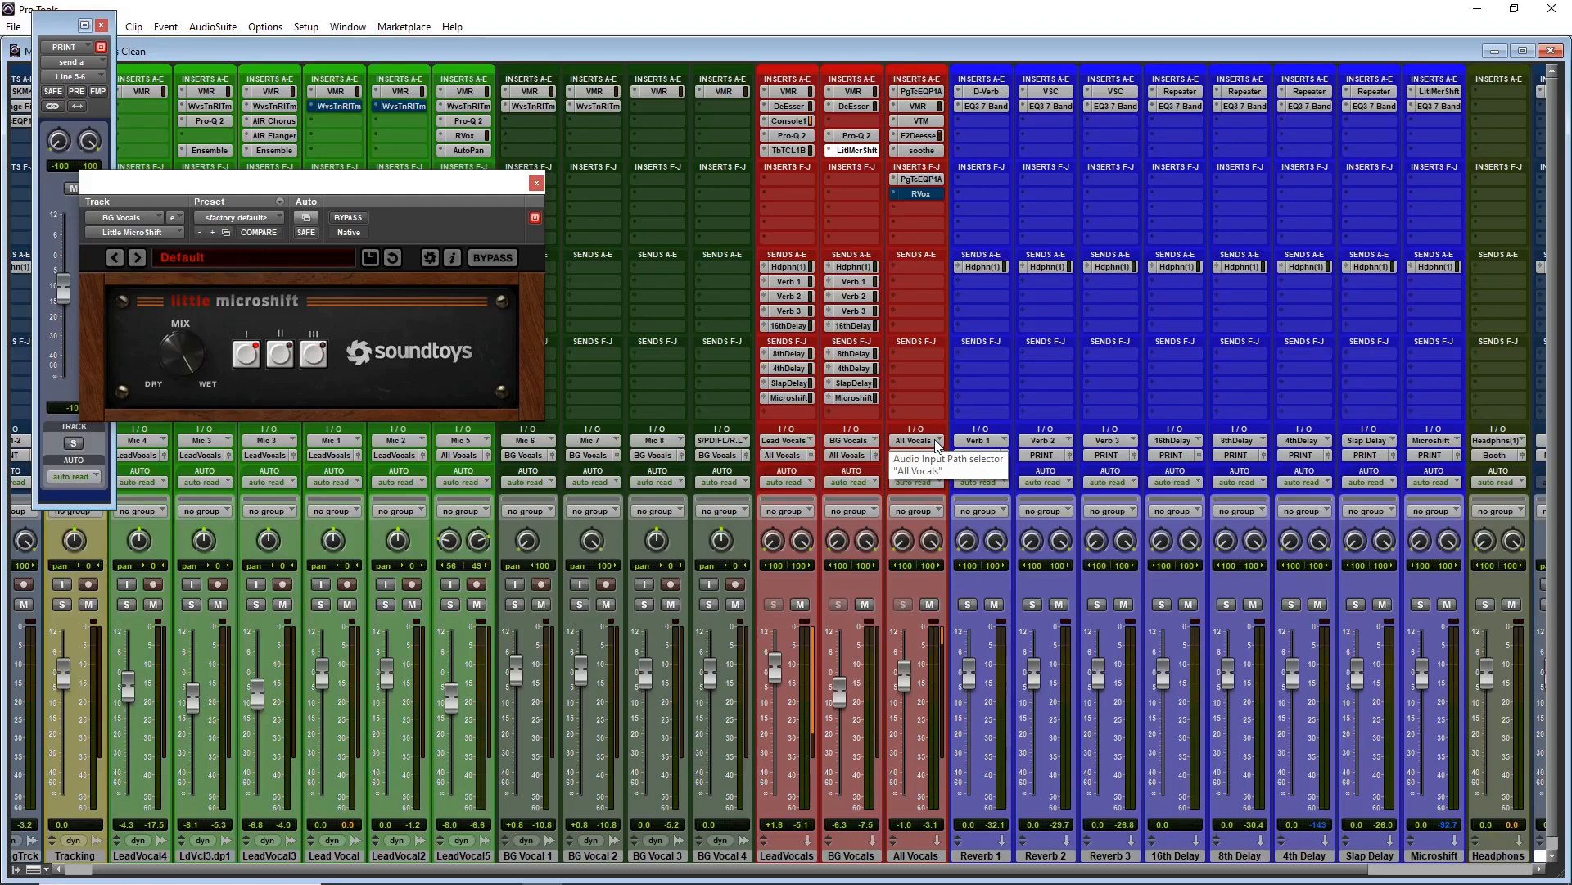
# - Examine the All Vocals bus processing: both PuigTec EQP1A equalizers, Virtual Mix Rack, Virtual Tape Machines, the E2Deesser and soothe
pyautogui.click(922, 91)
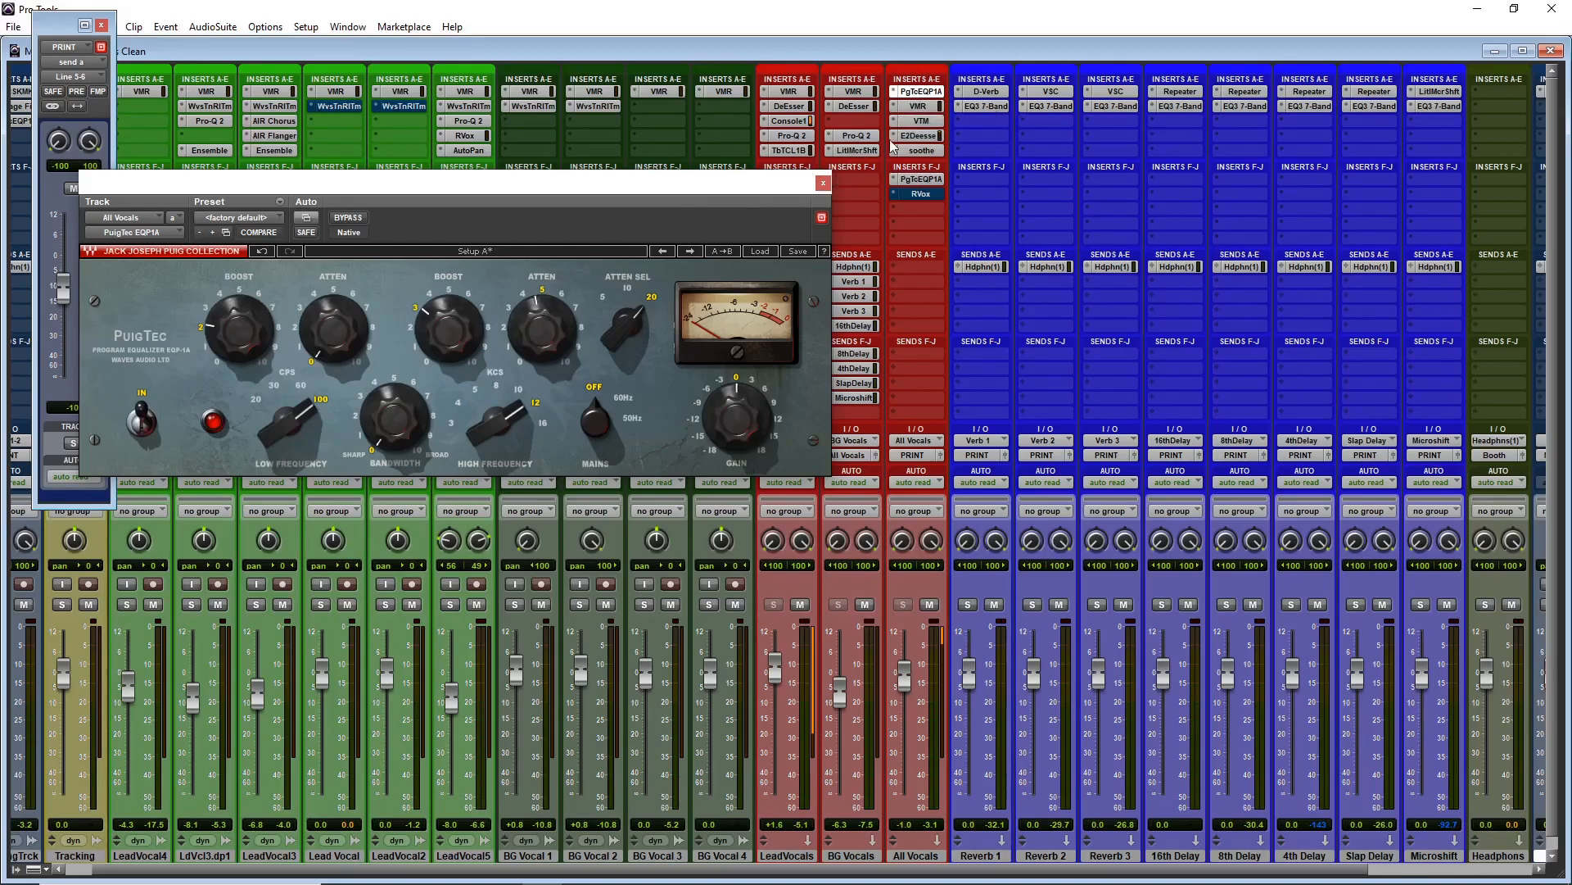
pyautogui.click(920, 107)
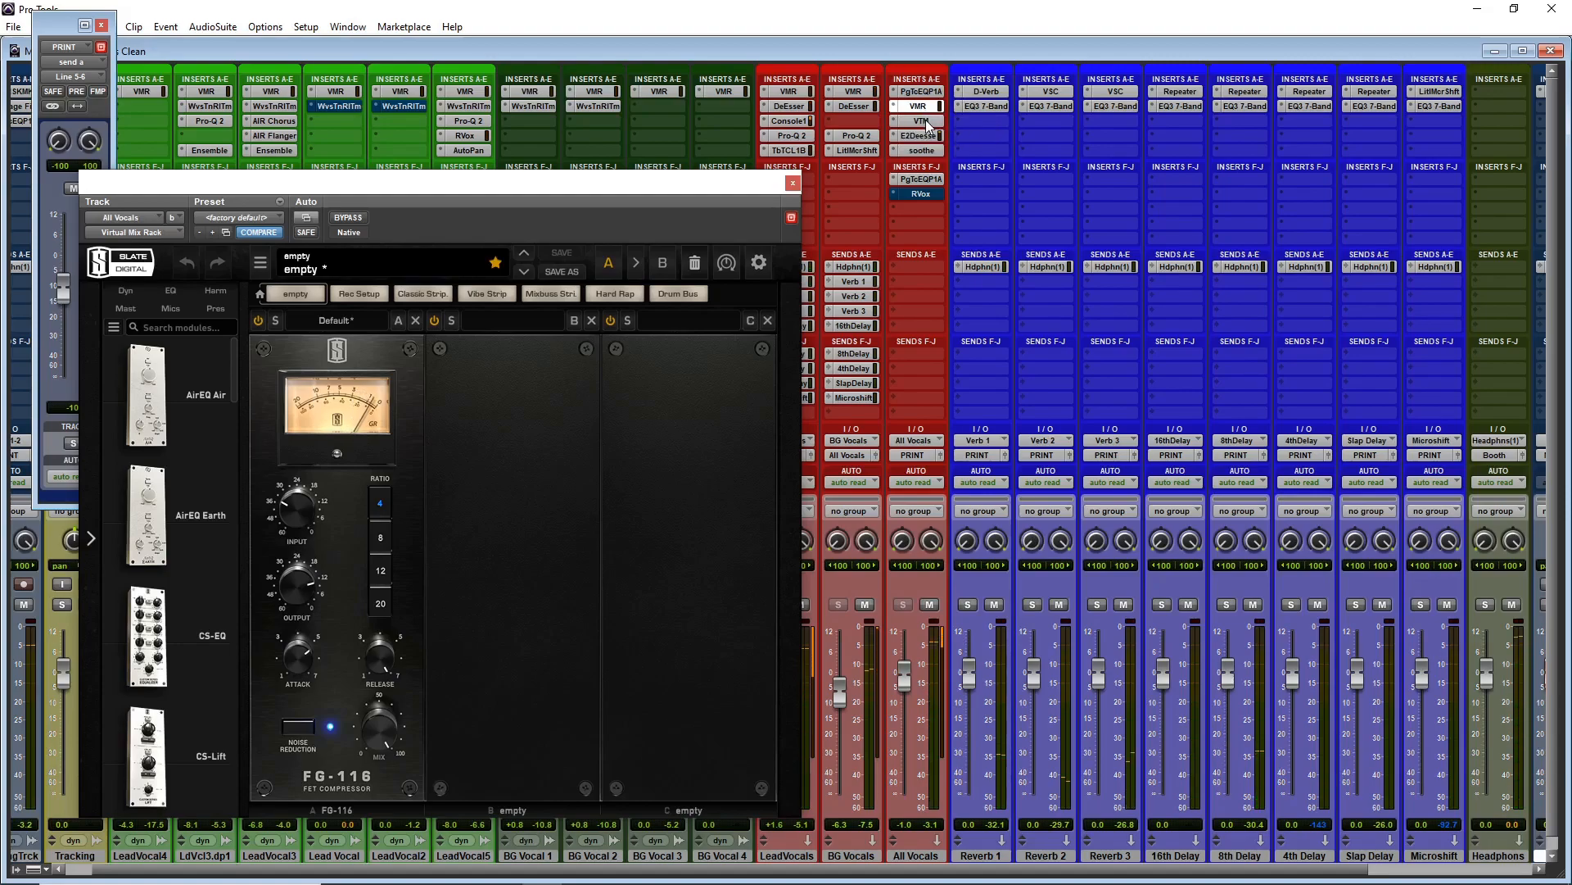
pyautogui.click(923, 122)
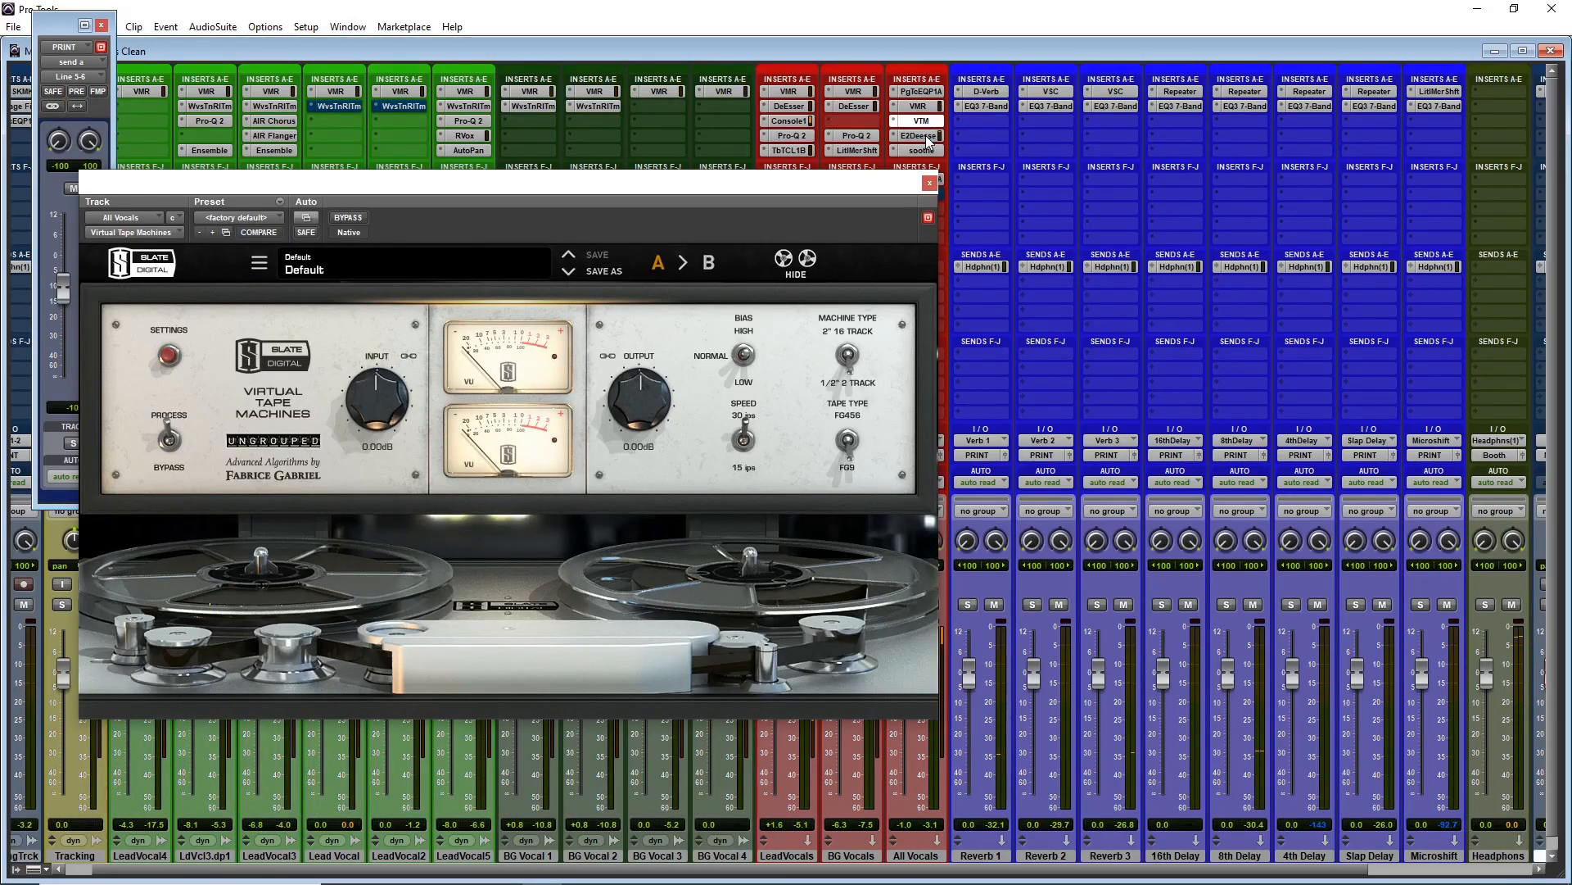
pyautogui.click(926, 136)
pyautogui.click(921, 150)
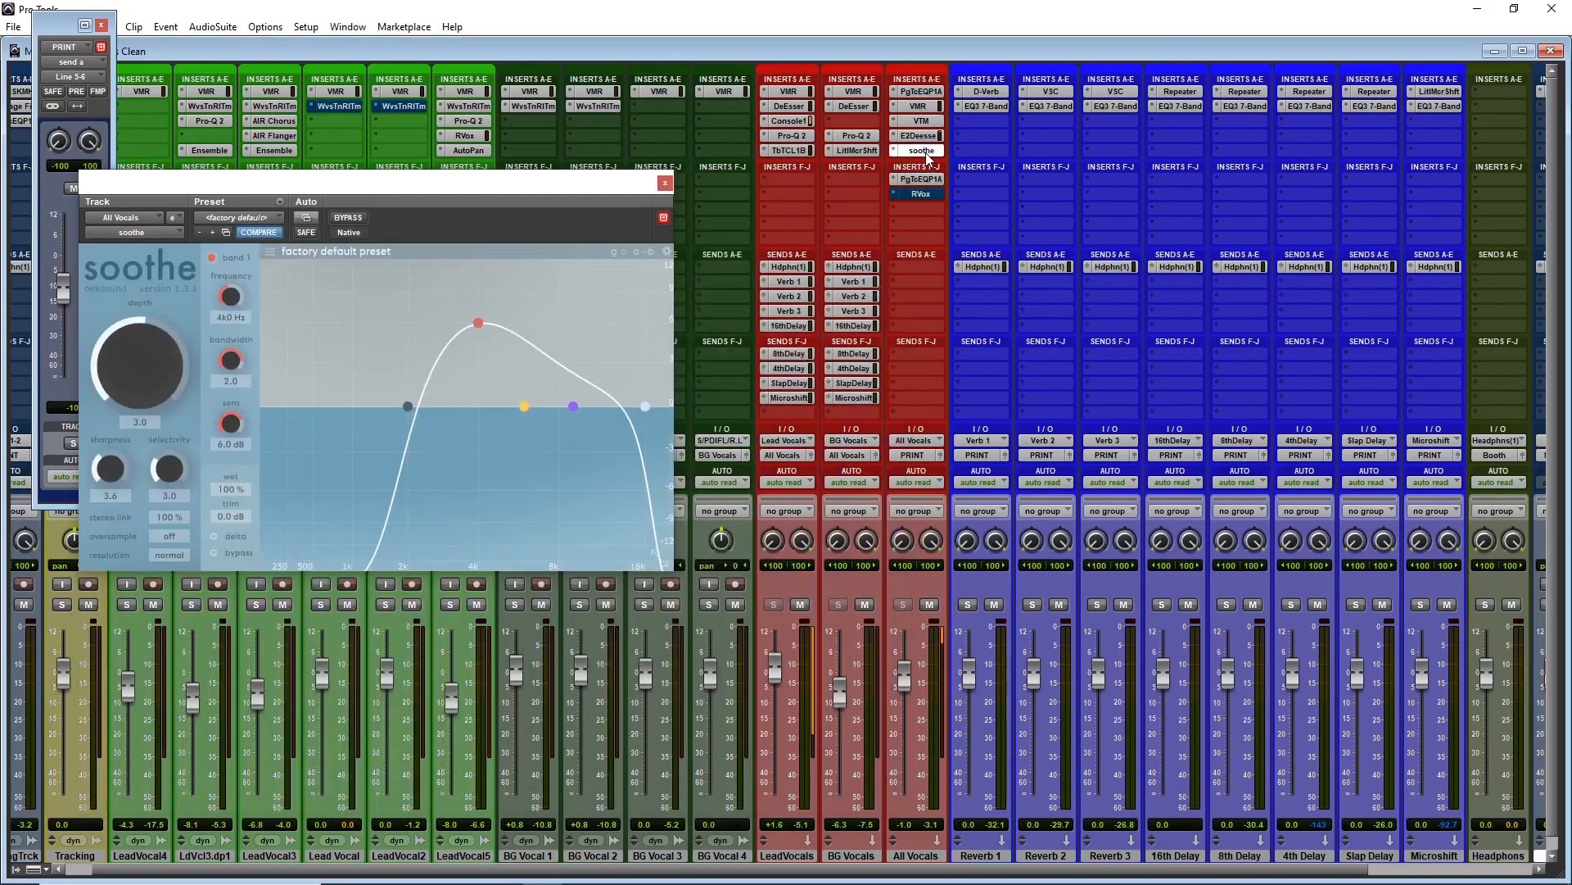
pyautogui.click(922, 178)
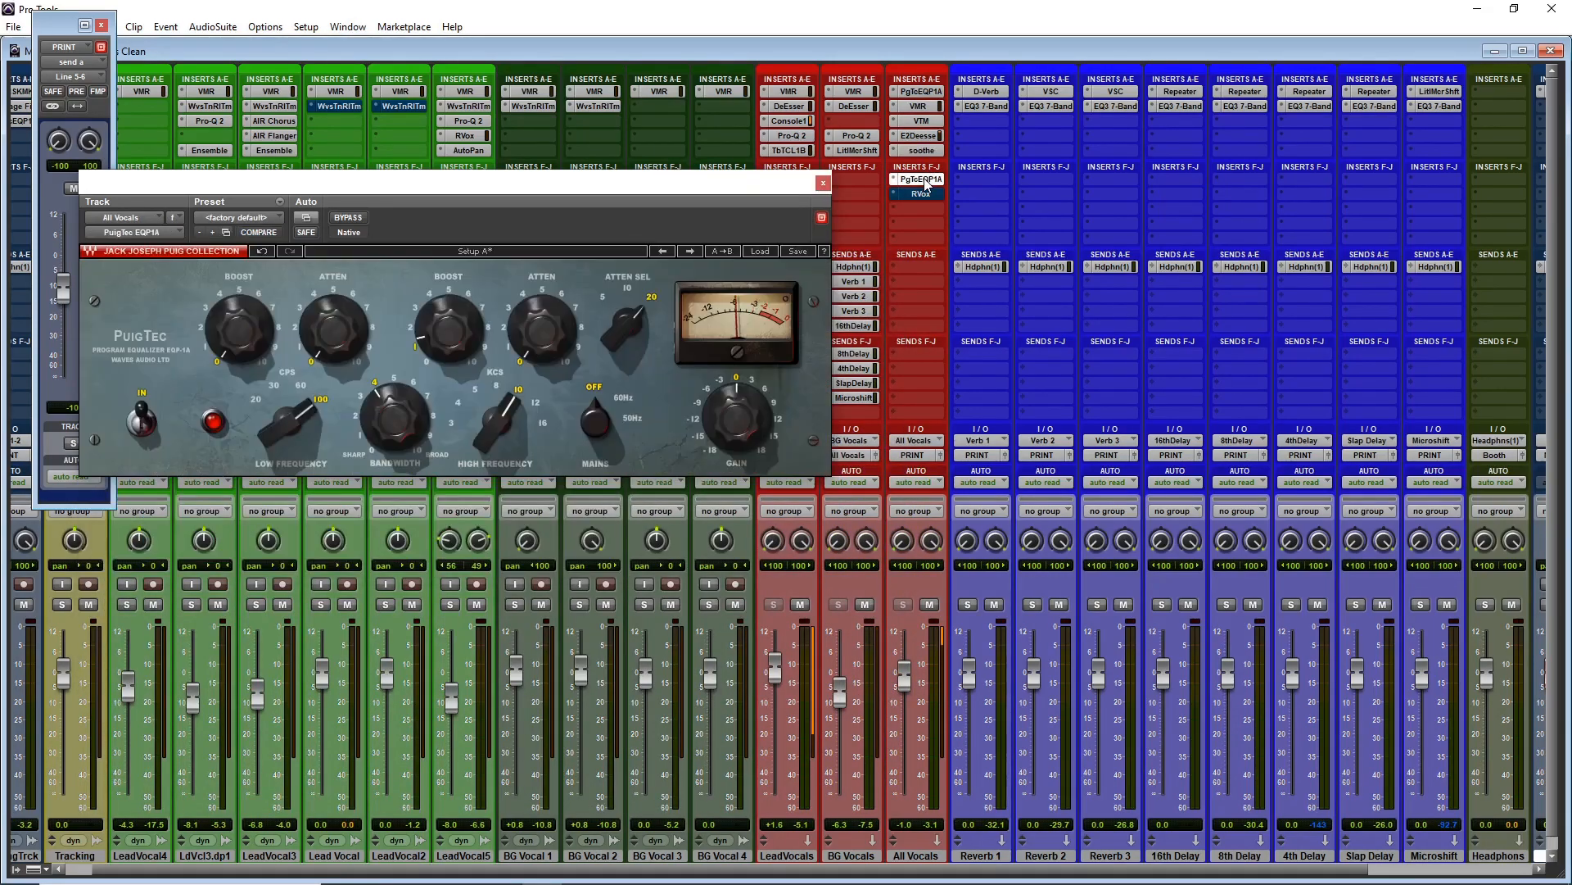
pyautogui.click(822, 184)
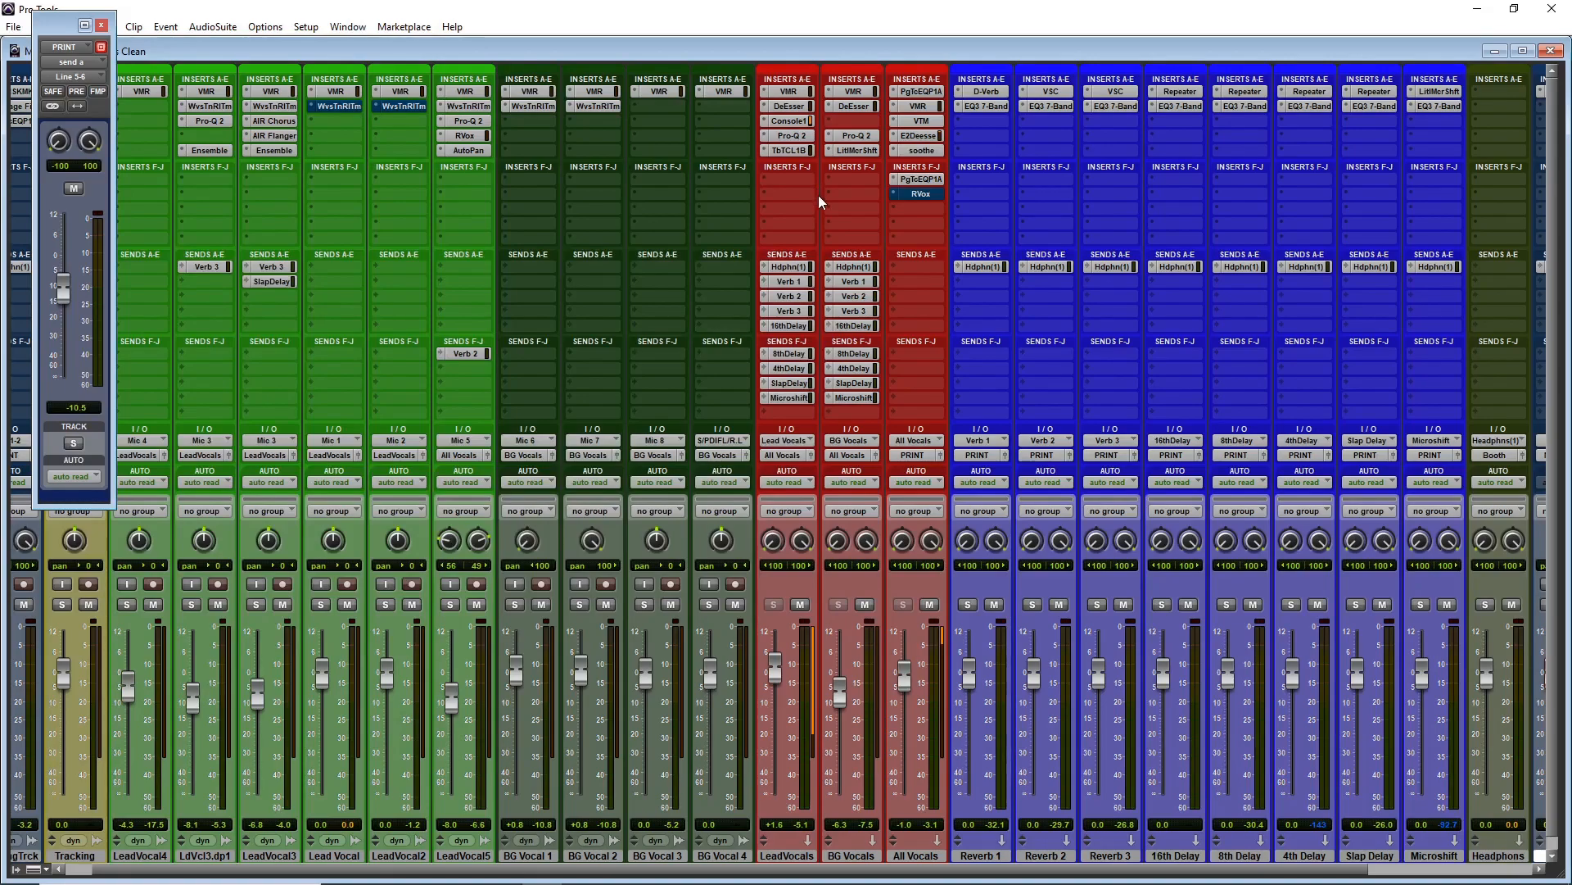
# - Play back from 28|2|480 and raise the LeadVocal3.dp1 volume to -7.6 dB
pyautogui.hotkey('ctrl', '=')
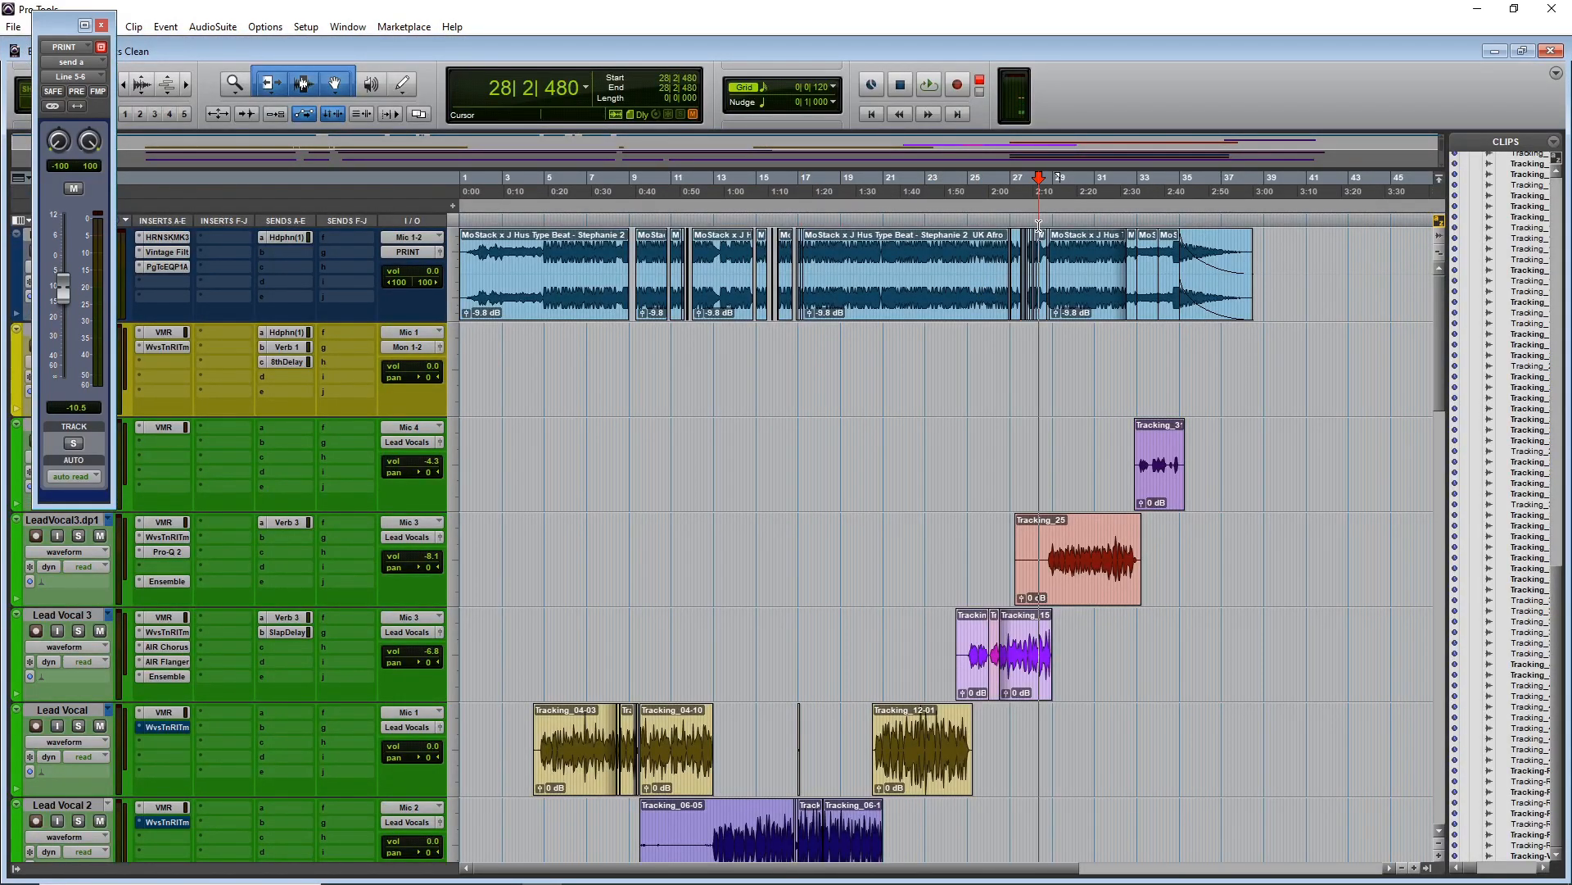
pyautogui.press('space')
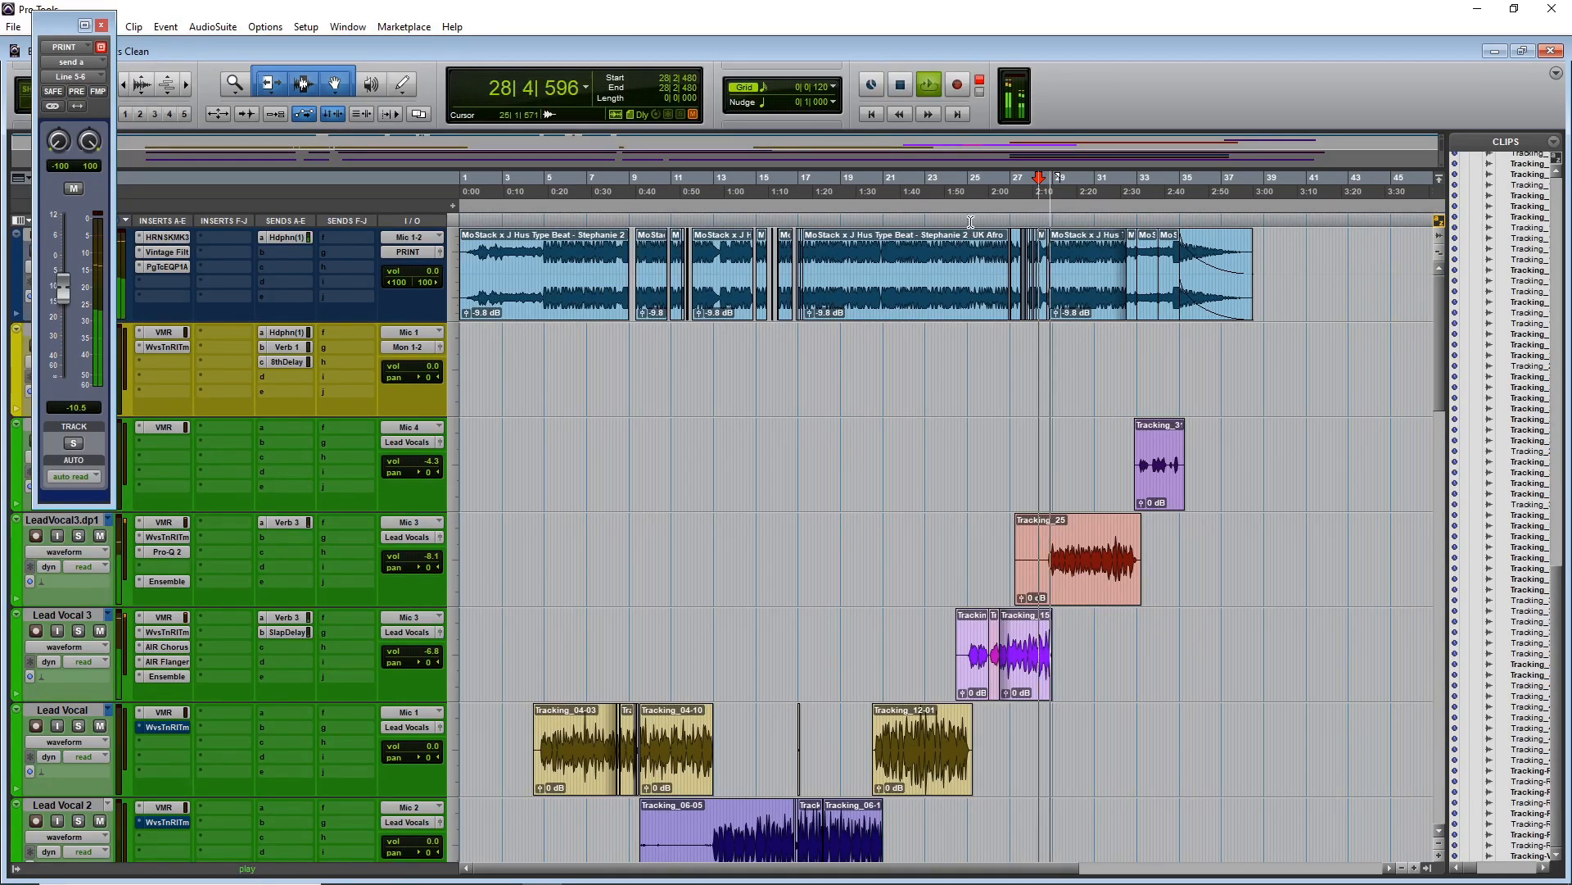
pyautogui.hotkey('ctrl', '=')
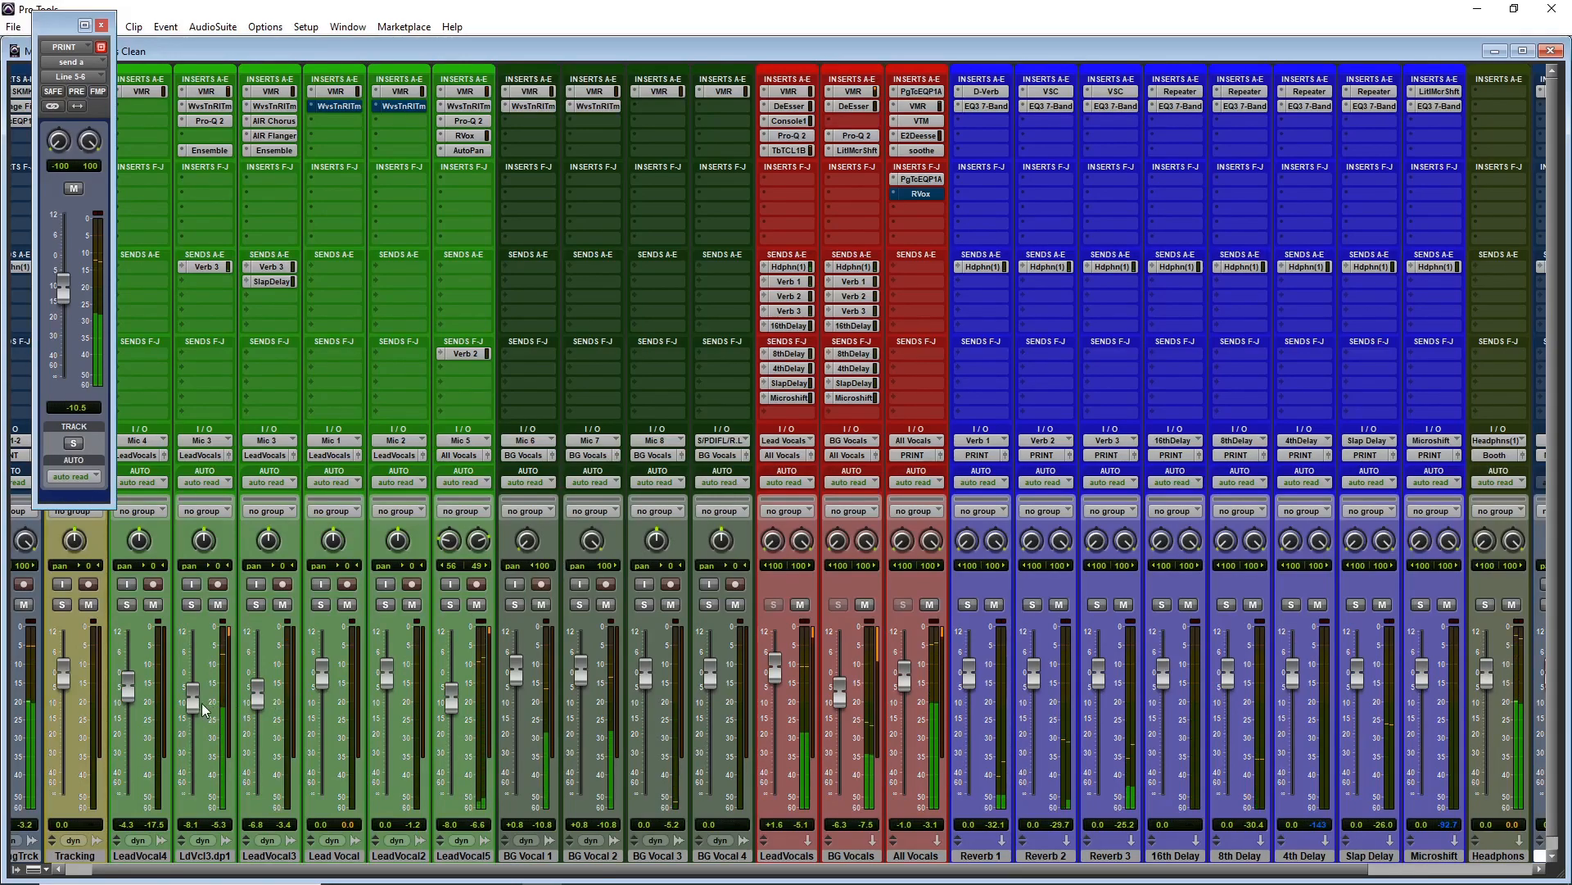
pyautogui.moveTo(193, 688); pyautogui.dragTo(193, 686)
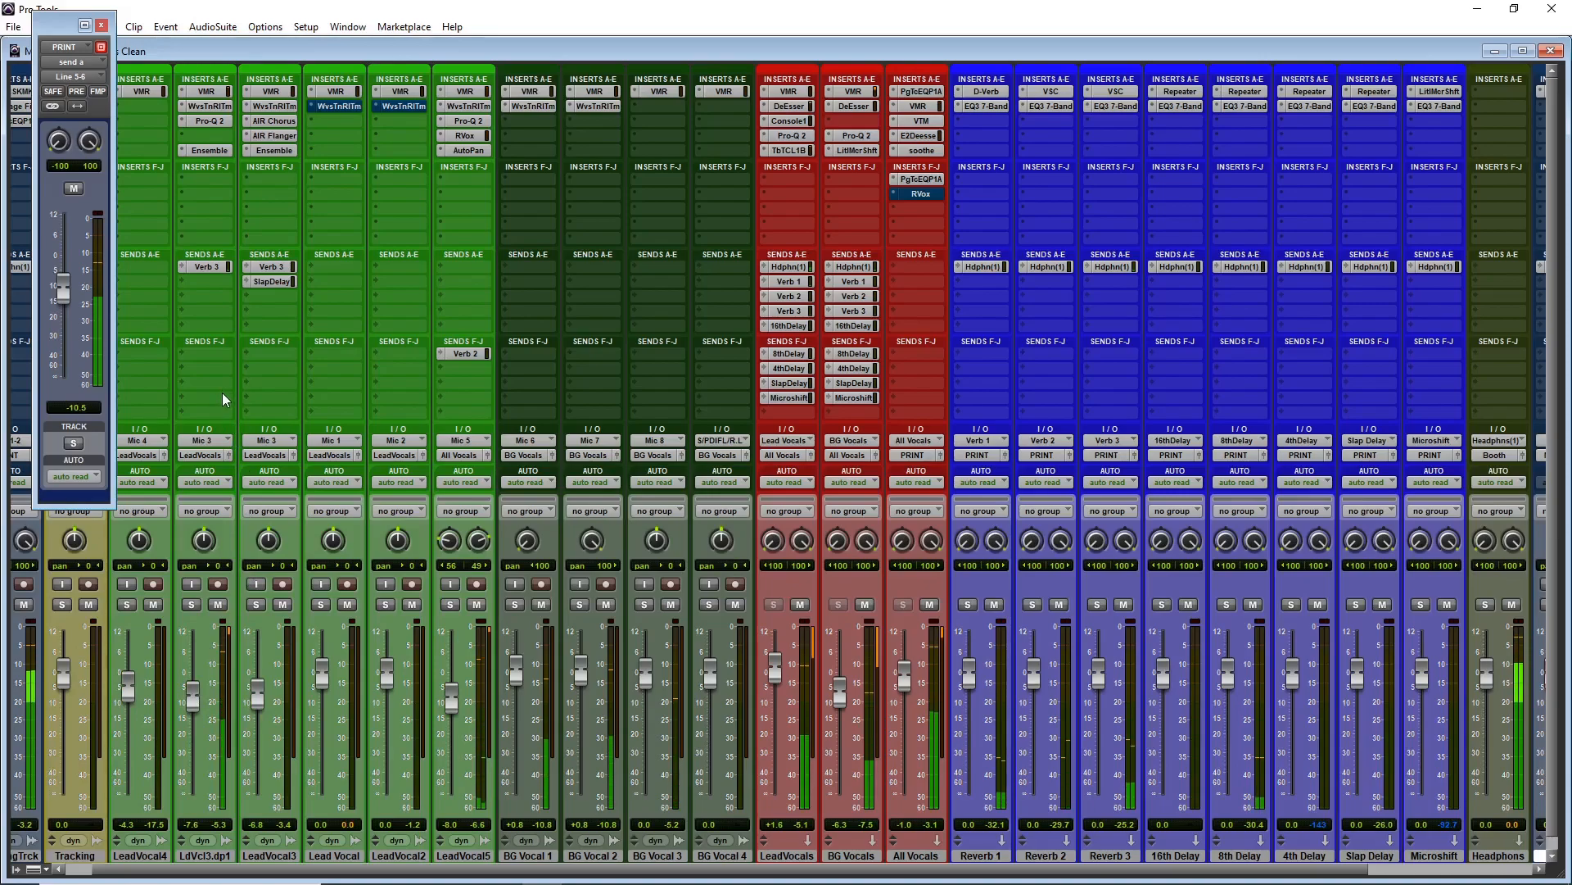
# - Play back from 24|3|840 and raise the Lead Vocal 5 volume to -7.3 dB
pyautogui.hotkey('ctrl', '=')
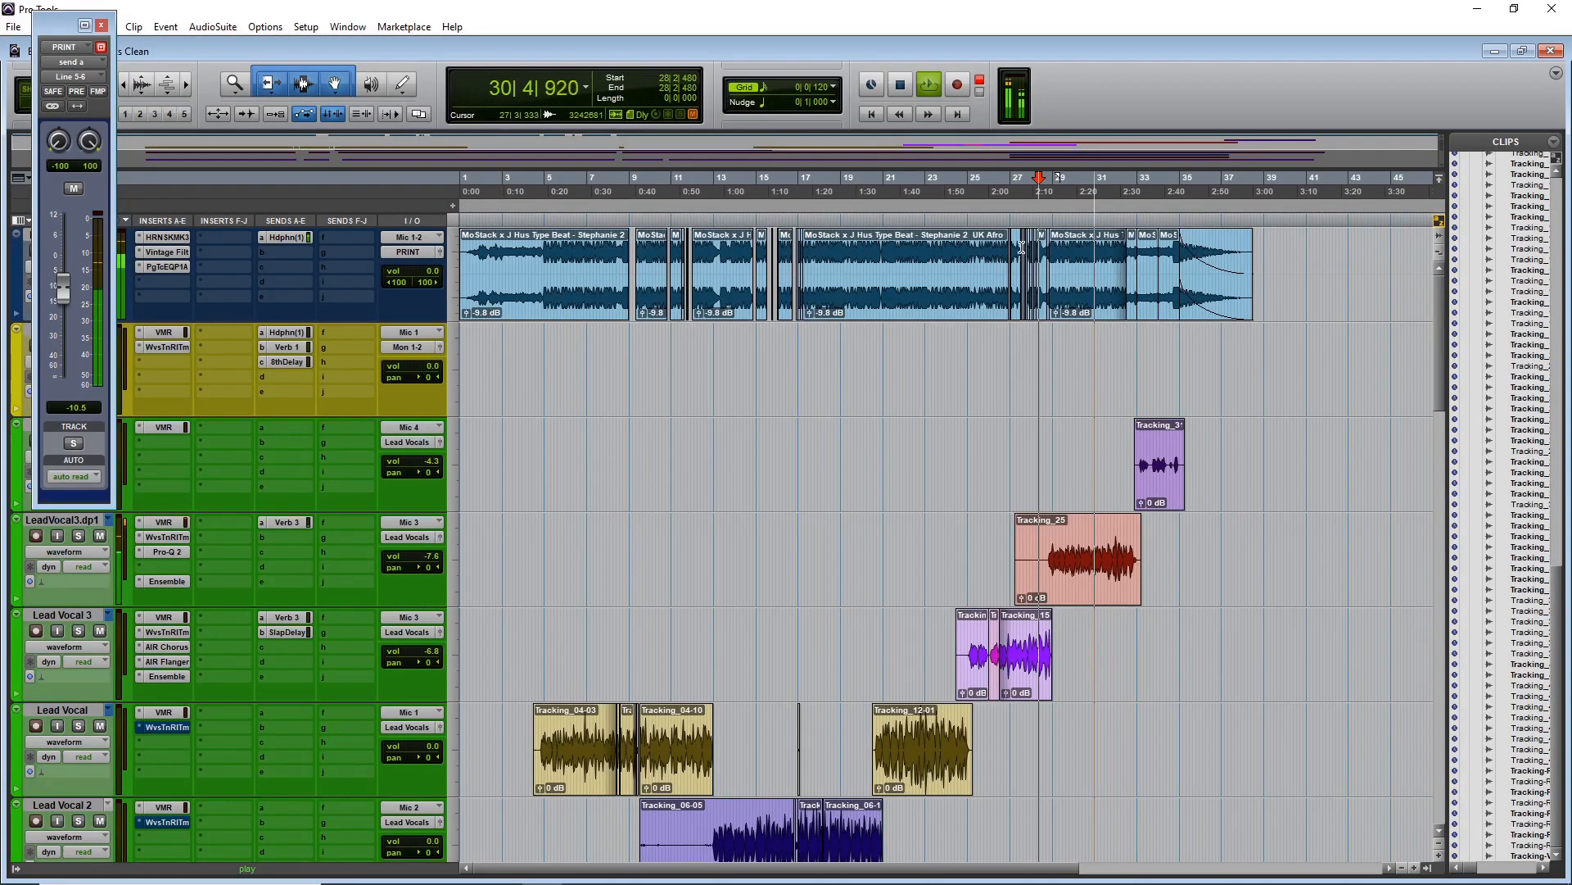
pyautogui.click(961, 222)
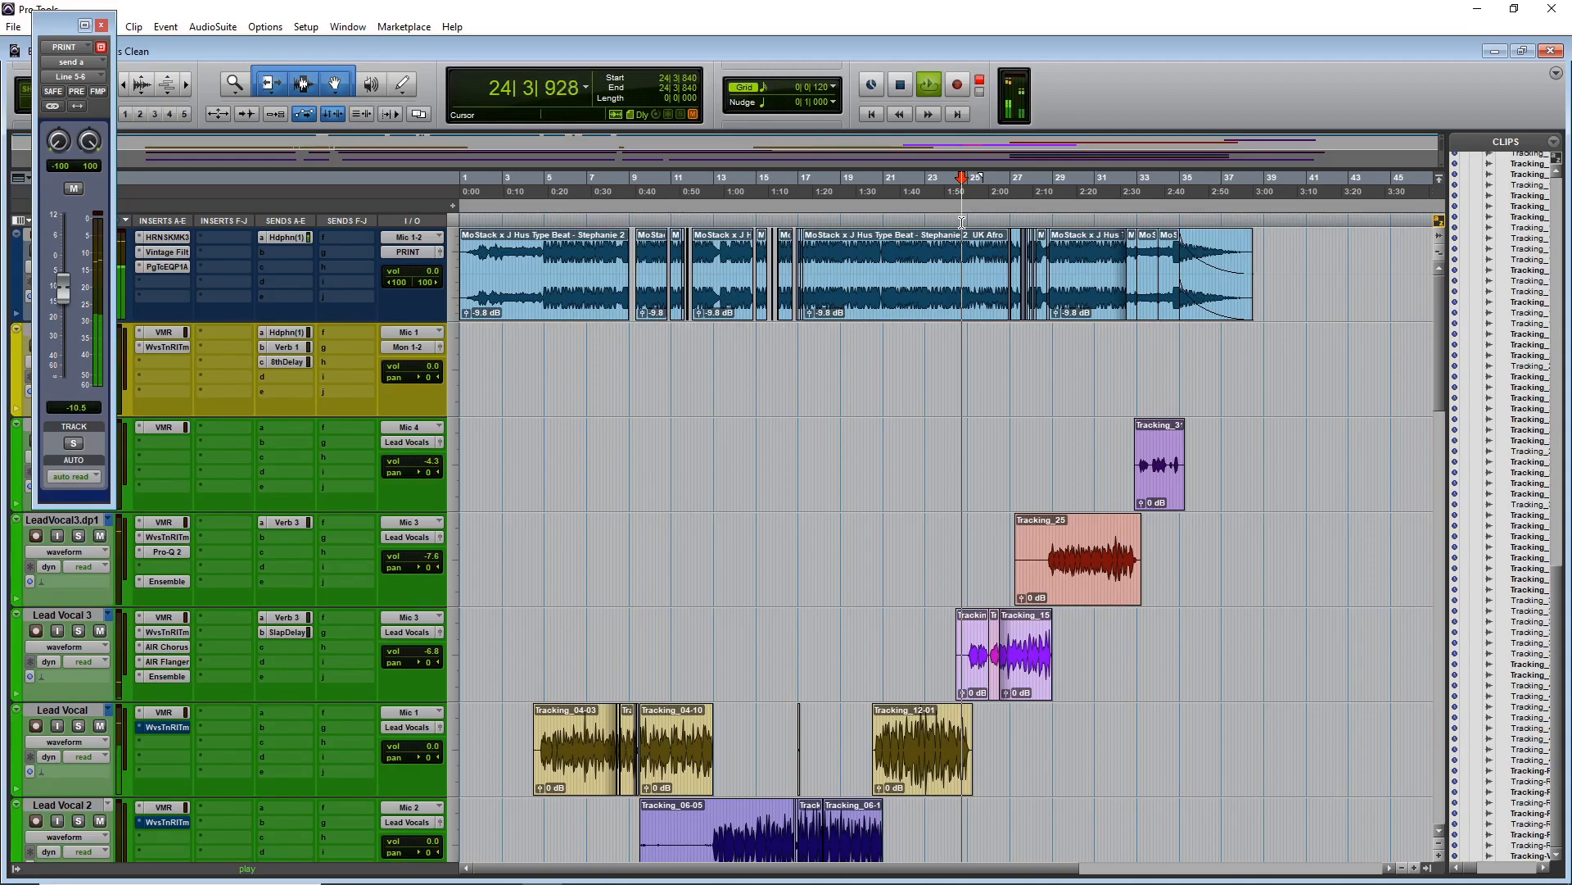
pyautogui.hotkey('ctrl', '=')
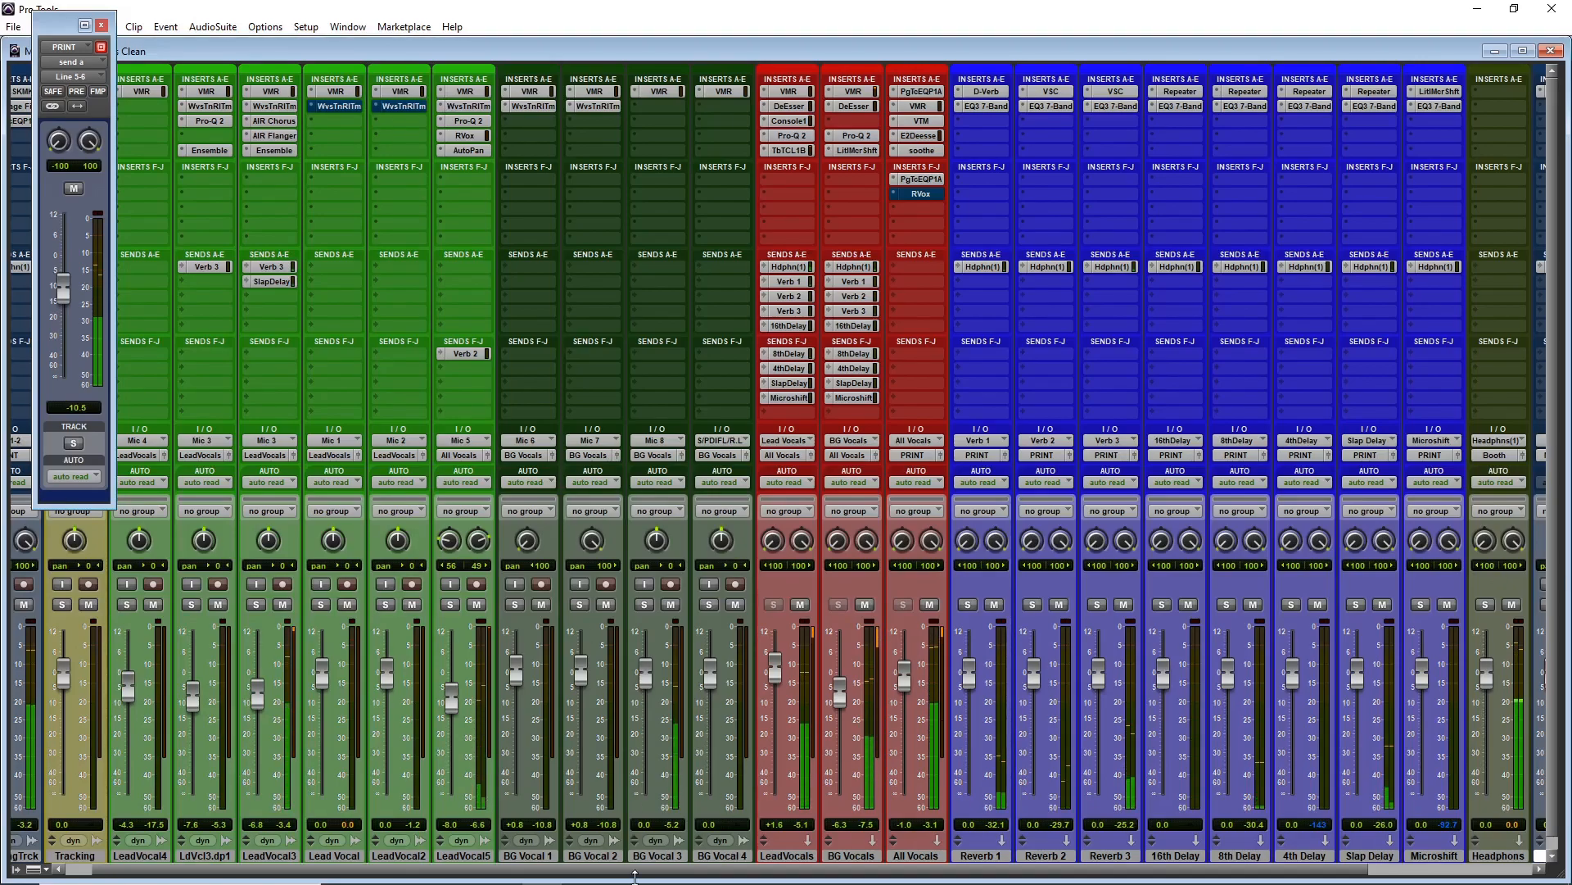
pyautogui.moveTo(455, 689); pyautogui.dragTo(455, 680)
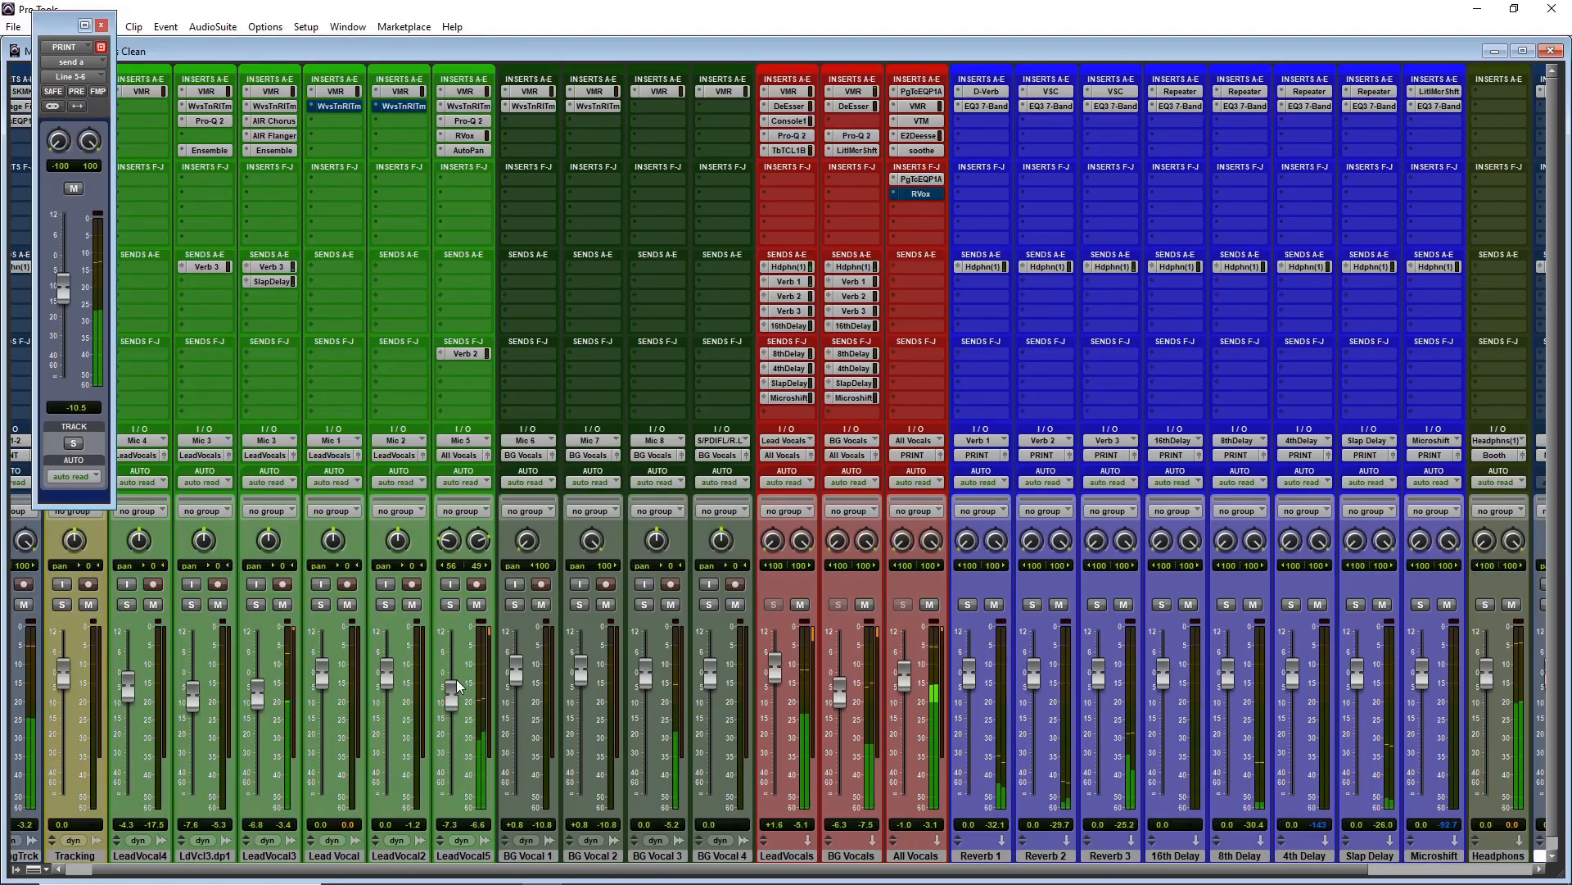